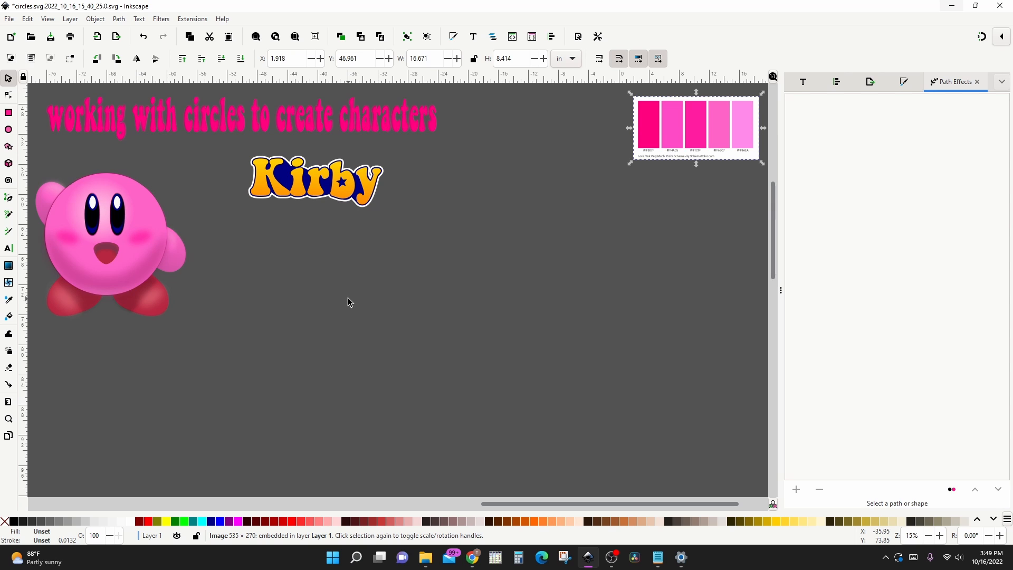
Draw a circle with a radius of about 9.6 in on the empty canvas just below the Kirby title
key("e")
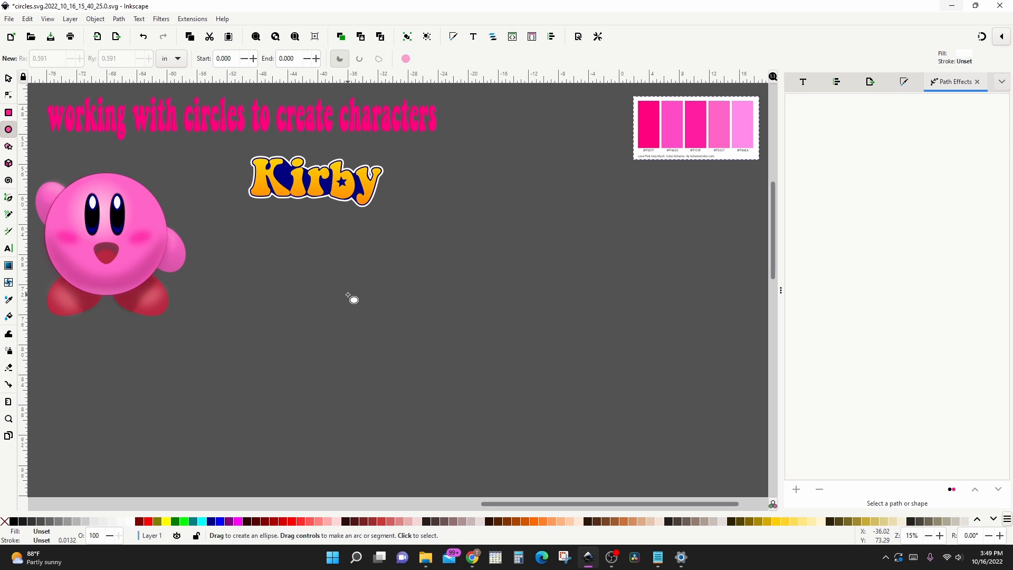
key("ctrl+shift")
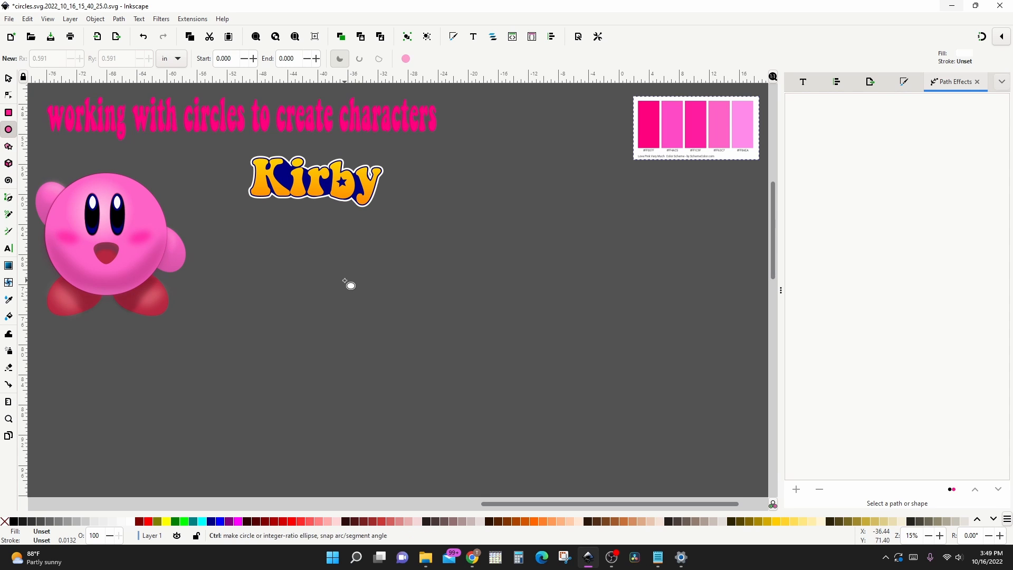
left_click_drag(344, 281, 423, 352)
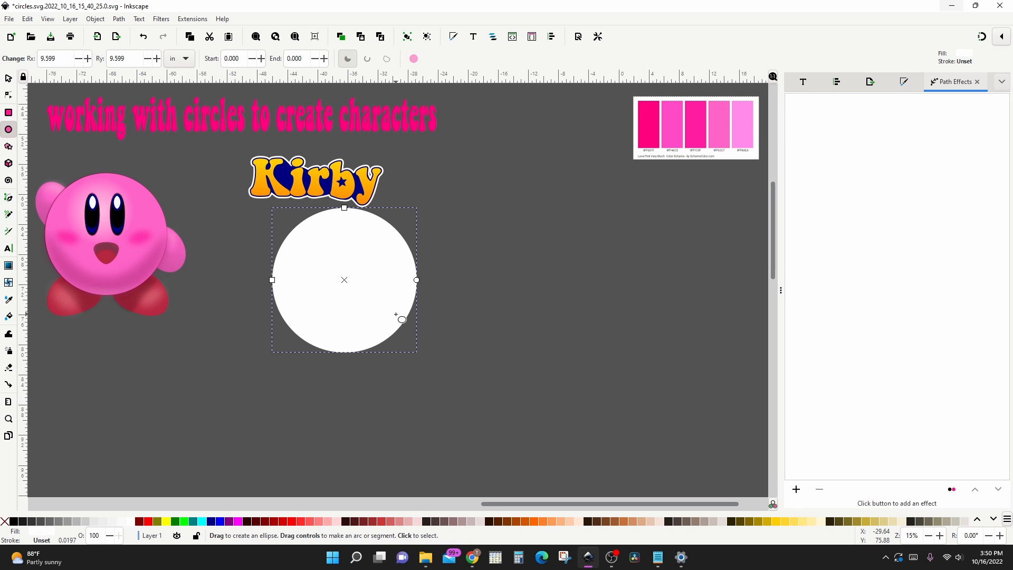
Fill the circle with the pink #ff63c7 sampled from the palette image and move it clear of the Kirby title
key("d")
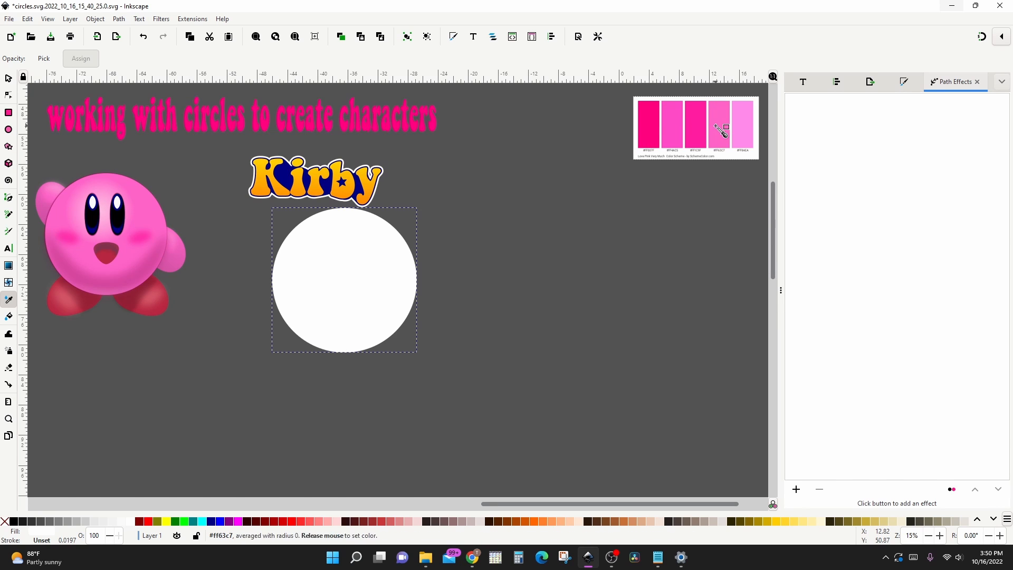
left_click(718, 127)
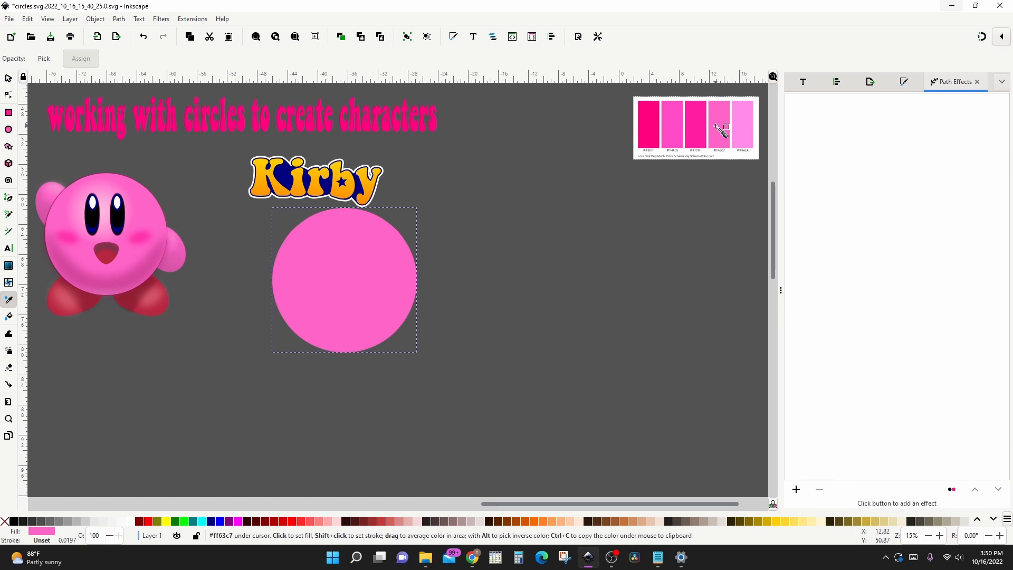
key("s")
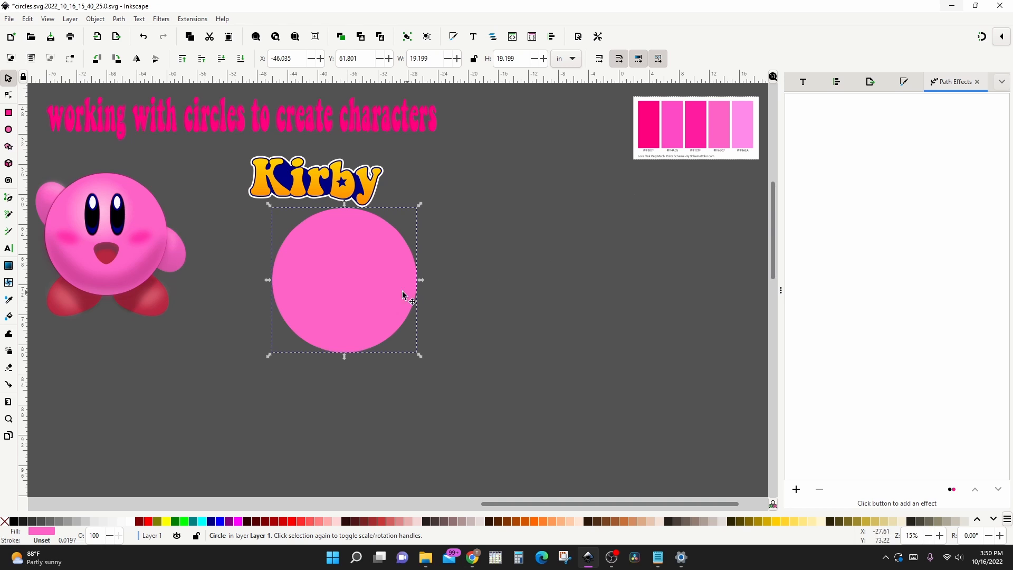
left_click_drag(352, 294, 408, 346)
Draw a narrow vertical ellipse about 3.6 × 8.3 in for the eye and place it between the reference character and the pink circle
key("e")
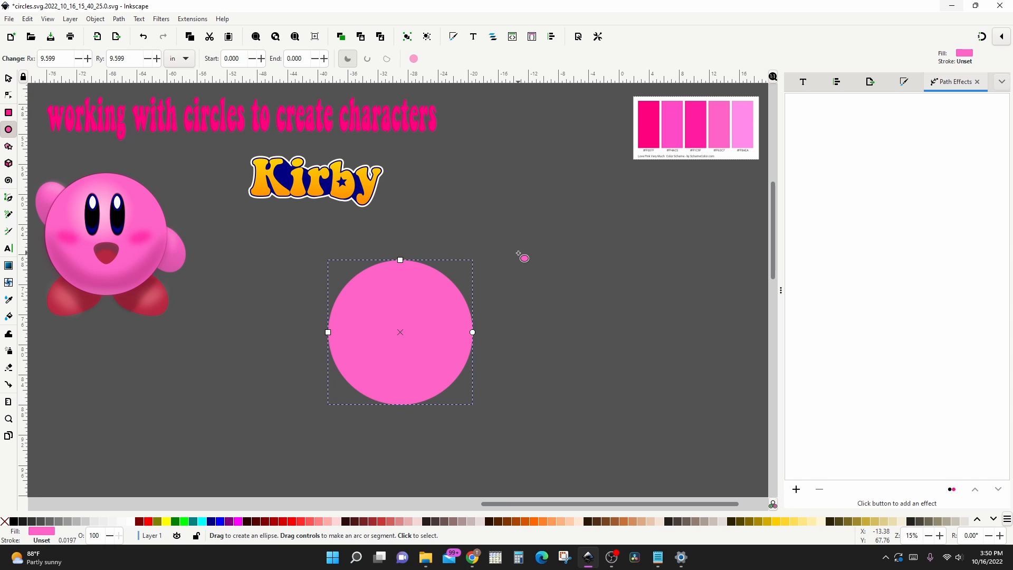
left_click_drag(527, 251, 553, 312)
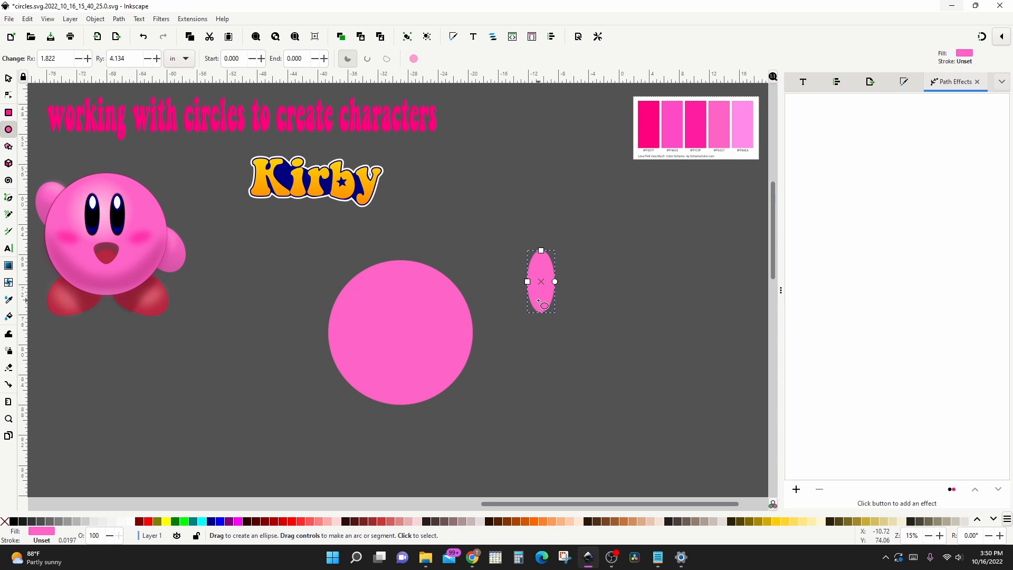
key("s")
left_click_drag(537, 299, 248, 332)
scroll(254, 318, "up", 1)
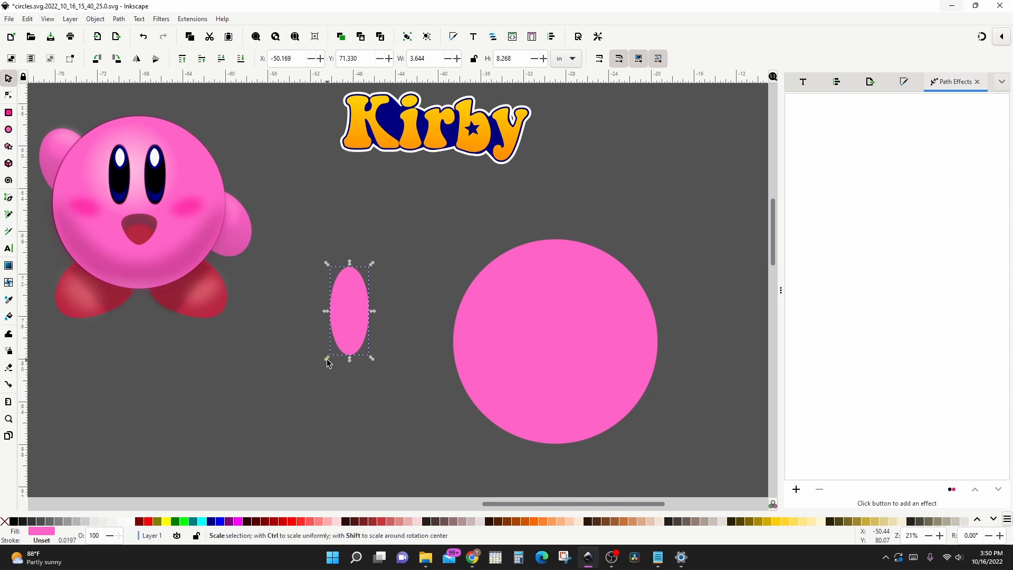
Add a concentric smaller copy of the eye ellipse, about 2.75 × 6.24 in, and fill both ellipses black
left_click_drag(330, 357, 332, 352)
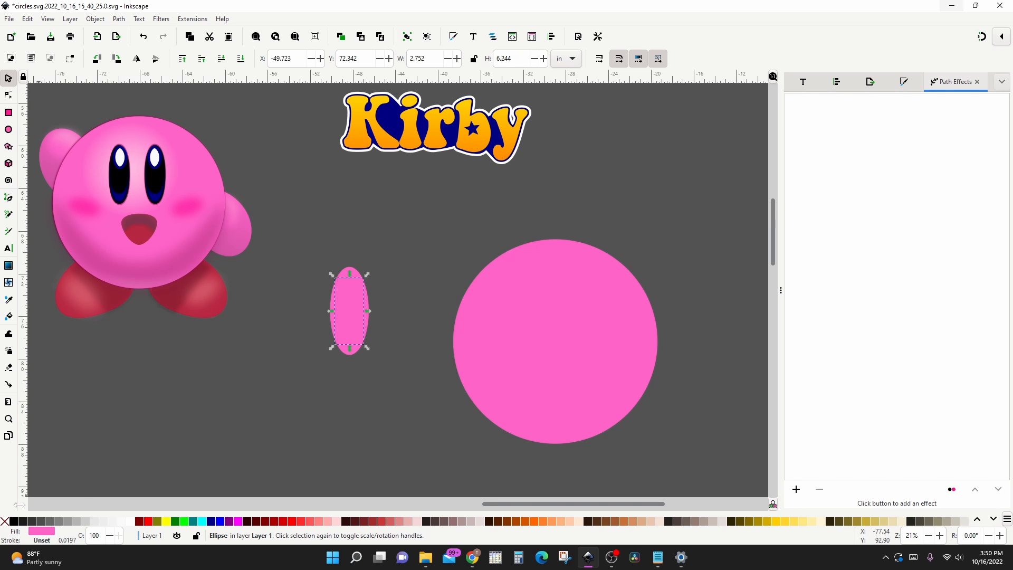
left_click(14, 521)
left_click(342, 355)
scroll(342, 355, "up", 1)
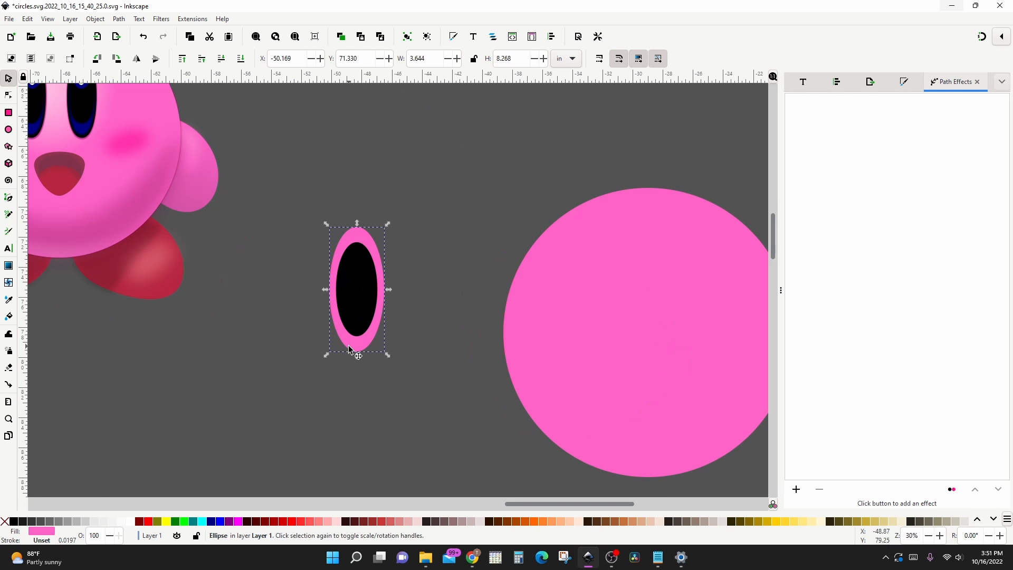
left_click(14, 521)
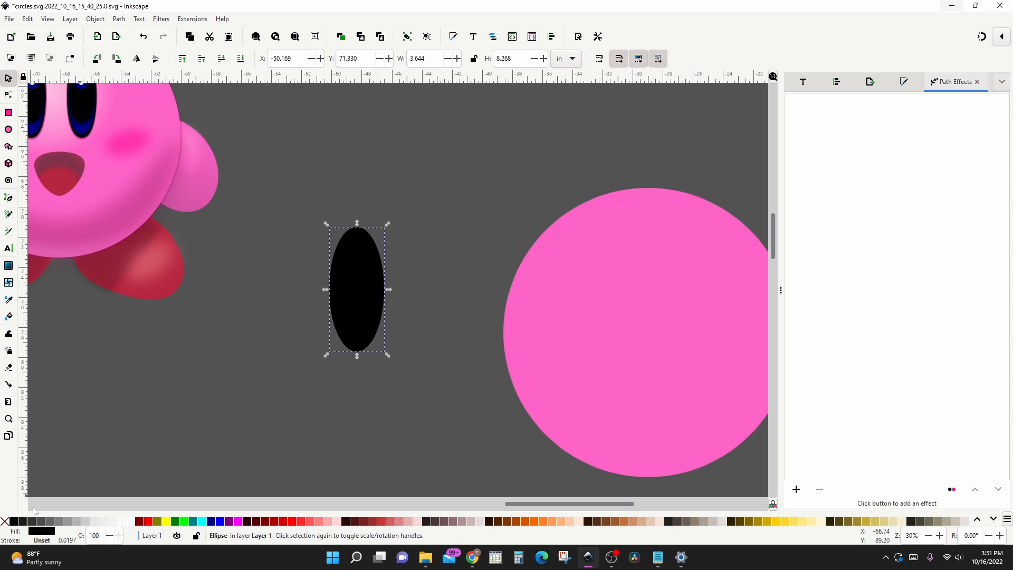
Fill the inner eye ellipse with navy and enlarge it about its centre to about 3.31 × 7.52 in, leaving a thin black rim
left_click(365, 306)
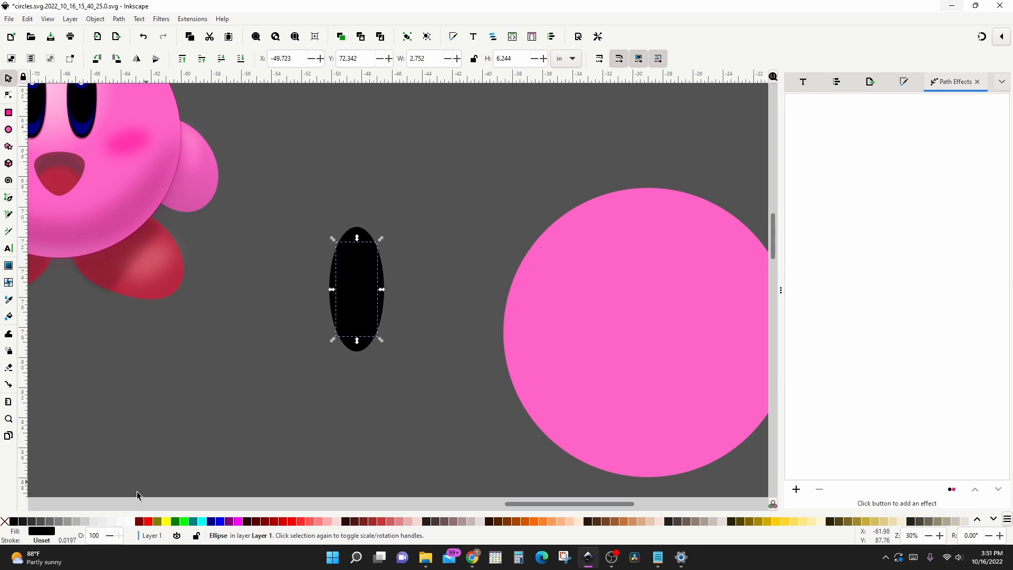
left_click(210, 521)
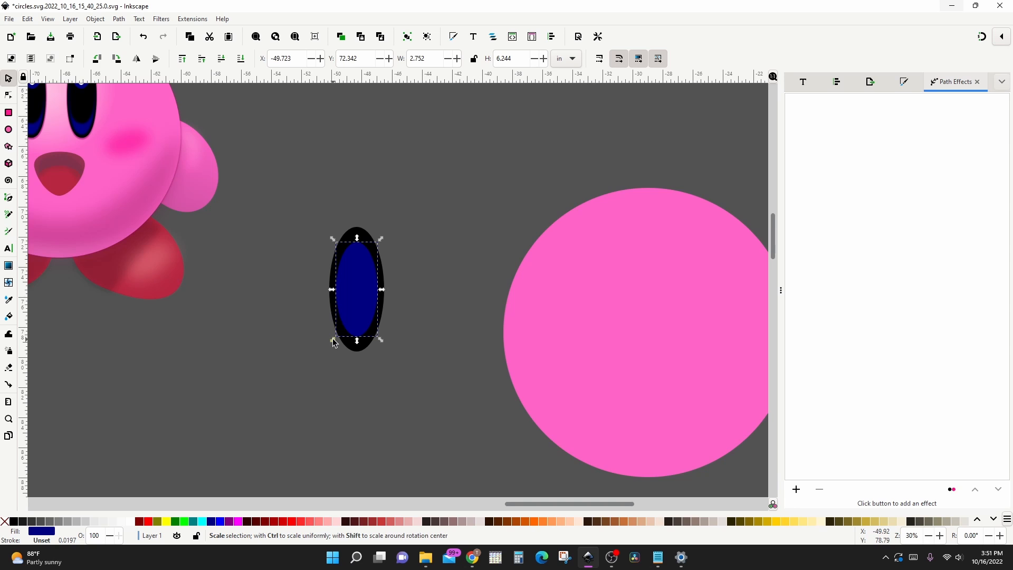
left_click_drag(332, 343, 328, 349)
scroll(343, 374, "up", 2)
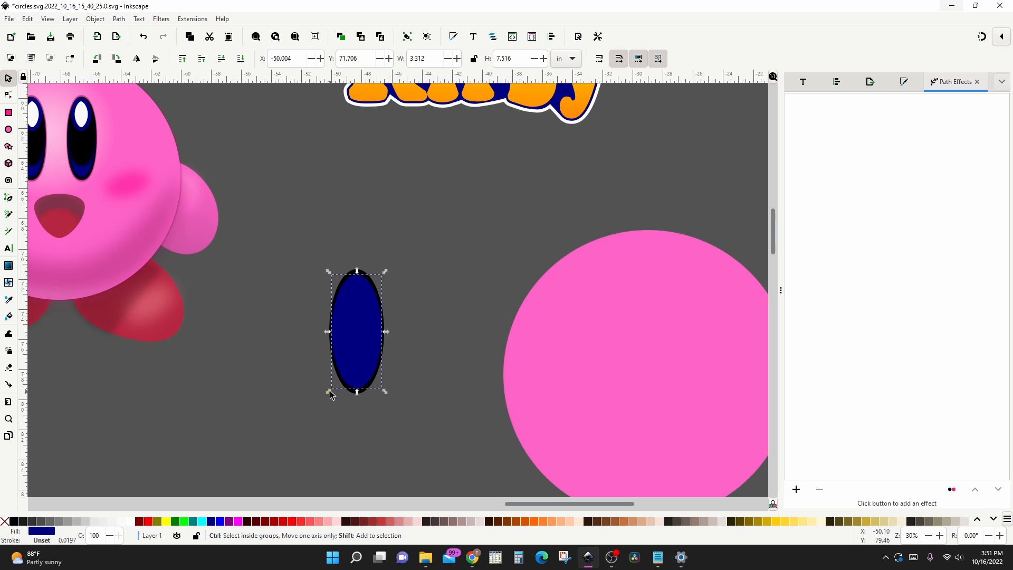
Add a smaller black copy inside the navy ellipse, shift it toward the eye's upper end and size it to about 3.07 × 5.96 in
left_click_drag(329, 392, 338, 377)
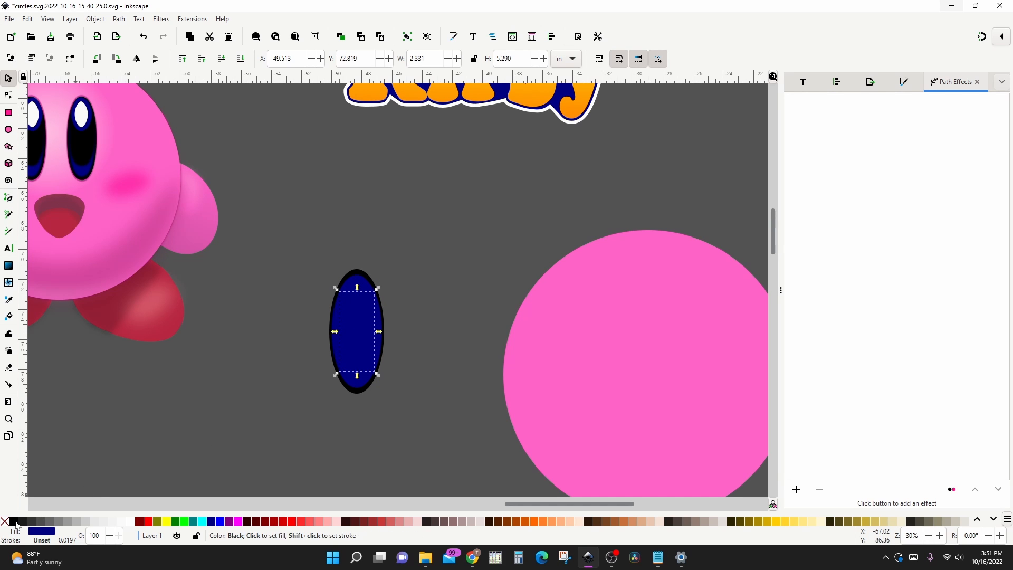
left_click(15, 523)
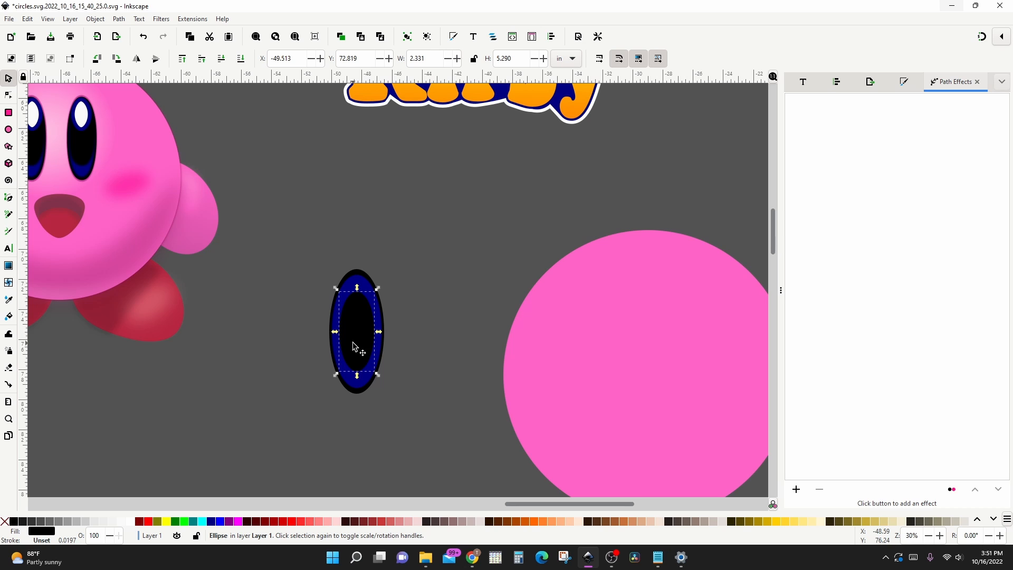
left_click_drag(353, 346, 329, 322)
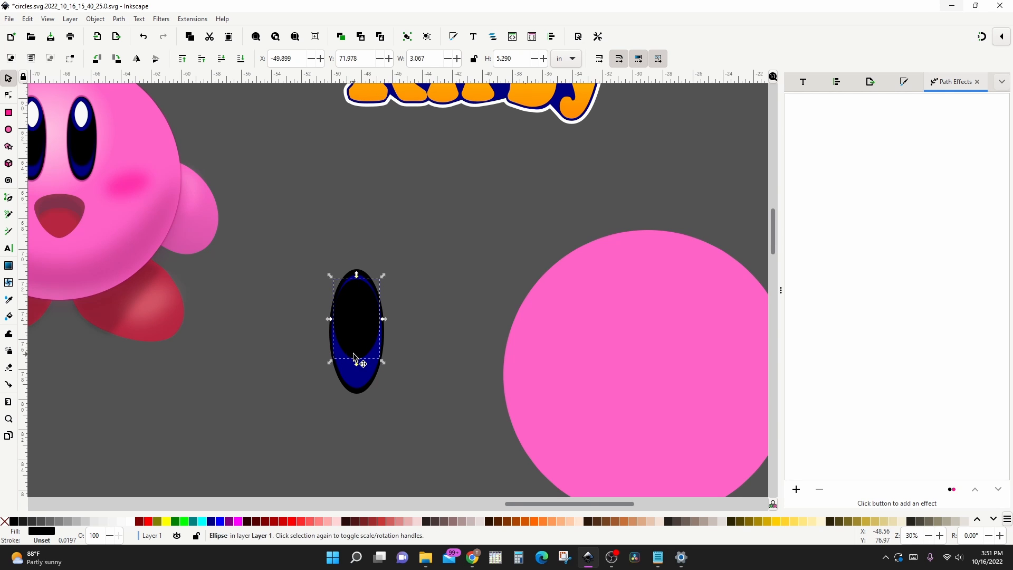
left_click_drag(356, 361, 356, 372)
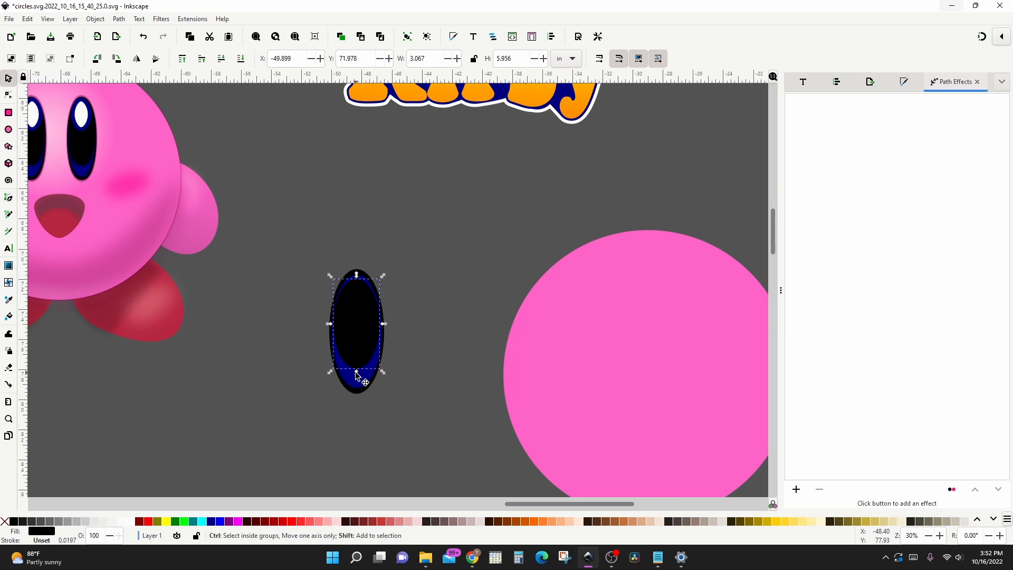
Convert the innermost black ellipse to an editable path
left_click(357, 376)
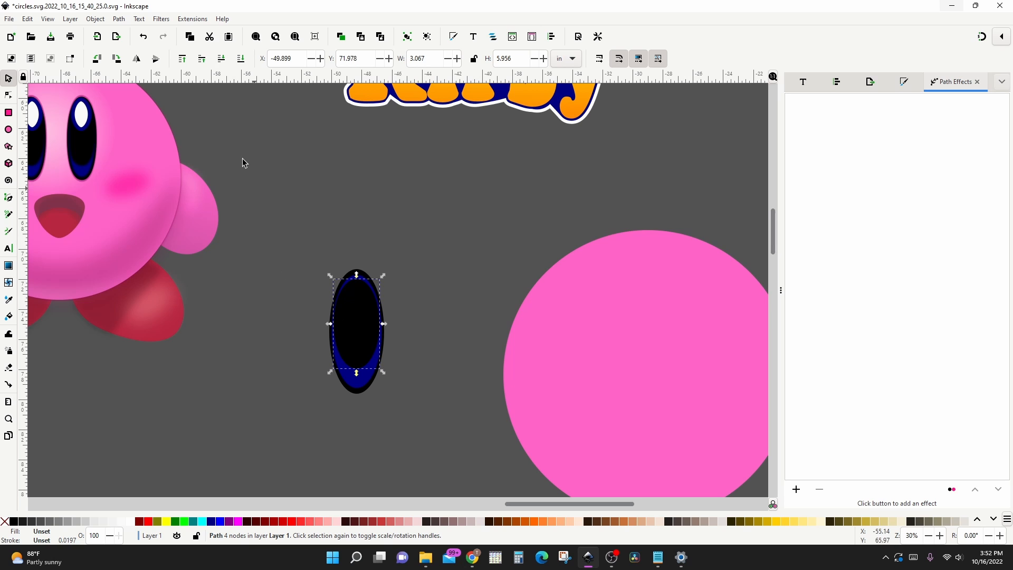
left_click(119, 19)
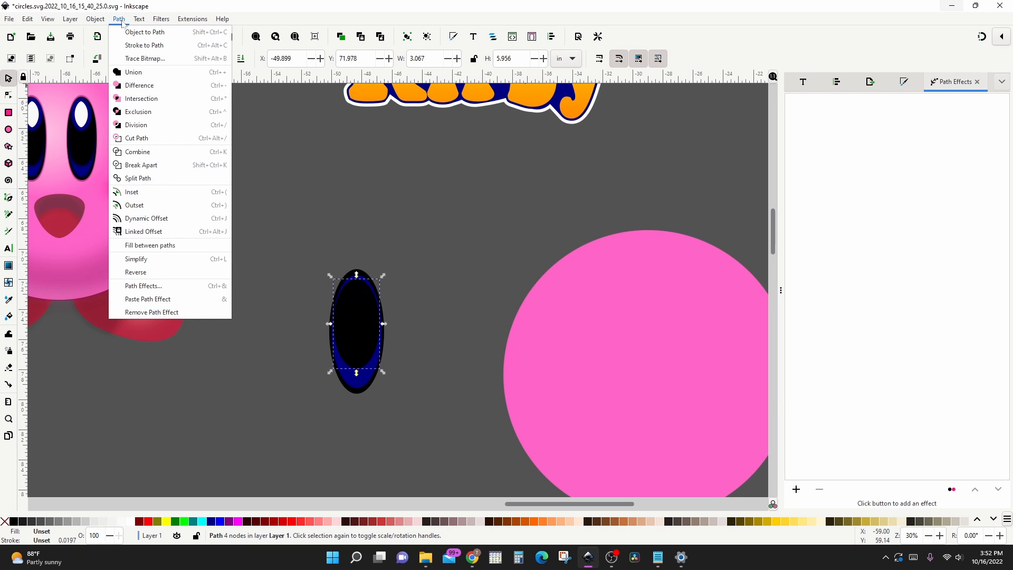
left_click(132, 34)
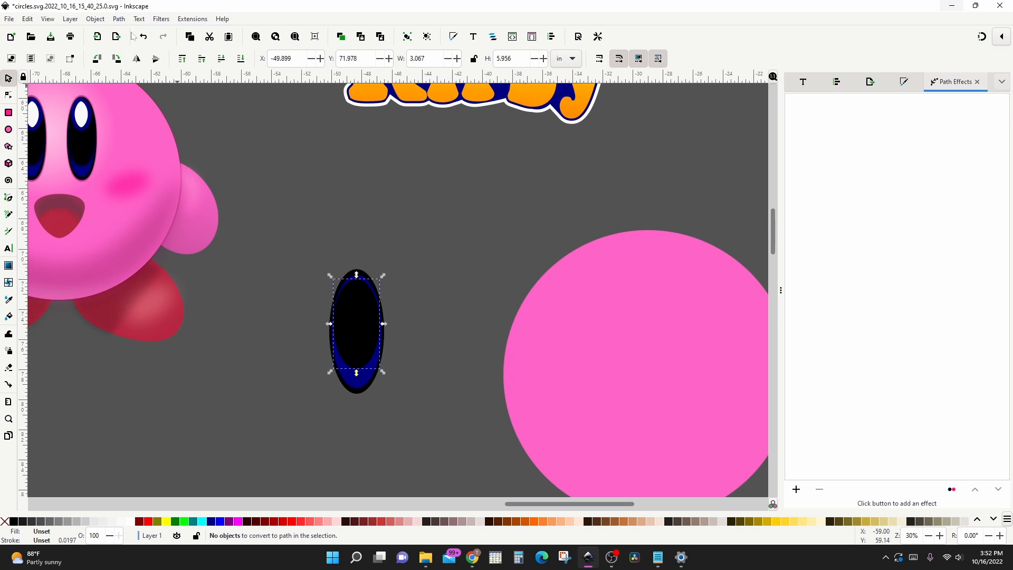
Widen the black pupil path by moving its two side nodes outward to the edges of the navy ellipse
left_click(8, 96)
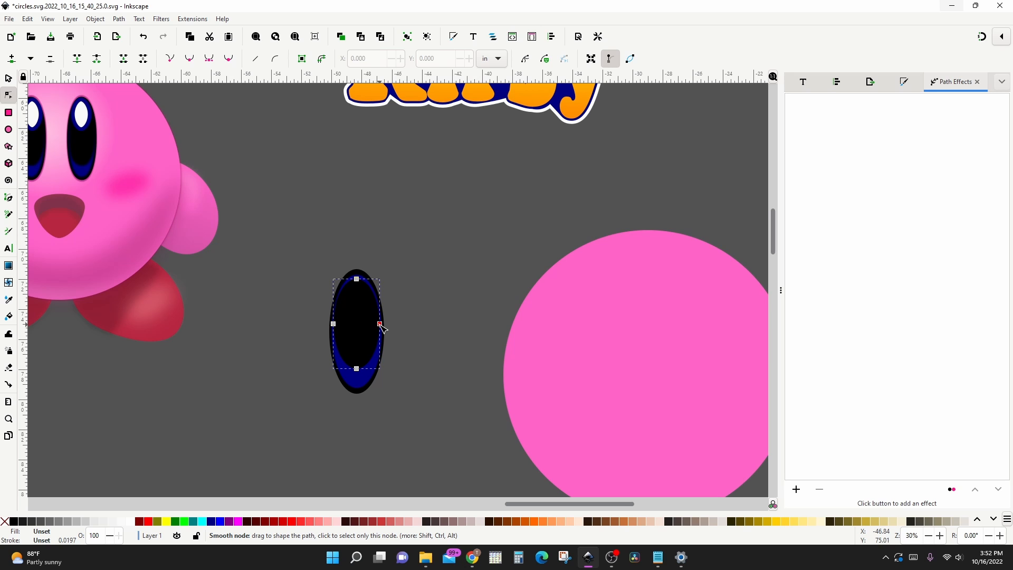
left_click_drag(380, 324, 333, 327)
key("ctrl+z")
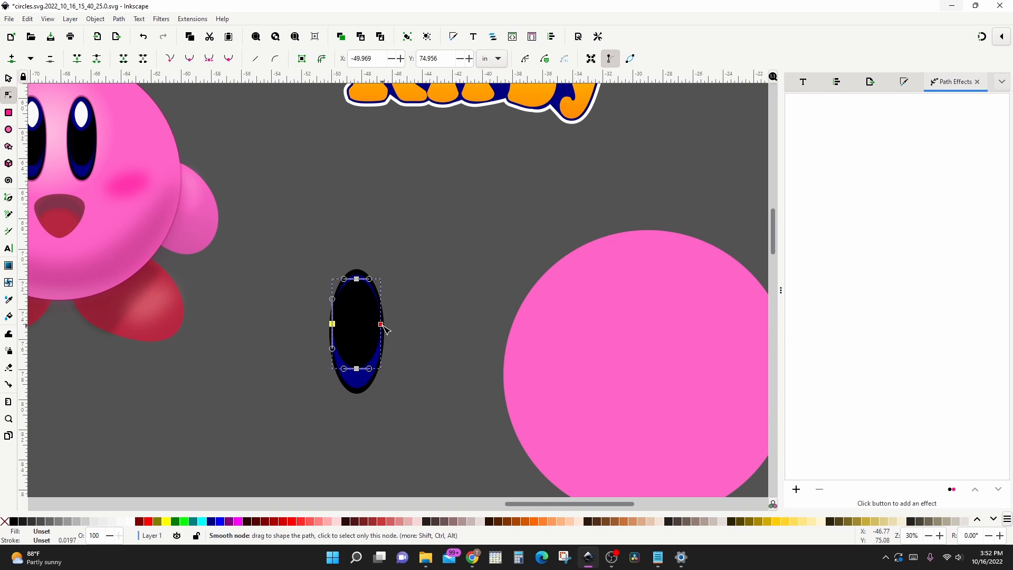
left_click_drag(383, 325, 384, 326)
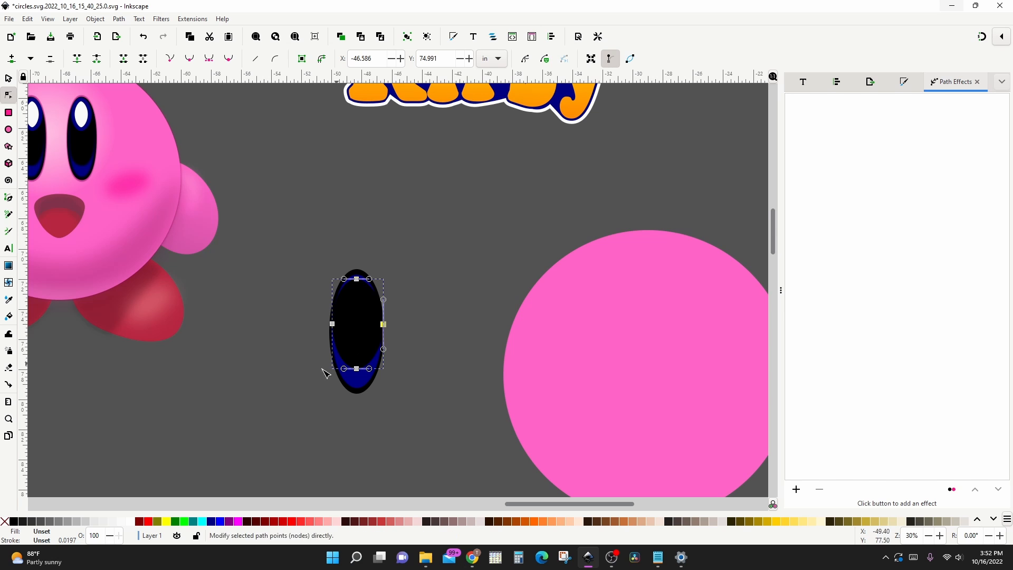
Broaden the pupil path's lower curve by lengthening the bottom node's handles, and raise its top node slightly
scroll(315, 369, "up", 2)
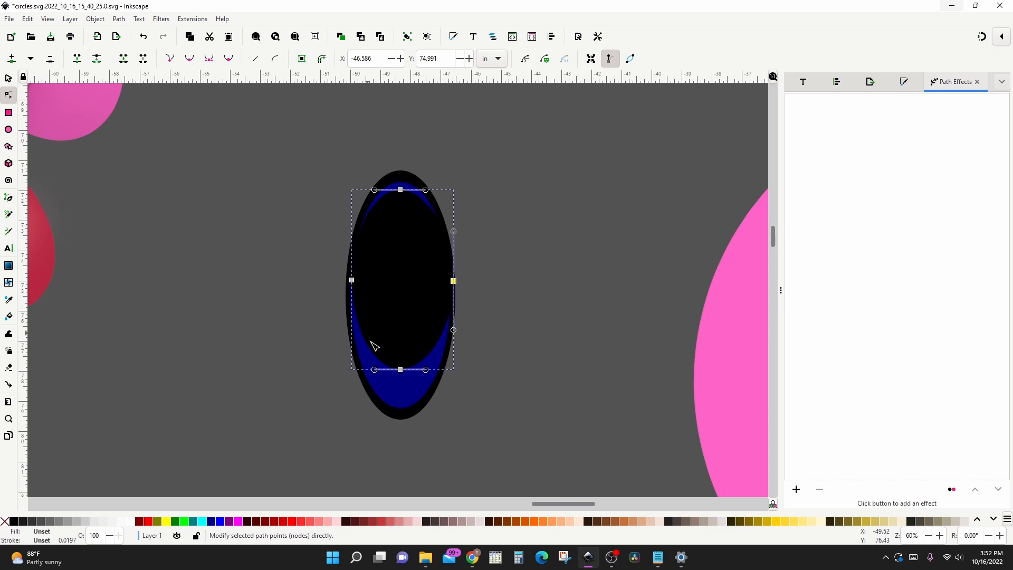
left_click_drag(374, 370, 344, 368)
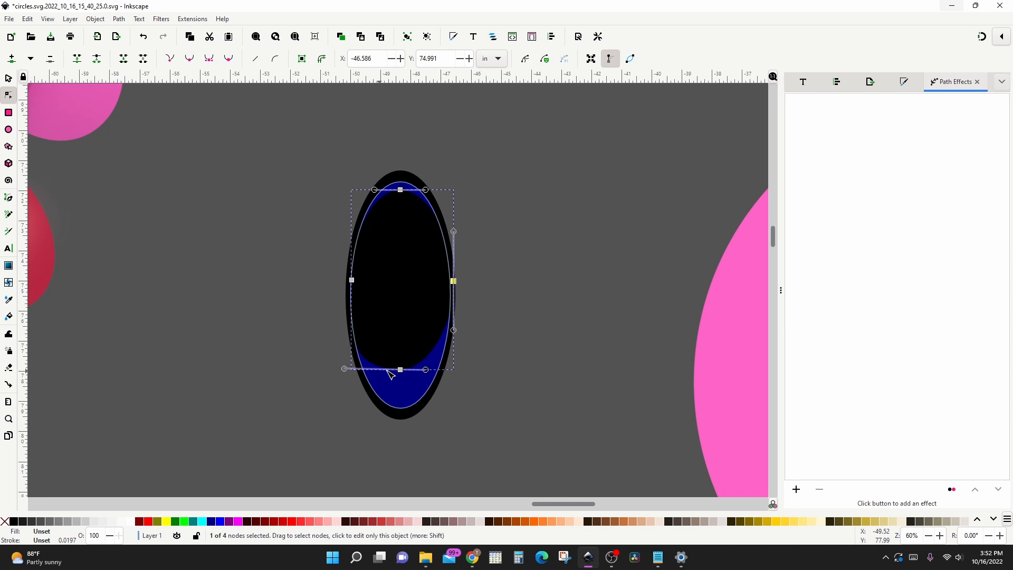
left_click_drag(425, 370, 438, 372)
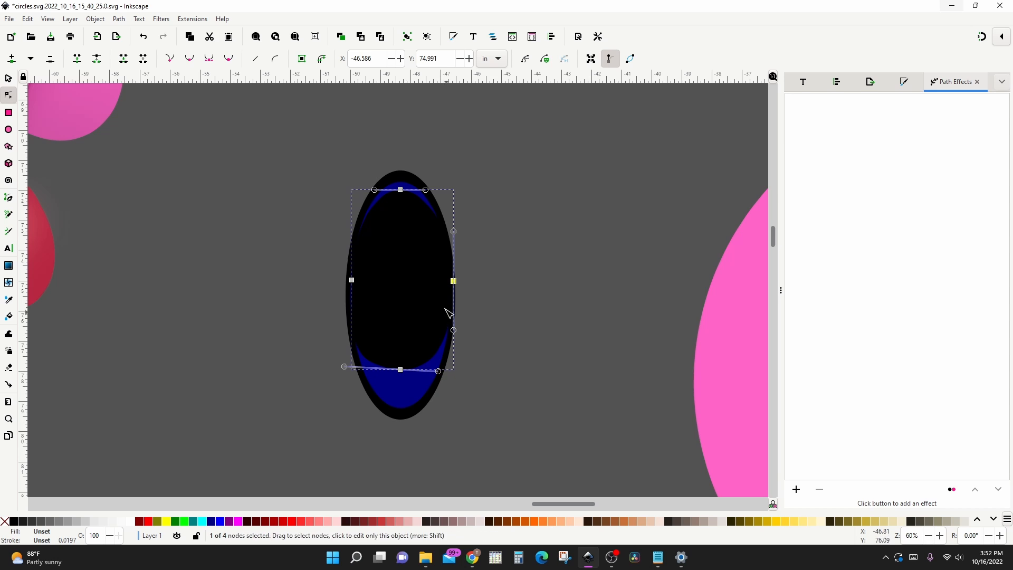
left_click_drag(401, 190, 401, 187)
scroll(297, 371, "down", 1, "ctrl")
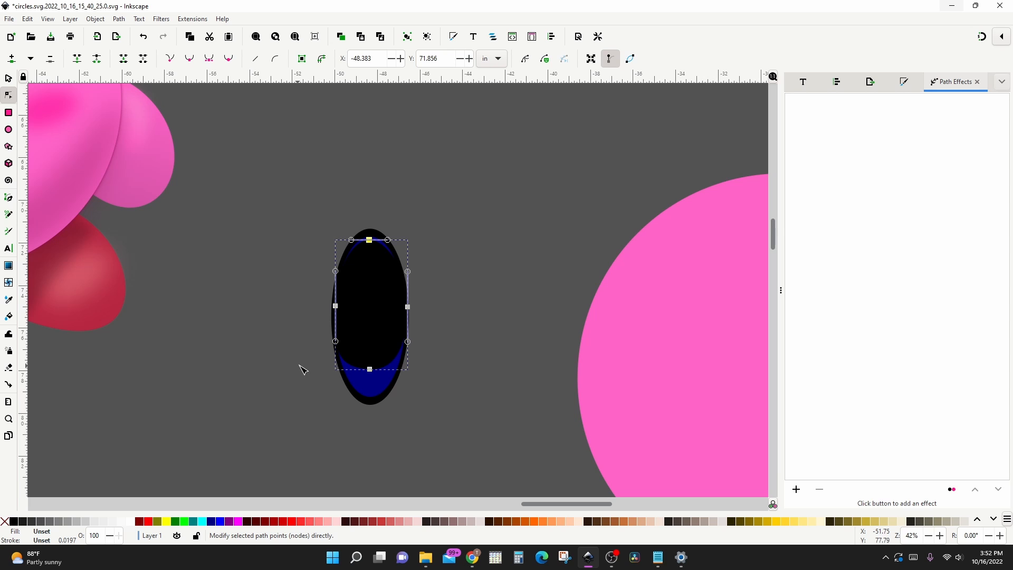
key("s")
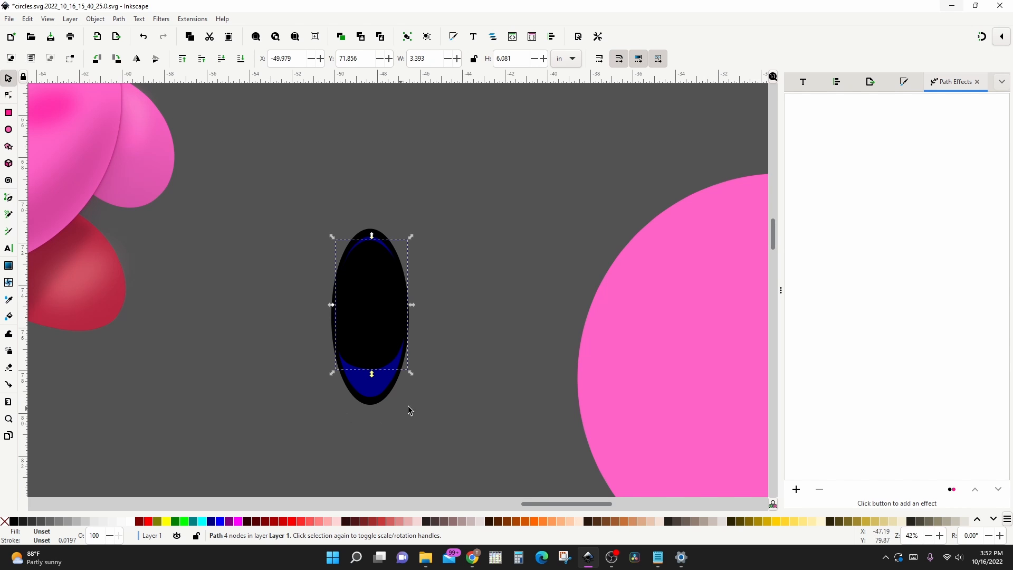
Try to blur the black pupil path by 10% and more, and select the navy ellipse beneath it
left_click(902, 82)
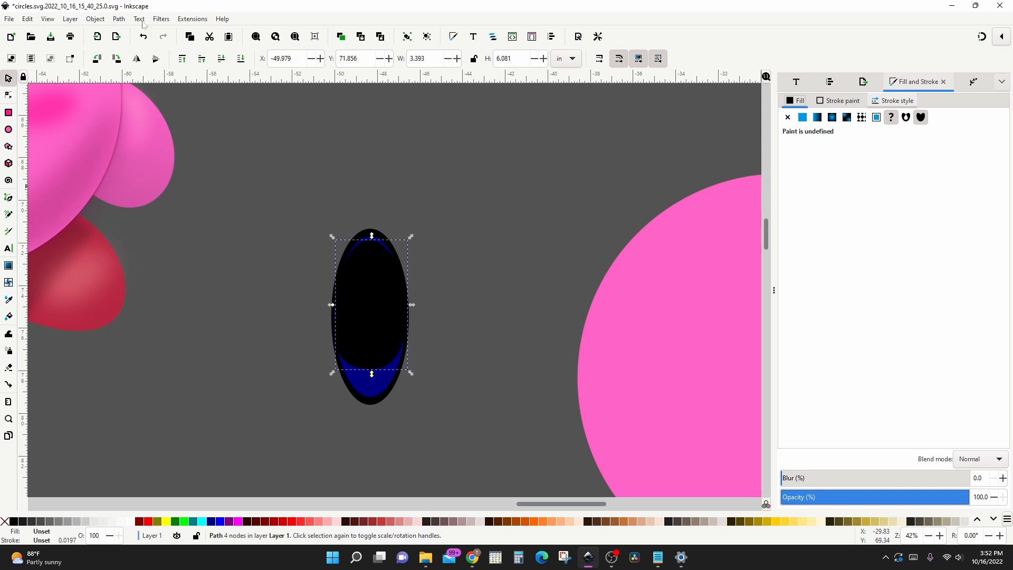
left_click(95, 19)
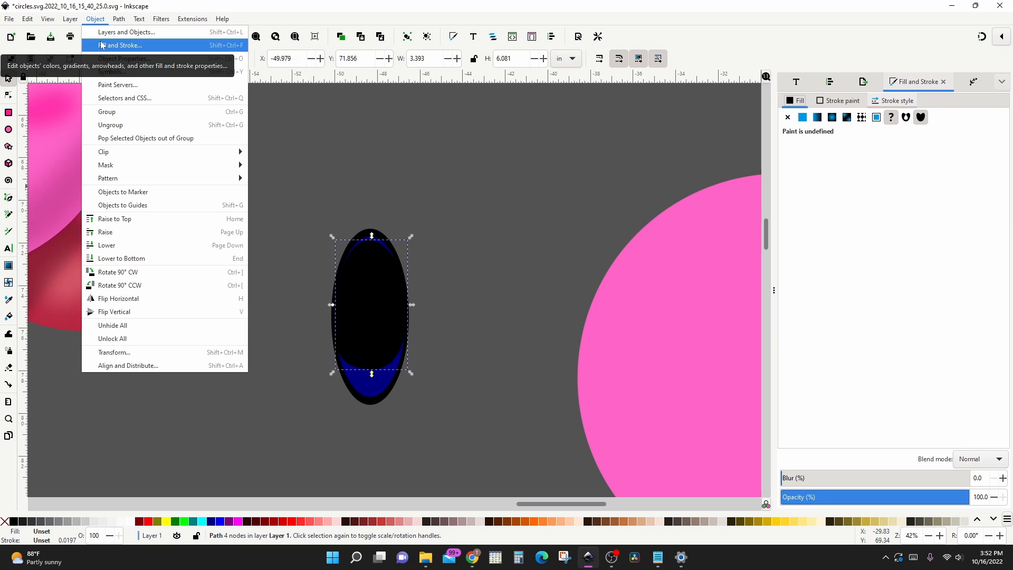
left_click(99, 18)
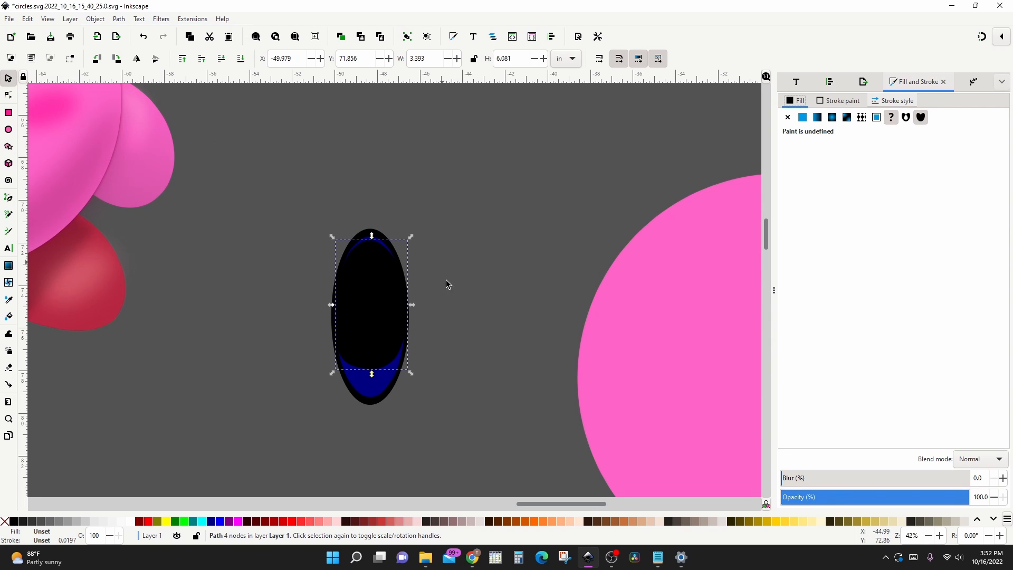
left_click(799, 478)
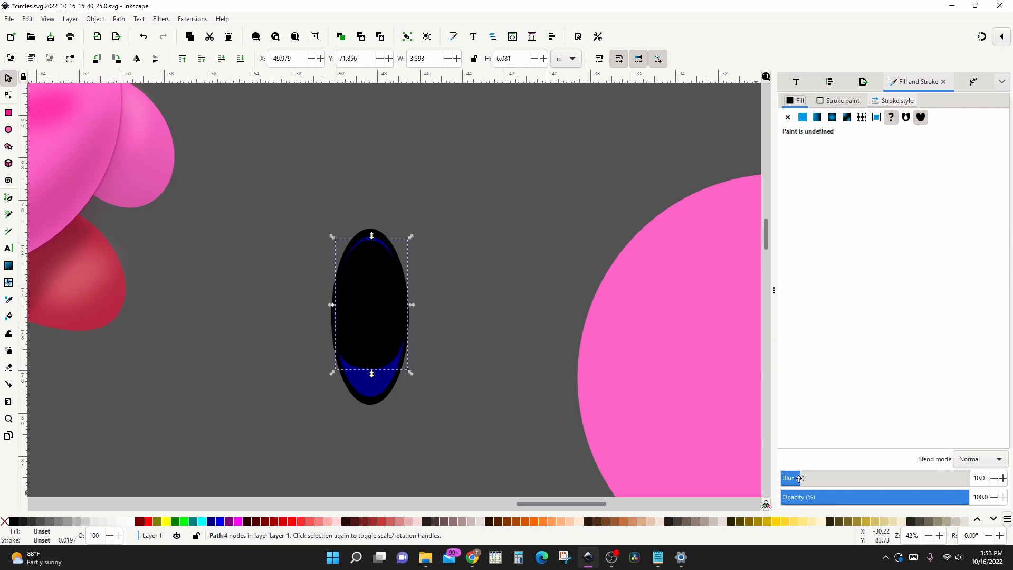
left_click_drag(799, 478, 814, 476)
left_click(364, 389)
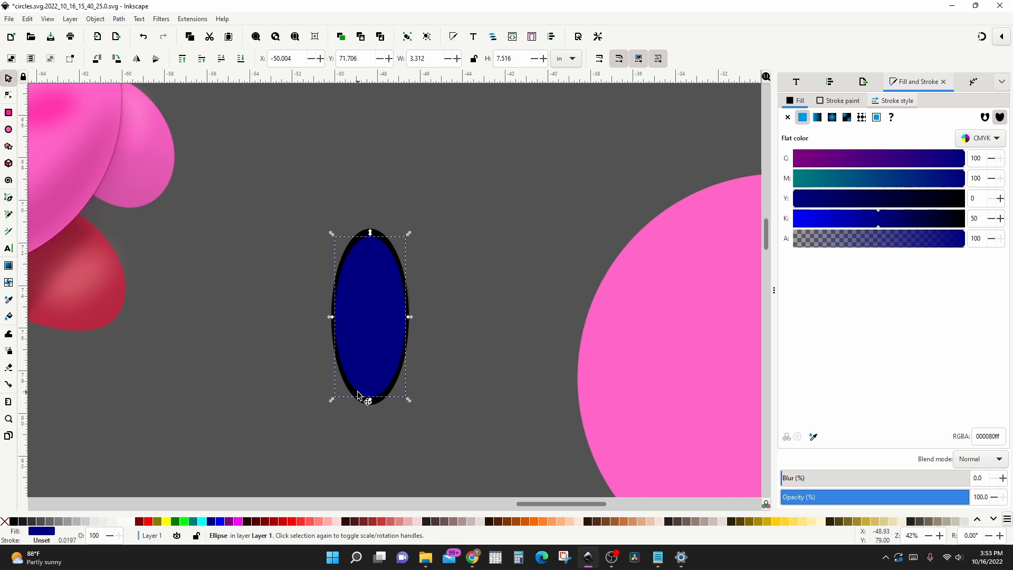
Resize a duplicate of the navy ellipse to about 2.6 by 3.9 in and place it over the upper part of the pupil
left_click_drag(332, 402, 372, 294)
left_click(372, 340)
left_click_drag(261, 348, 380, 436)
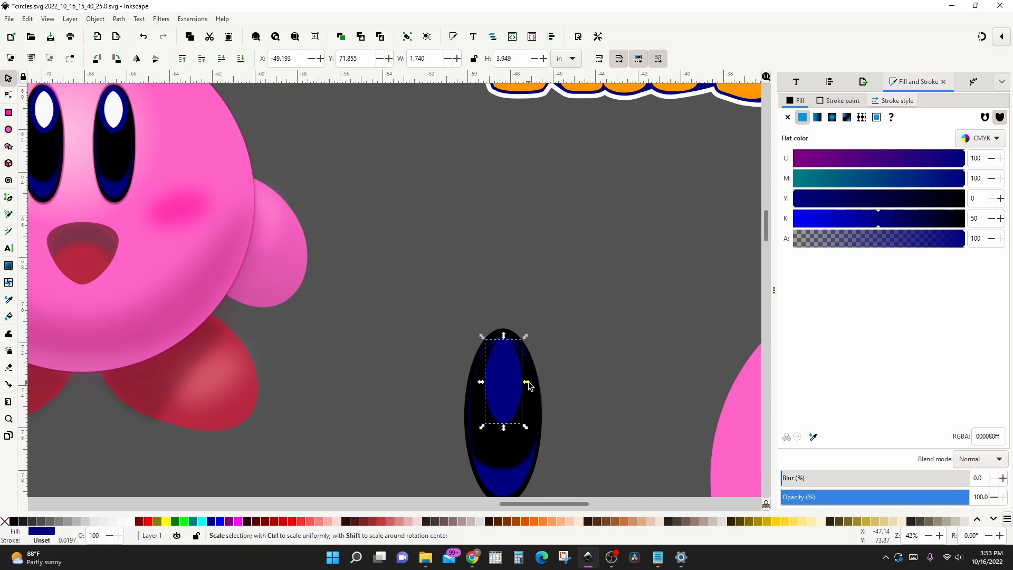
left_click_drag(528, 381, 472, 388)
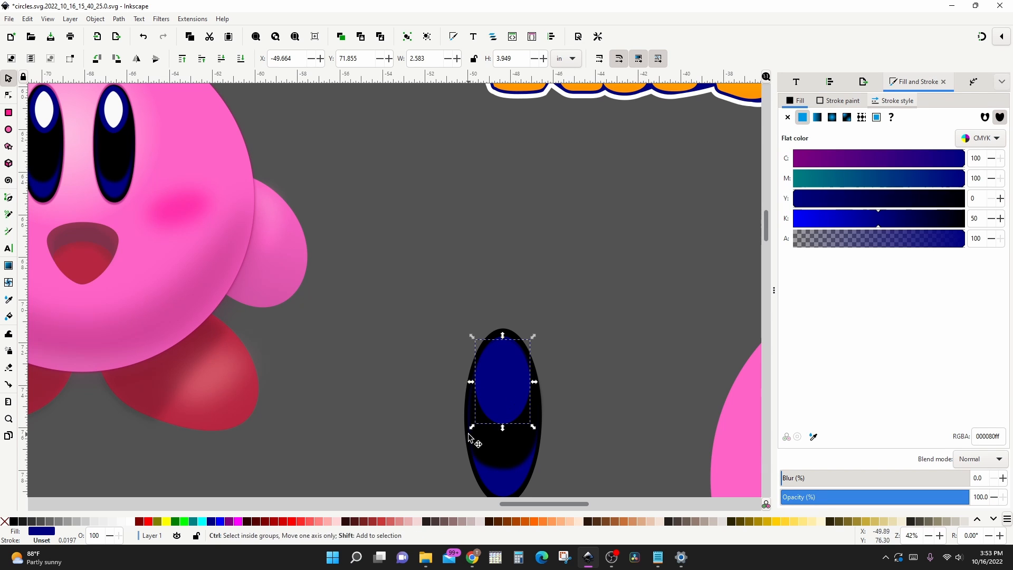
Add a white highlight of about 1.3 by 2.1 in near the eye's top from a shrunken copy of the upper navy ellipse
left_click_drag(473, 424, 501, 366)
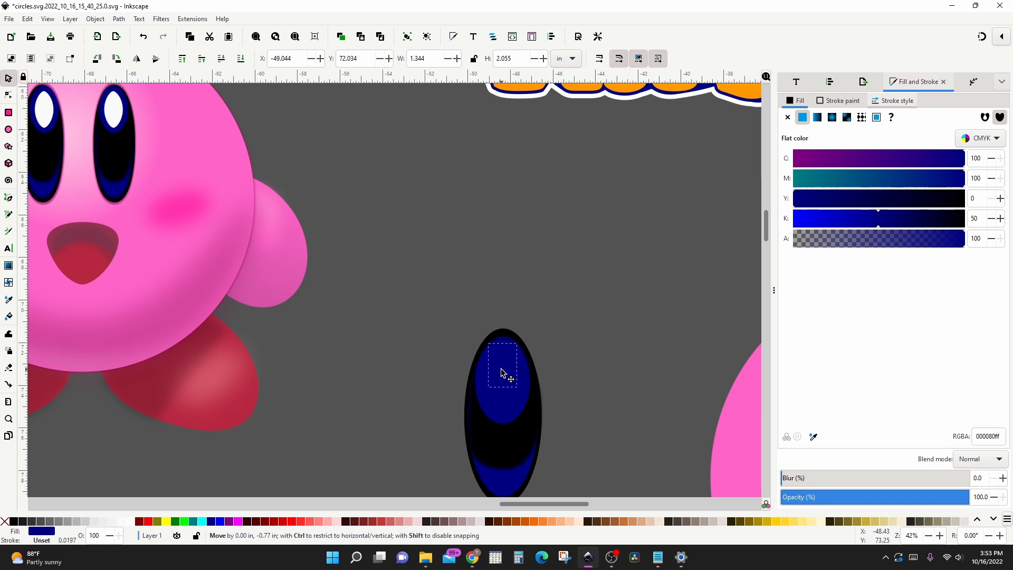
left_click(127, 521)
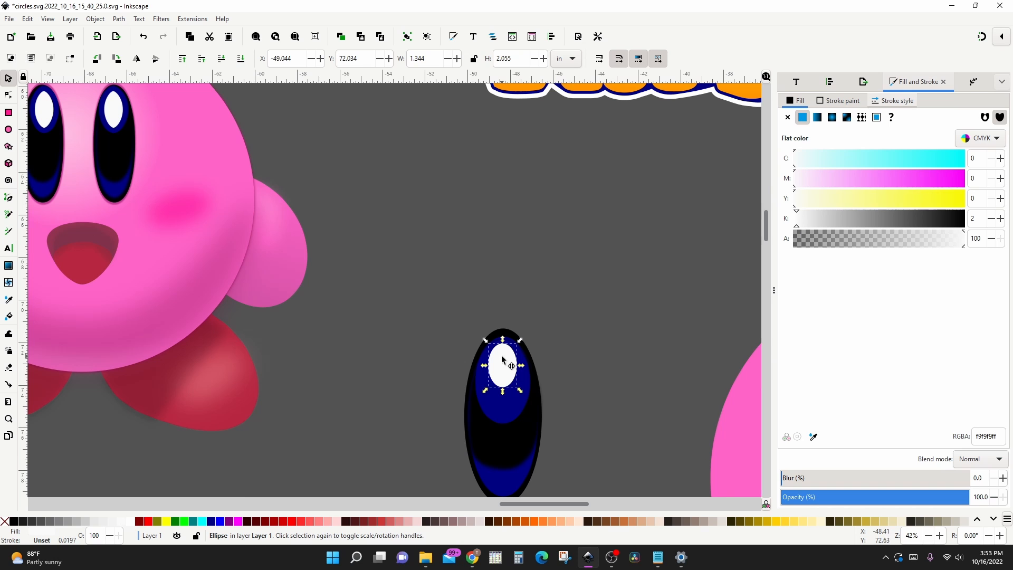
left_click_drag(501, 356, 502, 349)
Place the complete eye and a duplicate of it side by side on the upper half of the plain pink body
scroll(422, 356, "down", 1)
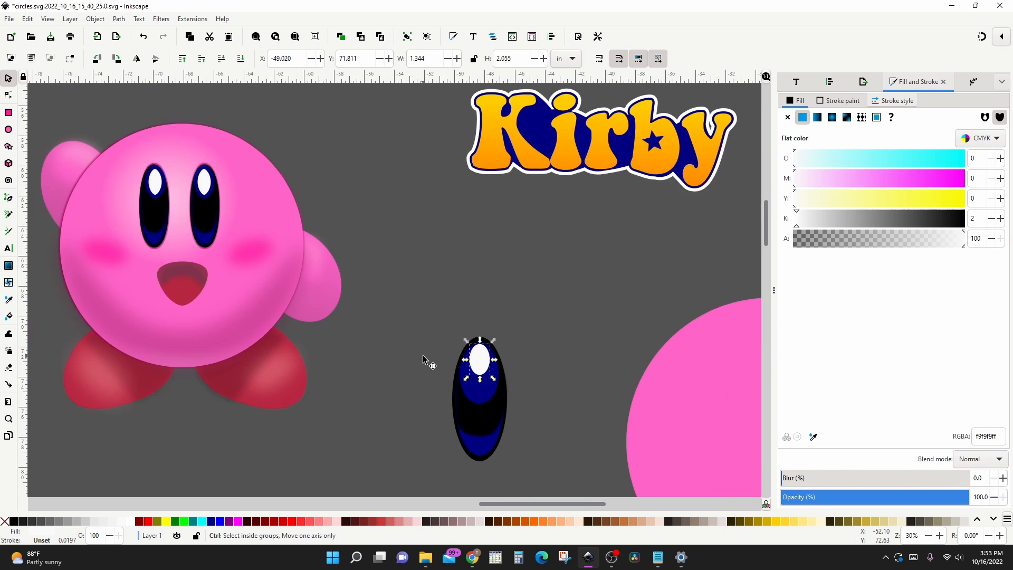
scroll(422, 355, "down", 1)
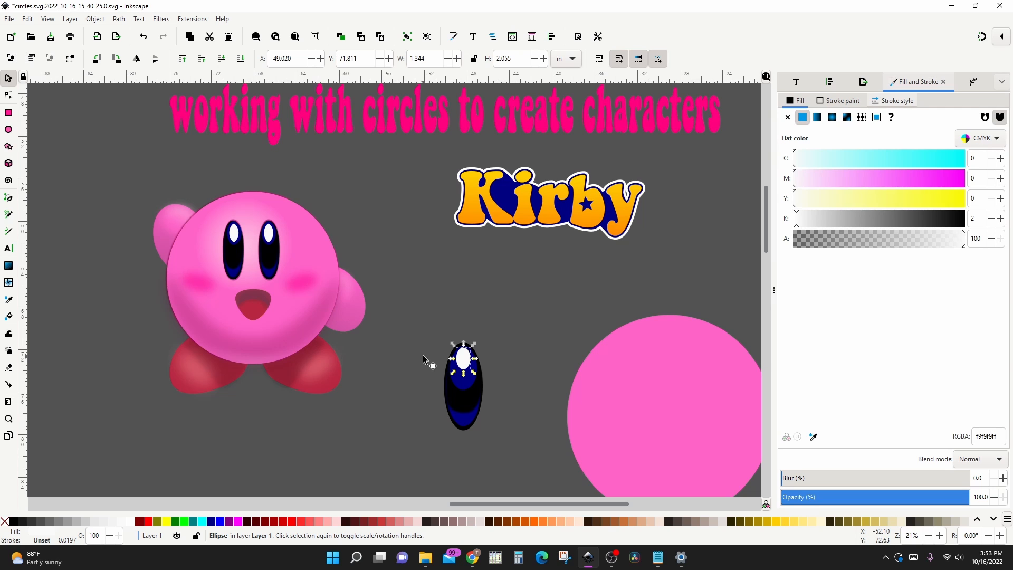
left_click_drag(417, 324, 468, 392)
scroll(466, 363, "up", 2)
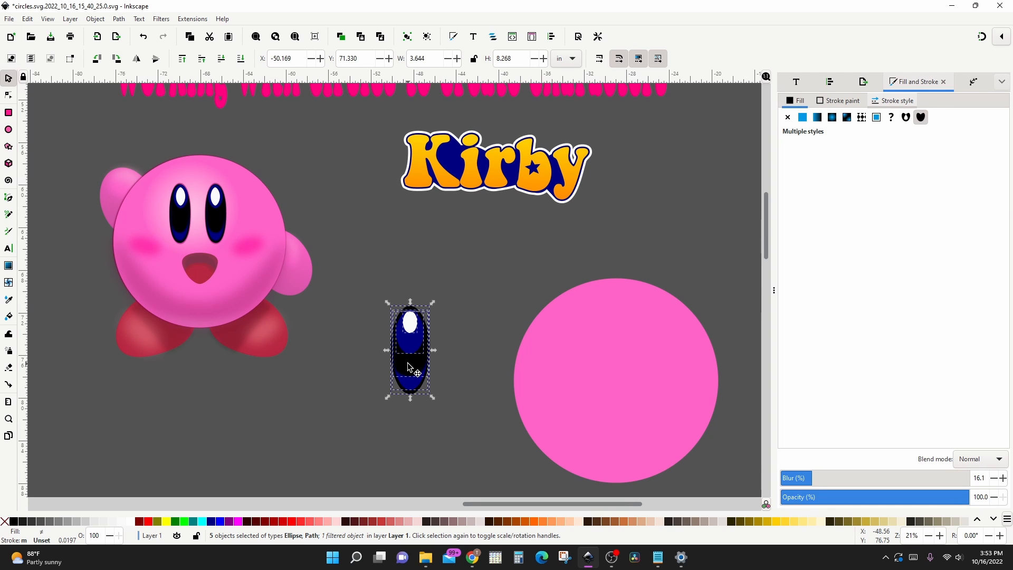
left_click_drag(409, 366, 662, 367)
left_click_drag(362, 299, 469, 415)
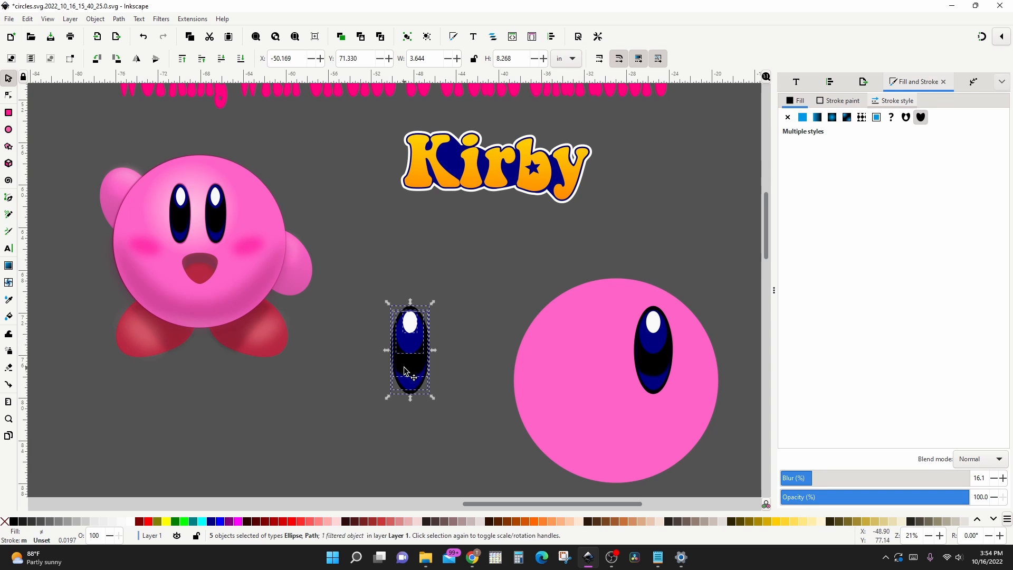
left_click_drag(403, 370, 585, 370)
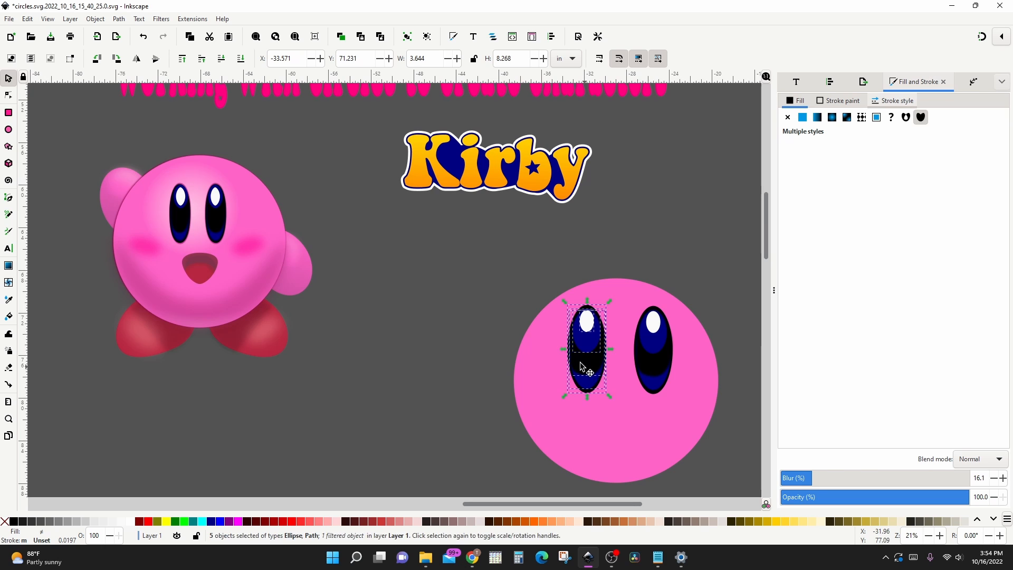
scroll(473, 331, "down", 2)
left_click(475, 322)
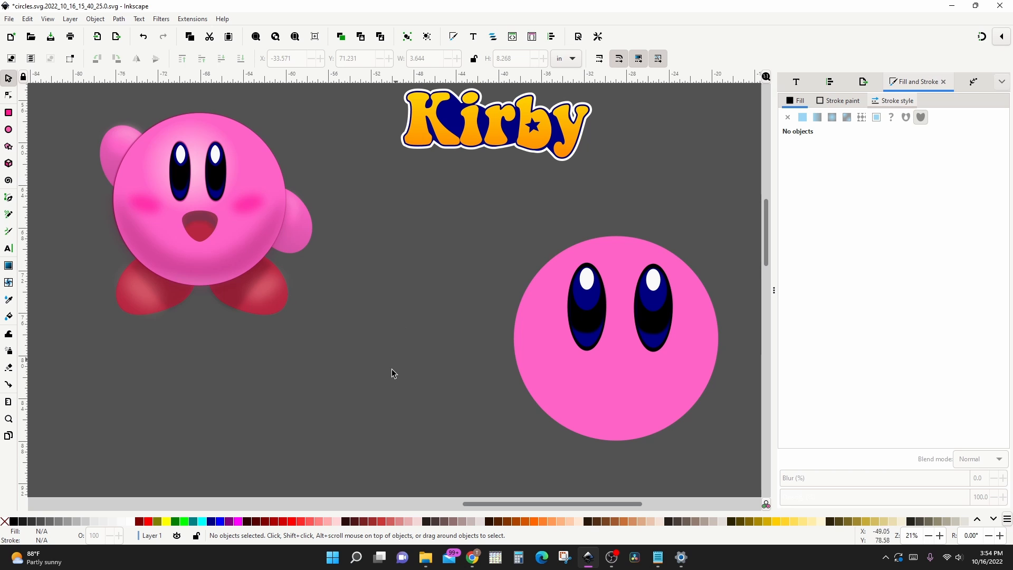
Draw a white ellipse about 7.1 by 5.6 in beside the pink body and convert it to an editable path
key("e")
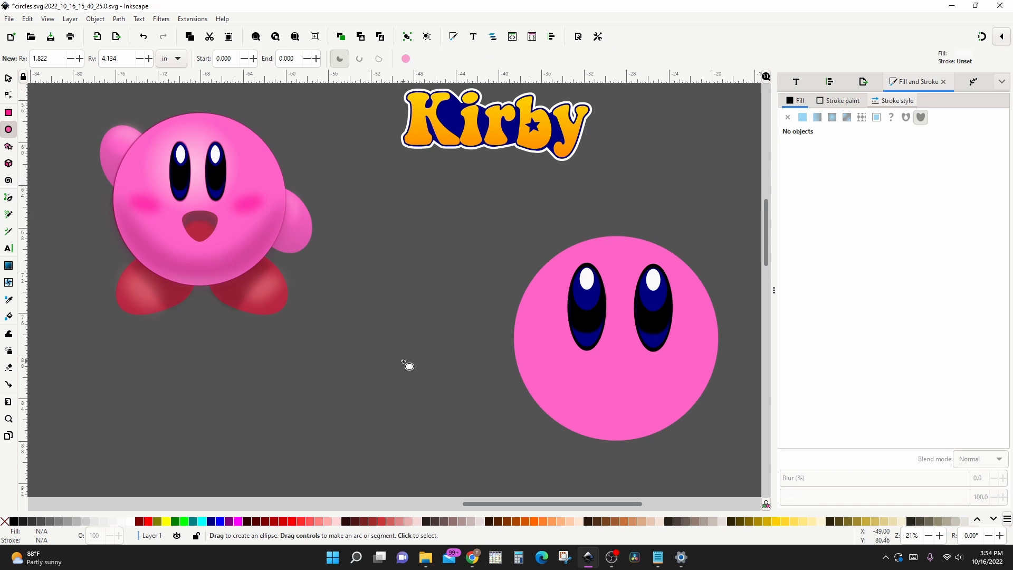
left_click_drag(382, 363, 459, 423)
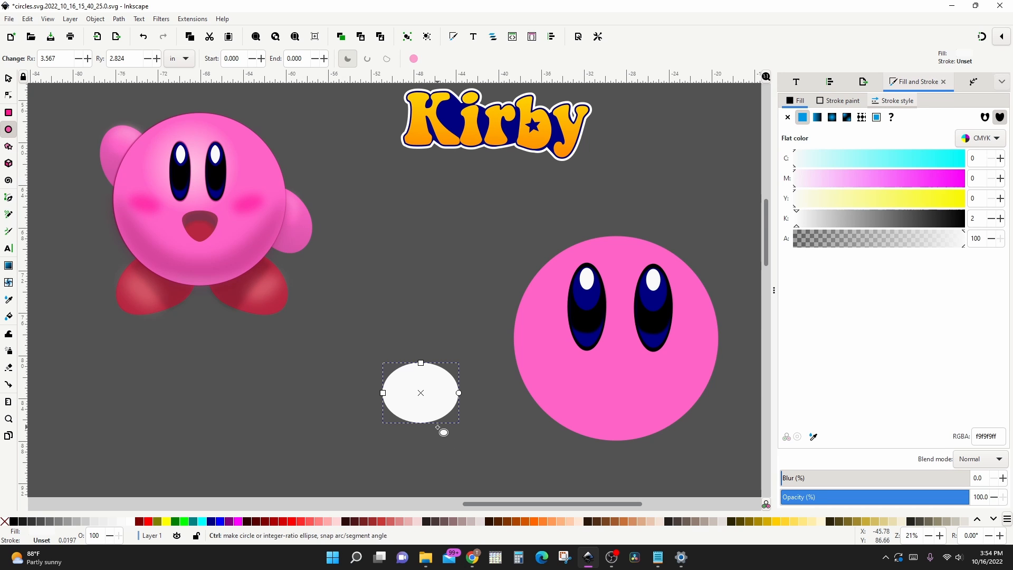
key("ctrl+shift+c")
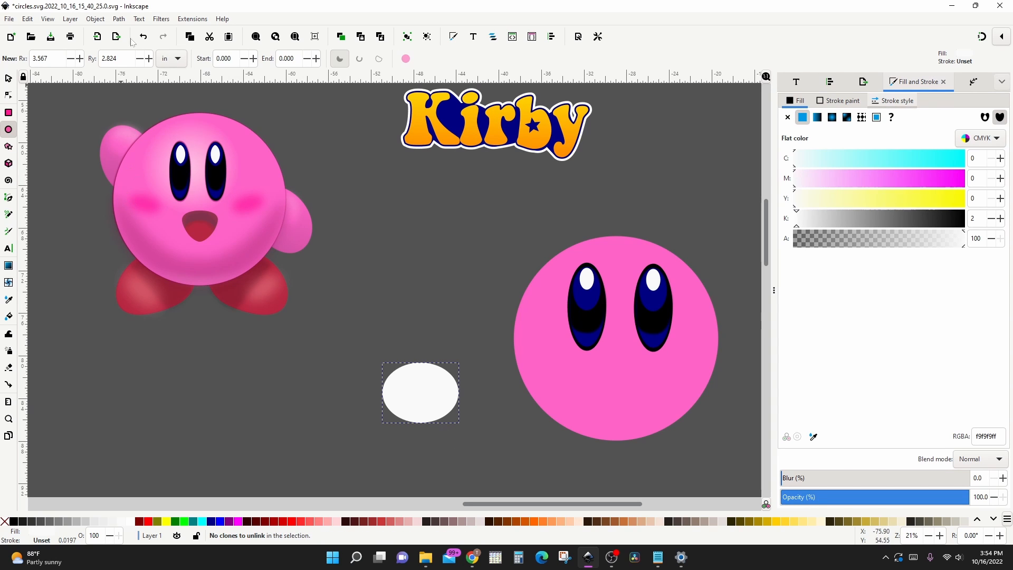
left_click(122, 21)
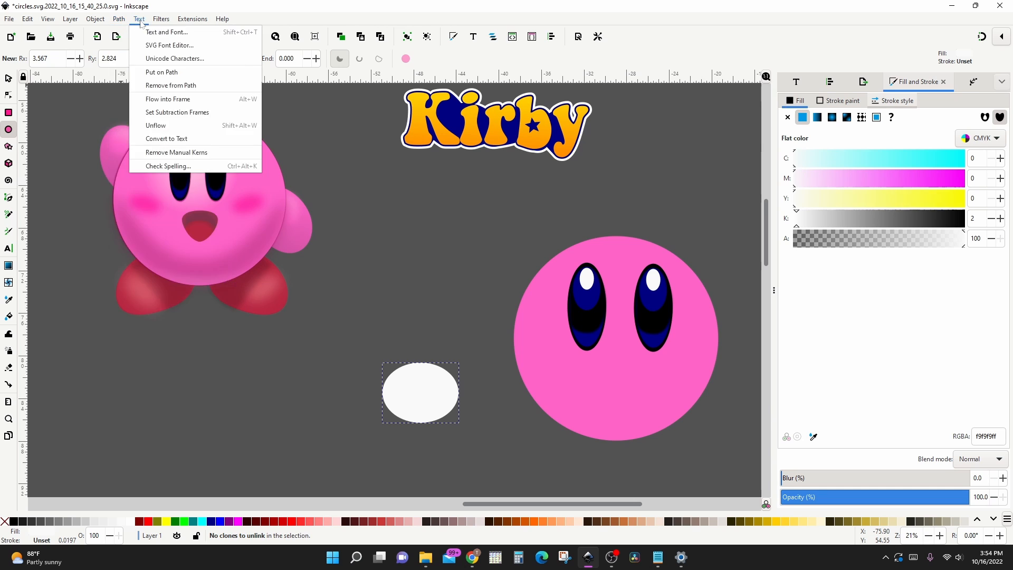
left_click(130, 32)
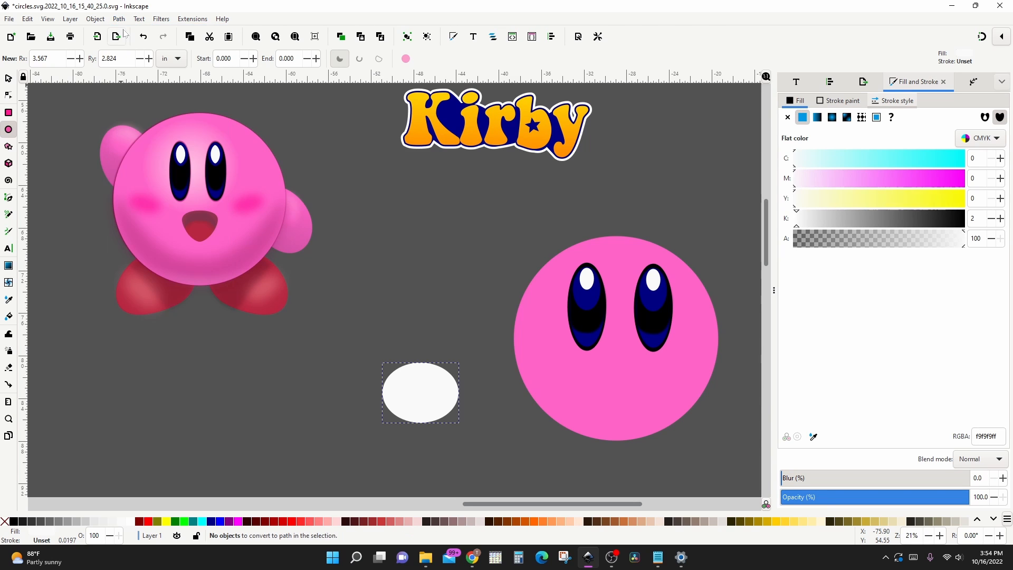
Narrow the white path by moving its side nodes inward and slightly up, and taper its bottom by angling the lower handles upward
left_click(7, 96)
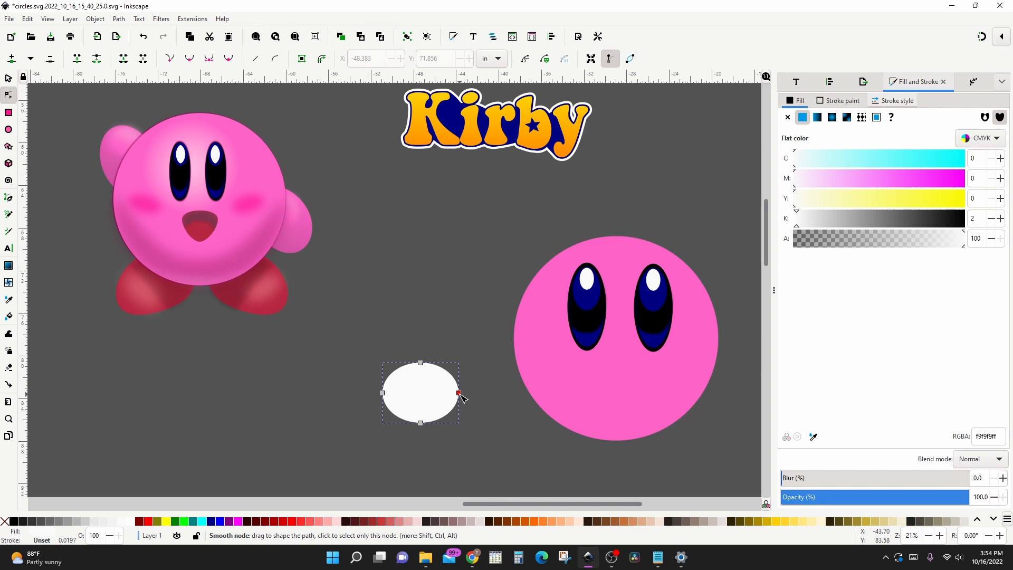
left_click_drag(459, 393, 447, 387)
left_click_drag(381, 393, 392, 389)
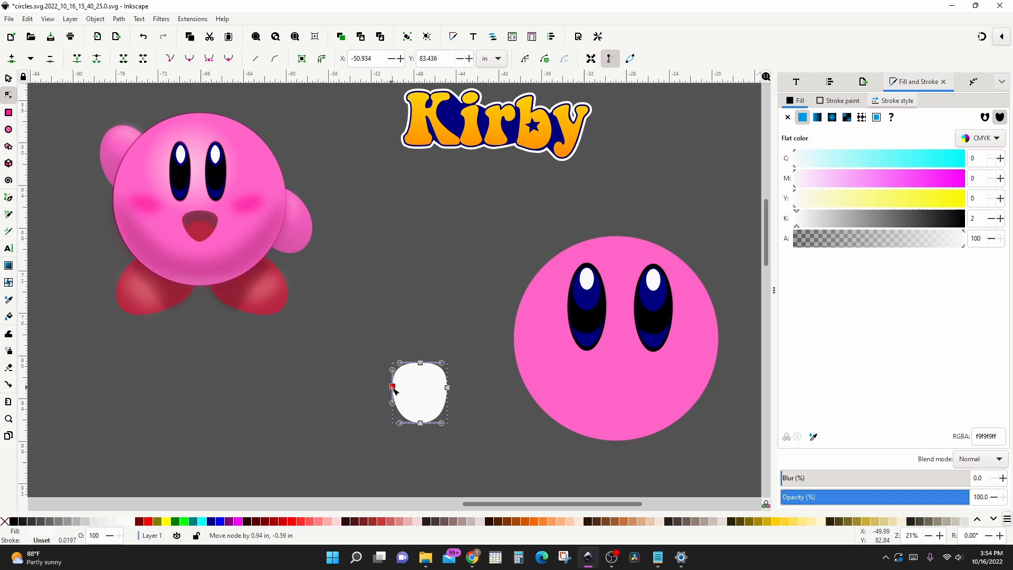
left_click(420, 422)
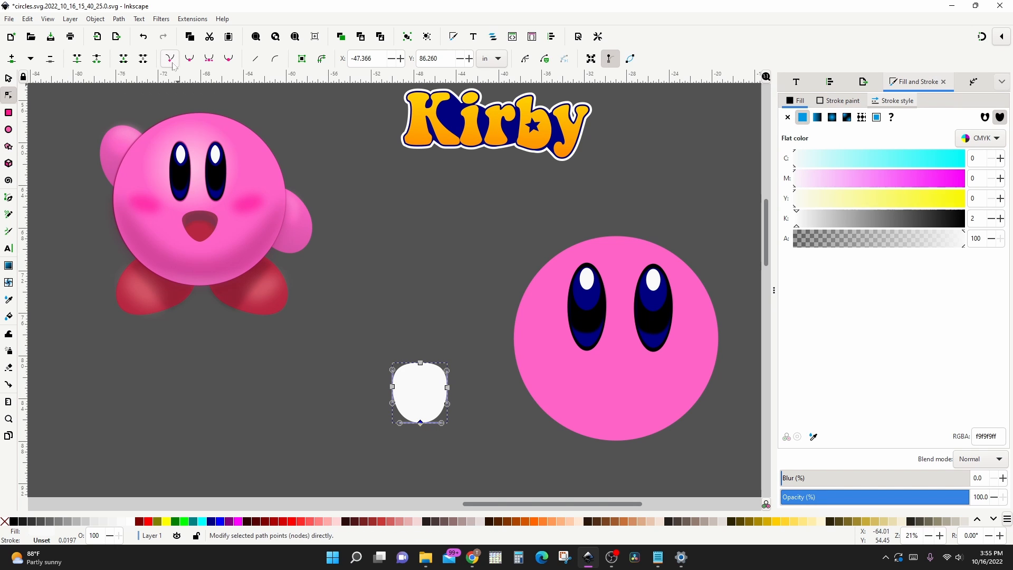
mouse_move(399, 422)
left_mouse_down()
mouse_move(444, 416)
mouse_move(444, 405)
mouse_move(396, 404)
left_mouse_up()
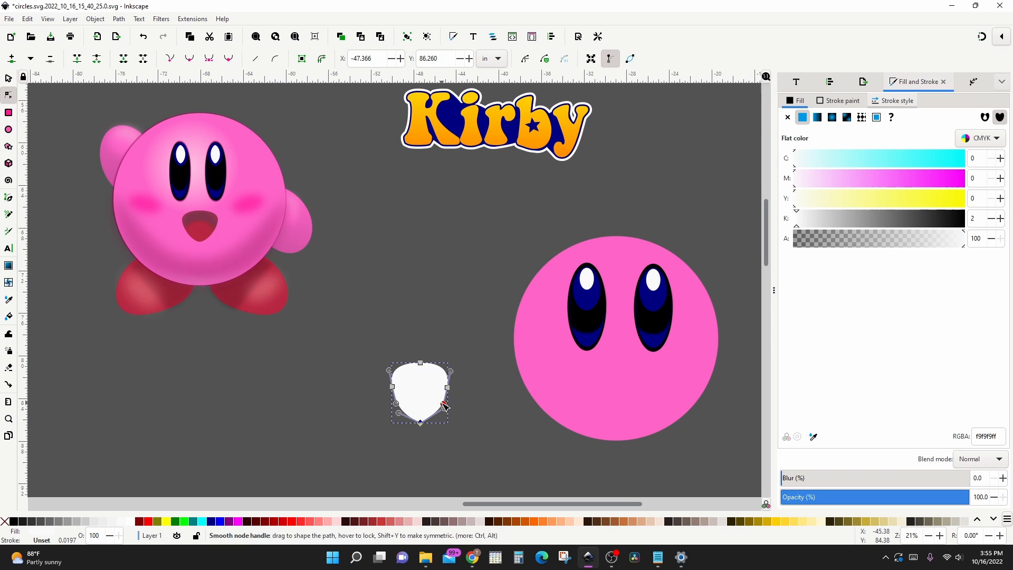
key("s")
scroll(422, 401, "down", 2)
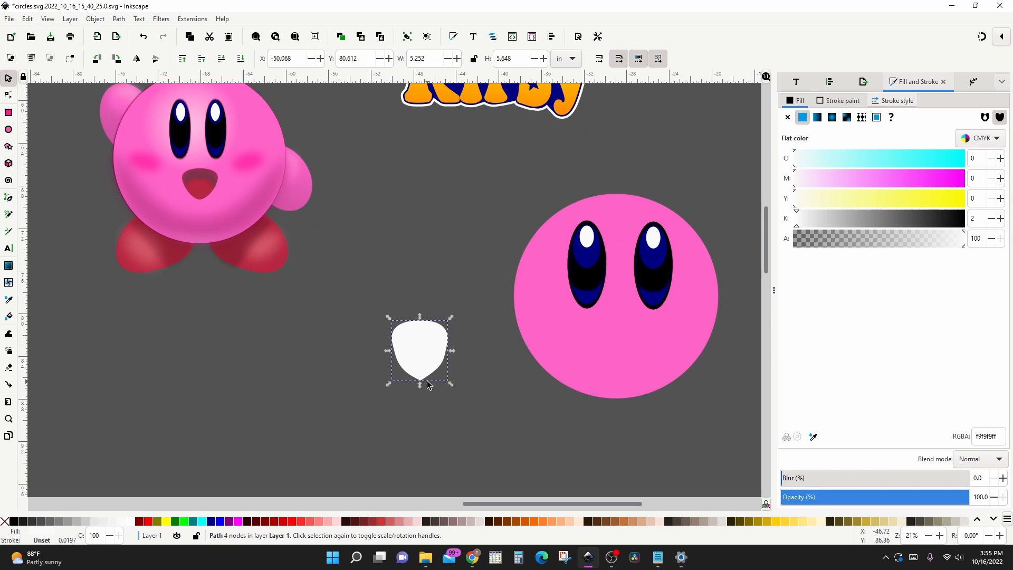
Round the pointed bottom of the white mouth path by levelling the bottom node's two handles
scroll(428, 381, "up", 3)
key("n")
left_click(408, 378)
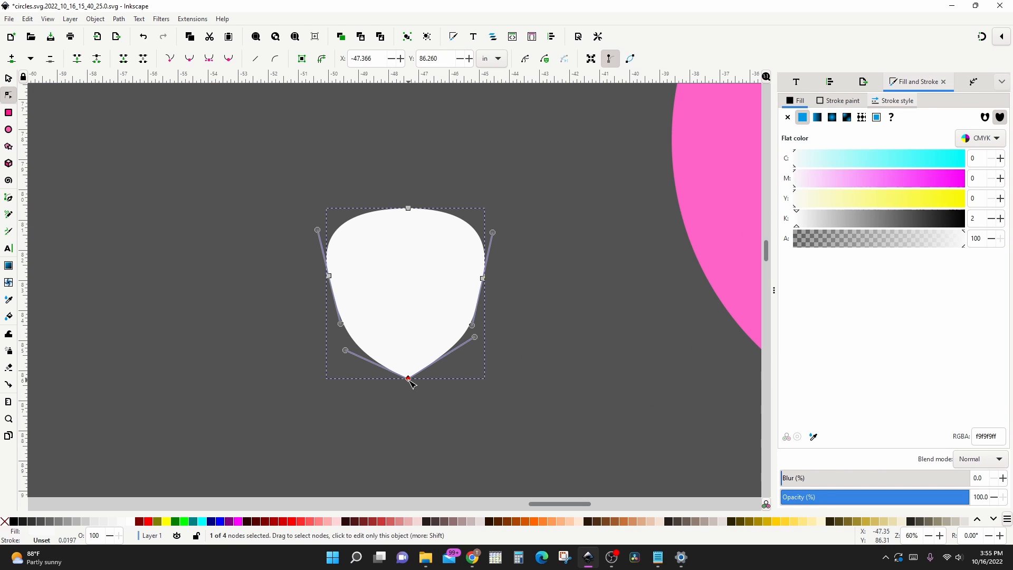
left_click_drag(345, 350, 383, 379)
left_click_drag(484, 379, 362, 377)
key("s")
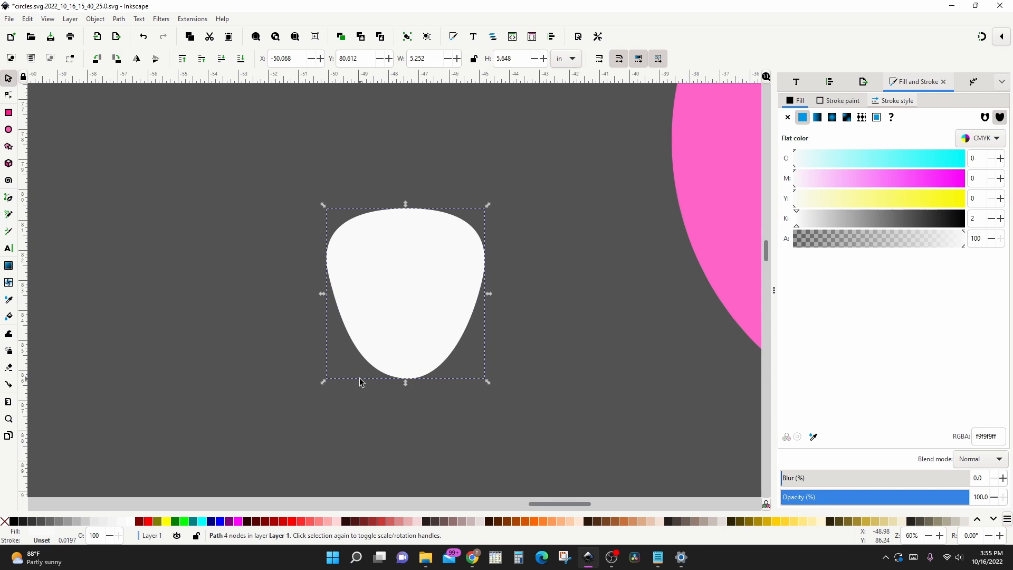
Fit the mouth shape below the eyes at about 4.5 by 4.3 in and fill it with dark red 79292fff
scroll(274, 363, "down", 2, "ctrl")
scroll(274, 363, "down", 1, "ctrl")
scroll(241, 333, "up", 2)
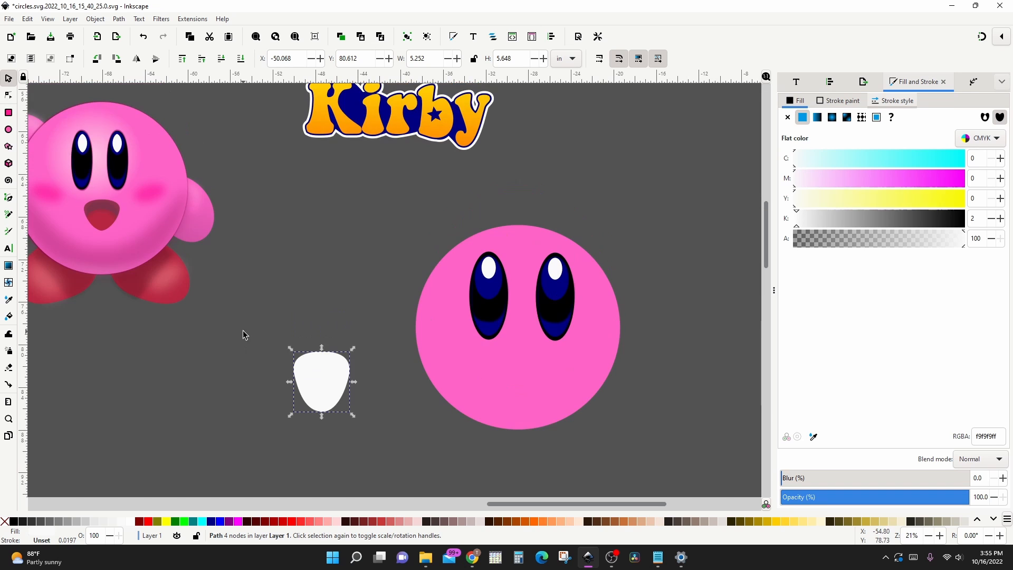
left_click_drag(310, 373, 512, 373)
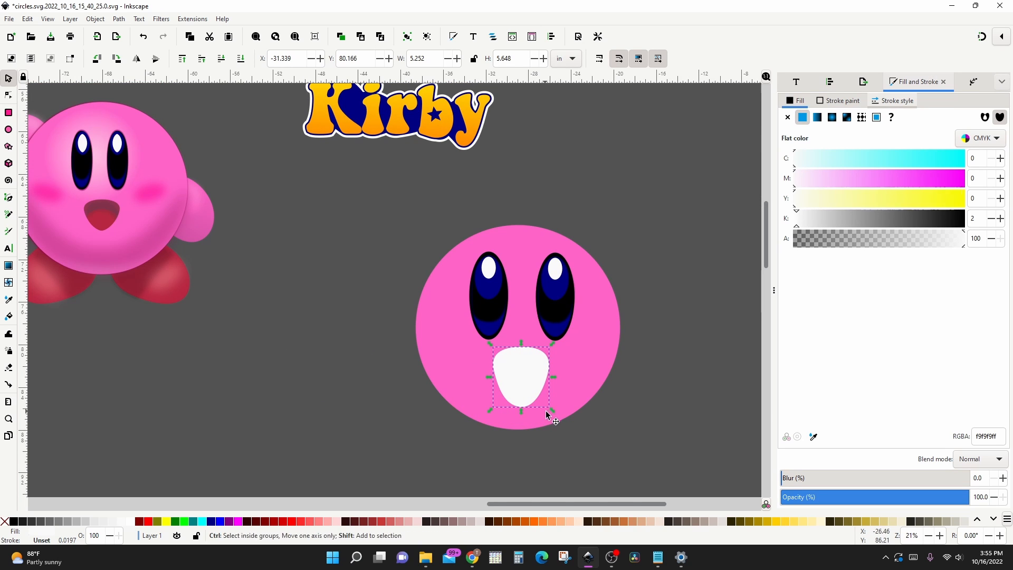
left_click_drag(552, 410, 545, 406, "shift")
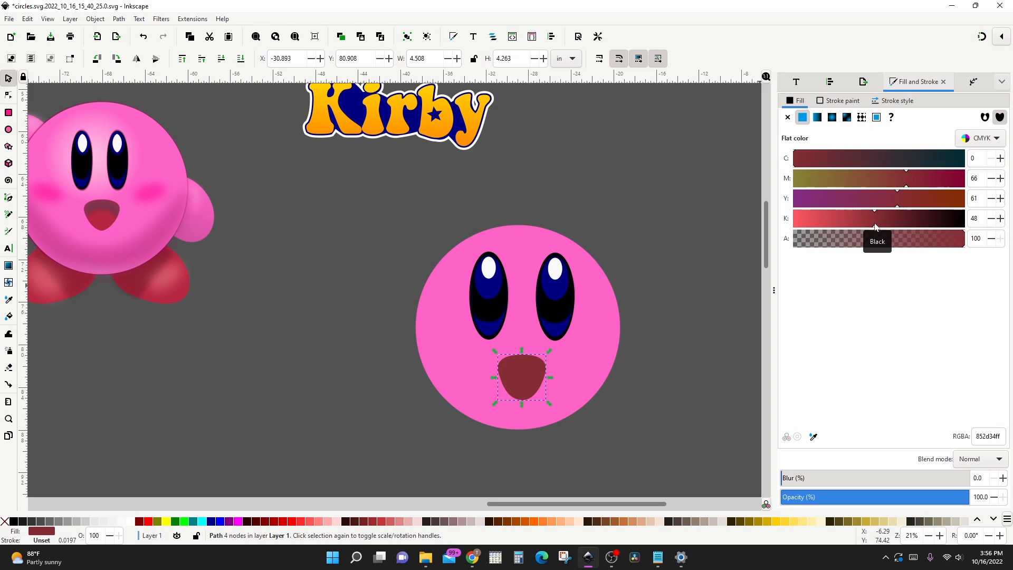
left_click_drag(875, 227, 884, 228)
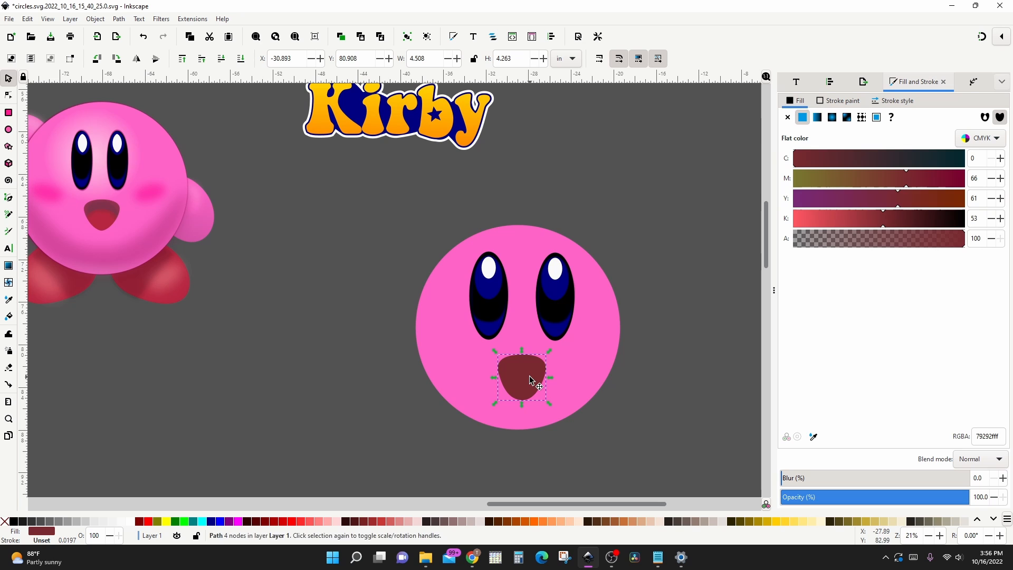
Create a tongue of about 2.7 by 2.6 in from a copy of the mouth, filled aa0000ff, and align it with the mouth's bottom edge
left_click_drag(549, 352, 542, 365)
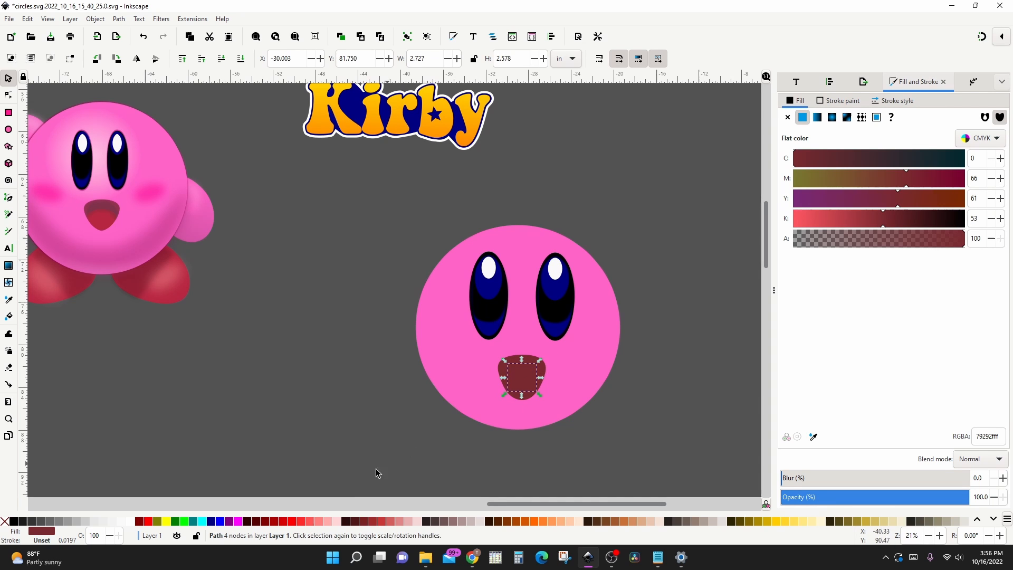
left_click(274, 523)
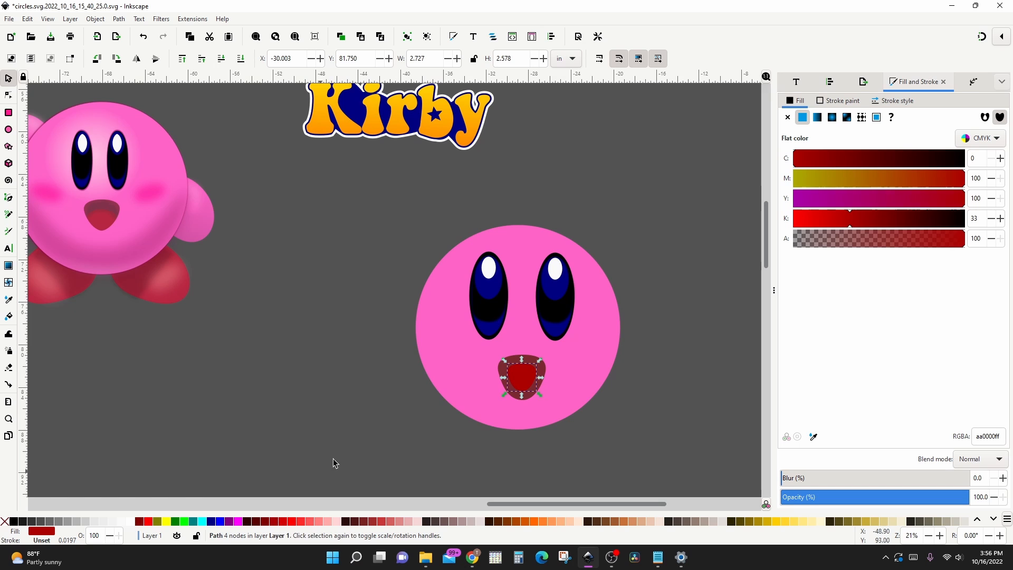
scroll(440, 401, "down", 2)
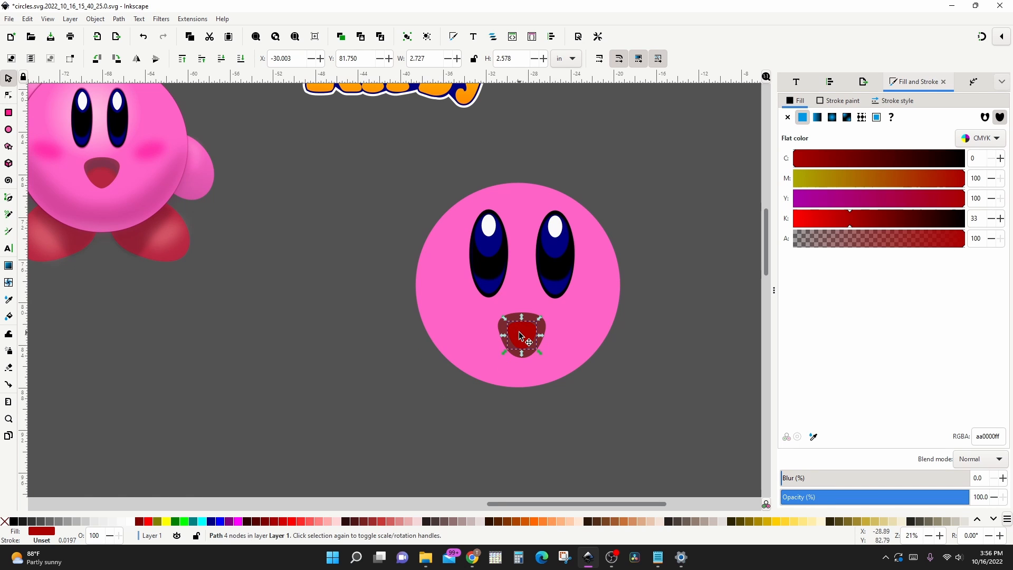
scroll(520, 338, "up", 3, "ctrl")
scroll(520, 344, "up", 1, "ctrl")
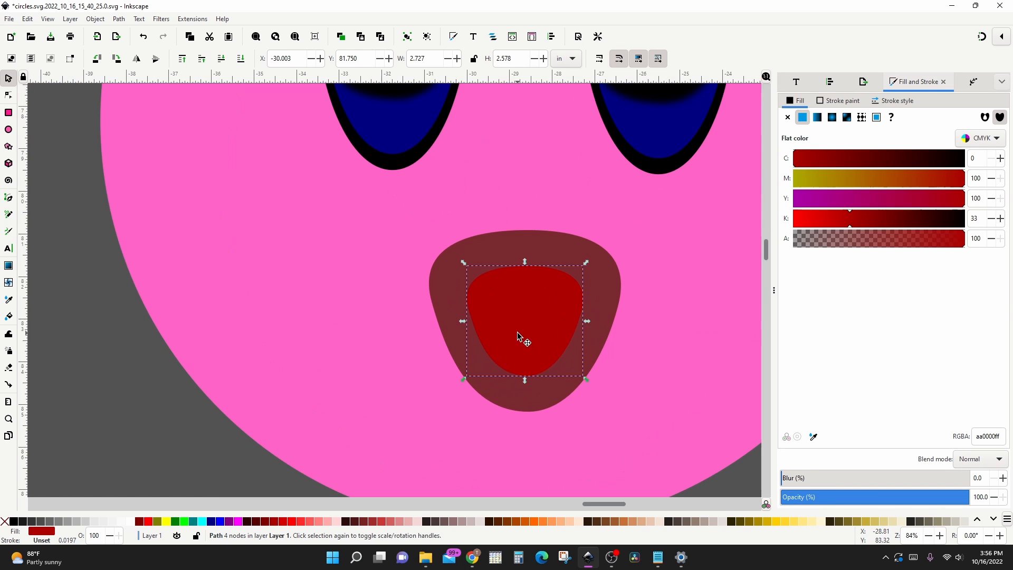
left_click_drag(521, 340, 520, 373)
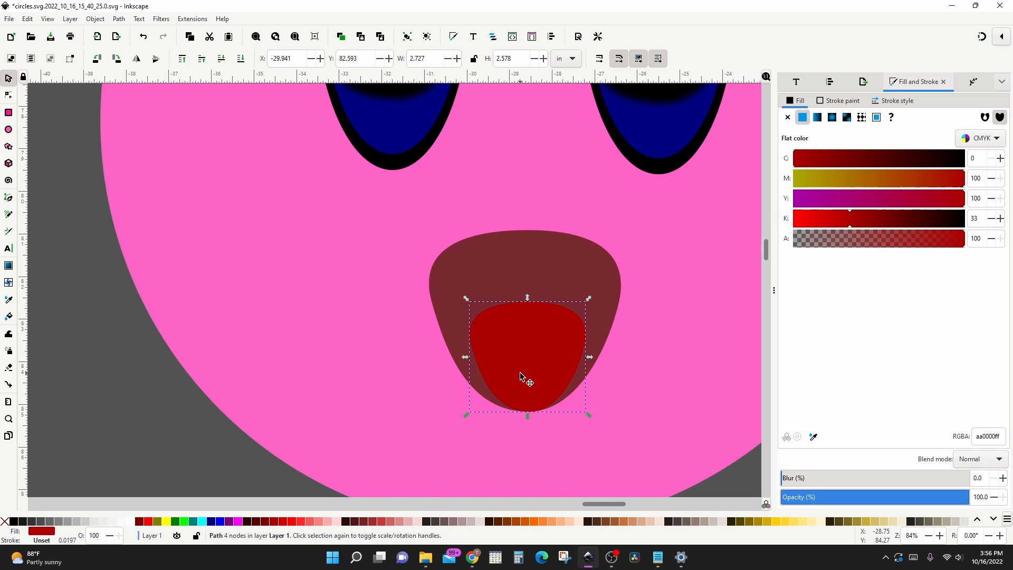
Widen the tongue to the mouth's edges by moving its two side nodes outward and lengthening the bottom node's left handle
key("ctrl+shift+c")
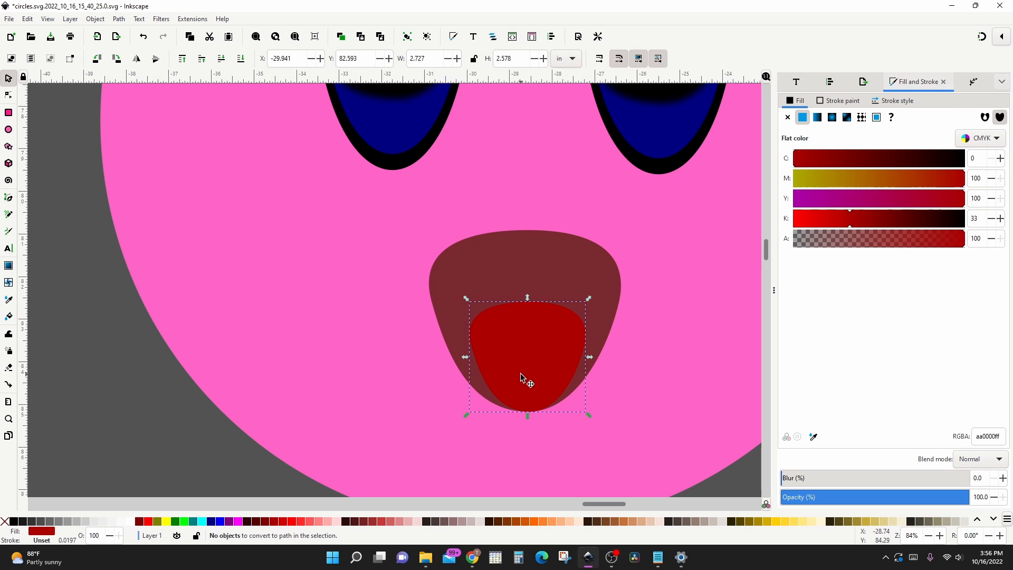
left_click(8, 93)
double_click(584, 347)
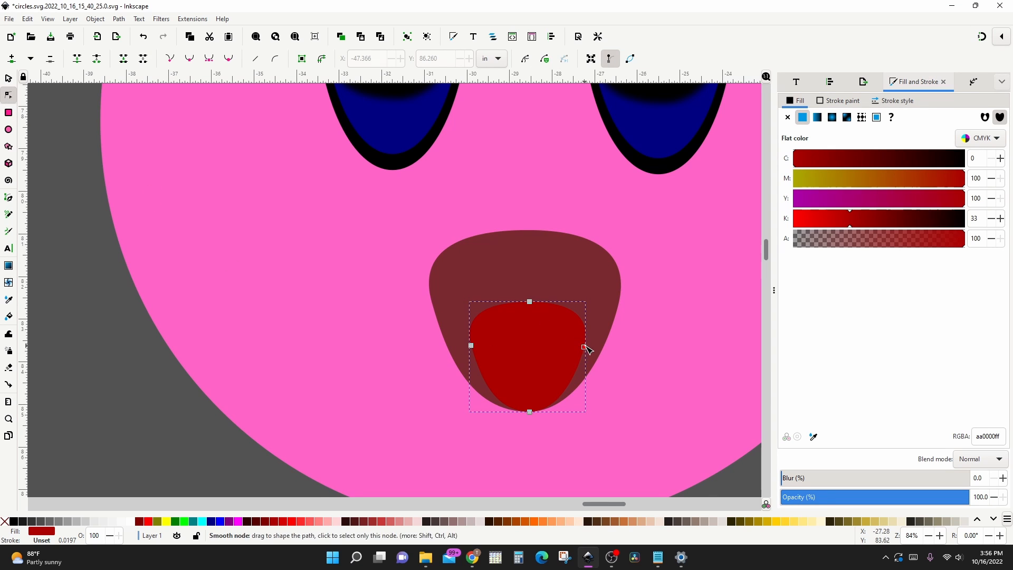
left_click_drag(585, 347, 598, 349)
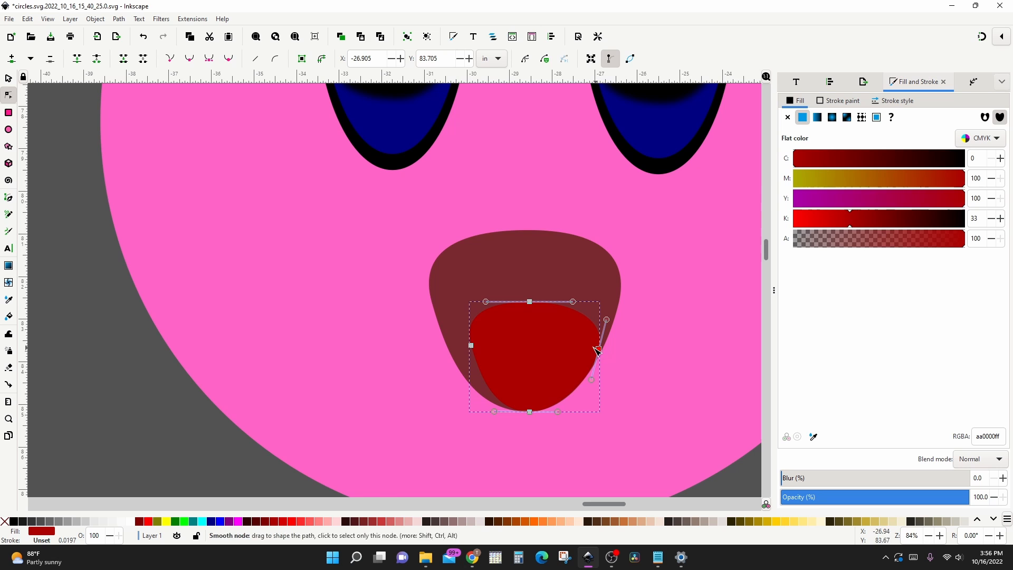
left_click_drag(471, 349, 450, 349)
left_click_drag(493, 411, 488, 412)
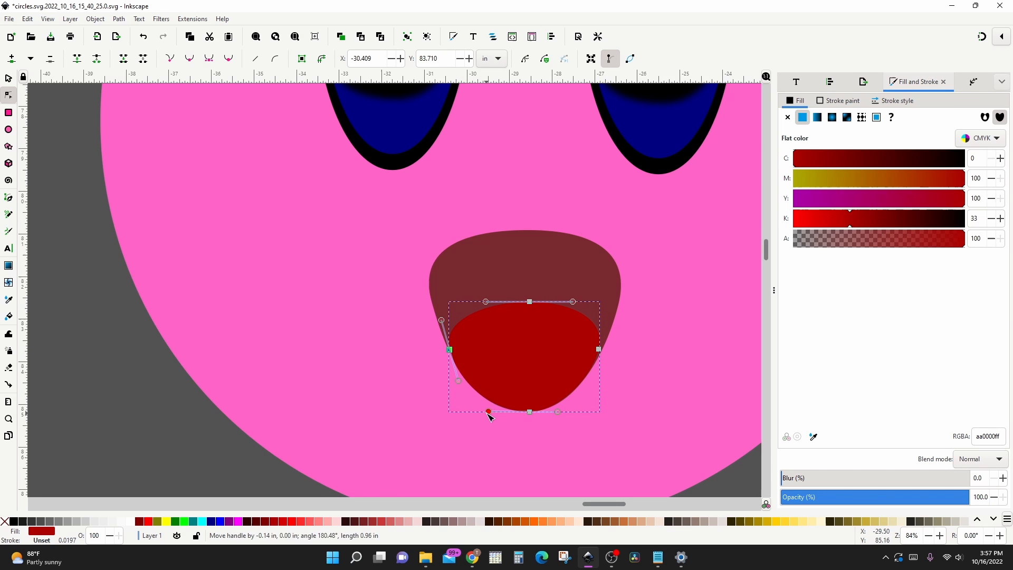
Reshape the tongue's top edge into two soft bumps with a shallow dip in the middle, about 3.6 by 2.4 in overall
left_click(529, 301, "ctrl")
left_click(529, 301, "ctrl")
left_click(529, 301, "ctrl")
left_click_drag(529, 301, 566, 303)
left_click_drag(500, 308, 476, 299)
key("s")
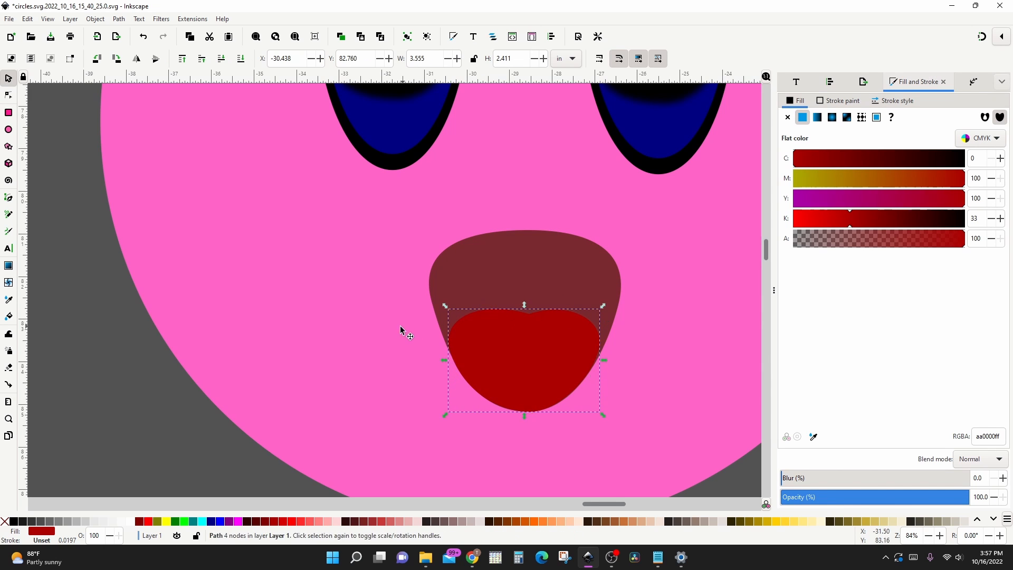
Shrink all the parts of the right eye together about their centre to about 3.25 by 7.37 in
scroll(387, 328, "down", 2)
scroll(364, 304, "down", 2)
scroll(369, 315, "up", 2)
scroll(374, 326, "down", 2)
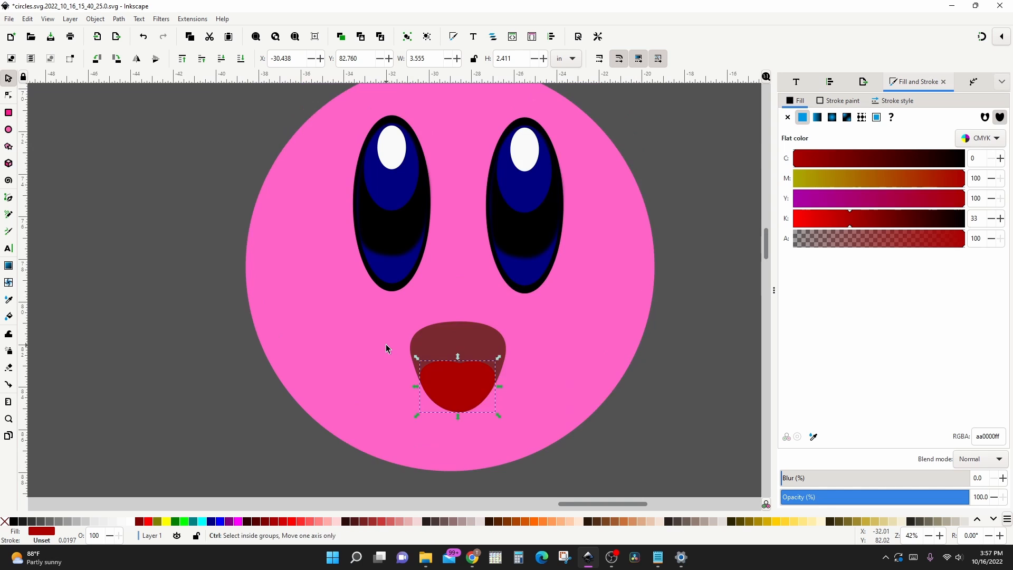
scroll(328, 336, "up", 1)
left_click_drag(326, 335, 420, 300)
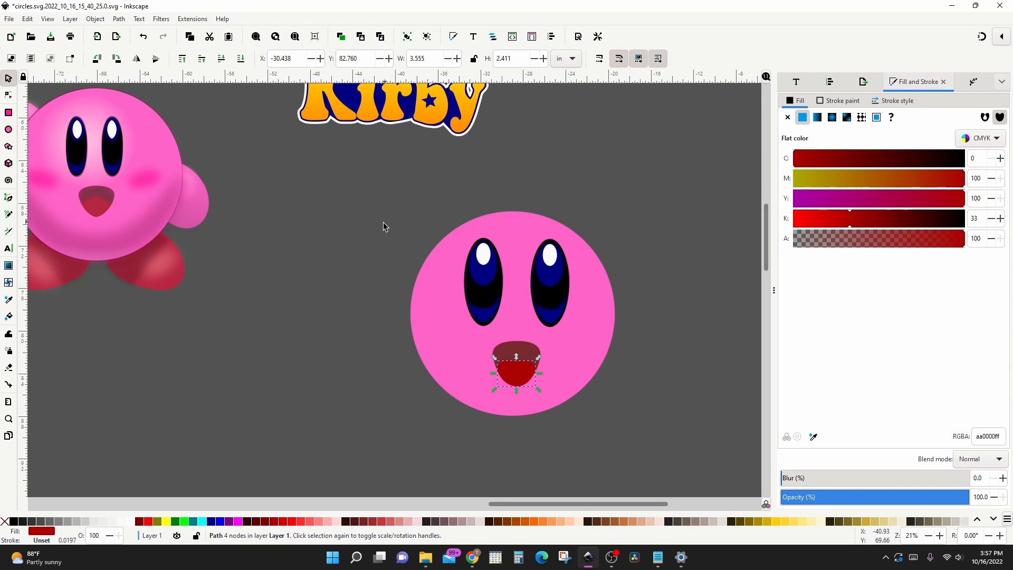
left_click_drag(382, 224, 612, 341)
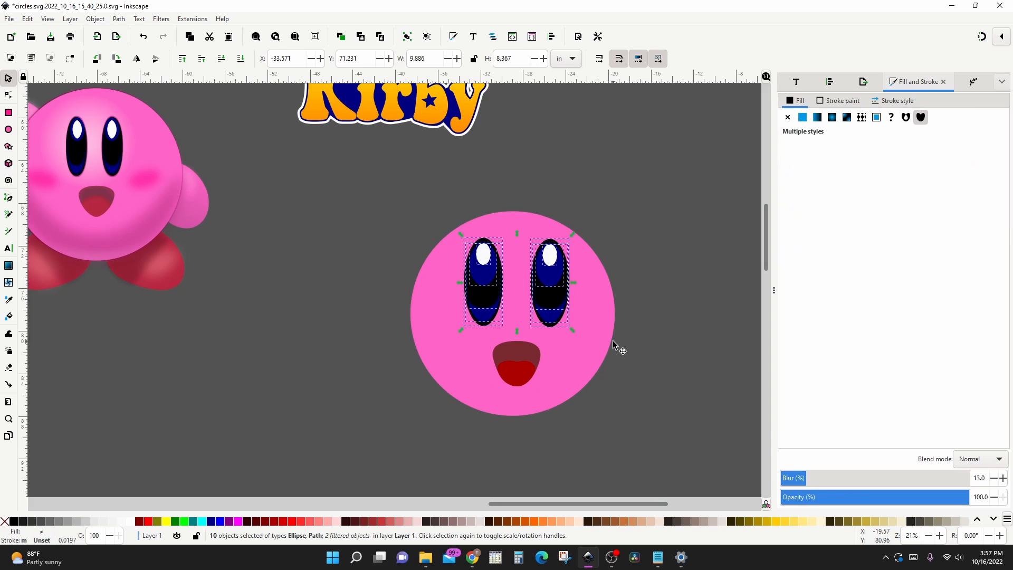
left_click(632, 276)
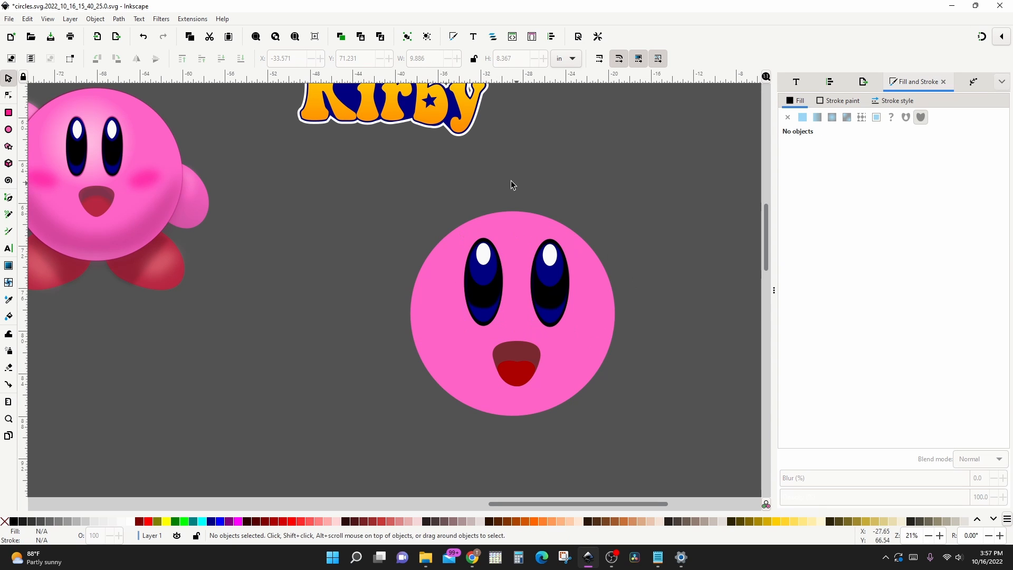
left_click_drag(510, 181, 594, 352)
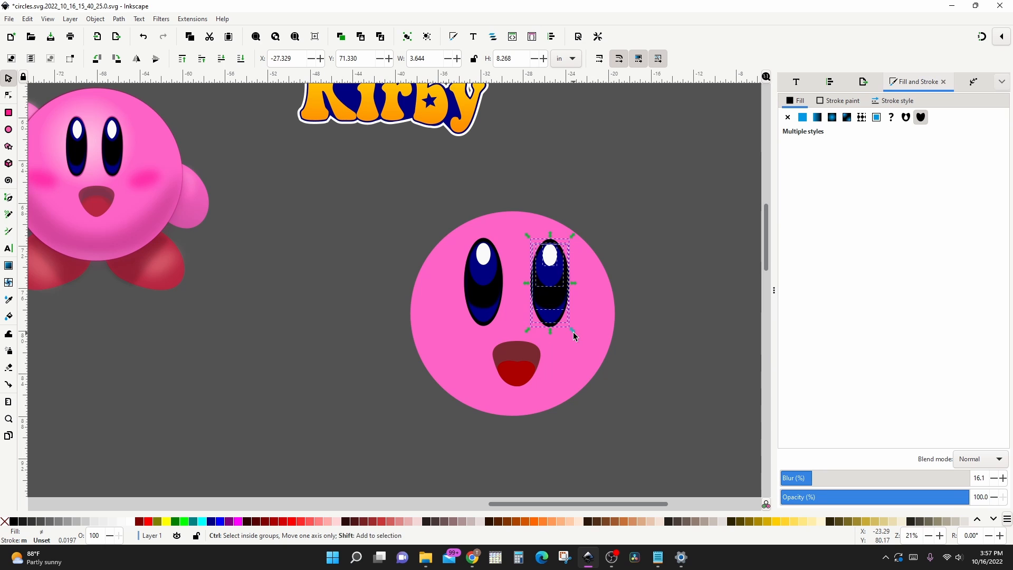
left_click_drag(571, 331, 570, 331)
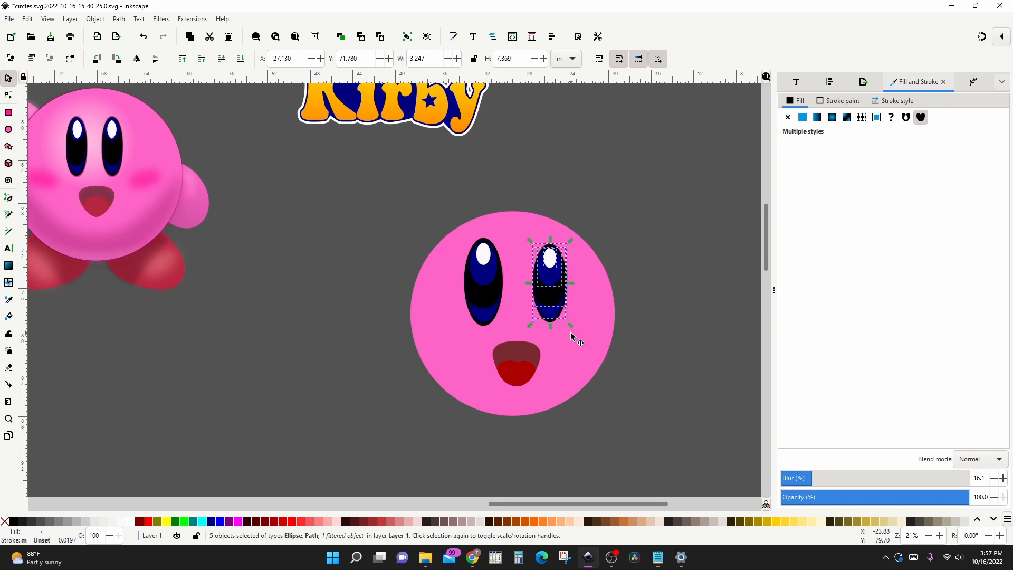
Replace the left eye with a copy of the smaller right eye, placed level with it
left_click_drag(444, 197, 508, 334)
key("Delete")
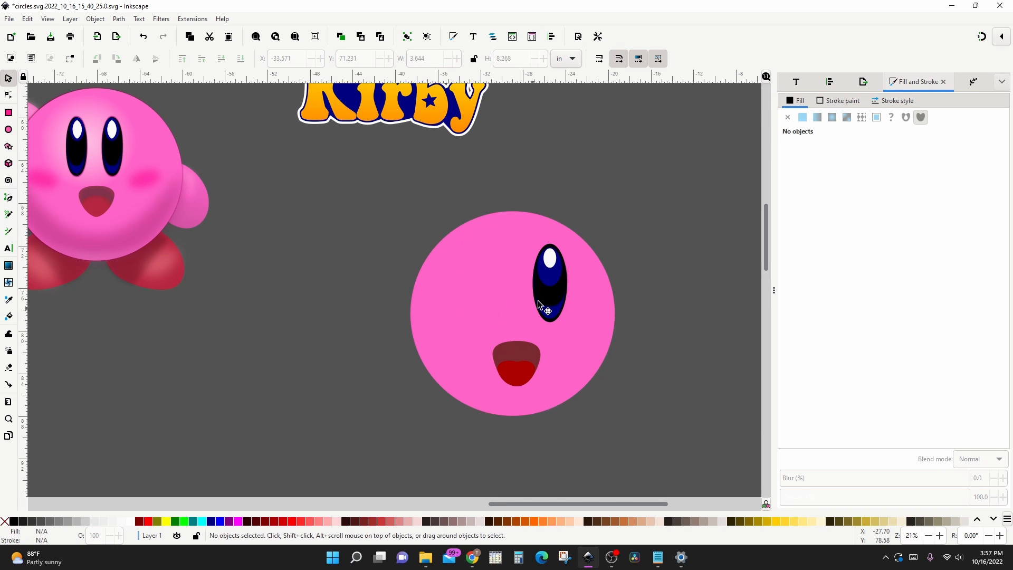
left_click_drag(528, 187, 579, 333)
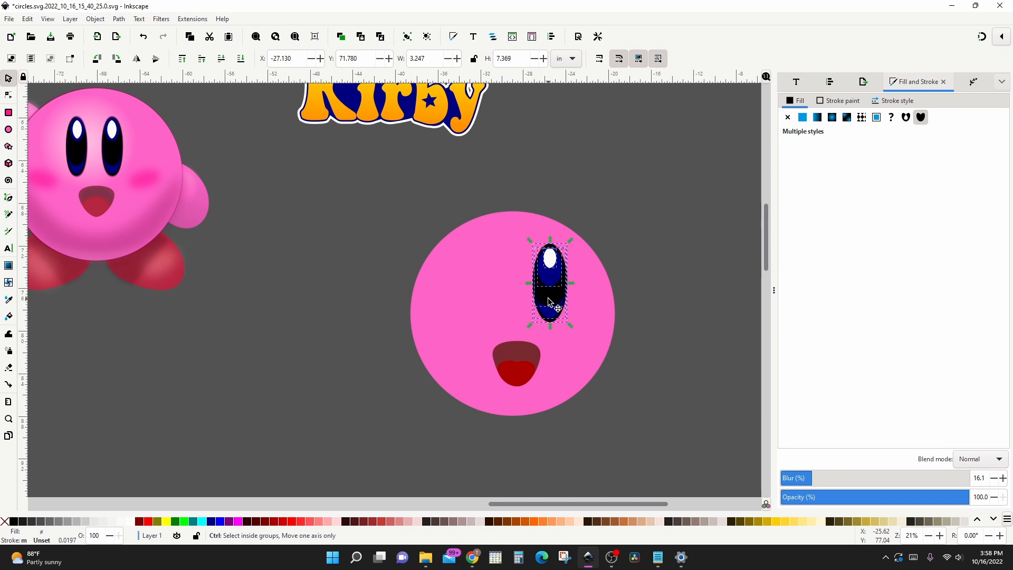
left_click_drag(548, 301, 480, 299)
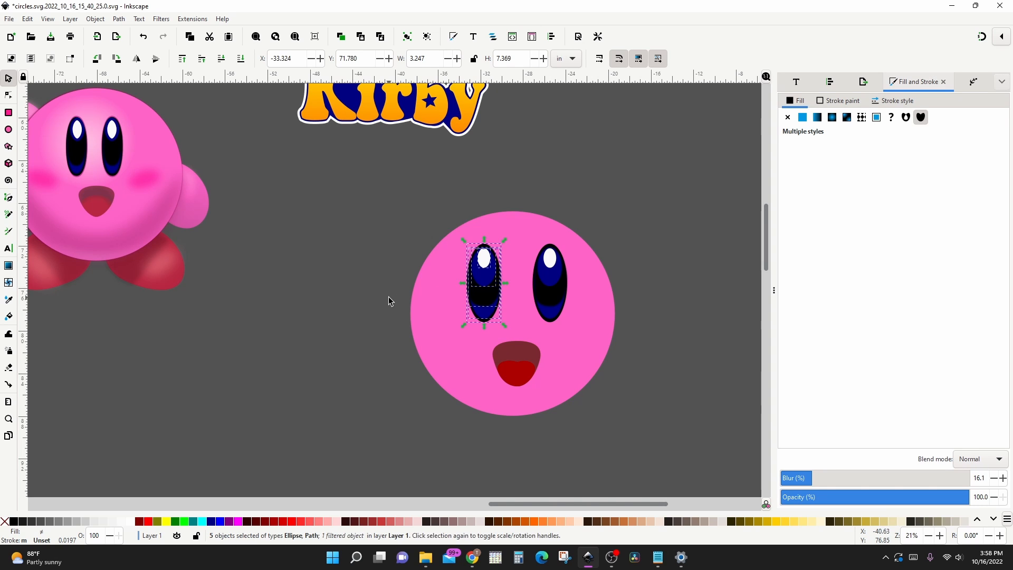
key("Escape")
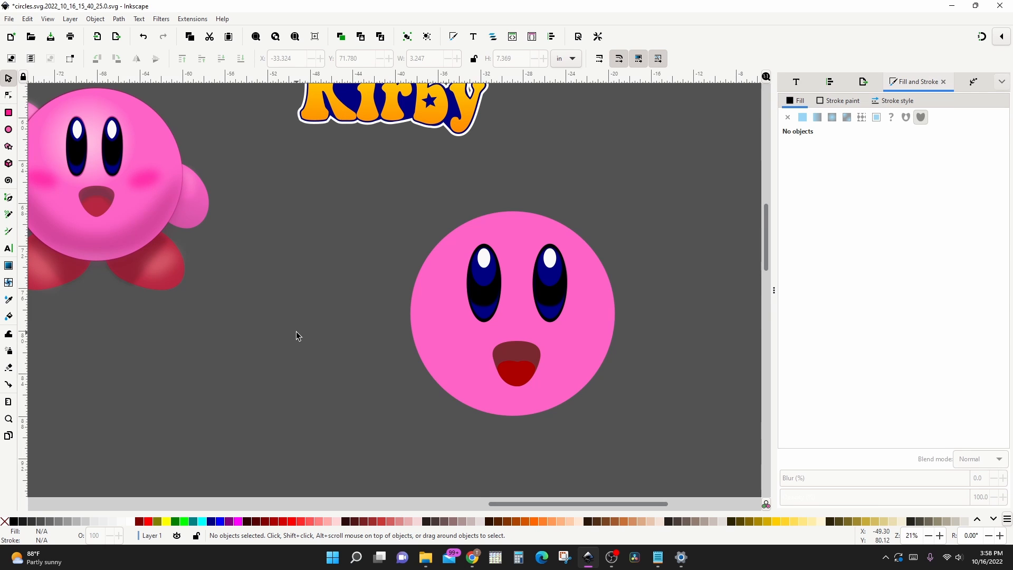
Draw an ellipse of about 9.4 by 6.7 in beside the body and fill it with the body's pink ff63c7ff
key("e")
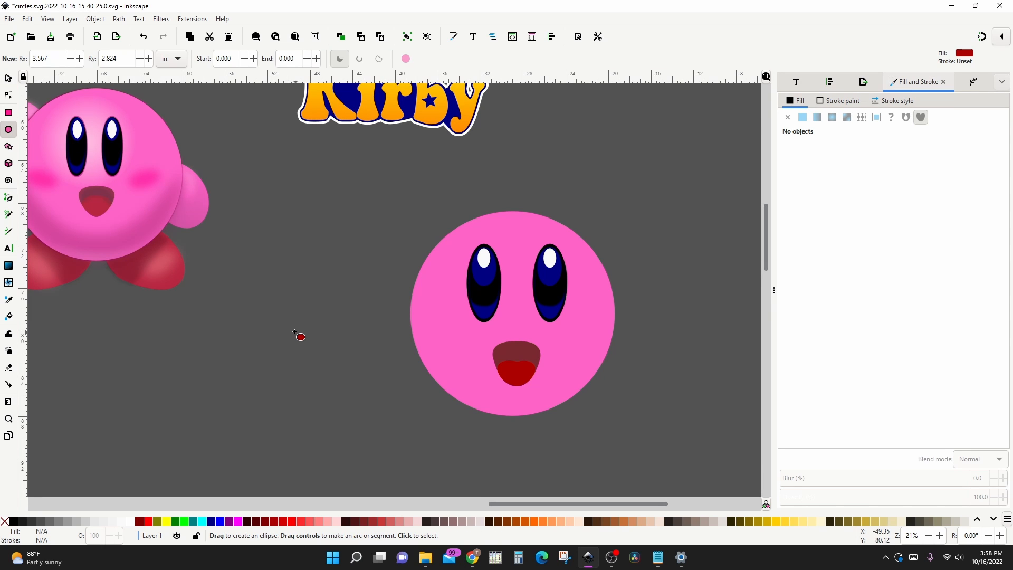
mouse_move(295, 332)
left_mouse_down()
mouse_move(382, 407)
mouse_move(396, 400)
left_mouse_up()
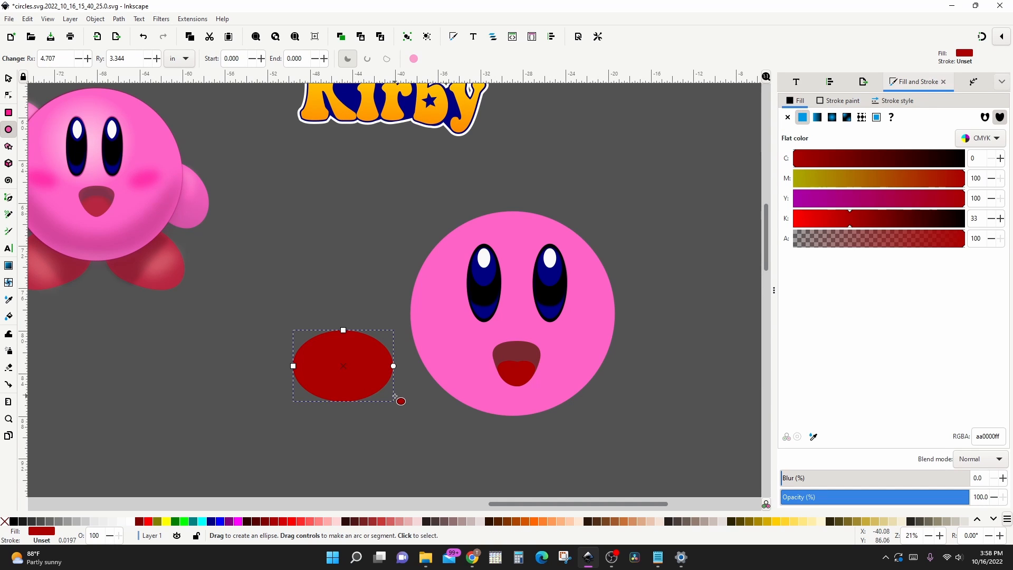
key("d")
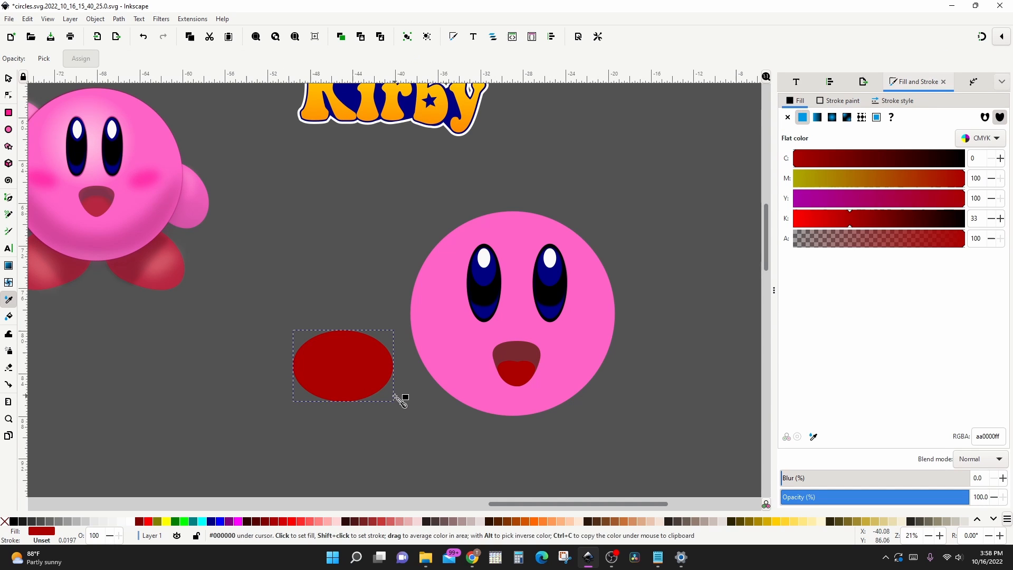
left_click(432, 342)
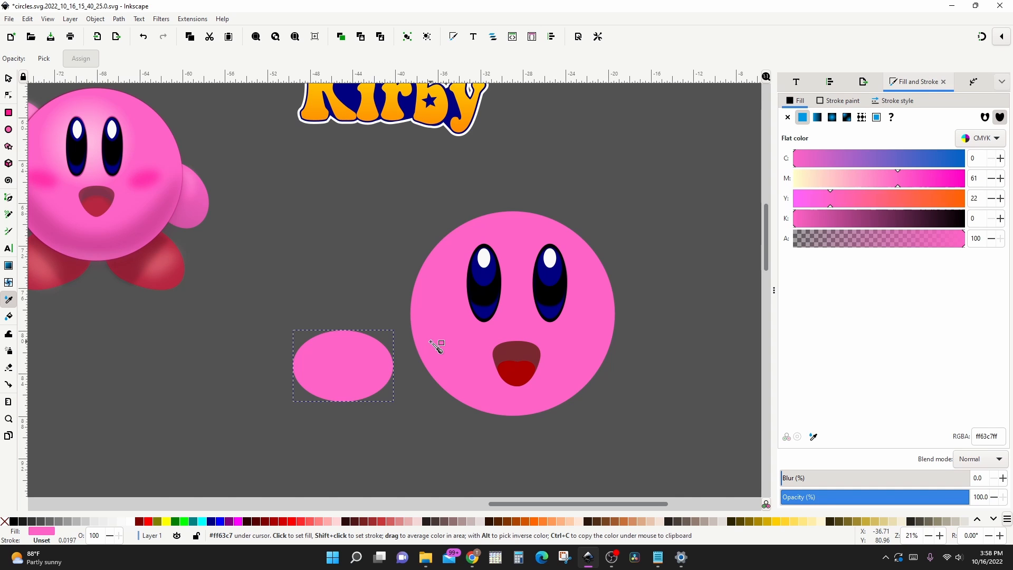
key("s")
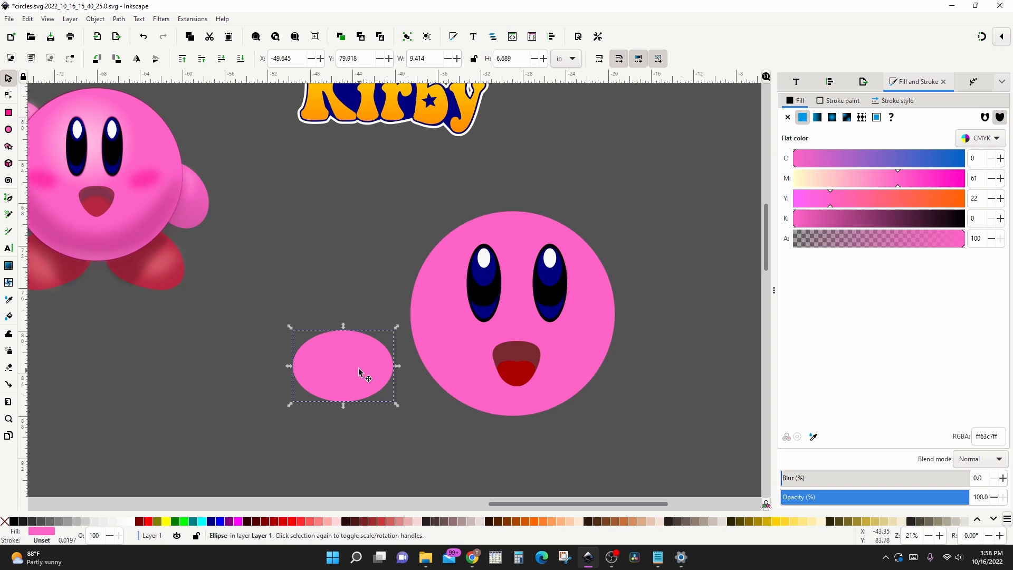
Convert the pink ellipse to a path and move its nodes to form a lopsided arm of about 9.9 by 5.6 in
key("shift+ctrl+c")
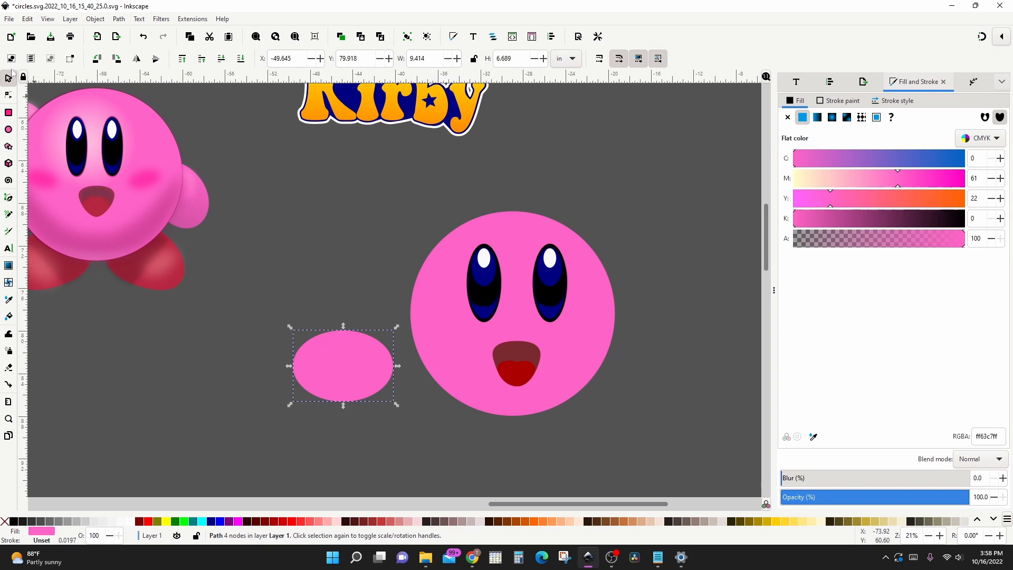
left_click(9, 95)
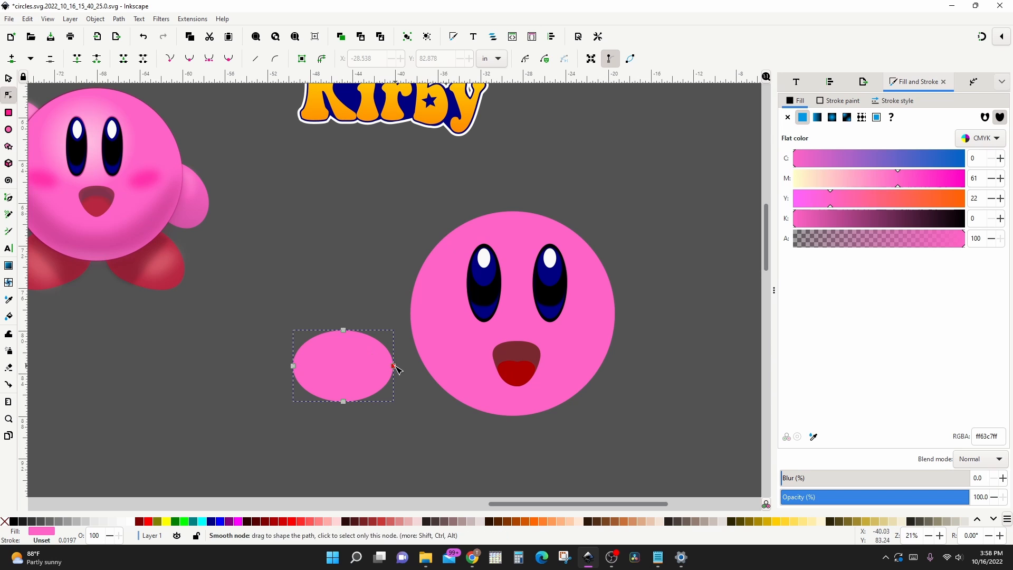
left_click_drag(395, 367, 400, 372)
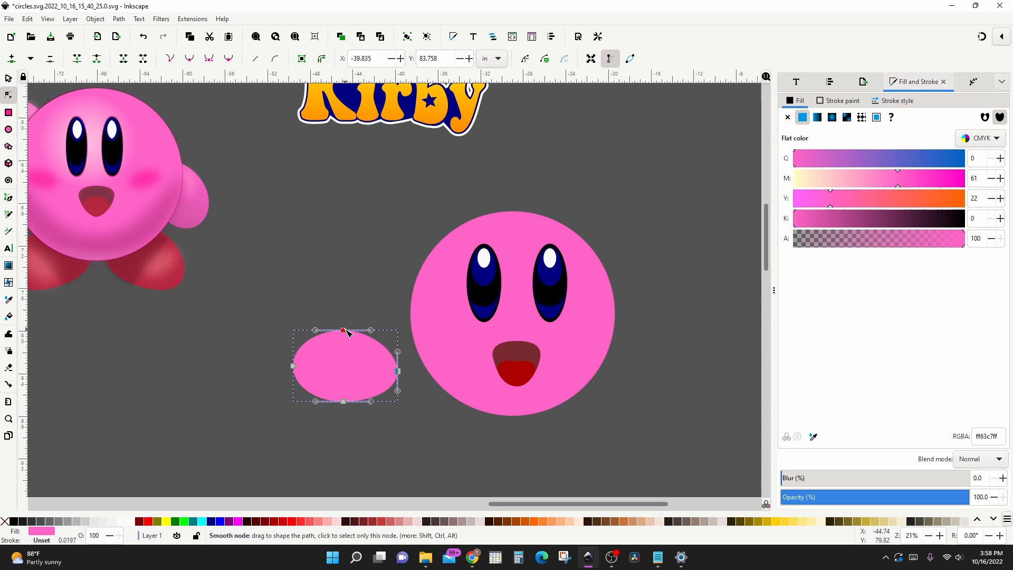
left_click_drag(348, 330, 352, 334)
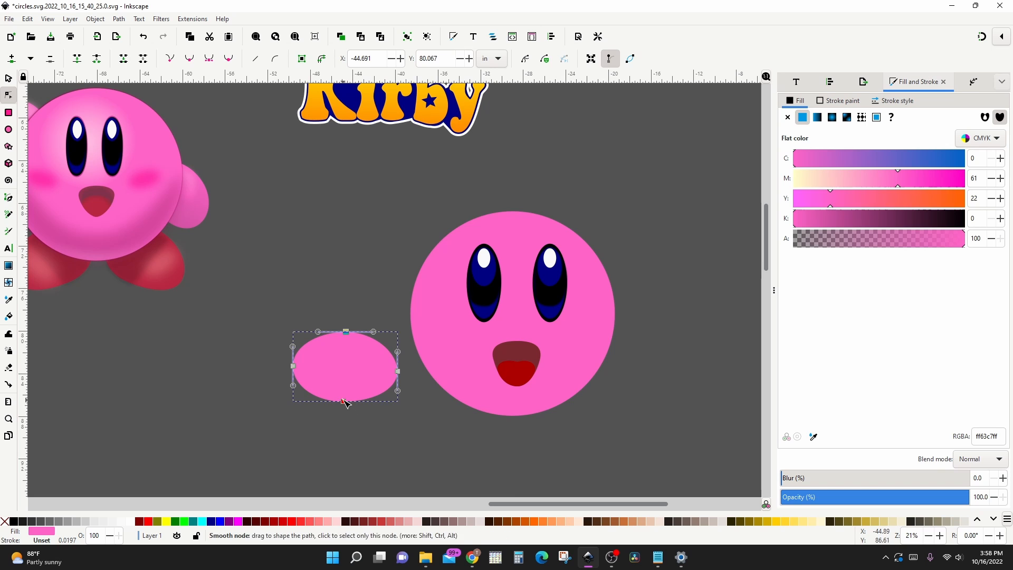
left_click_drag(343, 401, 340, 399)
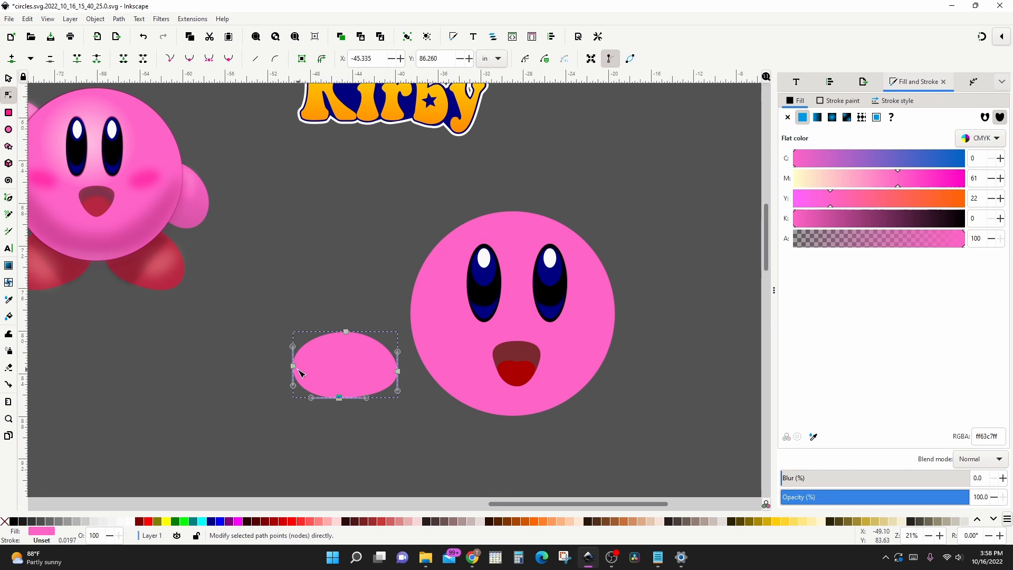
left_click_drag(294, 366, 297, 359)
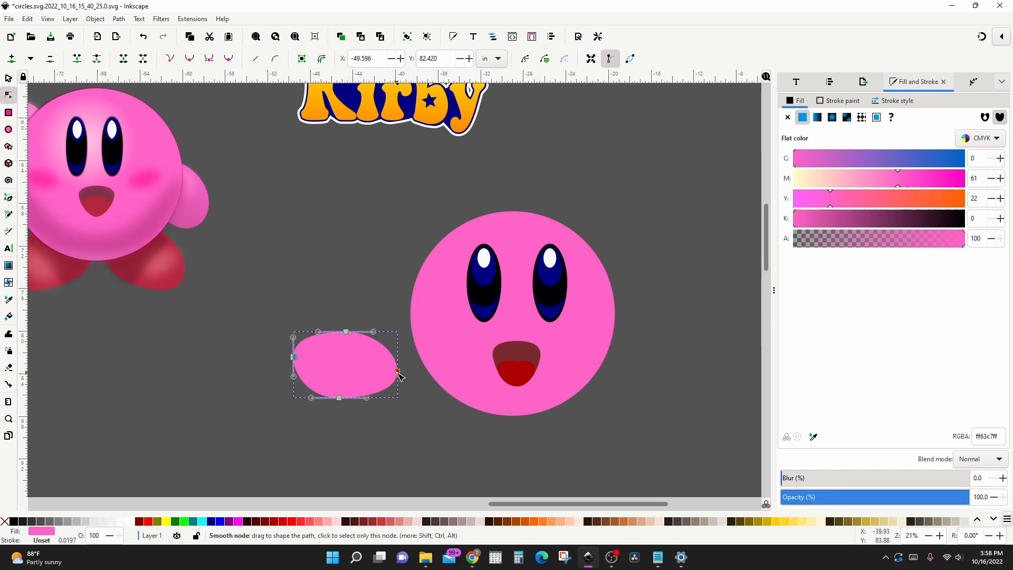
left_click_drag(398, 371, 400, 373)
left_click_drag(349, 335, 351, 342)
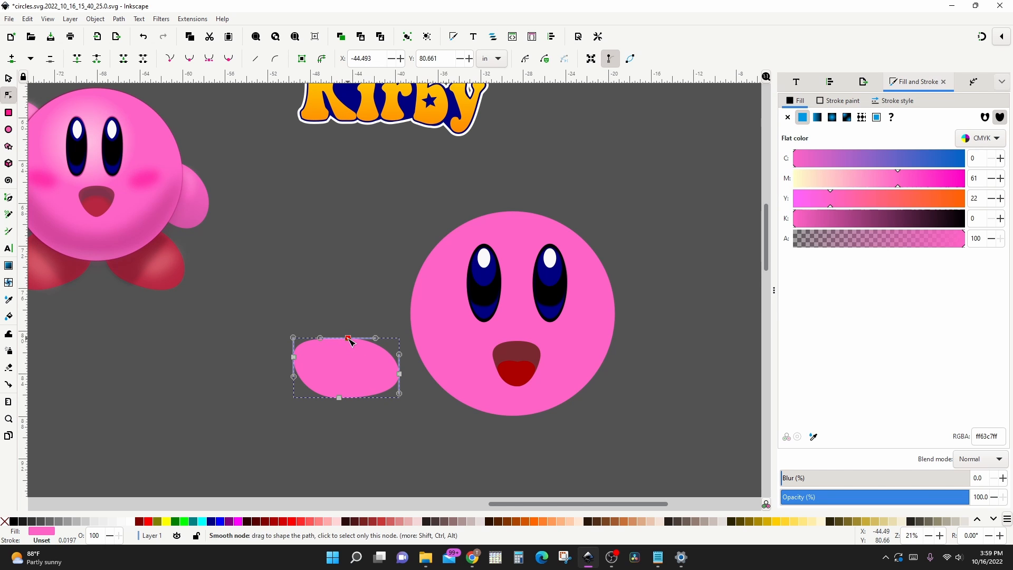
Rotate the arm clockwise to slope downward, attach it to the body's right side and lower it to the bottom of the stack
key("s")
left_click(366, 376)
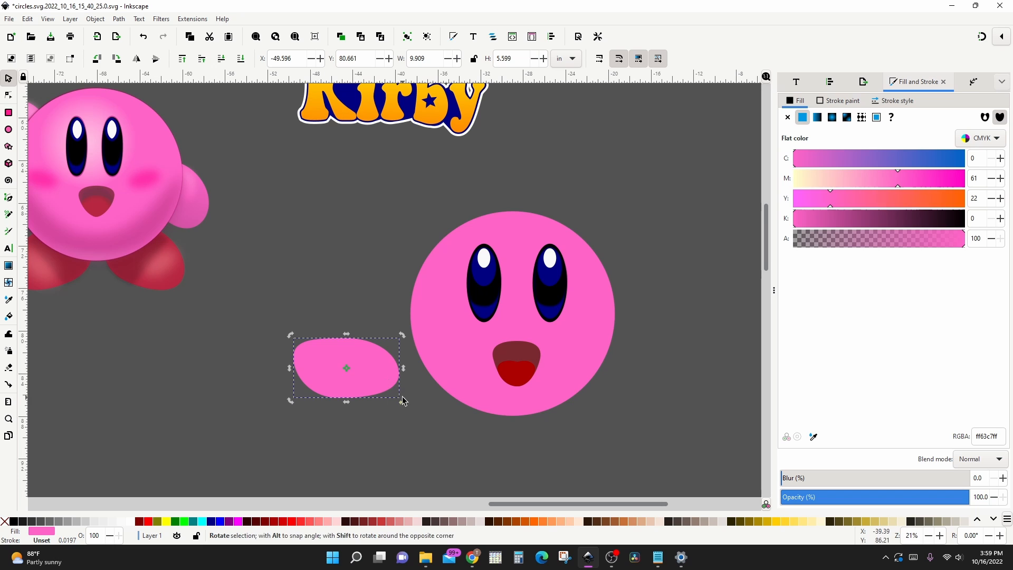
left_click_drag(403, 401, 384, 421)
left_click_drag(370, 381, 636, 333)
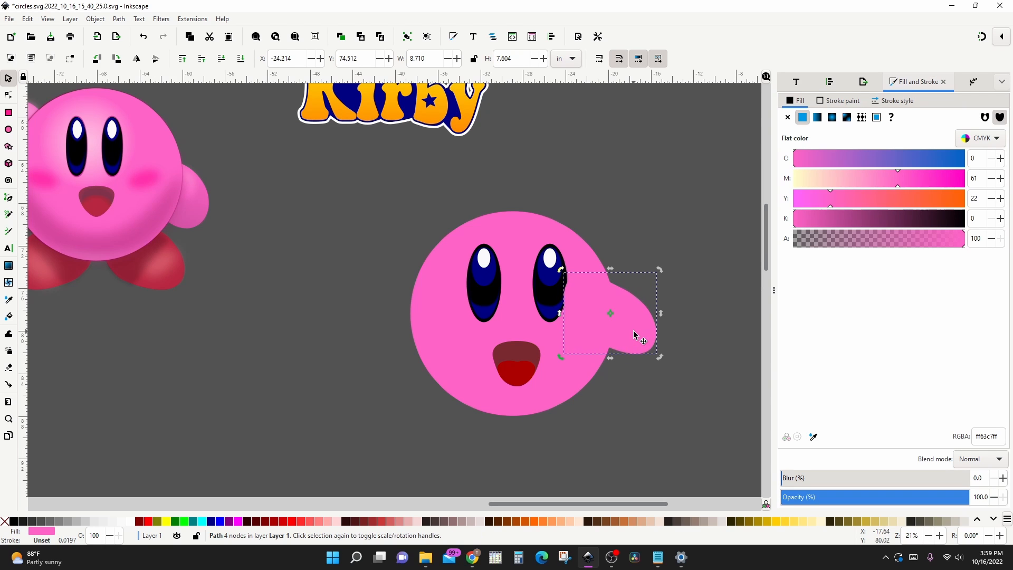
left_click(241, 60)
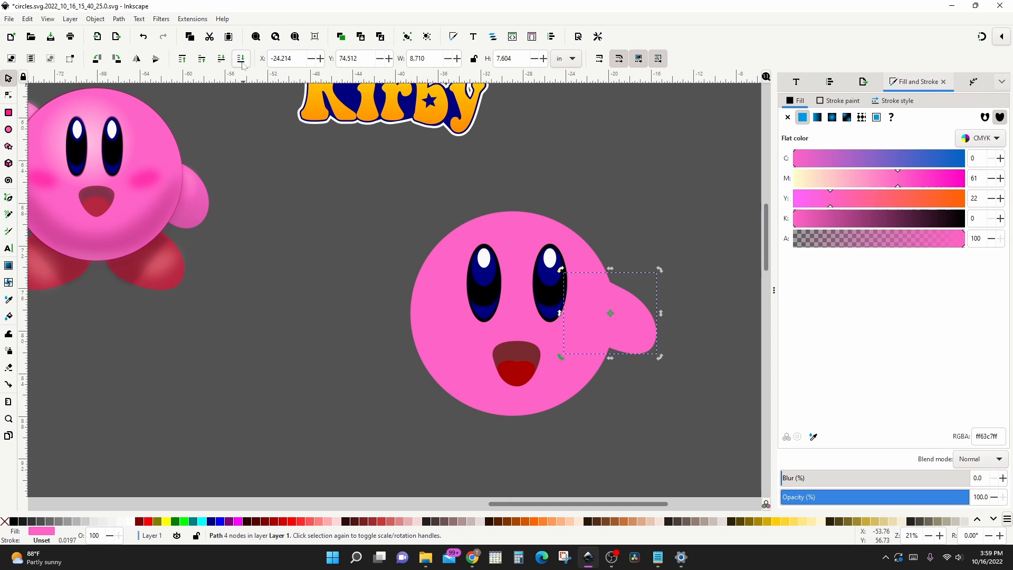
mouse_move(633, 327)
left_mouse_down()
mouse_move(667, 339)
mouse_move(632, 323)
left_mouse_up()
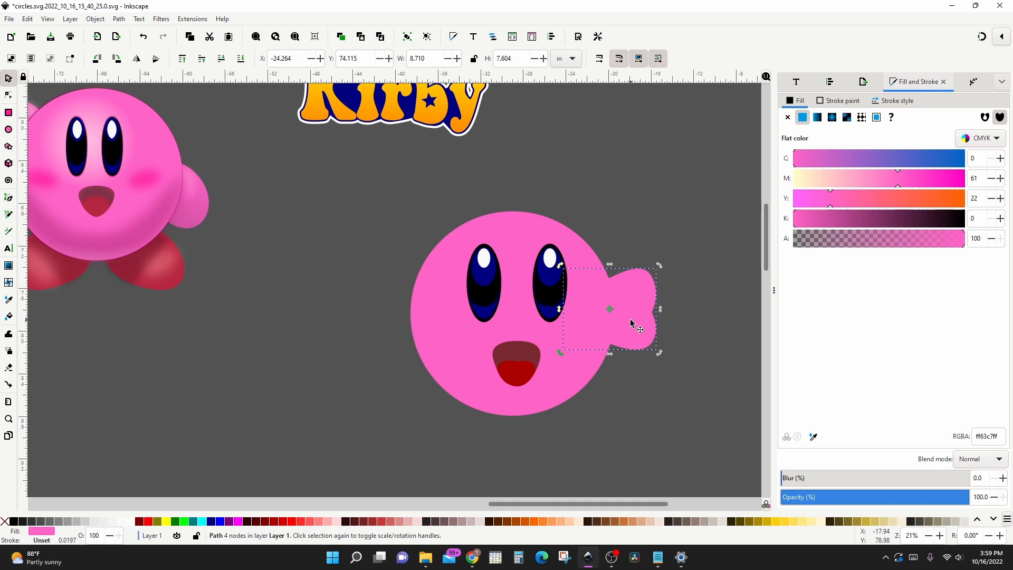
Place a mirrored copy of the arm at the body's upper left, rotated to point upward and lowered to the bottom of the stack
left_click_drag(623, 318, 424, 269)
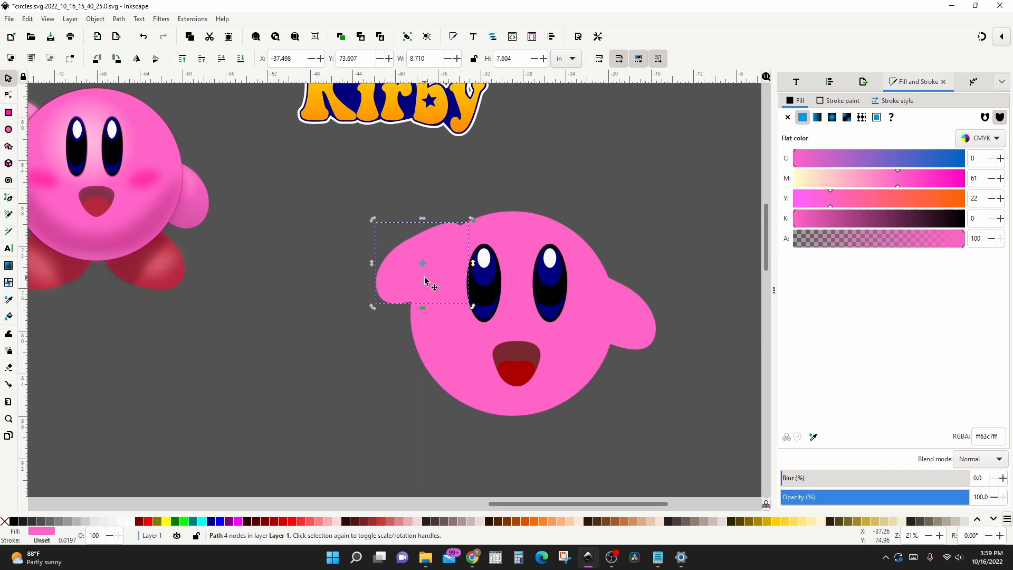
left_click(393, 299)
left_click_drag(373, 305, 413, 249)
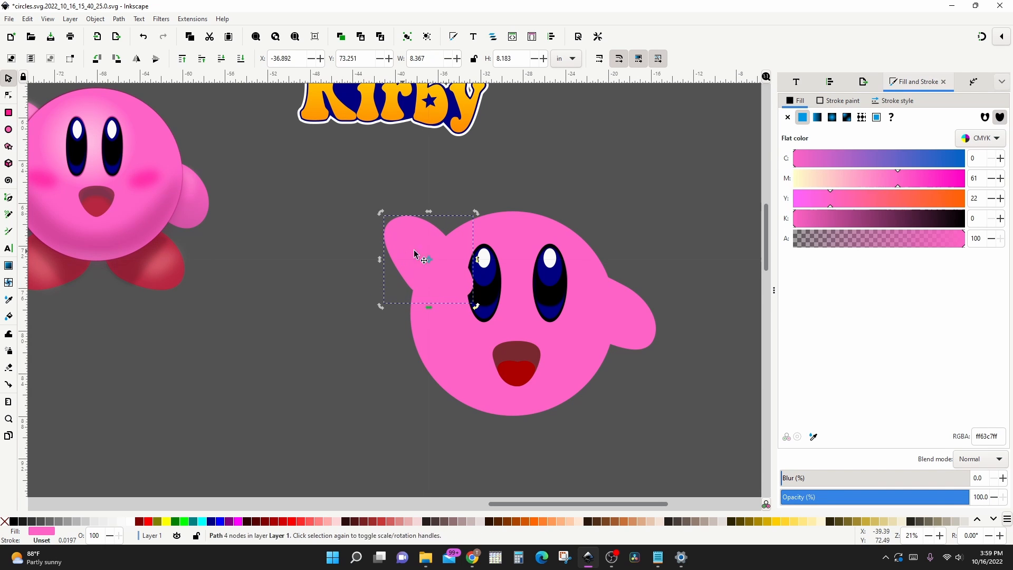
left_click(240, 59)
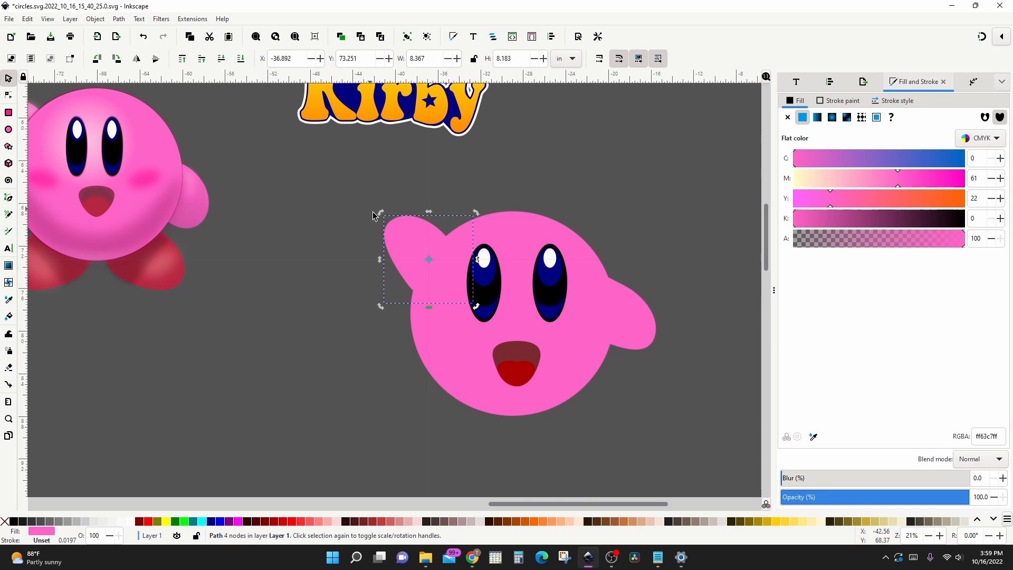
left_click_drag(404, 236, 410, 228)
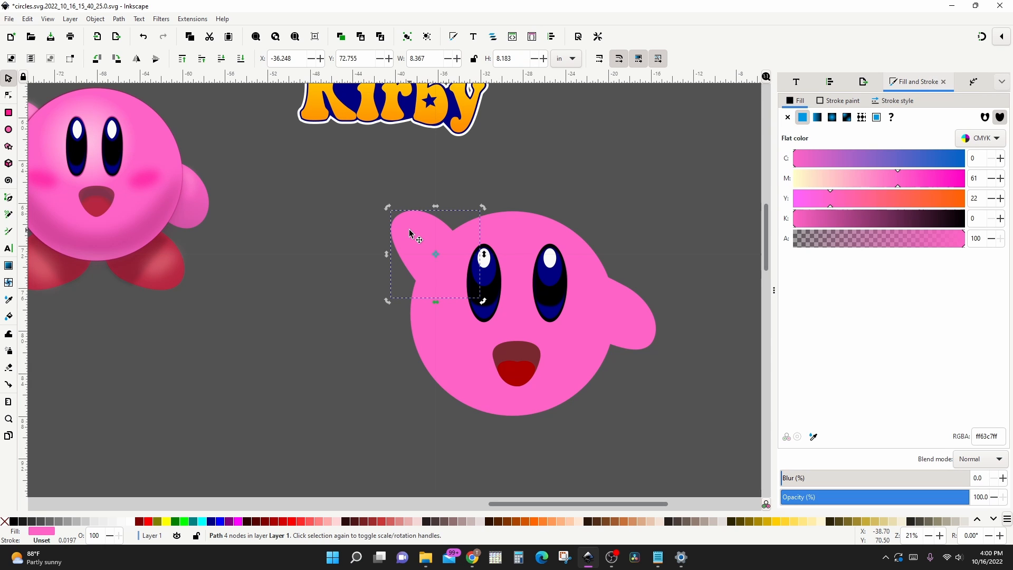
Duplicate the raised arm, tilt the copy, enlarge it to about 11.6 by 8.0 in and place it at the body's lower left as a foot
left_click_drag(409, 230, 294, 414)
left_click(319, 372)
left_click(309, 408)
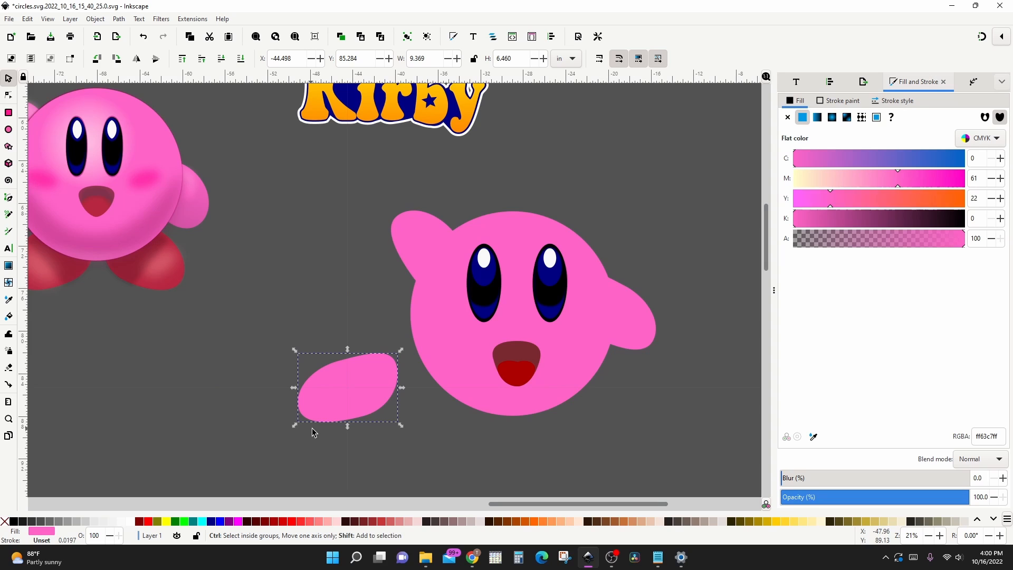
left_click_drag(401, 427, 412, 435)
left_click_drag(343, 414, 446, 434)
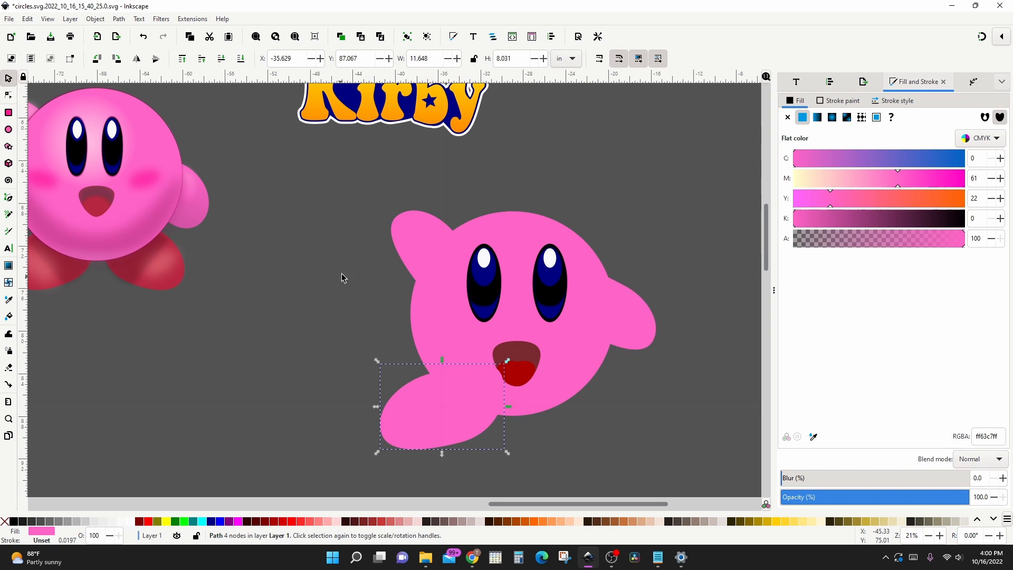
Place a horizontally mirrored copy of the foot at the body's lower right and lower it to the bottom of the stack
key("ctrl+d")
key("h")
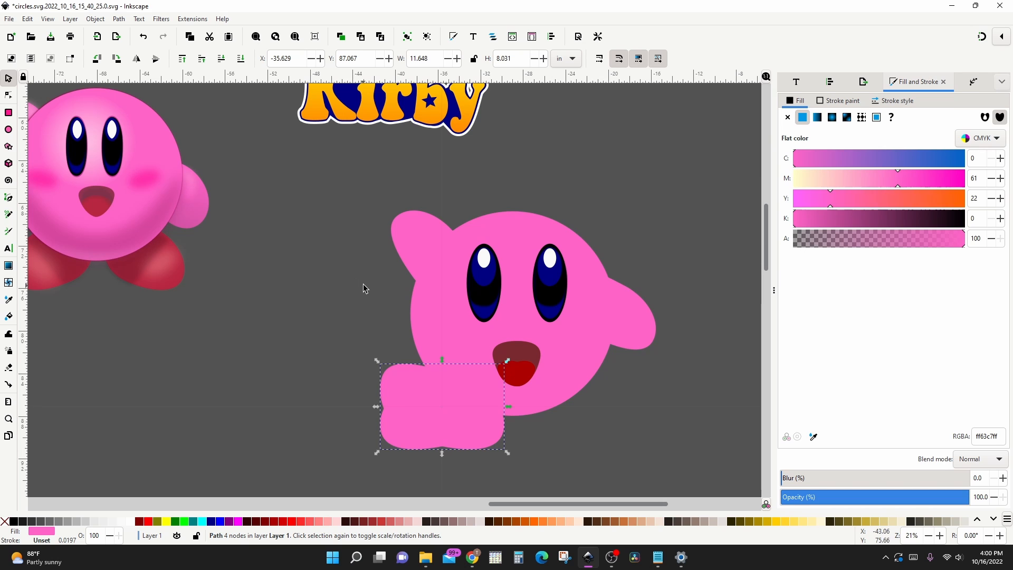
left_click_drag(454, 410, 585, 433)
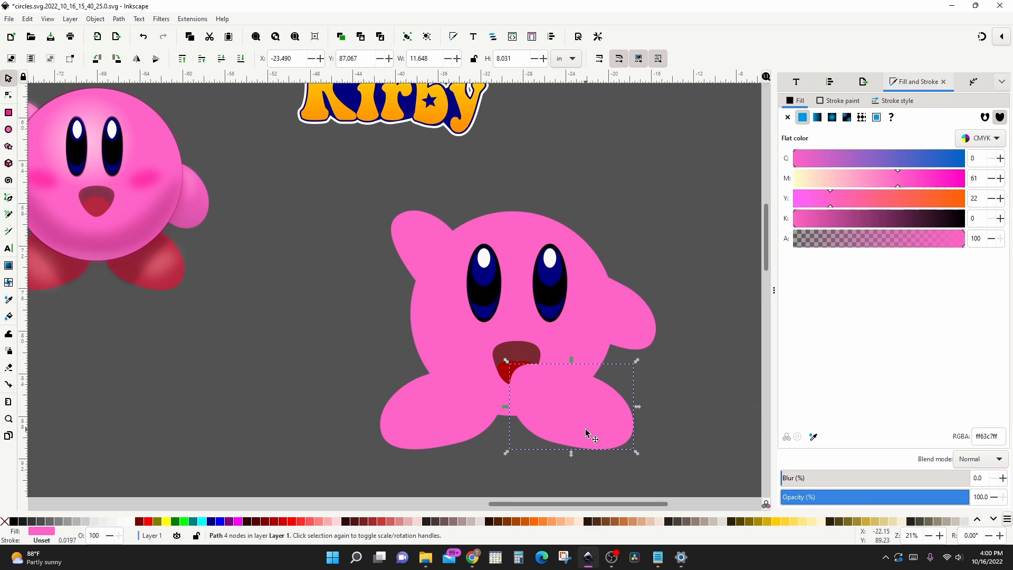
left_click(244, 63)
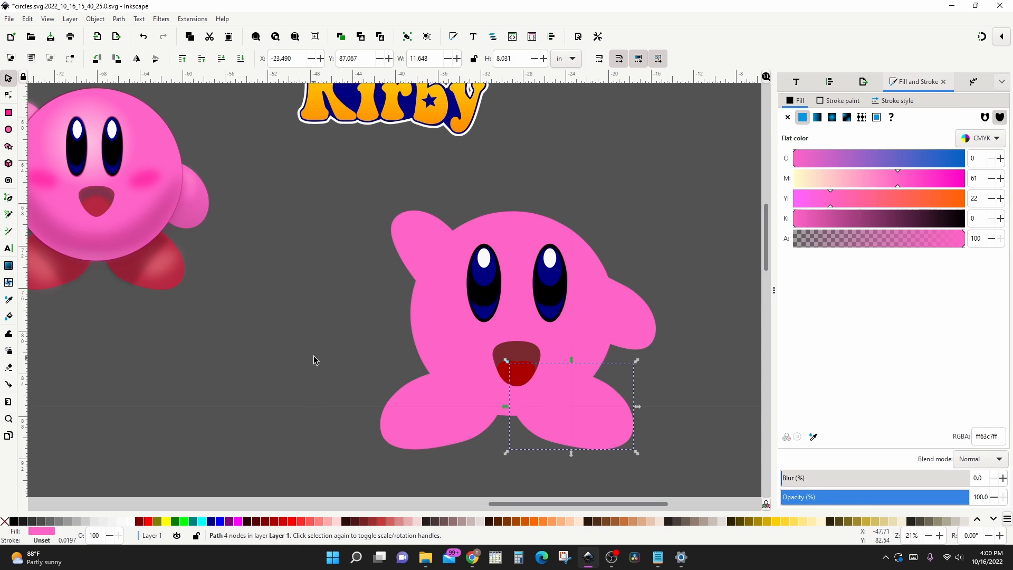
left_click(367, 307)
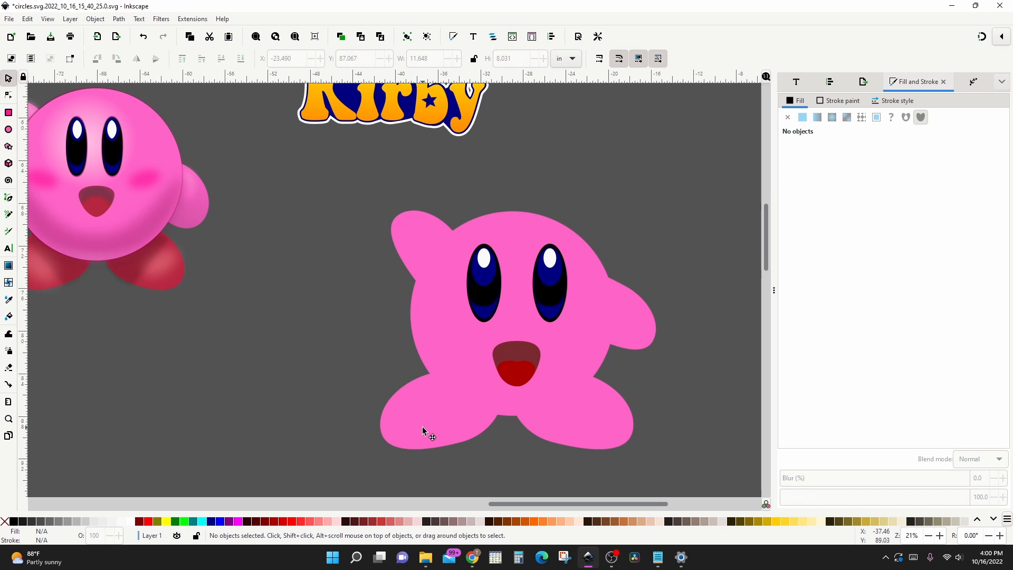
Fill both feet with the dark red b62741ff sampled from the reference Kirby's foot
left_click(422, 426)
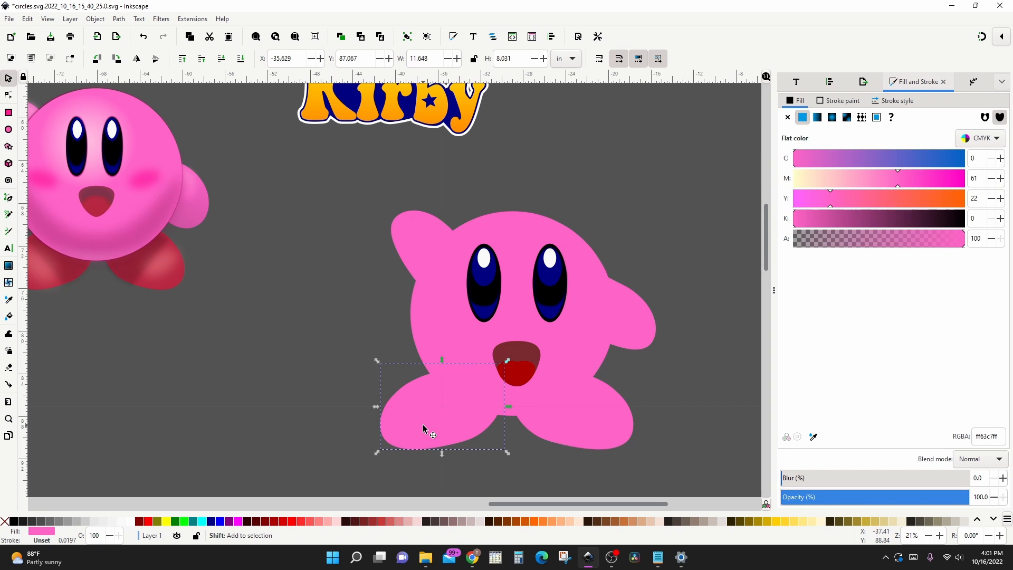
left_click(587, 418, "shift")
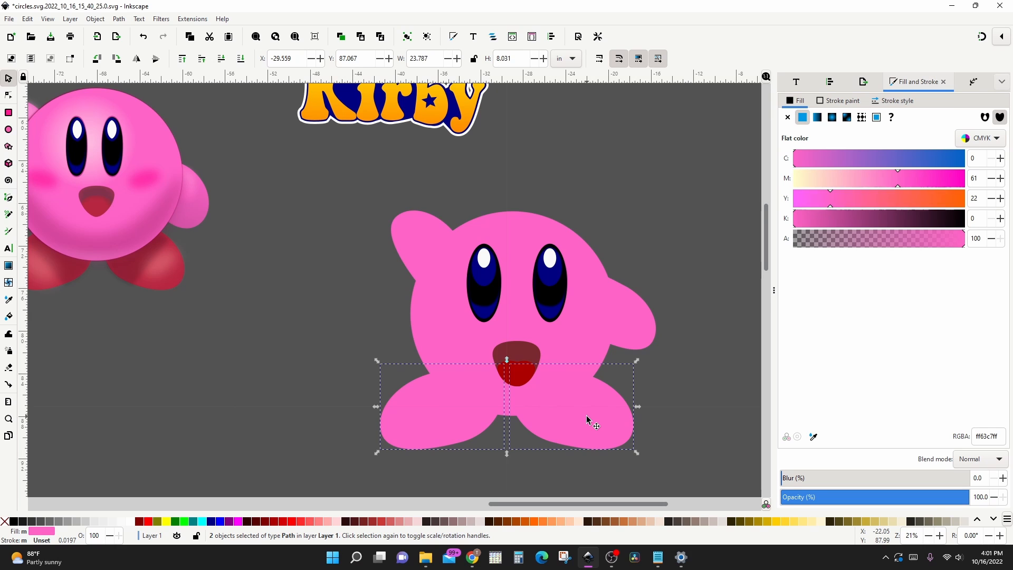
key("d")
left_click(174, 280)
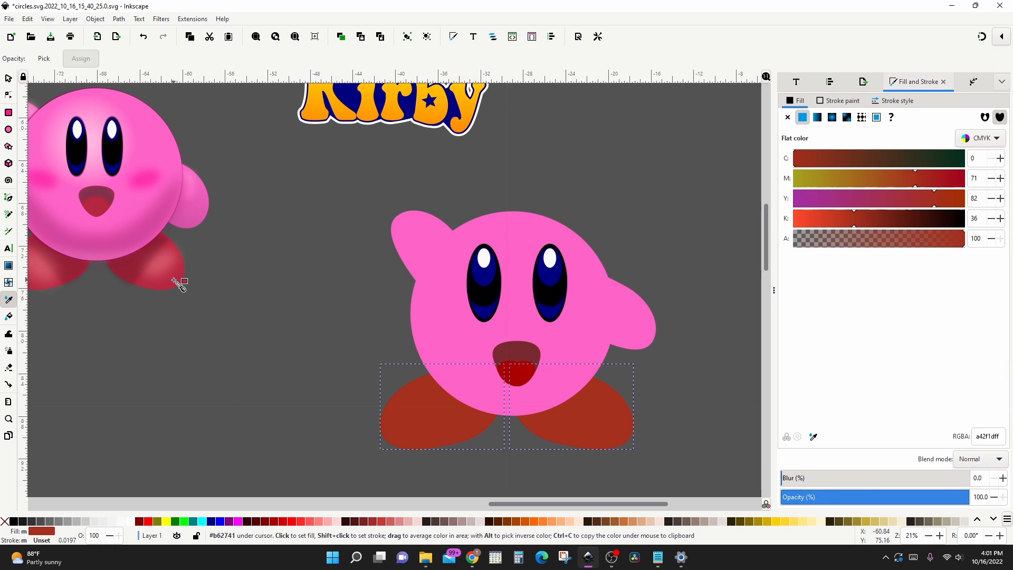
left_click(174, 280)
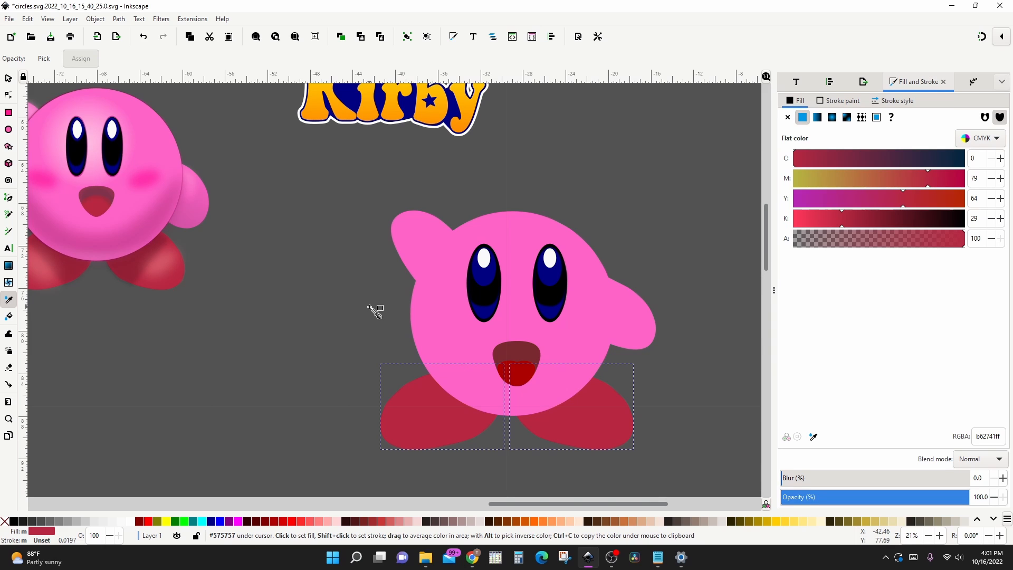
key("s")
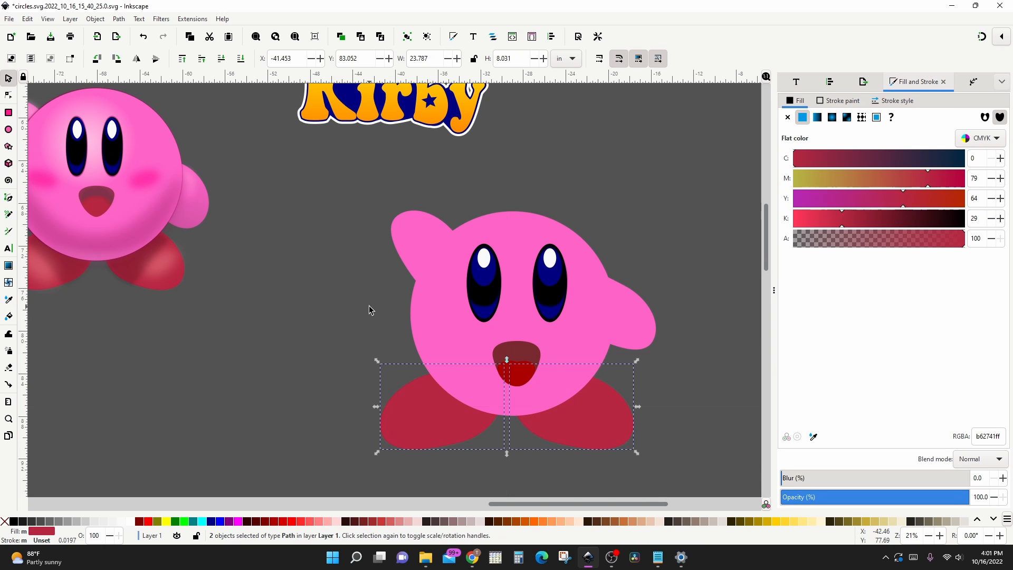
Duplicate the body circle, bring the copy to the top, fill it with near-white f9f9f9ff and shrink it to about 11.8 in across
left_click(420, 334)
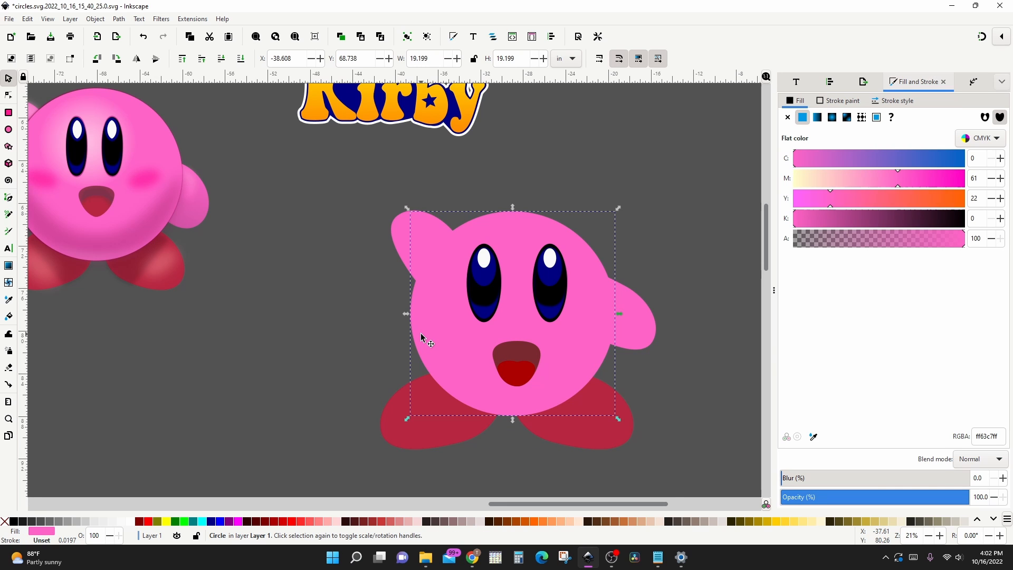
key("Home")
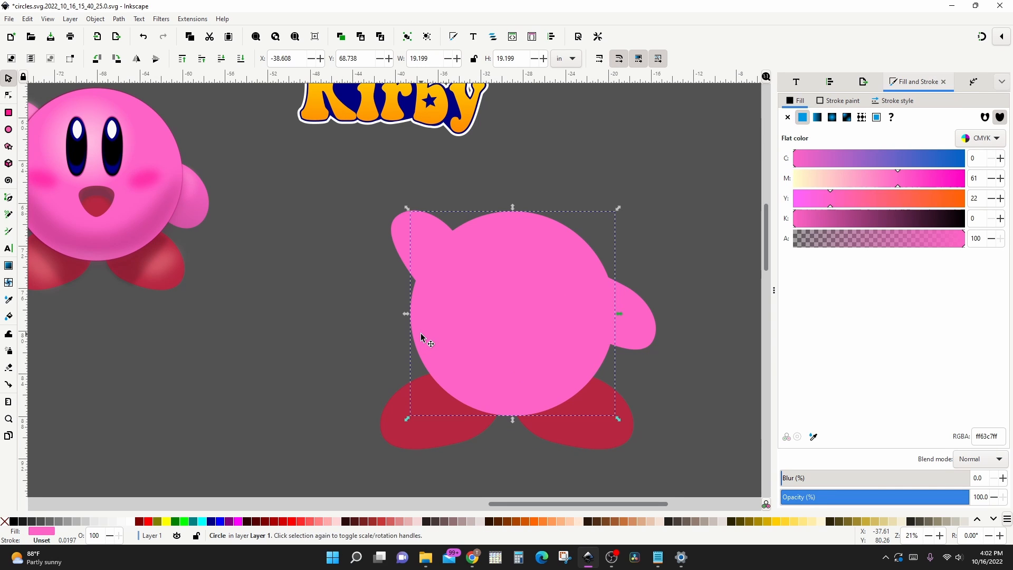
left_click(125, 524)
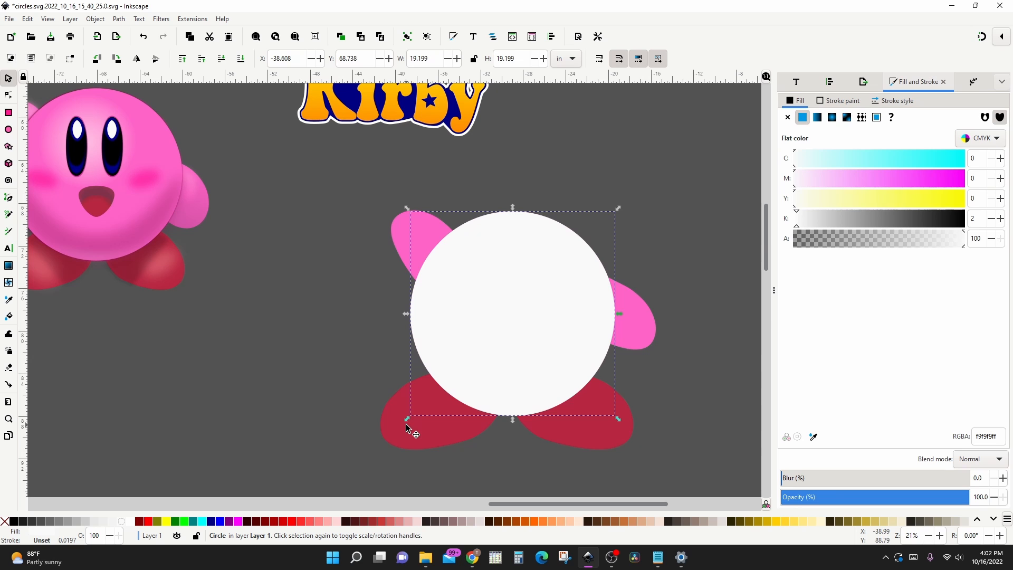
left_click_drag(407, 421, 450, 365)
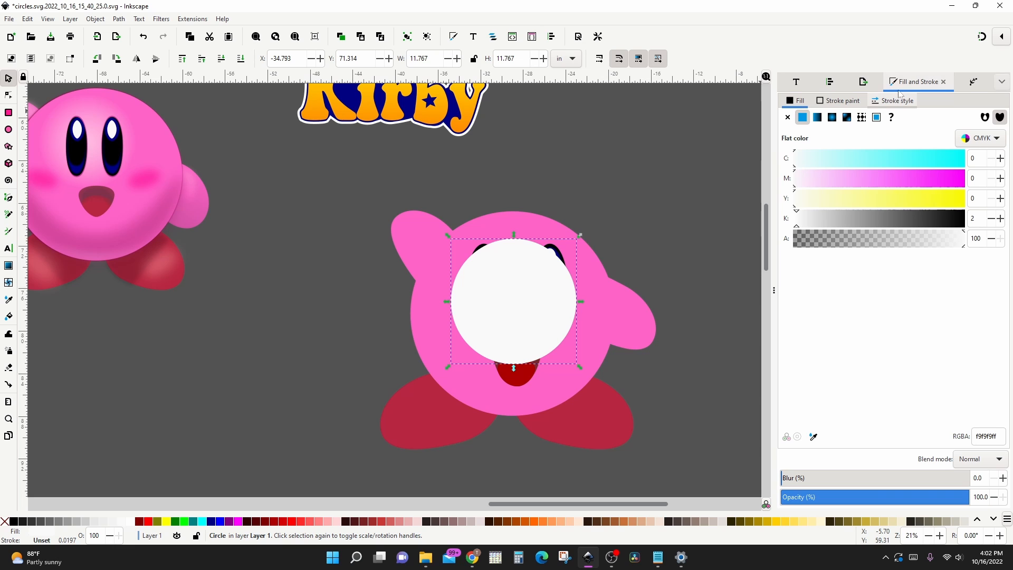
Give the white circle a radial gradient with an opaque outer stop in the body's pink, ff63c7ff
left_click(832, 117)
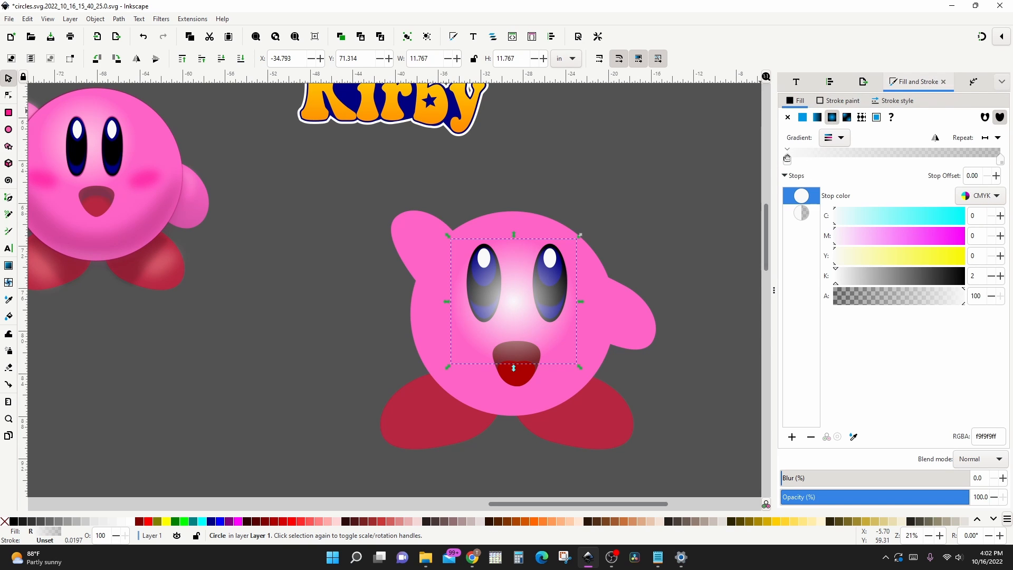
left_click(1000, 158)
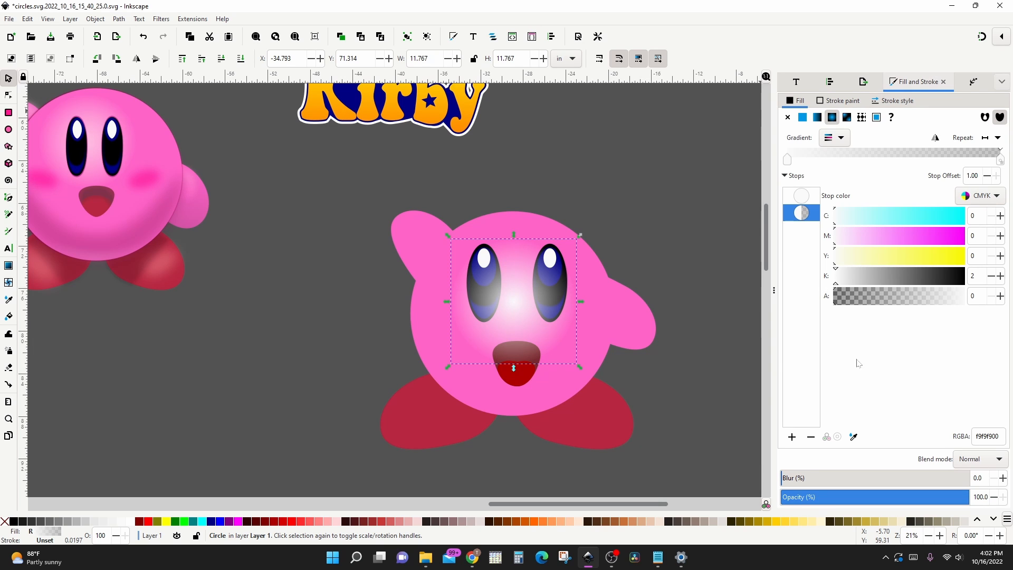
left_click(836, 302)
left_click_drag(848, 301, 973, 300)
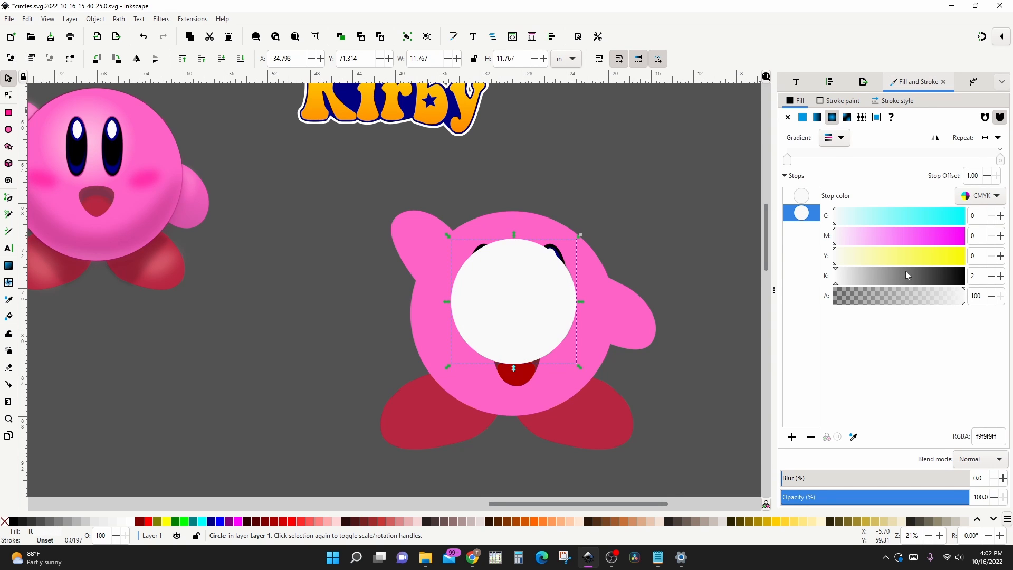
left_click(854, 438)
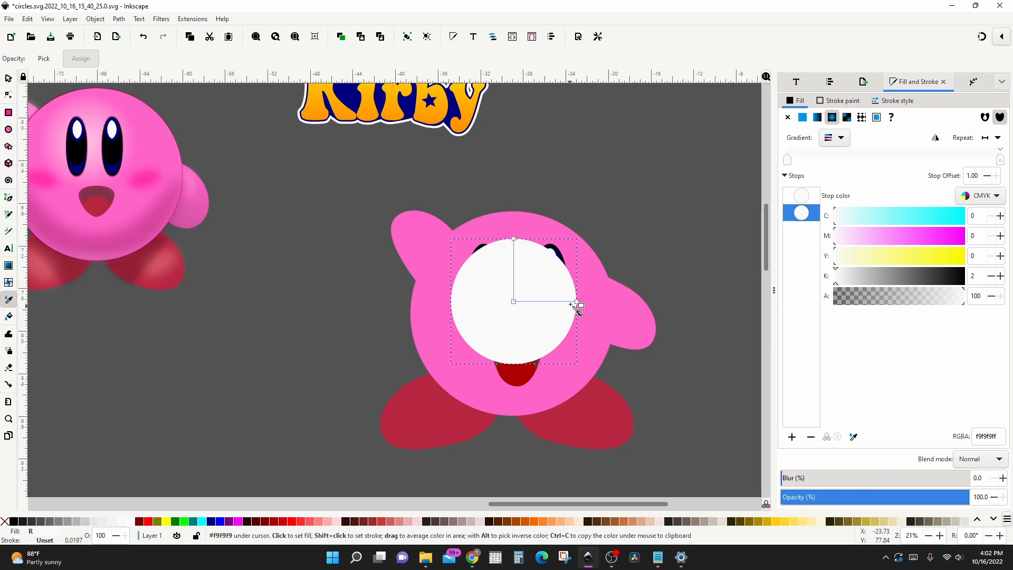
left_click(603, 294)
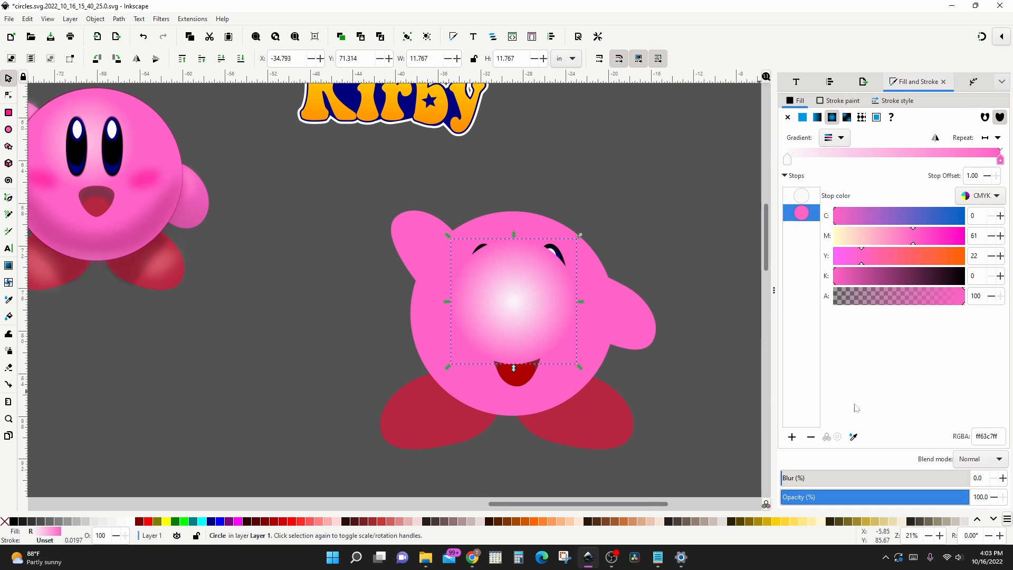
Pull in the gradient's two outer handles so that the white glow fades before the circle's edge
left_click(852, 437)
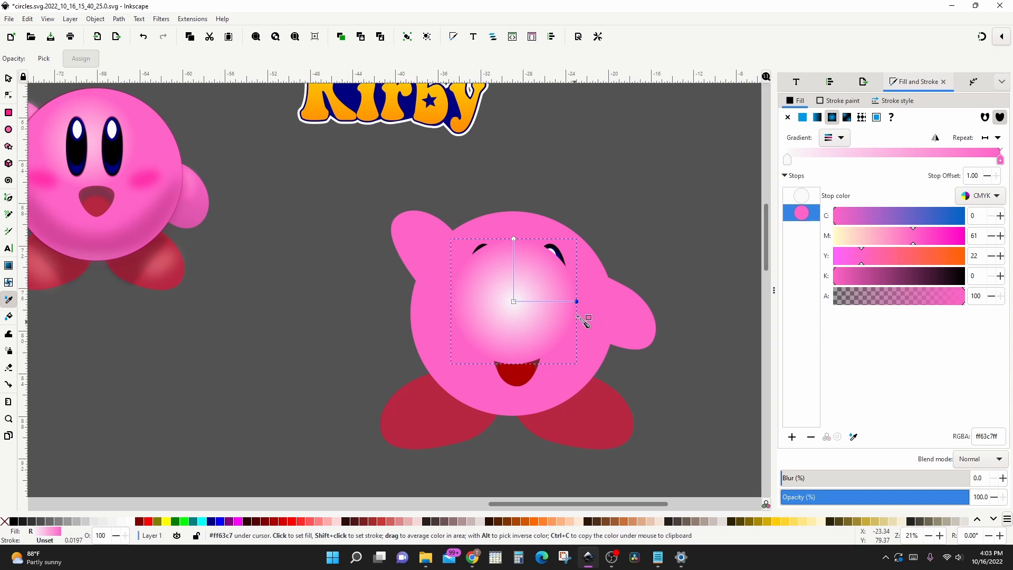
mouse_move(576, 301)
left_mouse_down()
mouse_move(602, 300)
mouse_move(555, 299)
mouse_move(580, 295)
mouse_move(571, 296)
left_mouse_up()
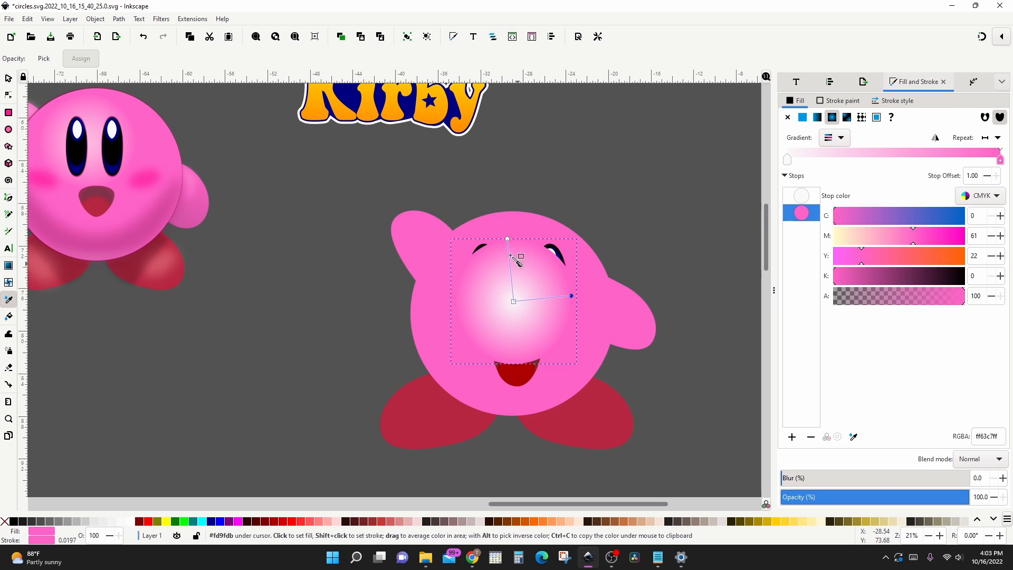
mouse_move(507, 237)
left_mouse_down()
mouse_move(507, 258)
mouse_move(506, 248)
left_mouse_up()
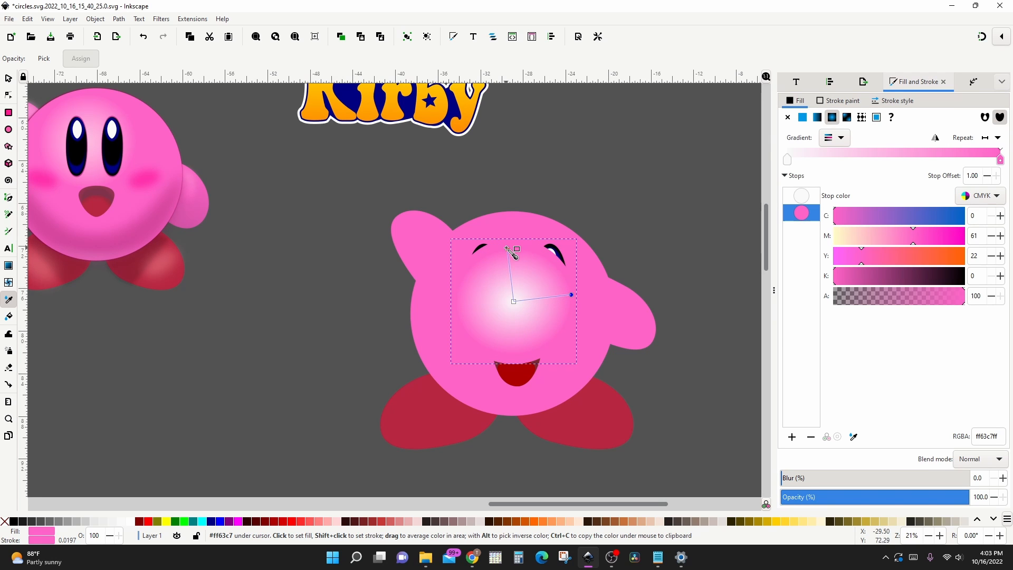
key("s")
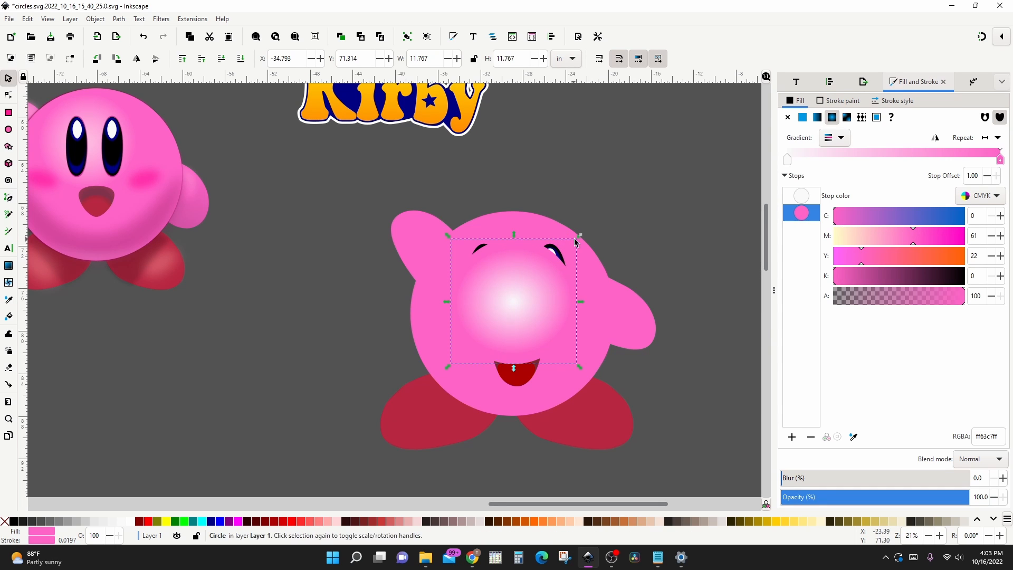
Enlarge the highlight circle to about 13.2 by 12.8 in, shift it upward and reduce its opacity to 83.4%
left_click_drag(580, 235, 594, 226)
left_click_drag(508, 280, 498, 267)
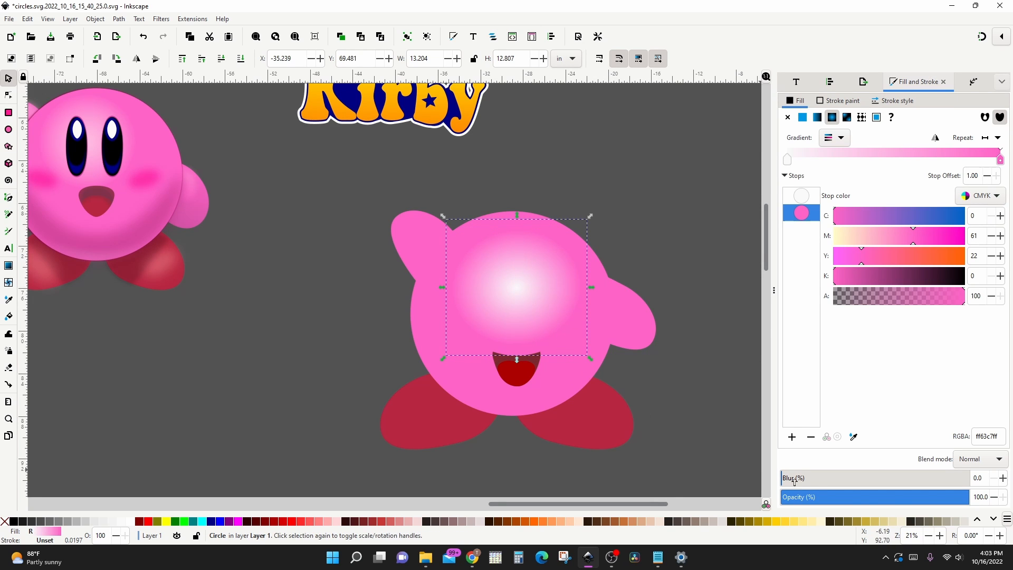
left_click(937, 495)
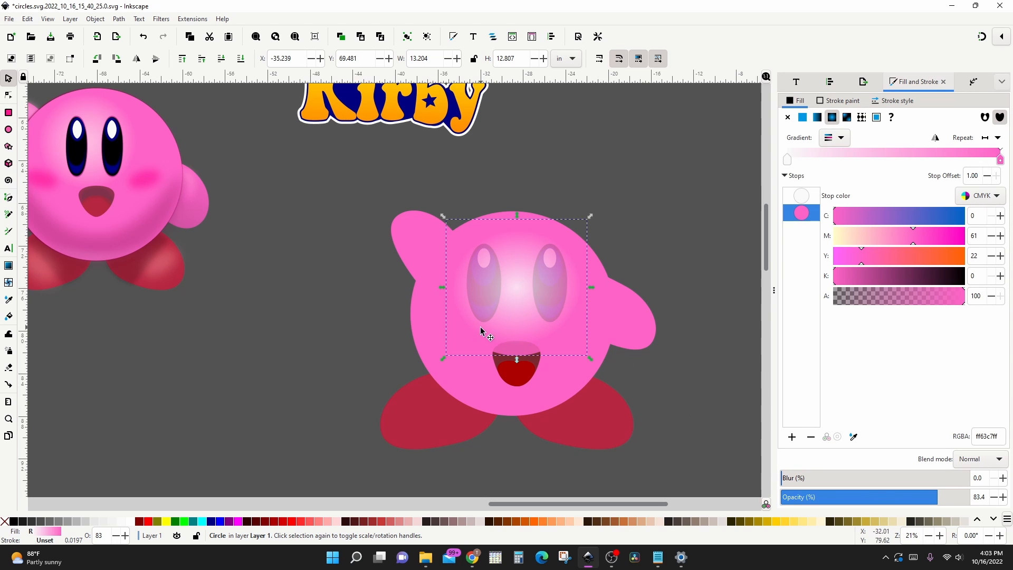
Stack the highlight circle above the body but behind the eyes and mouth, and nudge it up toward the body's upper edge
left_click(221, 58)
left_click(221, 59)
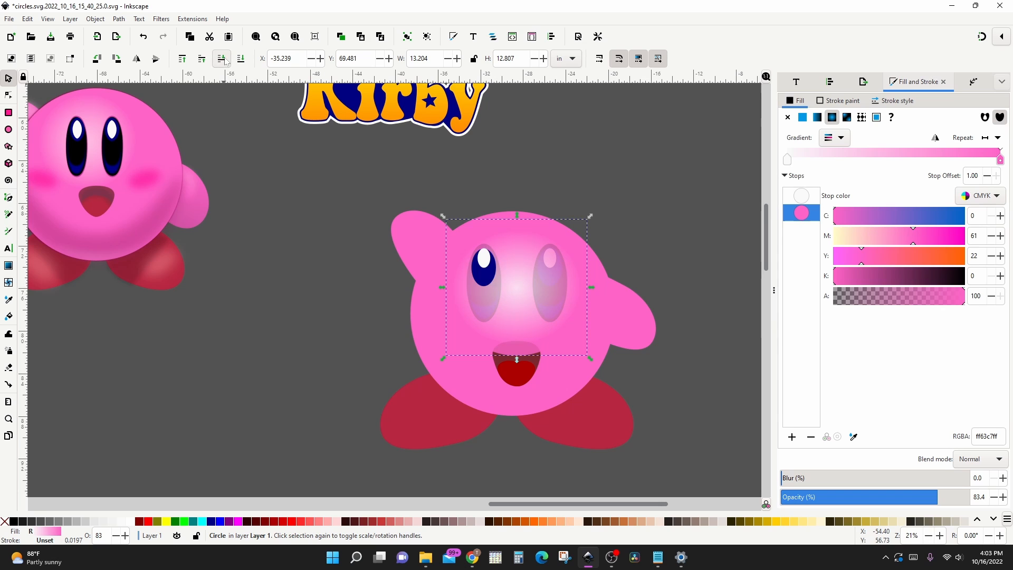
left_click(221, 58)
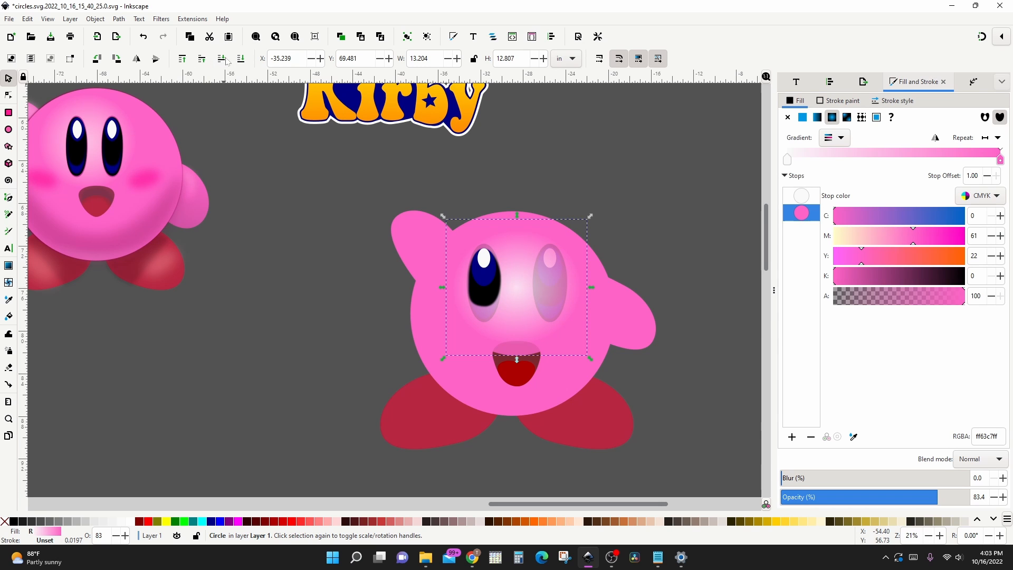
left_click(241, 59)
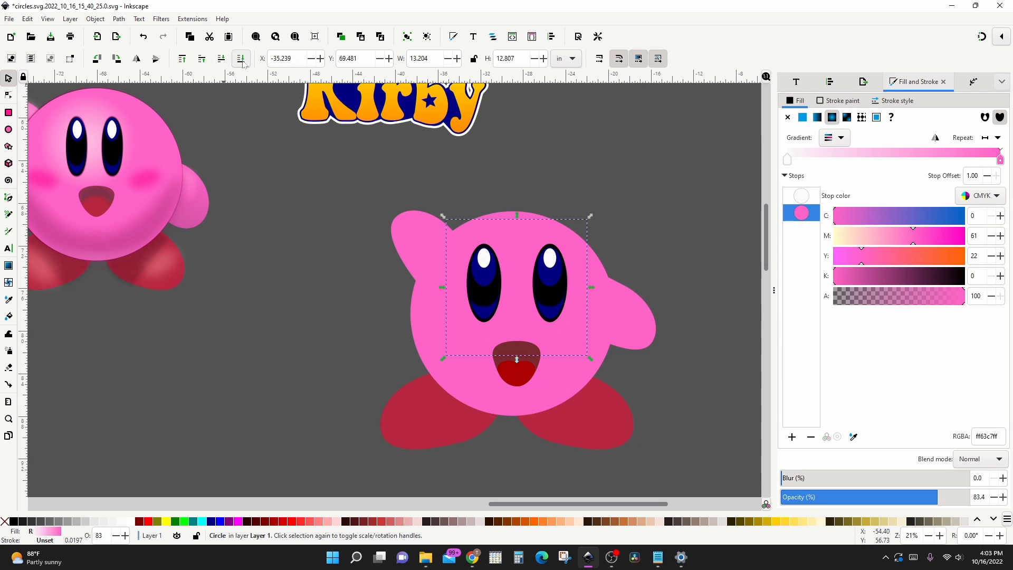
left_click(202, 63)
left_click(202, 62)
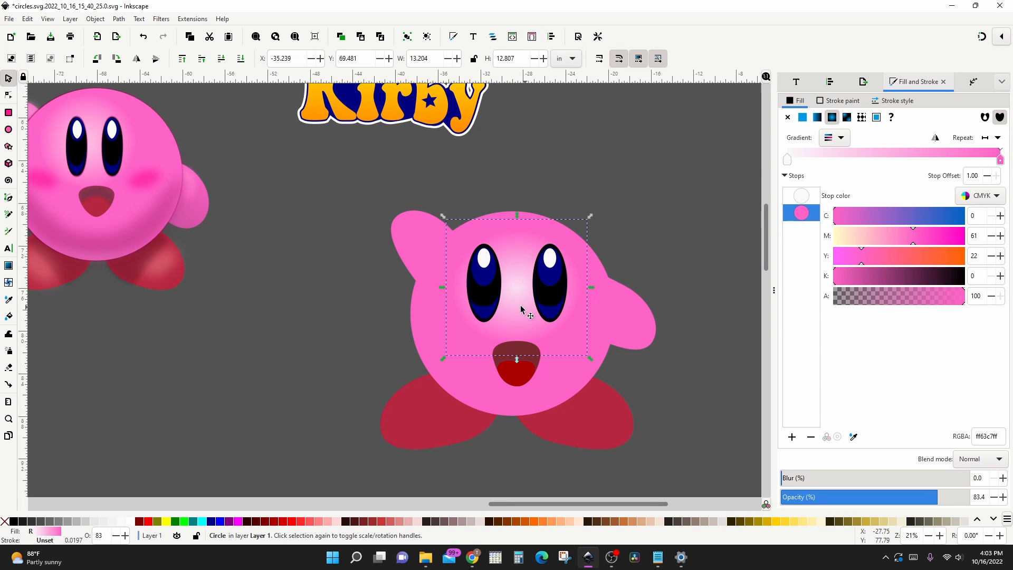
left_click_drag(515, 296, 503, 282)
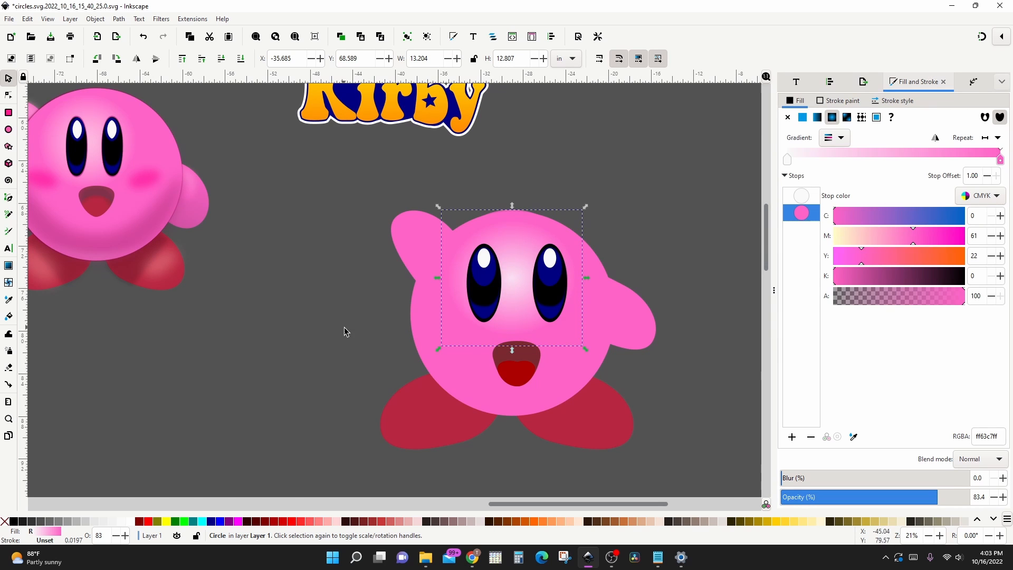
Copy the blurred black oval from the left eye, tilt it nearly horizontal, scale it to about 4.2 by 2.7 in and place it on the left cheek
left_click(478, 299, "alt")
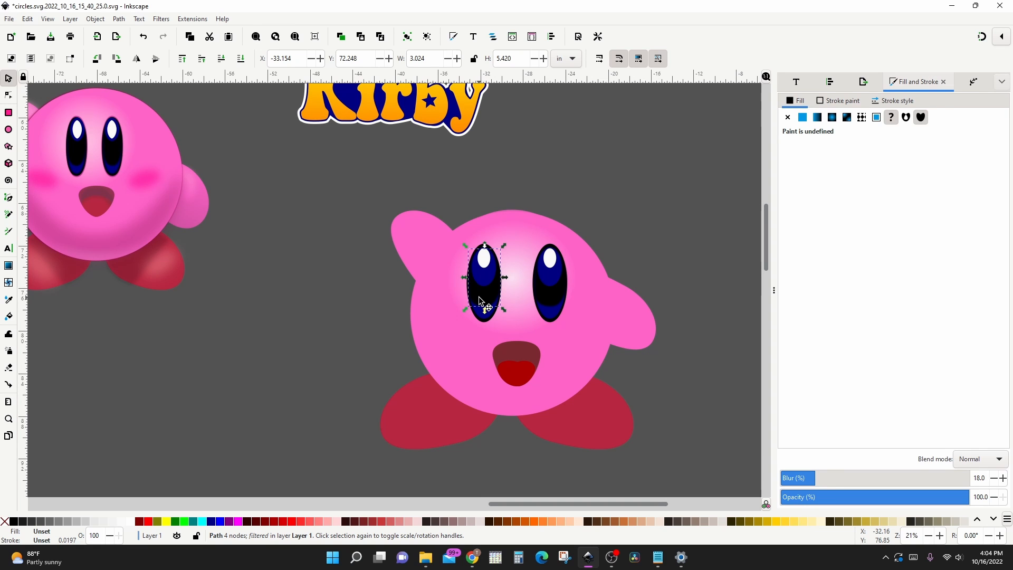
left_click_drag(479, 301, 323, 378)
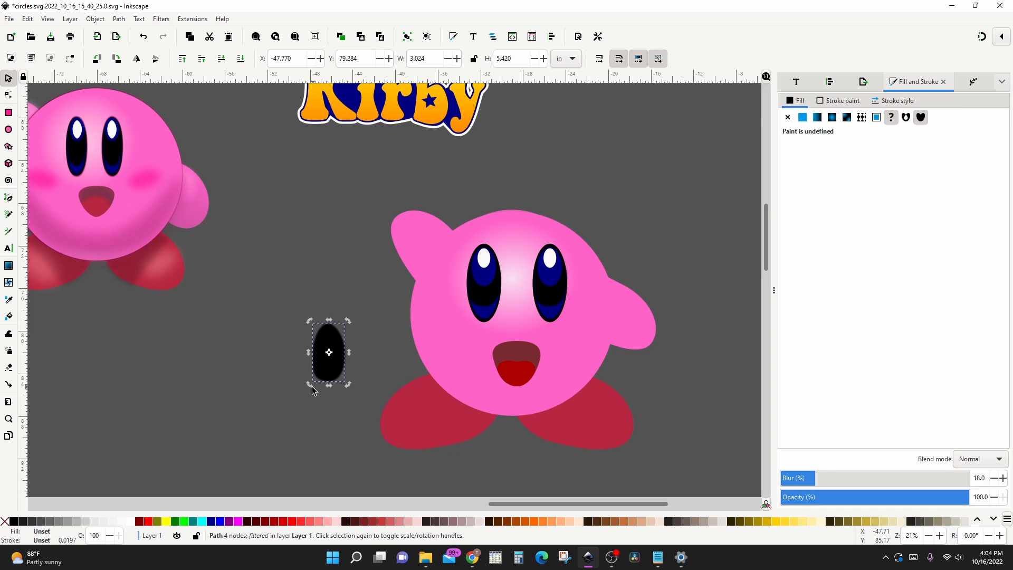
left_click_drag(312, 386, 344, 369)
left_click(345, 369)
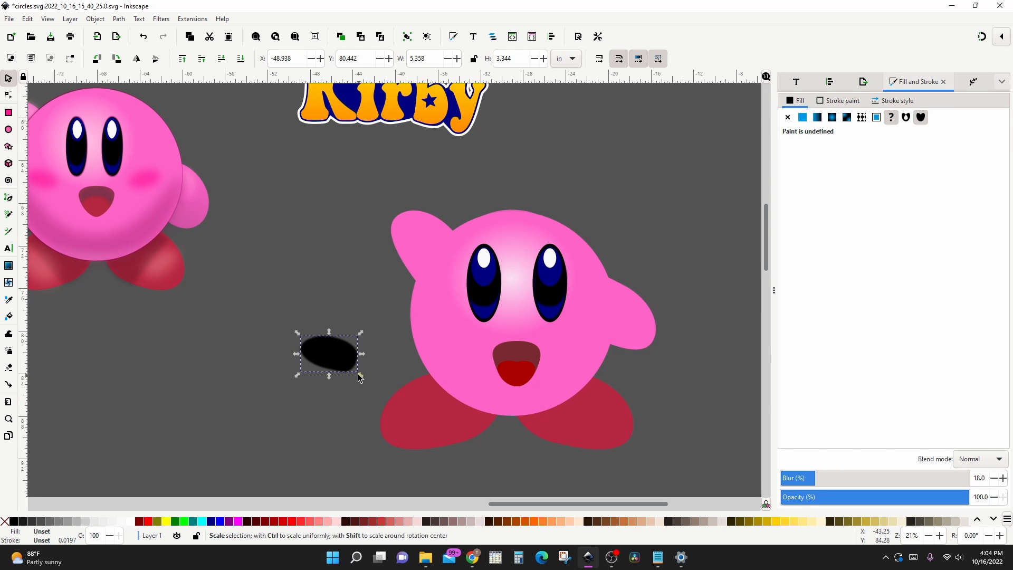
left_click_drag(357, 374, 449, 346)
scroll(368, 314, "up", 5)
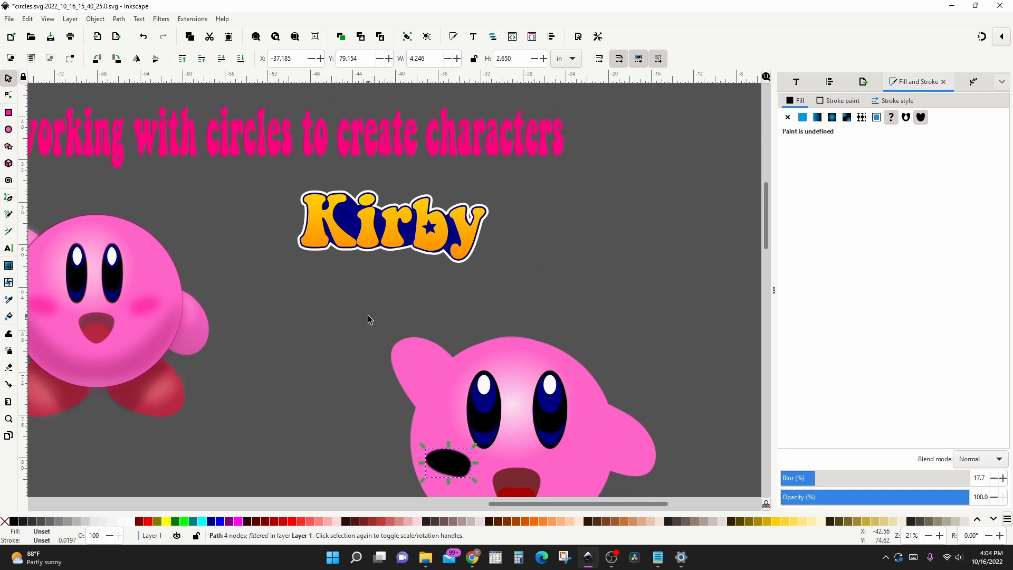
Recolour the black cheek oval with the pink sampled from the finished Kirby's cheek, with 73.4% opacity and 38.2% blur
scroll(368, 316, "up", 2)
scroll(368, 315, "down", 5)
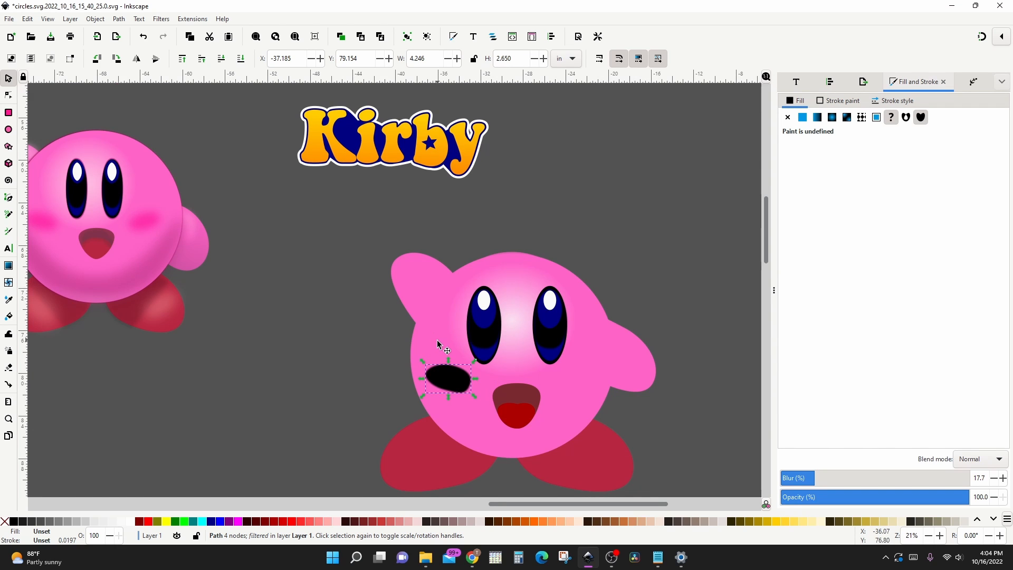
key("d")
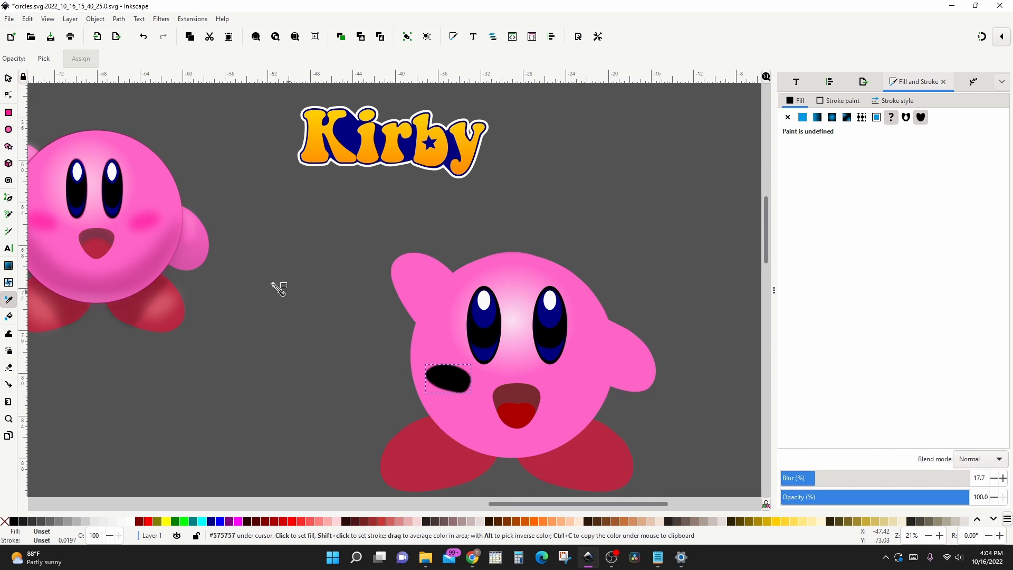
left_click(151, 225)
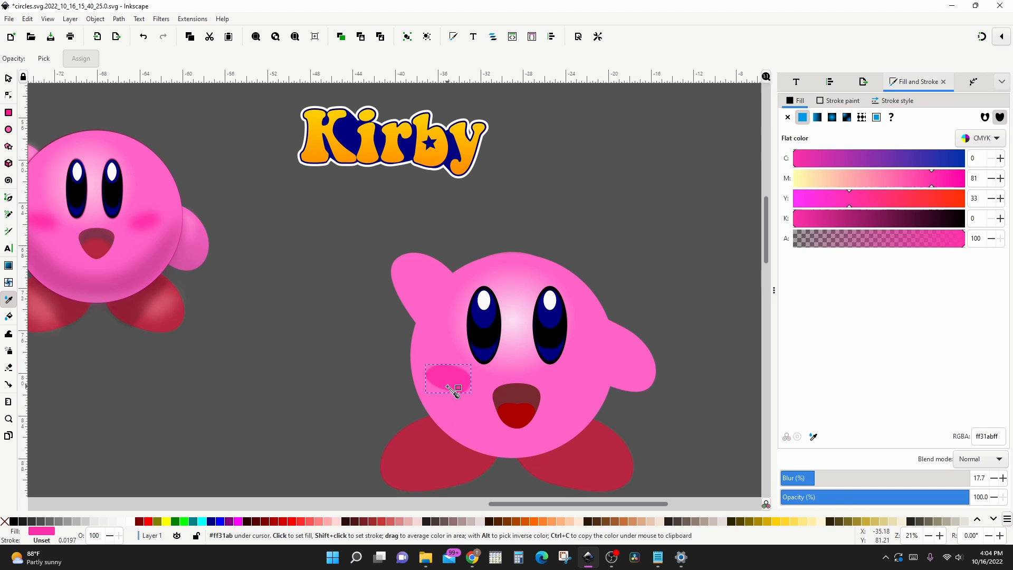
key("s")
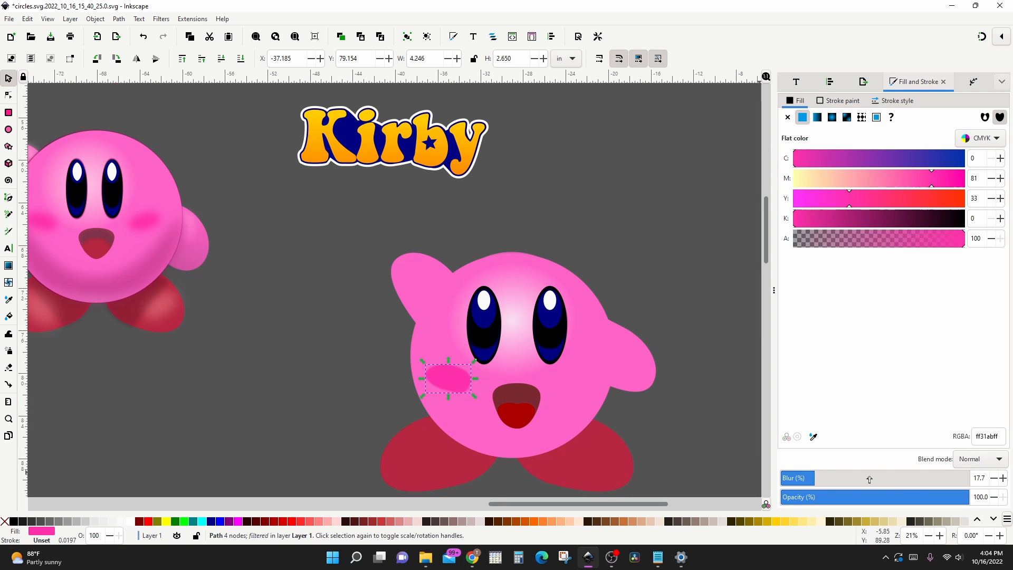
left_click(919, 496)
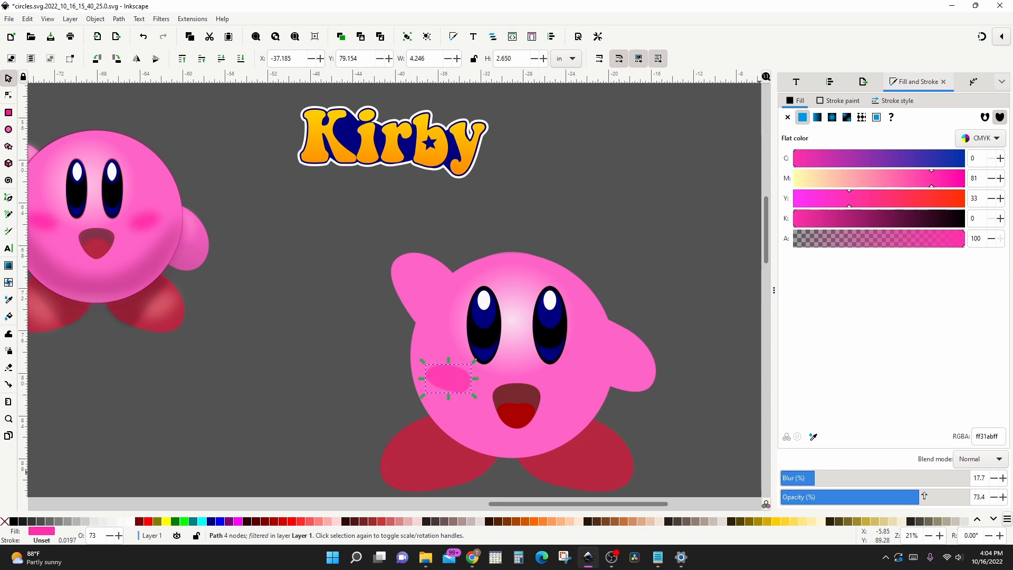
left_click(853, 478)
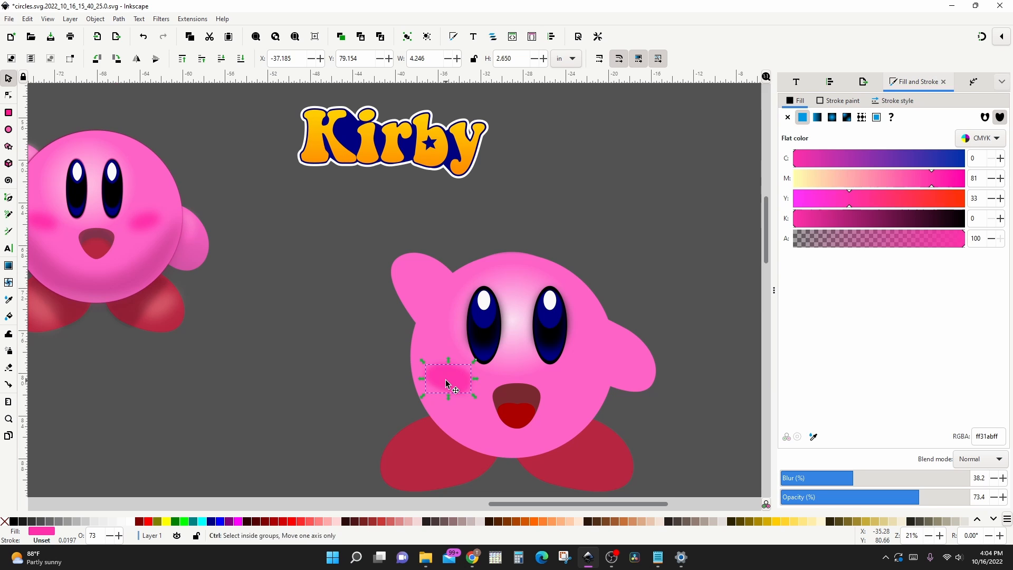
Place a horizontally mirrored copy of the cheek oval on the right cheek, level with the left one
left_click_drag(450, 384, 461, 386)
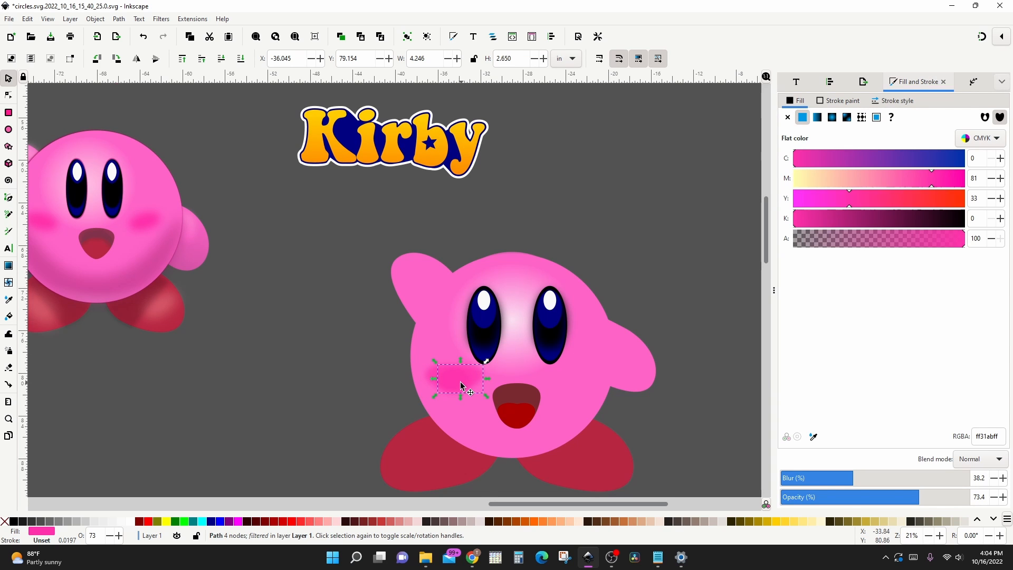
left_click_drag(460, 386, 585, 407)
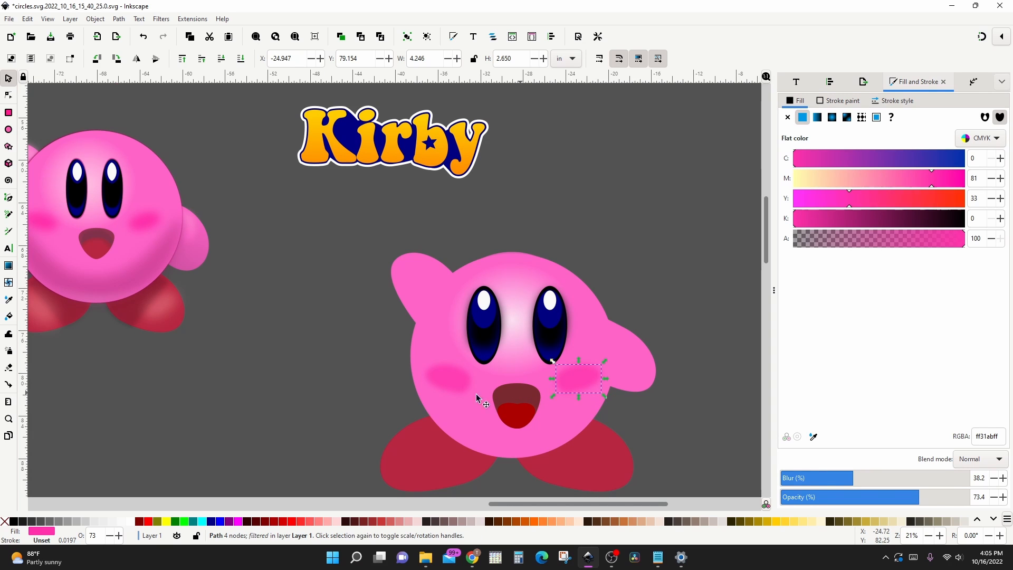
left_click(334, 368)
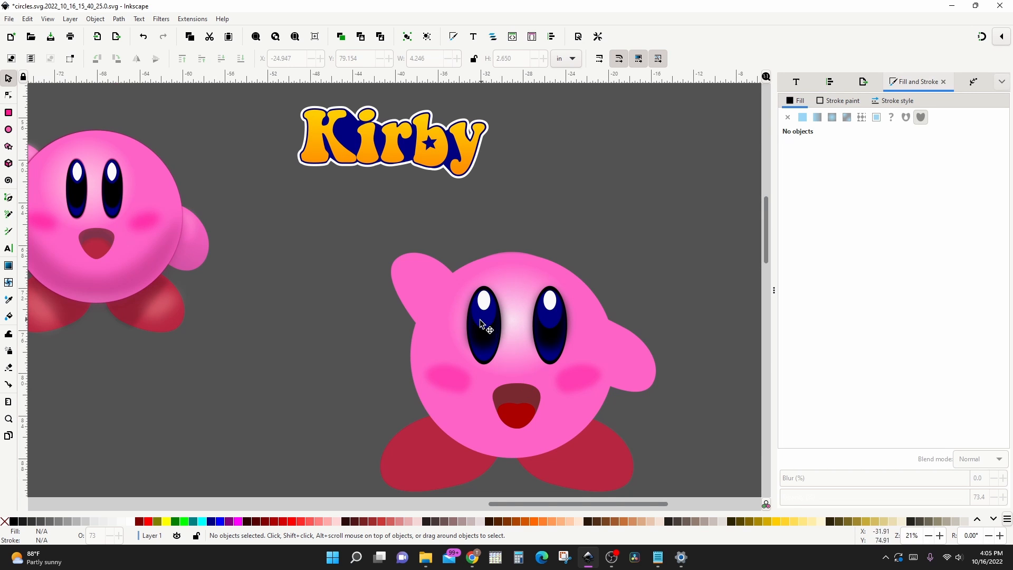
Duplicate the body circle on top of everything, darken the copy to 19% black and enlarge it to about 19.4 in
left_click(429, 403)
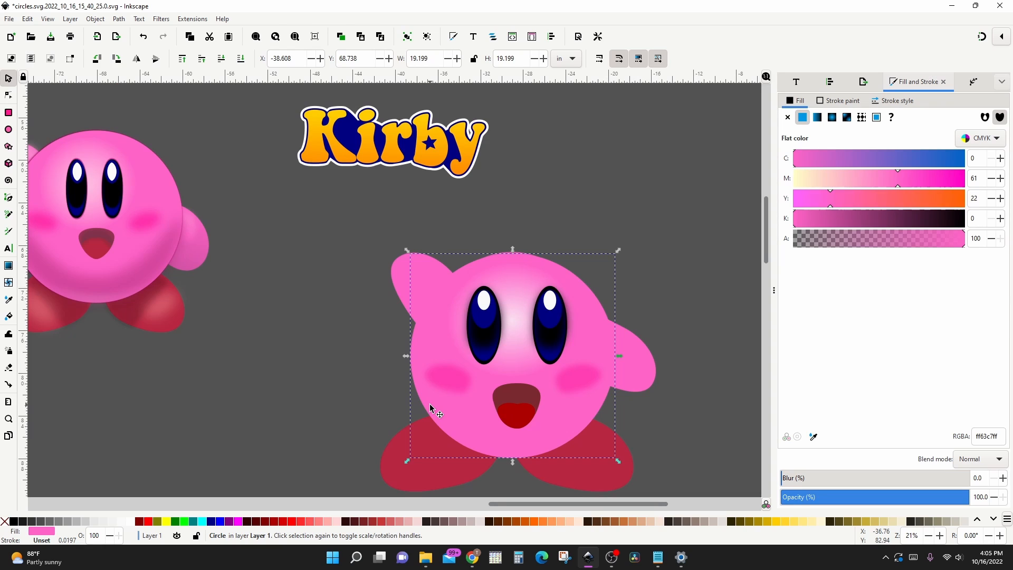
key("Home")
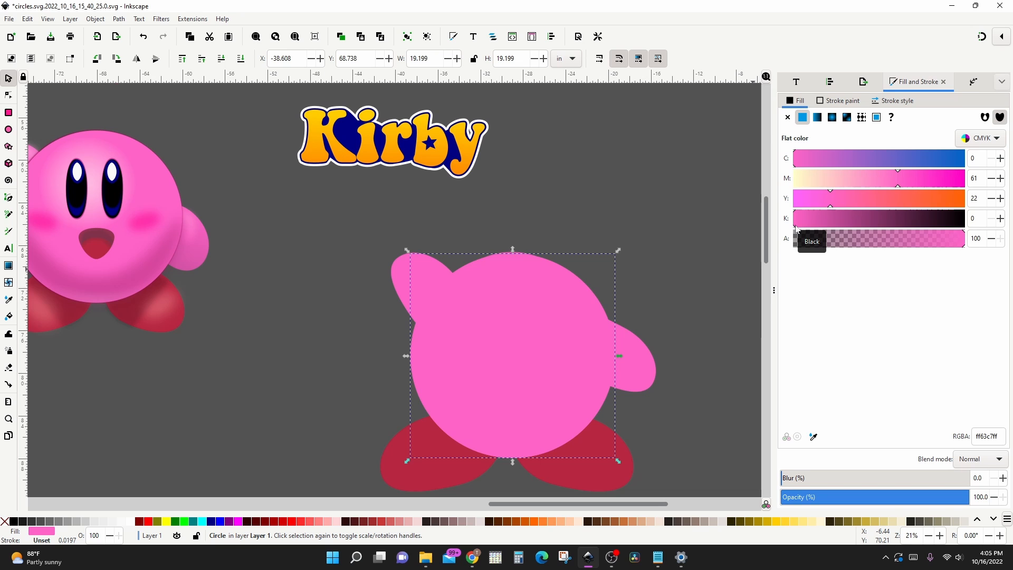
left_click_drag(795, 228, 826, 230)
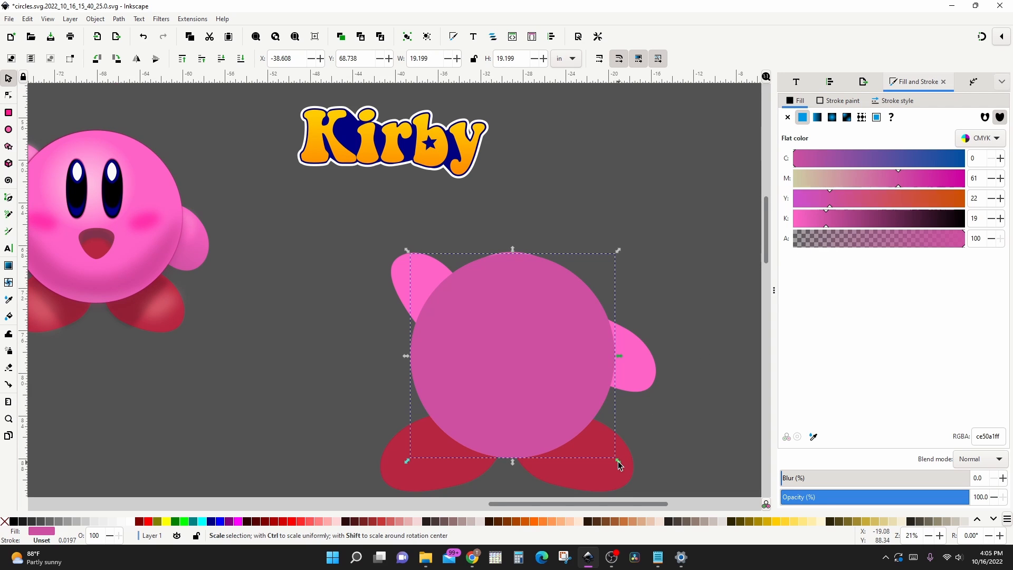
left_click_drag(619, 462, 621, 464)
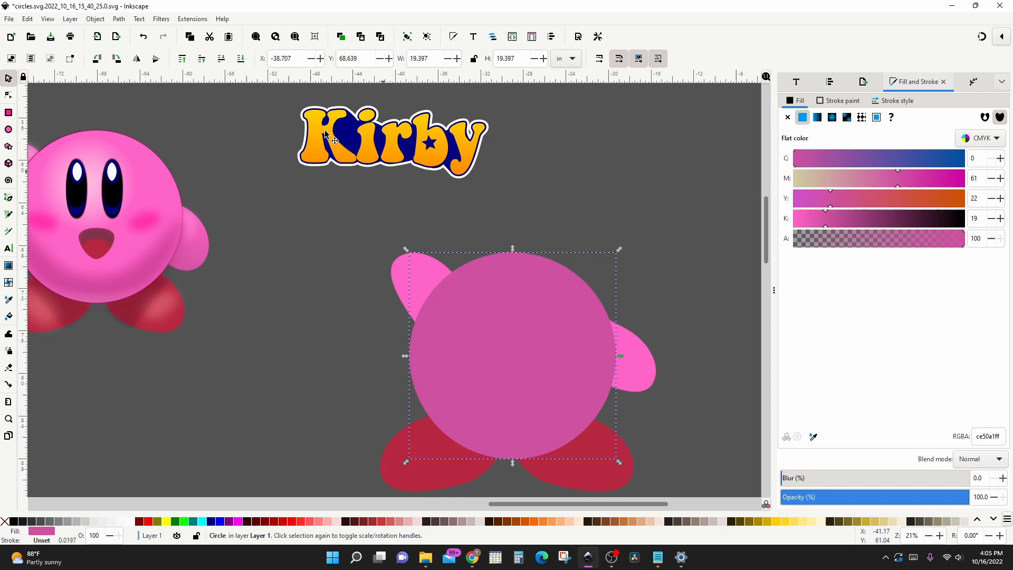
Stack the darker circle behind the body but in front of the arms and feet, and blur it by 15.8%
left_click(240, 59)
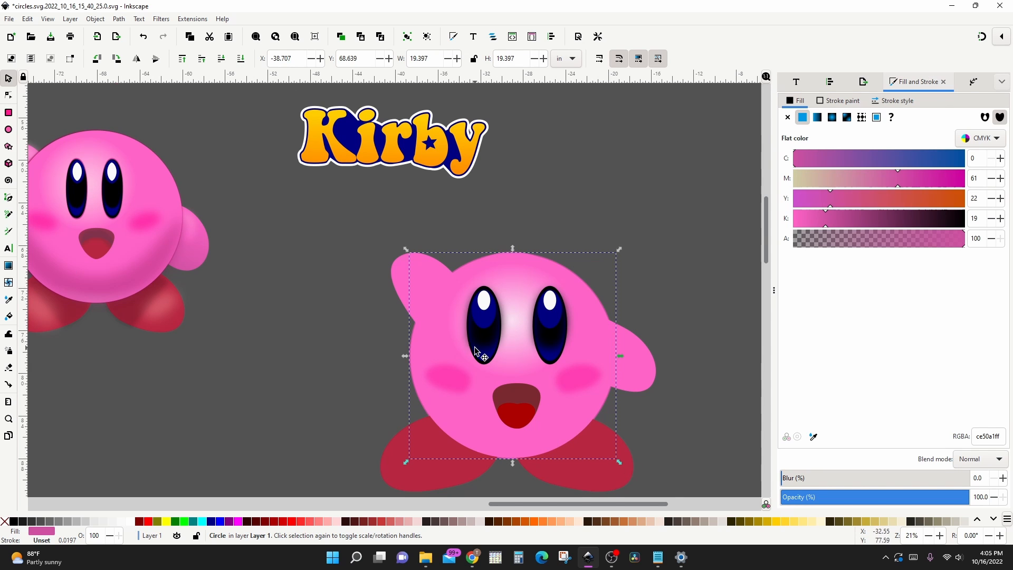
left_click(202, 61)
left_click(202, 61)
left_click(202, 61)
left_click(202, 62)
scroll(621, 317, "up", 2)
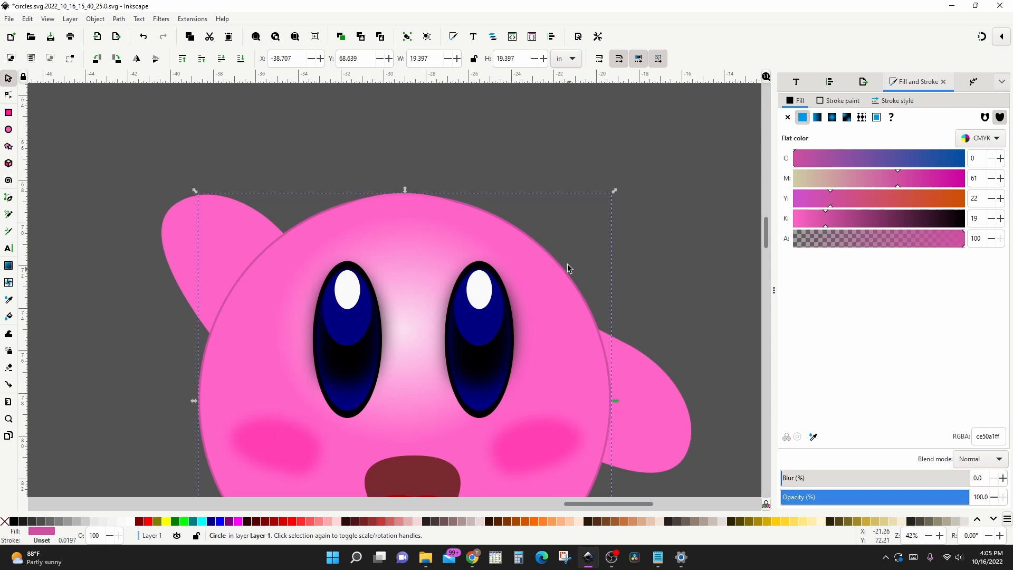
left_click(795, 479)
left_click(810, 478)
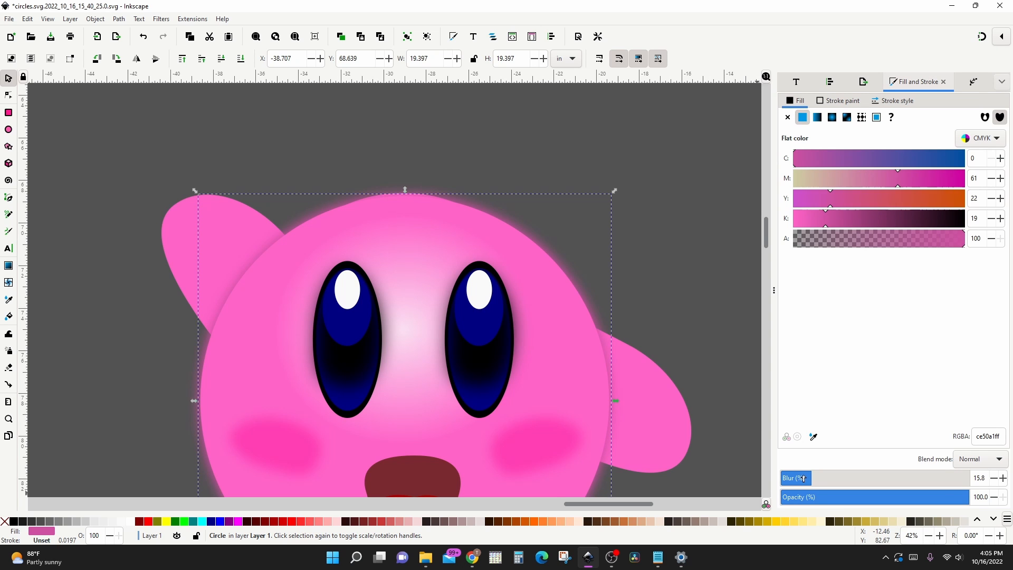
Reduce the opacity of the white highlight on the body to 64.3%
scroll(600, 302, "down", 2, "ctrl")
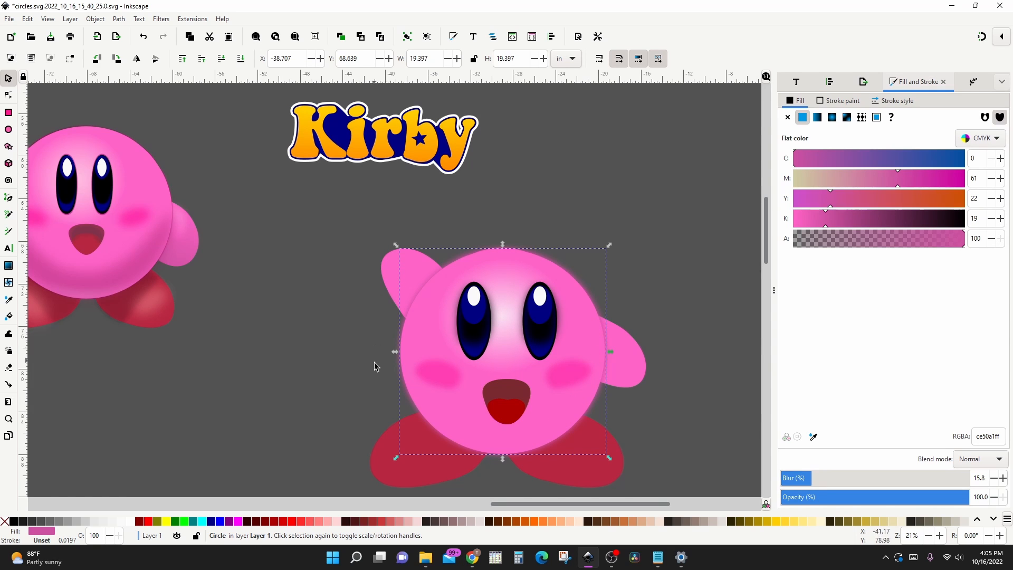
left_click(505, 318)
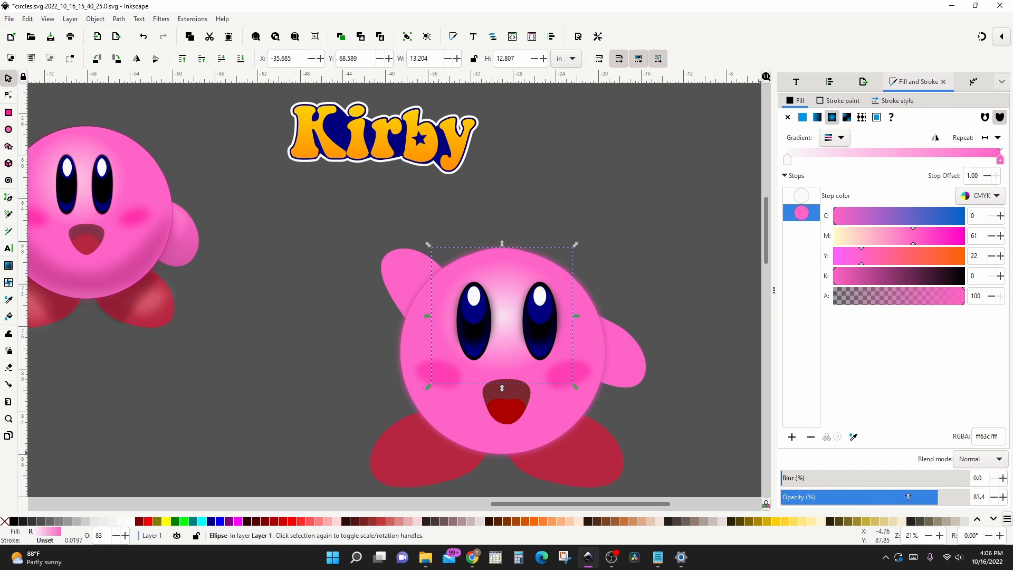
mouse_move(908, 496)
left_mouse_down()
mouse_move(918, 496)
mouse_move(901, 498)
left_mouse_up()
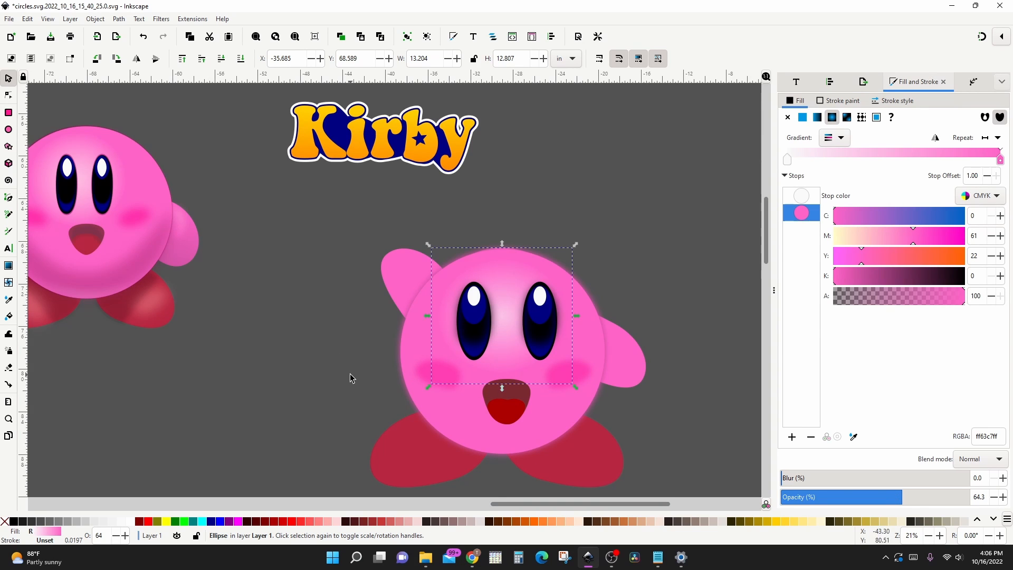
Place a copy of the left cheek oval, scaled to about 3.3 by 2.0 in, on the raised arm with a linear gradient fill
left_click(424, 376)
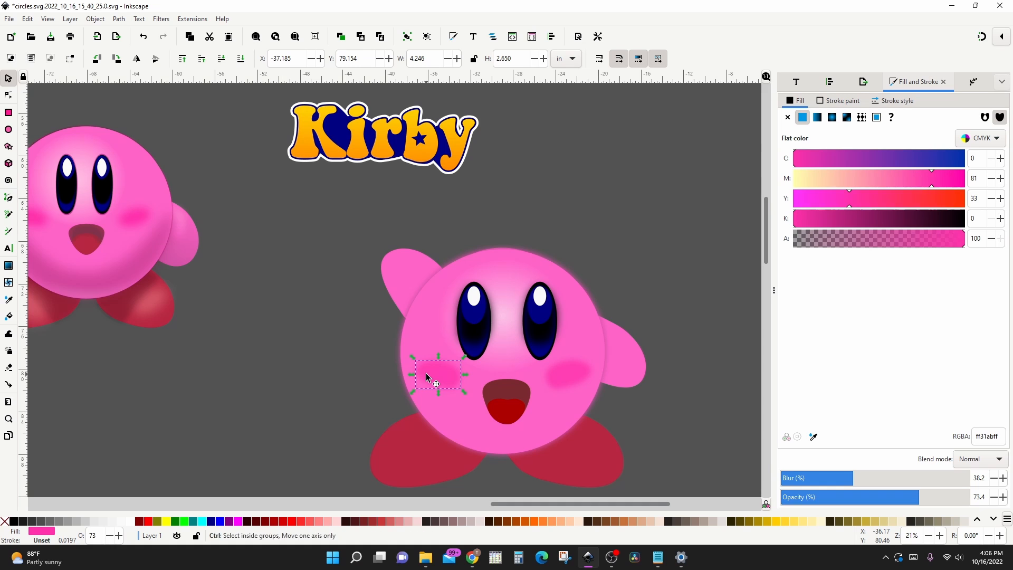
left_click_drag(426, 372, 409, 265)
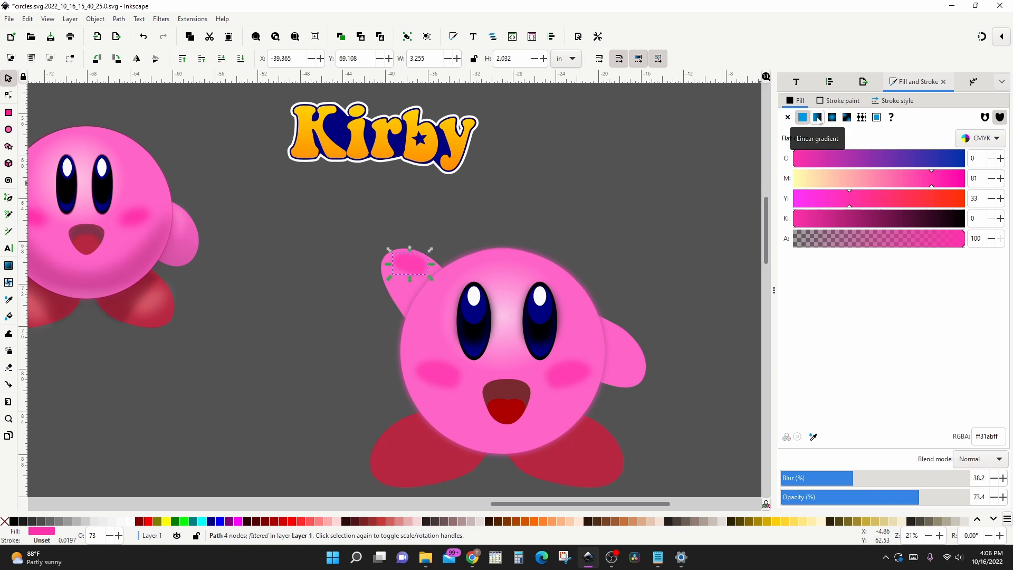
left_click(817, 118)
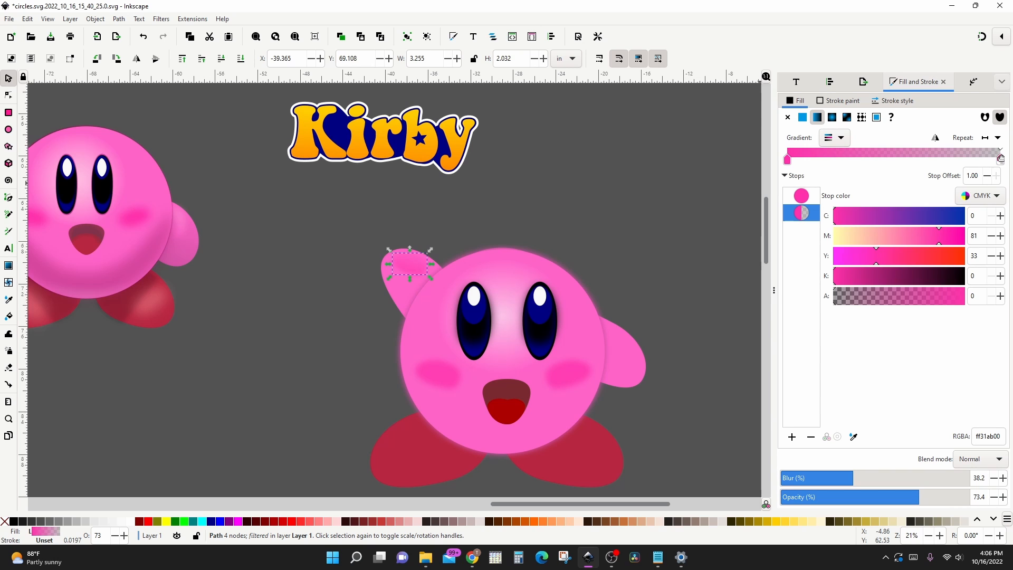
Make the arm highlight's end gradient stop a fully opaque pale pink with 11% magenta and 0% yellow, fading upward
left_click_drag(833, 306, 975, 305)
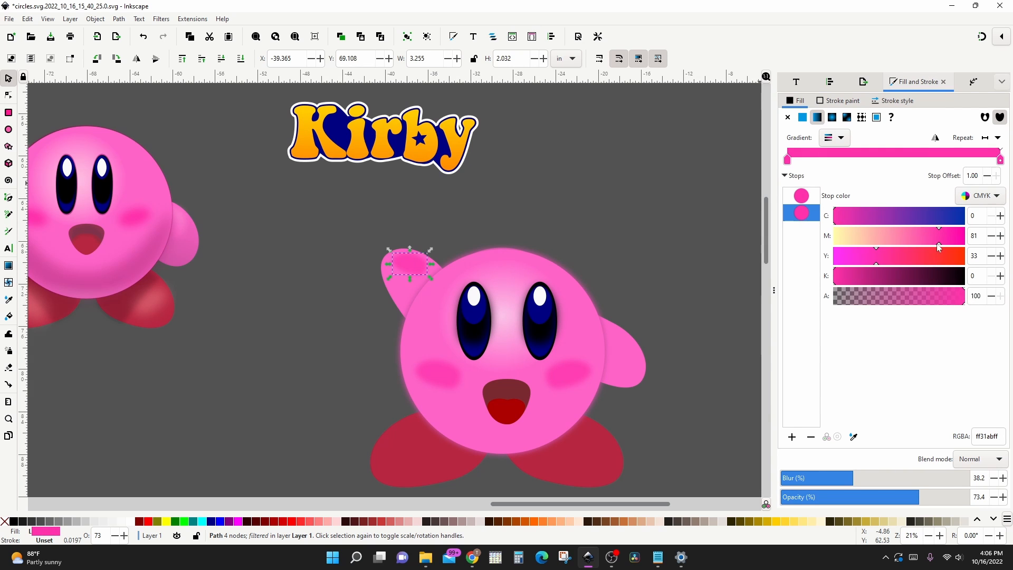
left_click_drag(938, 243, 861, 242)
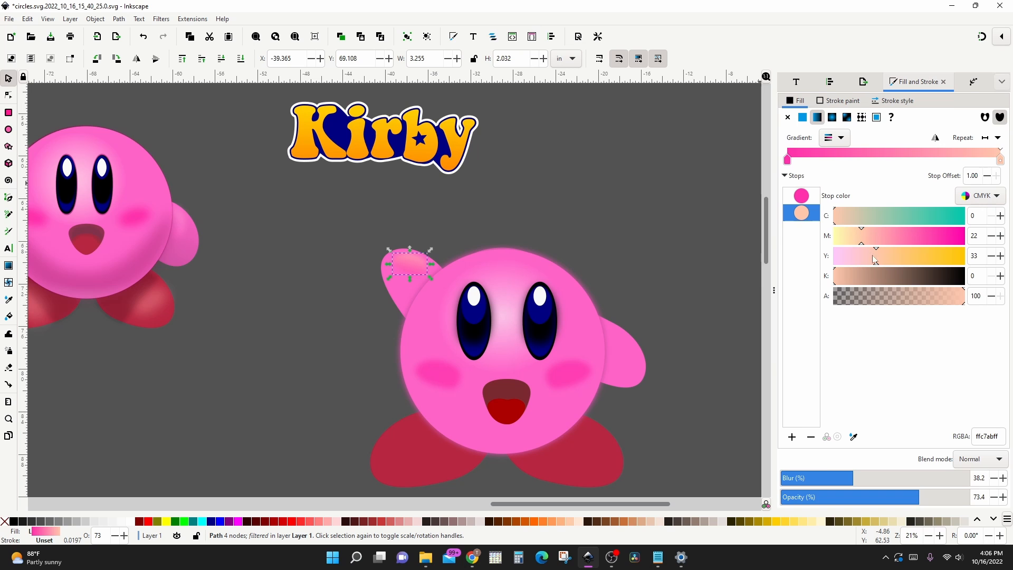
left_click(861, 244)
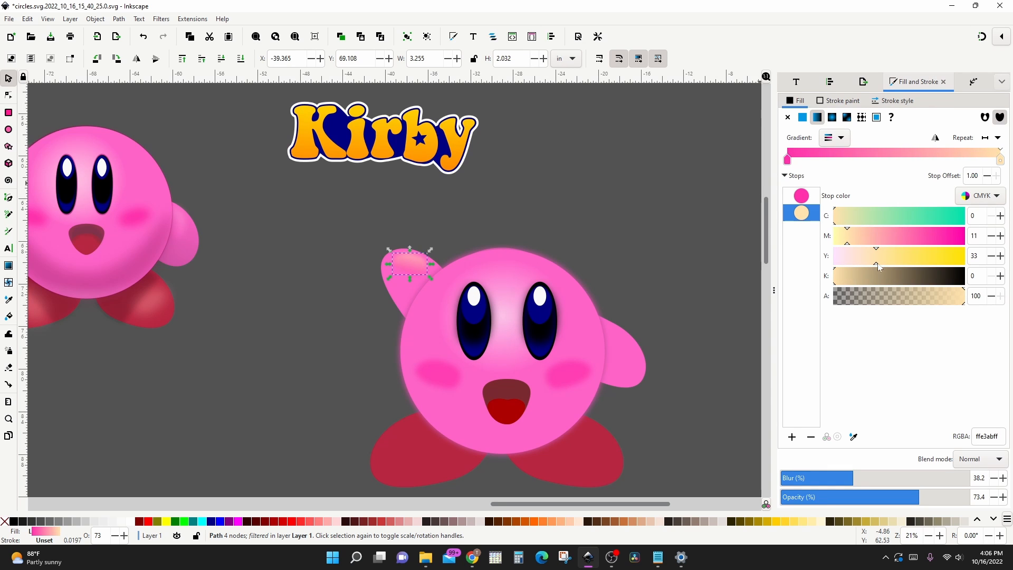
left_click_drag(845, 261, 833, 260)
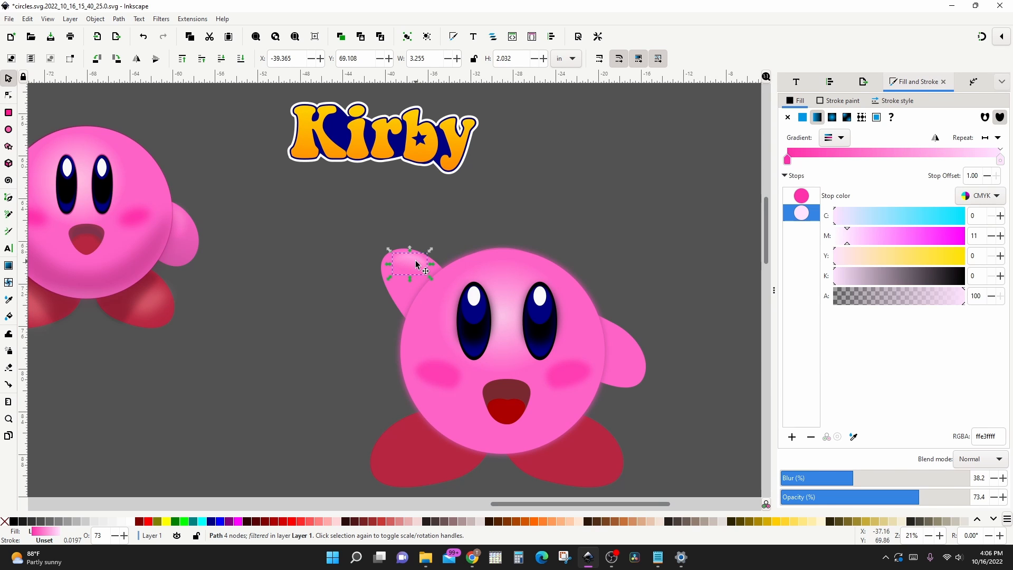
left_click_drag(413, 260, 413, 258)
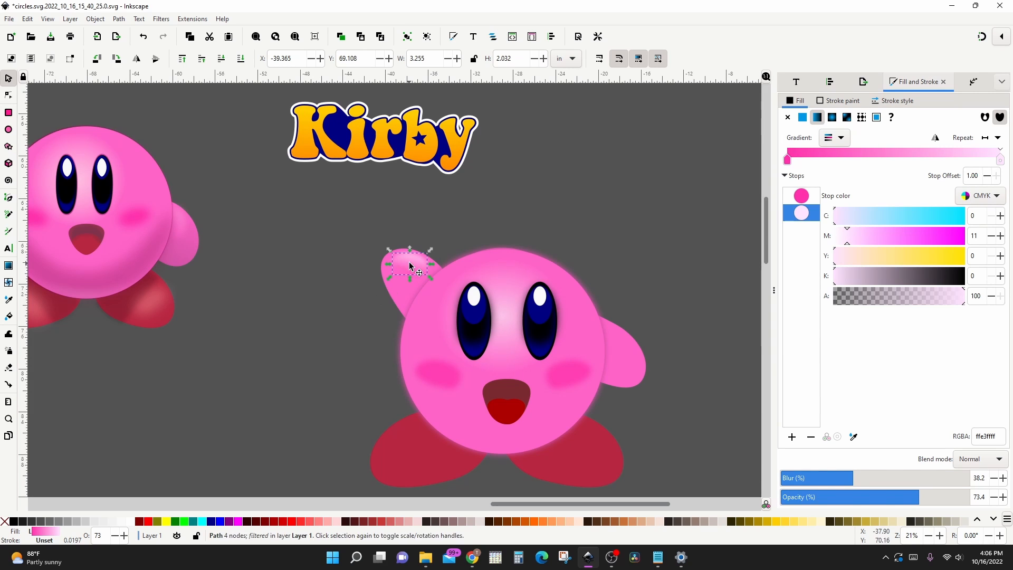
Copy the arm highlight onto the right arm, rotate it to follow the arm's slope and adjust its blur slightly
left_click_drag(410, 264, 629, 352)
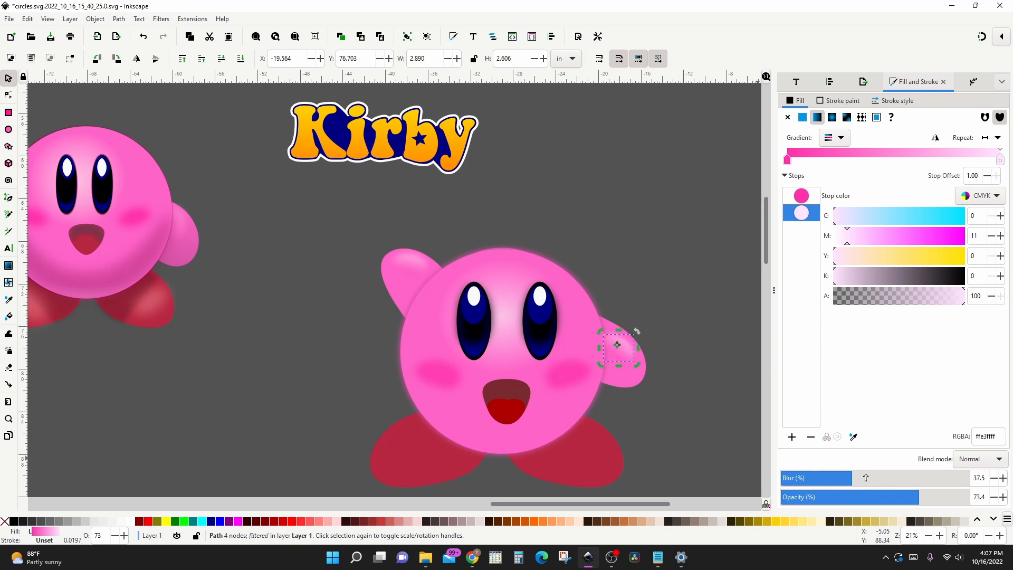
left_click(862, 476)
left_click(632, 292)
scroll(631, 276, "down", 2)
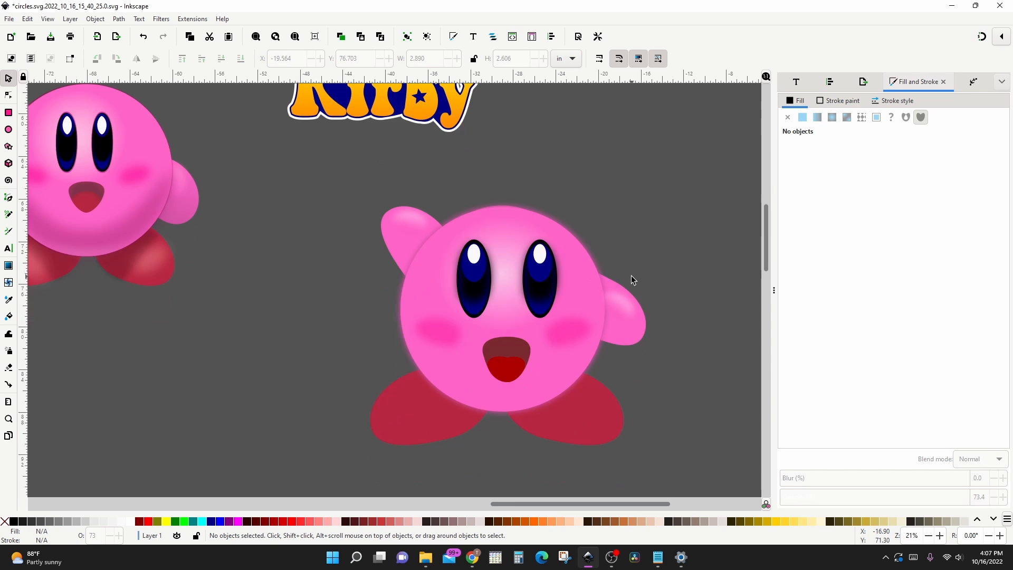
Duplicate the body circle in front, convert the copy to a path and pull its top node down near its lower edge
left_click(567, 372)
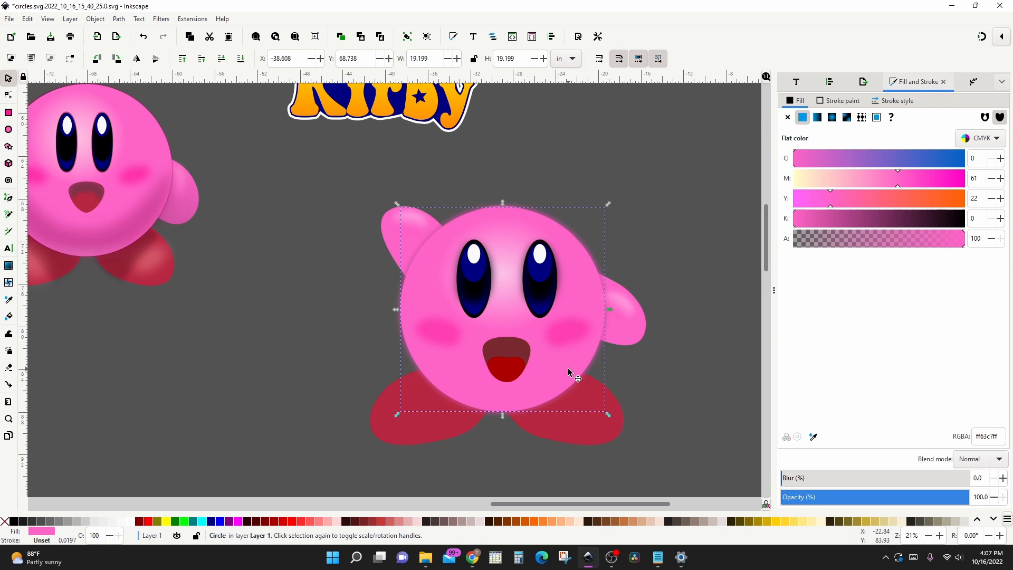
key("Home")
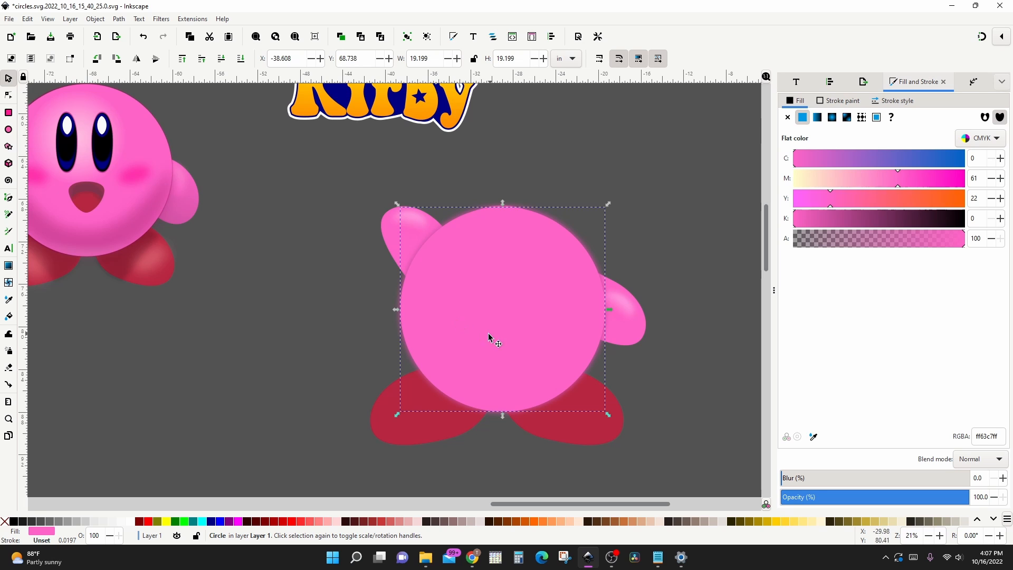
left_click(9, 95)
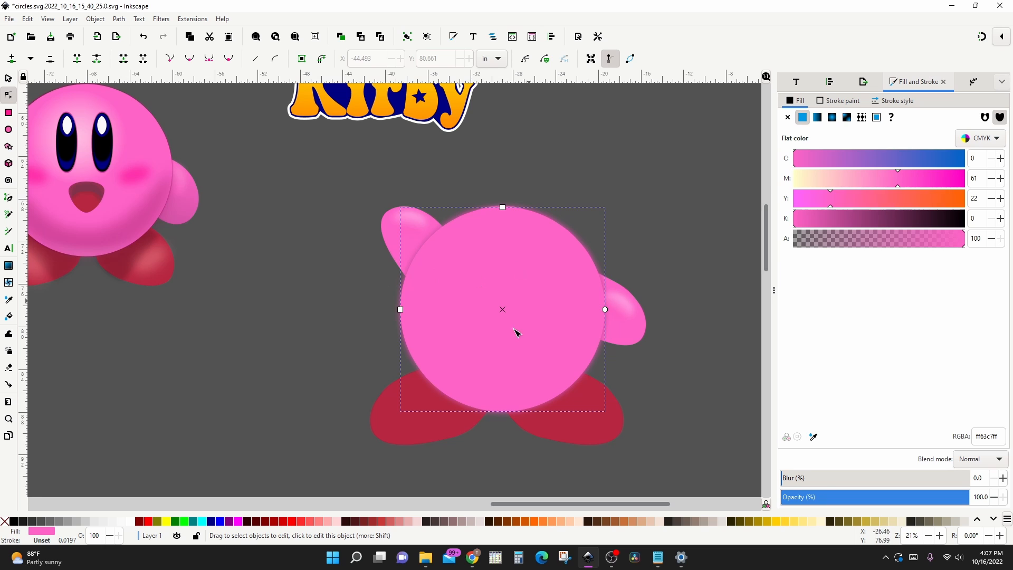
left_click(119, 19)
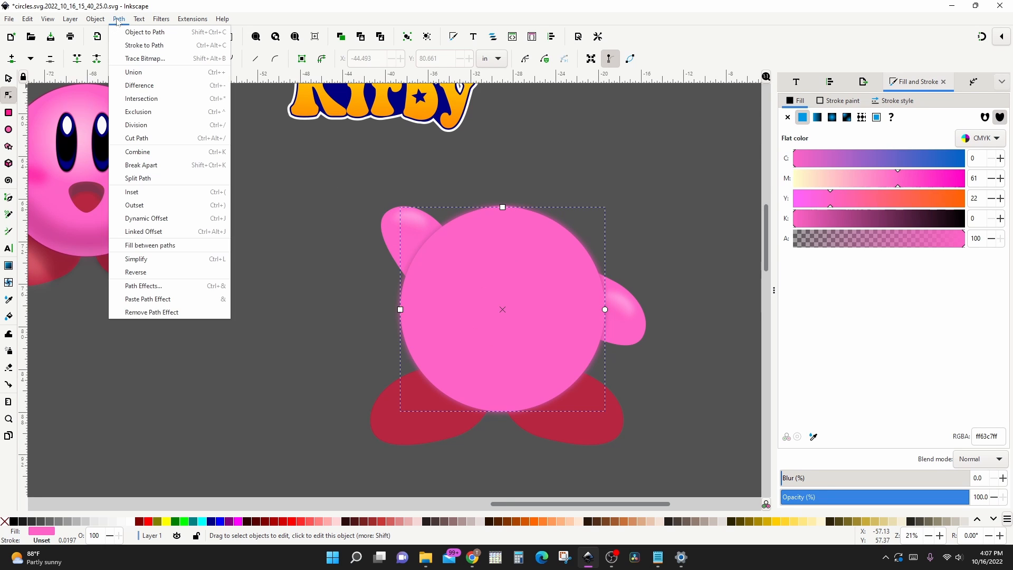
left_click(132, 31)
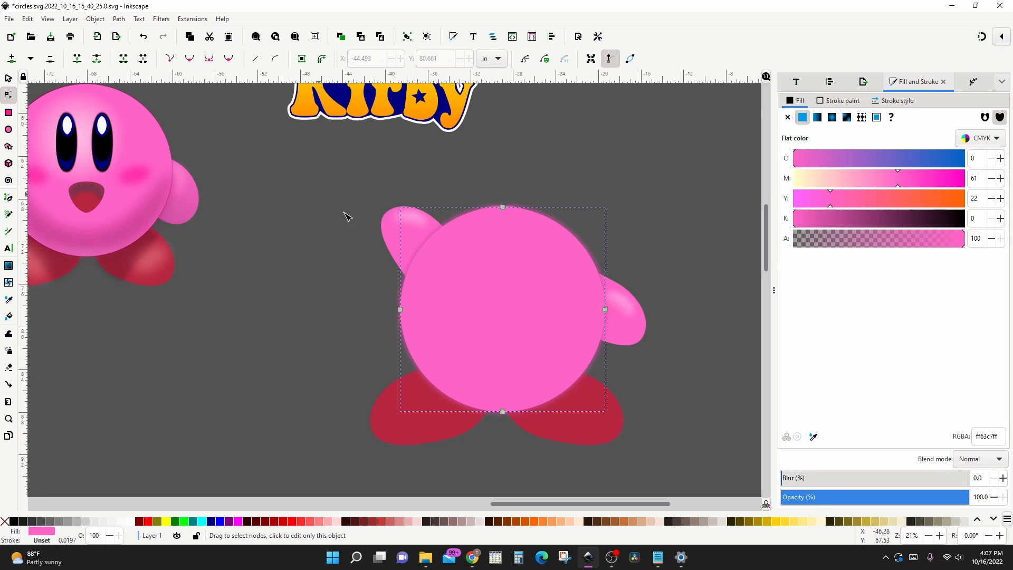
left_click_drag(502, 207, 504, 393)
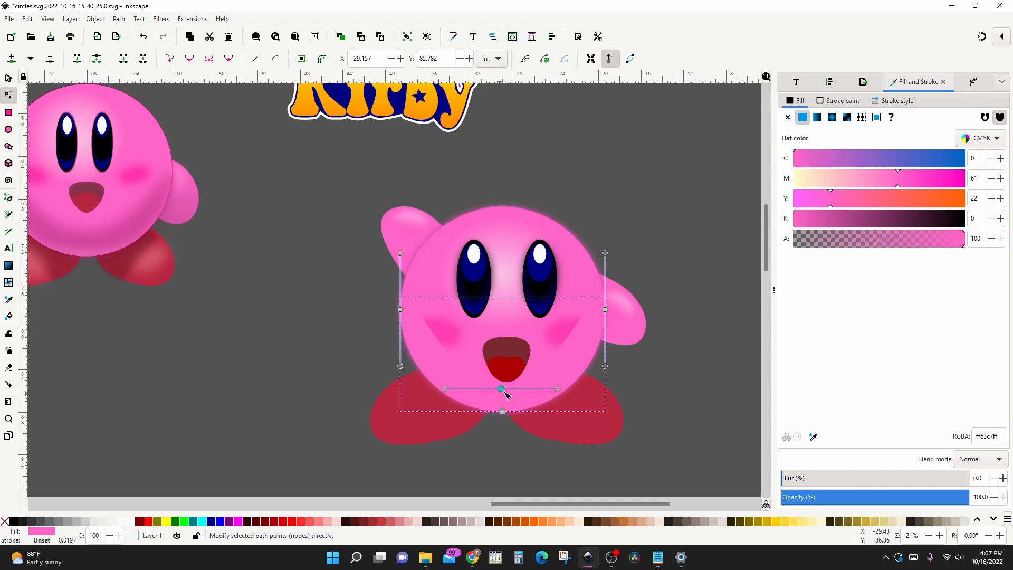
Recolour the body copy grey-brown 916f6f, lower its right node along the body's edge and make the side nodes corner nodes
left_click(457, 521)
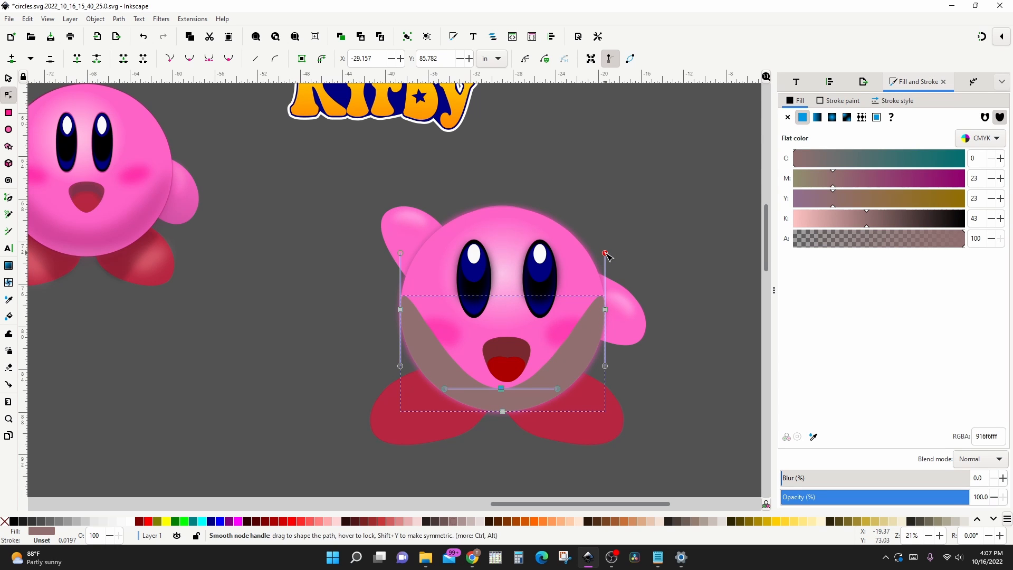
left_click_drag(605, 253, 600, 365)
key("shift+c")
left_click_drag(605, 298, 552, 363)
mouse_move(601, 355)
left_mouse_down()
mouse_move(583, 336)
mouse_move(592, 357)
left_mouse_up()
left_click(400, 309)
left_click(171, 64)
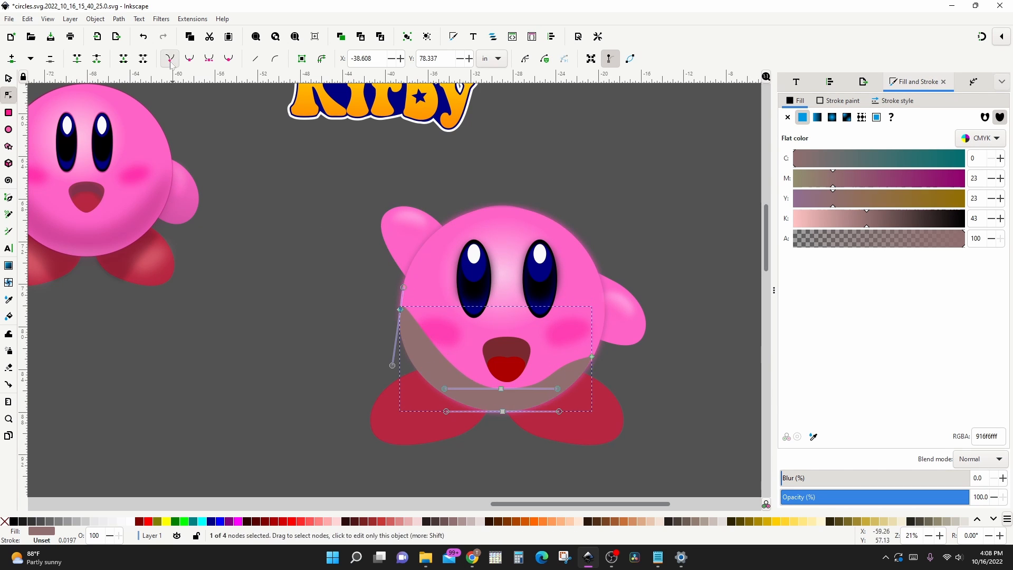
Lower the shading shape's left node along the body's edge and adjust its handles so the lower crescent follows the body outline
left_click_drag(392, 365, 399, 365)
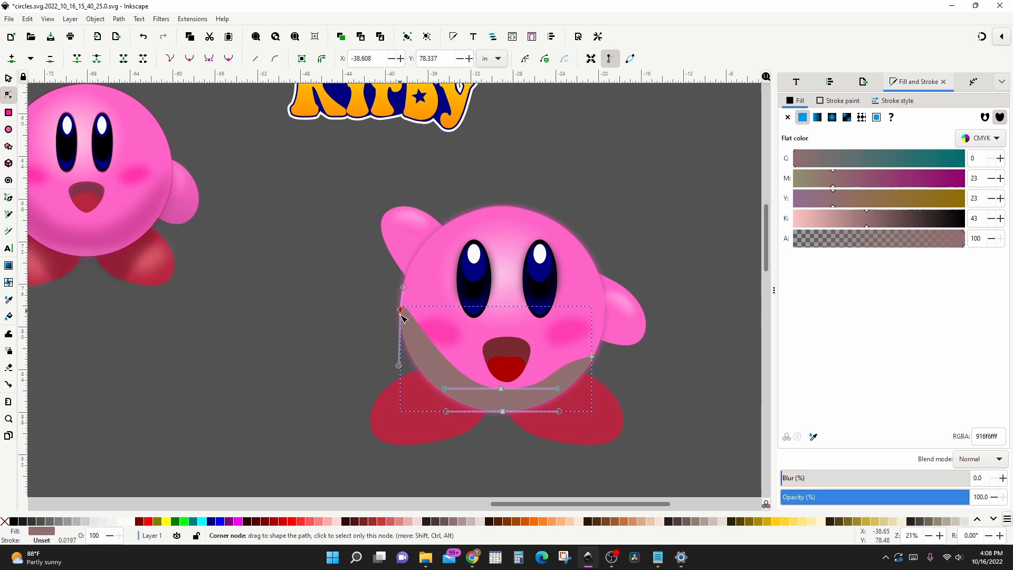
left_click_drag(399, 310, 405, 340)
left_click_drag(403, 396, 409, 365)
left_click_drag(407, 318, 422, 344)
left_click(592, 357)
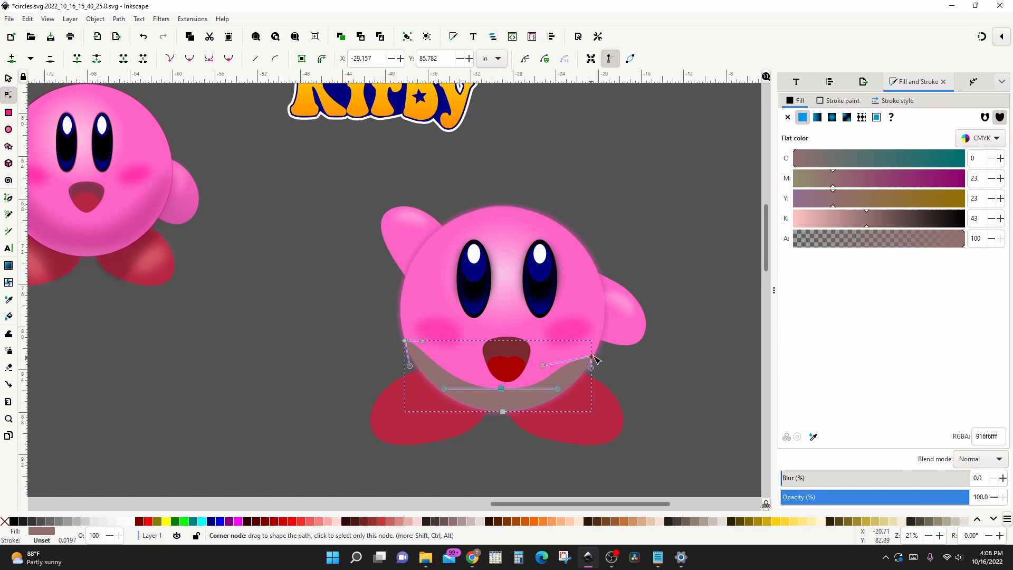
left_click(501, 389)
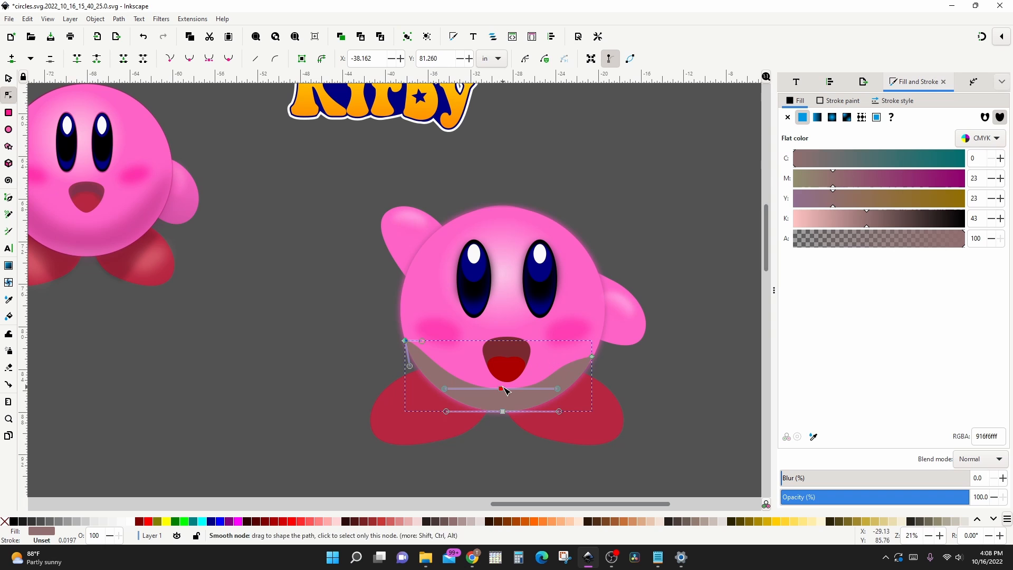
left_click(502, 390)
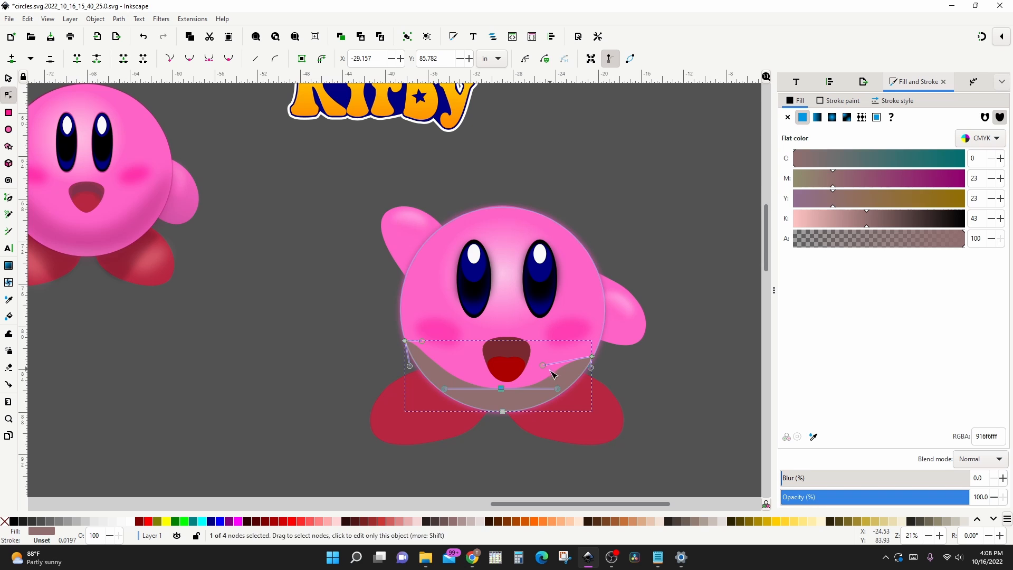
Fill the shading crescent with the cheek's sampled pink and darken it to 20% black
key("s")
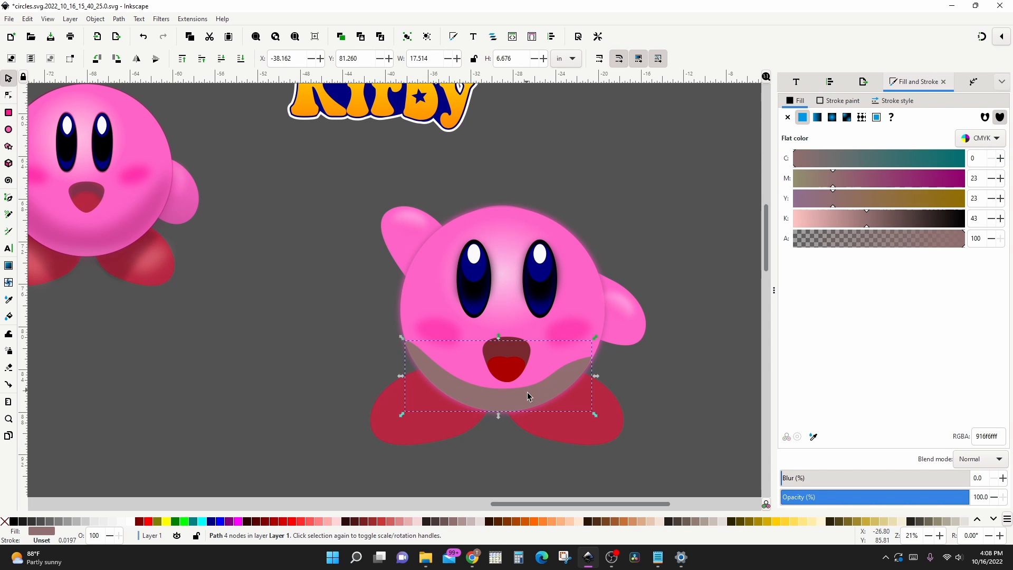
key("d")
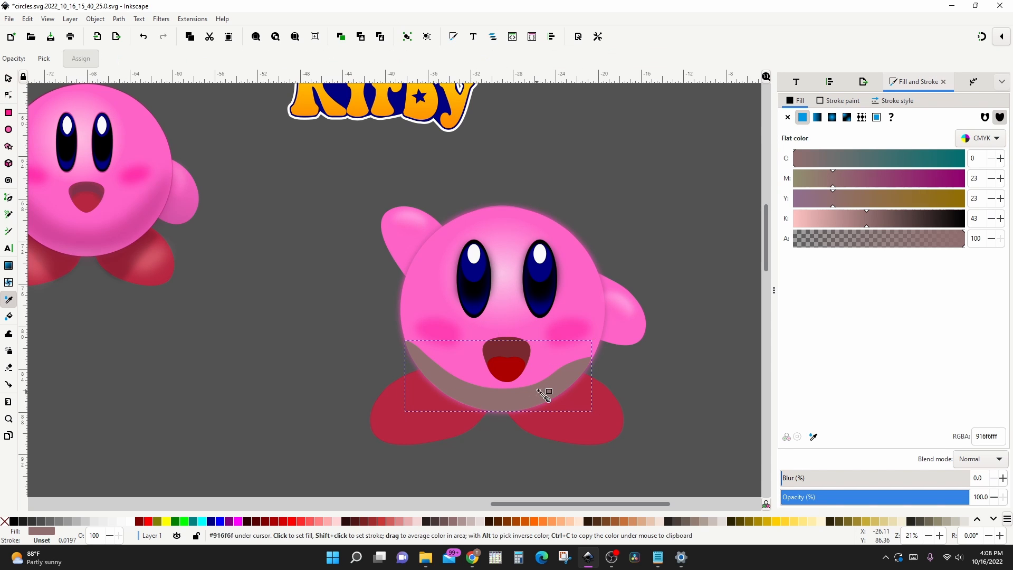
left_click(565, 330)
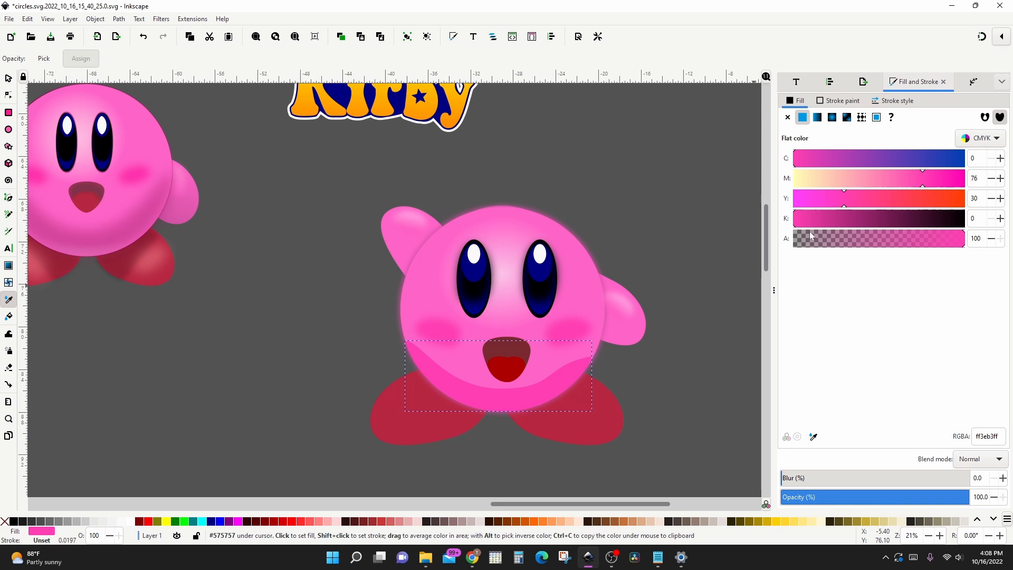
left_click_drag(809, 224, 827, 222)
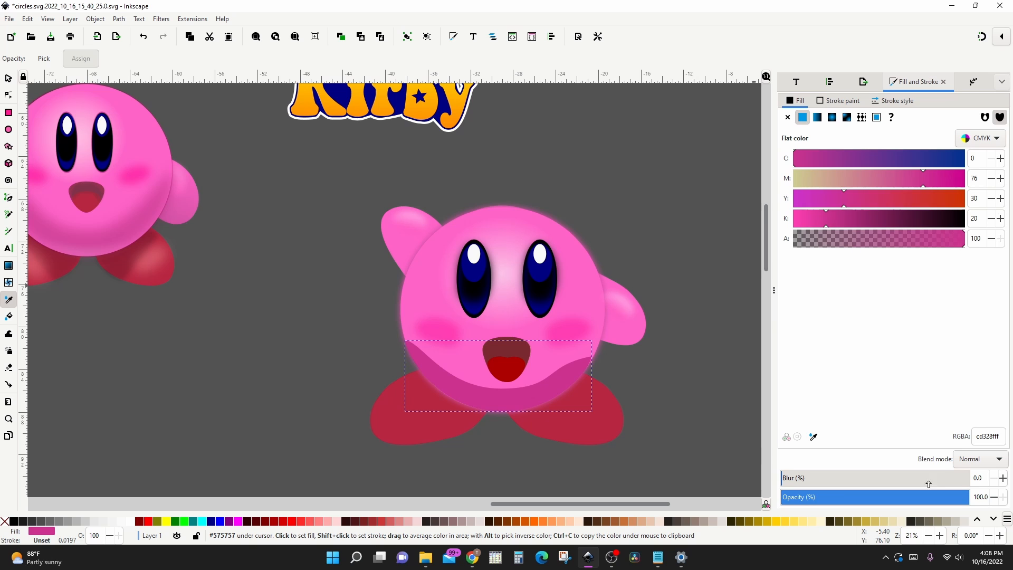
Soften the shading crescent with 27.7% blur and 52.4% opacity
left_click(909, 500)
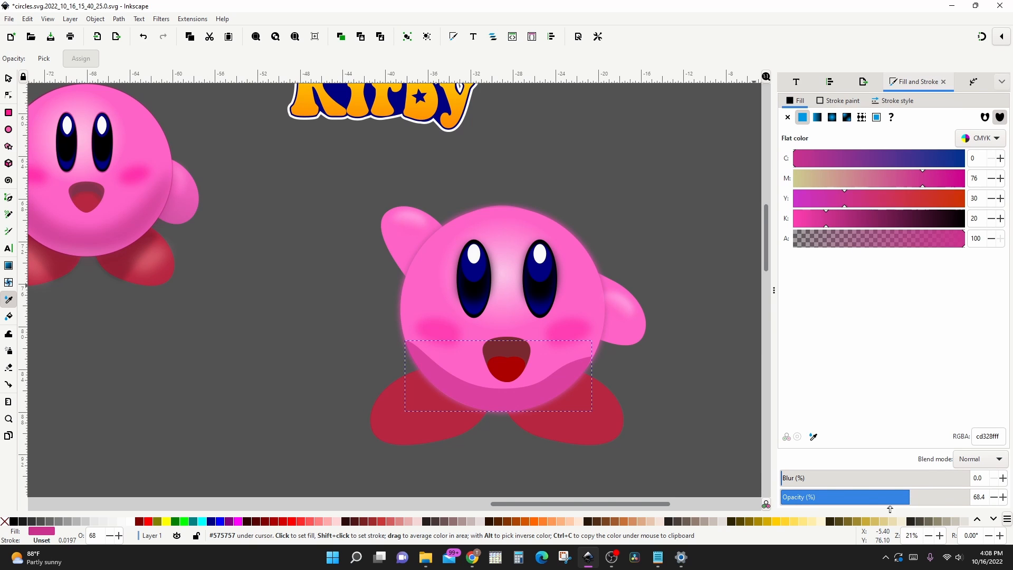
left_click(843, 480)
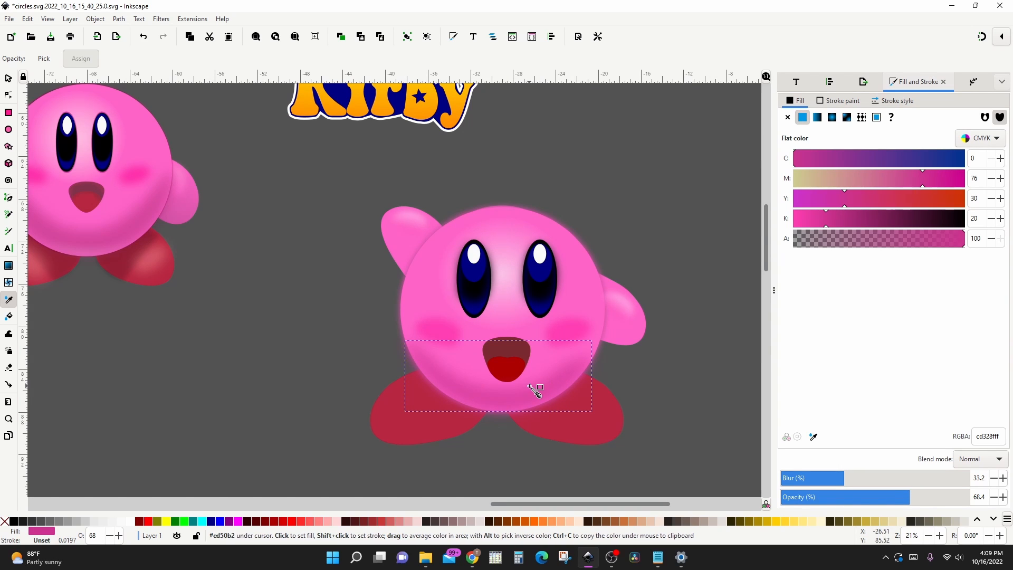
left_click(832, 477)
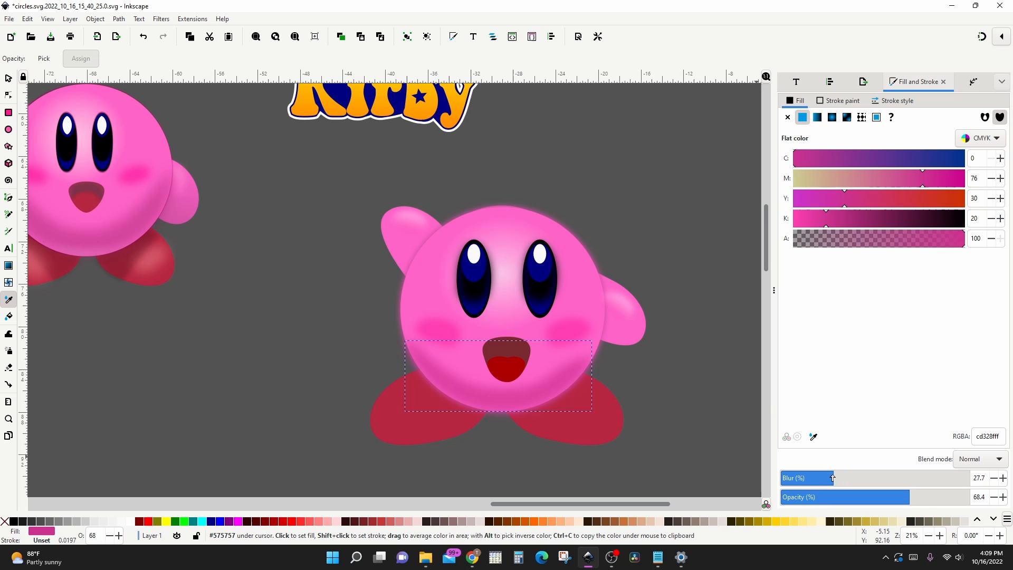
left_click(879, 496)
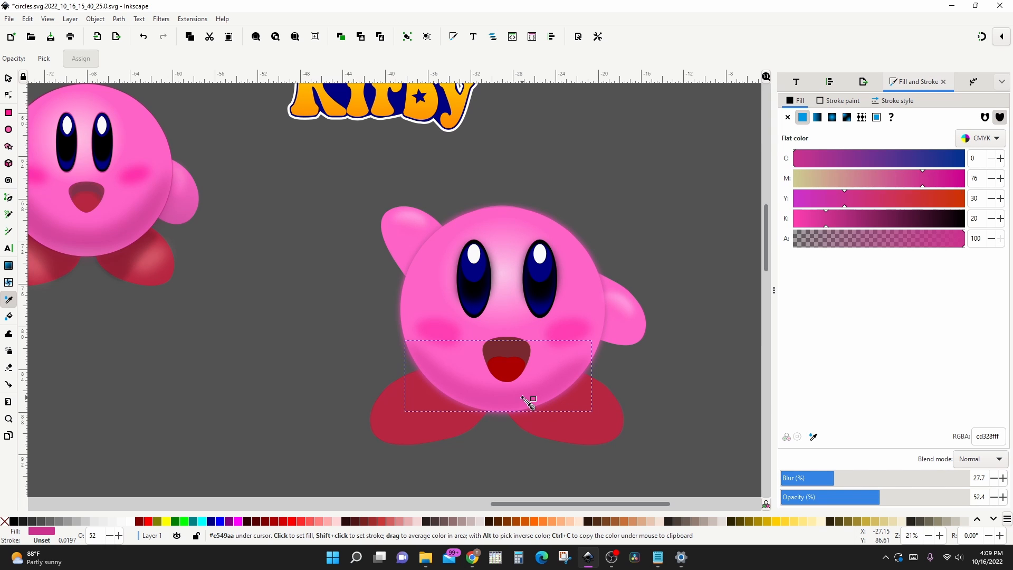
Duplicate the shading crescent and scale the copy to about 16.4 by 3.9 in along the body's lower edge
key("s")
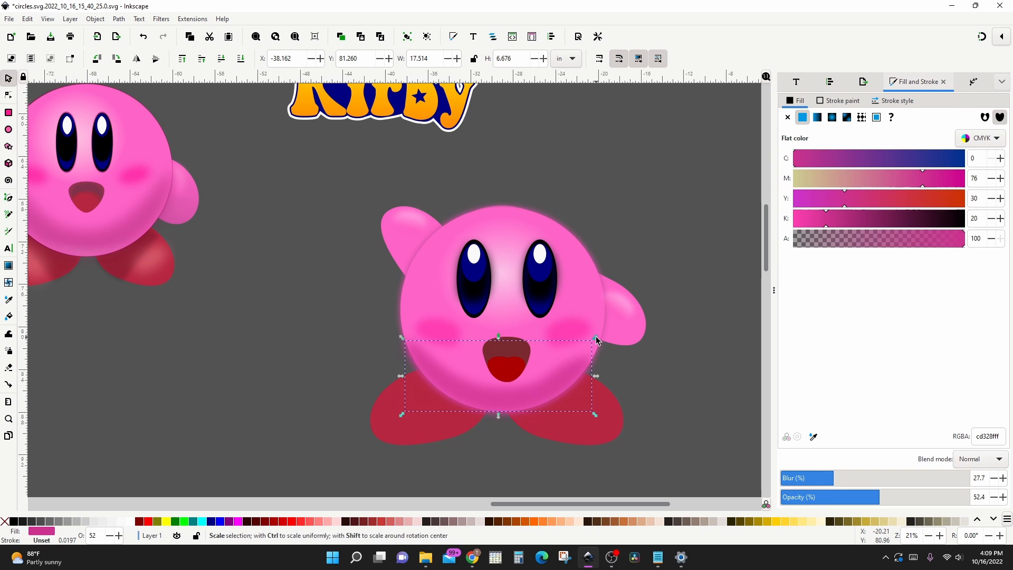
left_click_drag(595, 338, 582, 349)
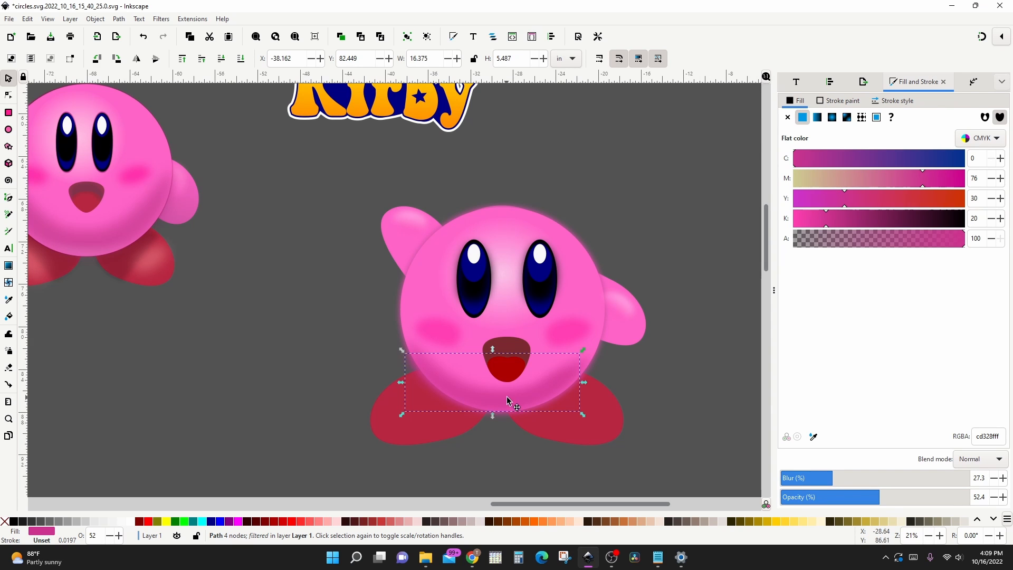
left_click_drag(507, 403, 515, 406)
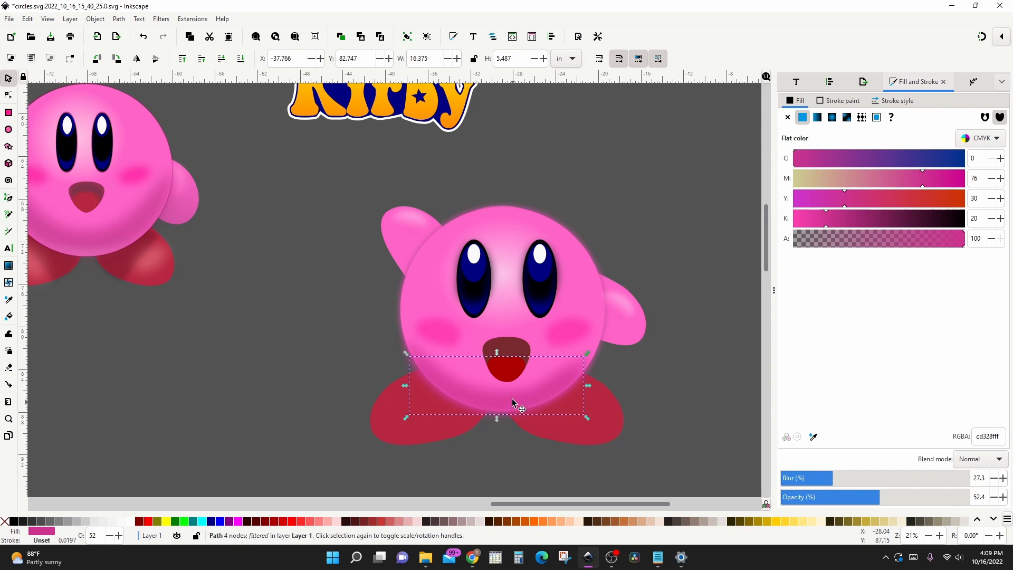
left_click_drag(496, 354, 497, 370)
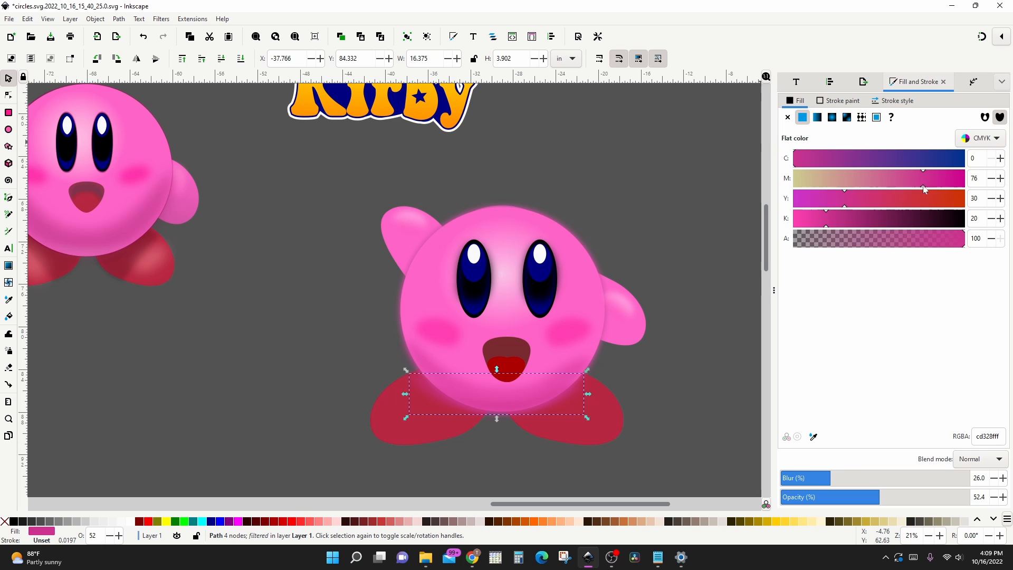
Recolour the crescent copy light grey with 0% magenta and 1% yellow, and move its left and middle nodes inside the body's edge
mouse_move(927, 188)
left_mouse_down()
mouse_move(817, 204)
mouse_move(784, 197)
left_mouse_up()
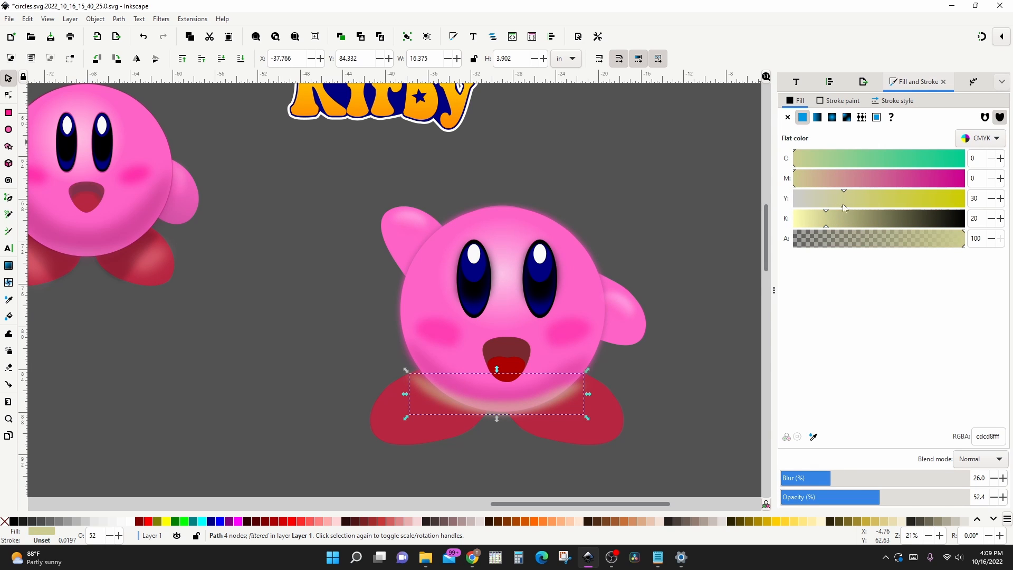
left_click_drag(844, 207, 797, 211)
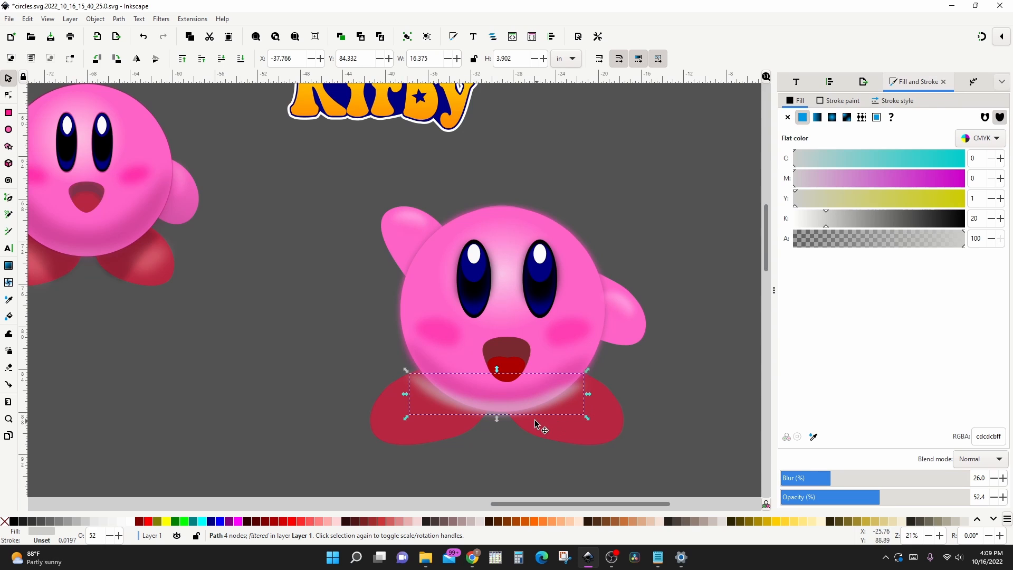
key("n")
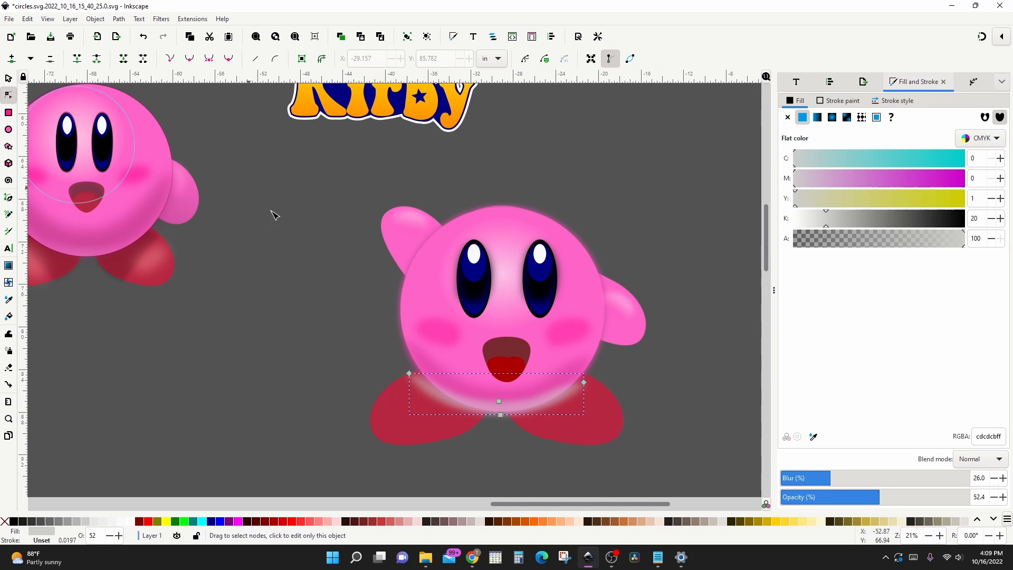
left_click_drag(409, 373, 430, 365)
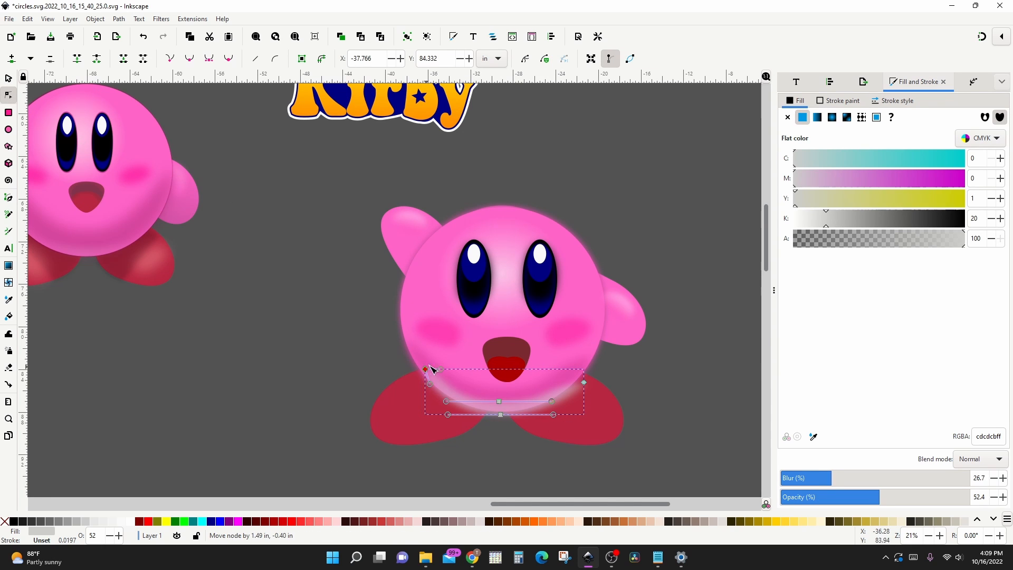
left_click_drag(483, 388, 498, 408)
left_click(617, 364)
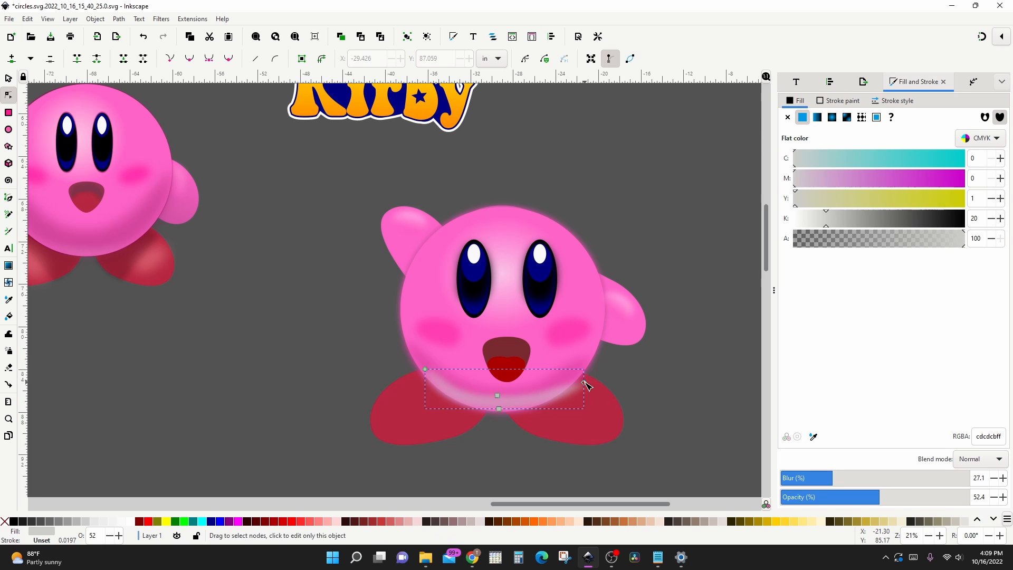
Shrink and reshape the grey crescent to about 11.9 by 2.1 in along the body's bottom and lower its opacity to 12.5%
key("s")
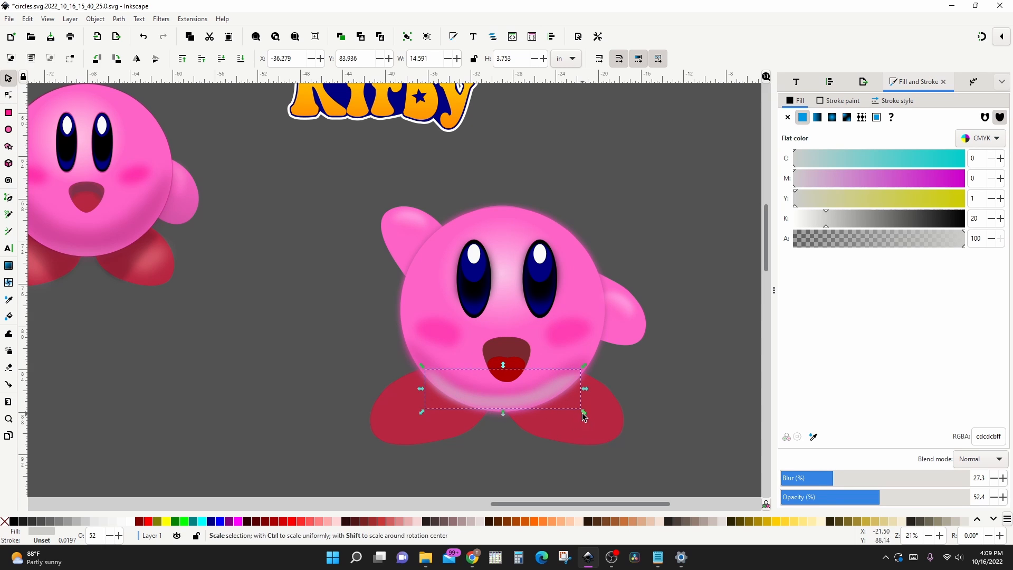
left_click_drag(583, 413, 571, 405)
left_click_drag(514, 395, 560, 391)
key("n")
mouse_move(453, 384)
left_mouse_down()
mouse_move(443, 387)
mouse_move(497, 399)
left_mouse_up()
scroll(511, 414, "up", 1)
left_click_drag(414, 375, 409, 376)
left_click_drag(581, 380, 587, 377)
key("s")
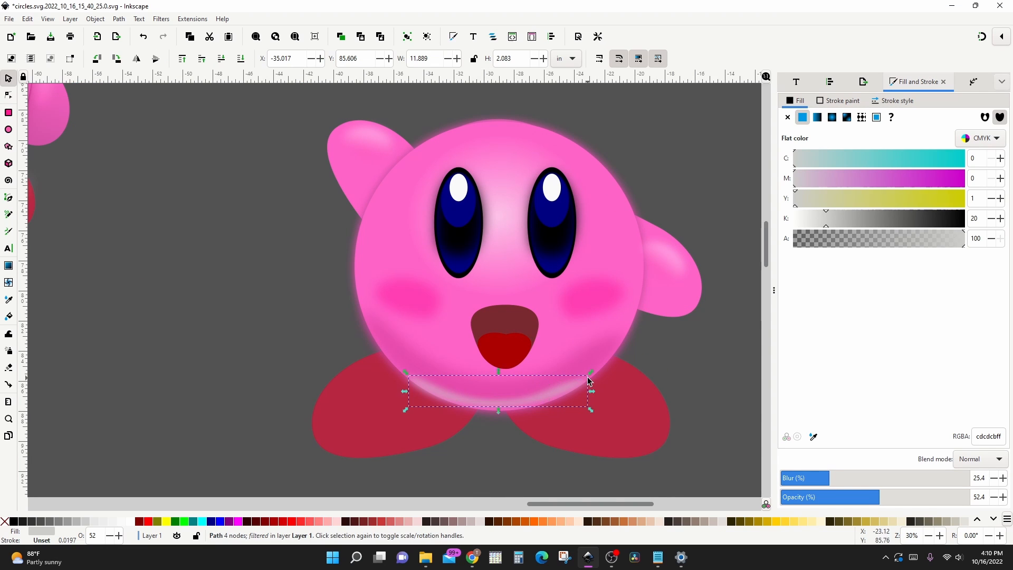
scroll(589, 380, "down", 1)
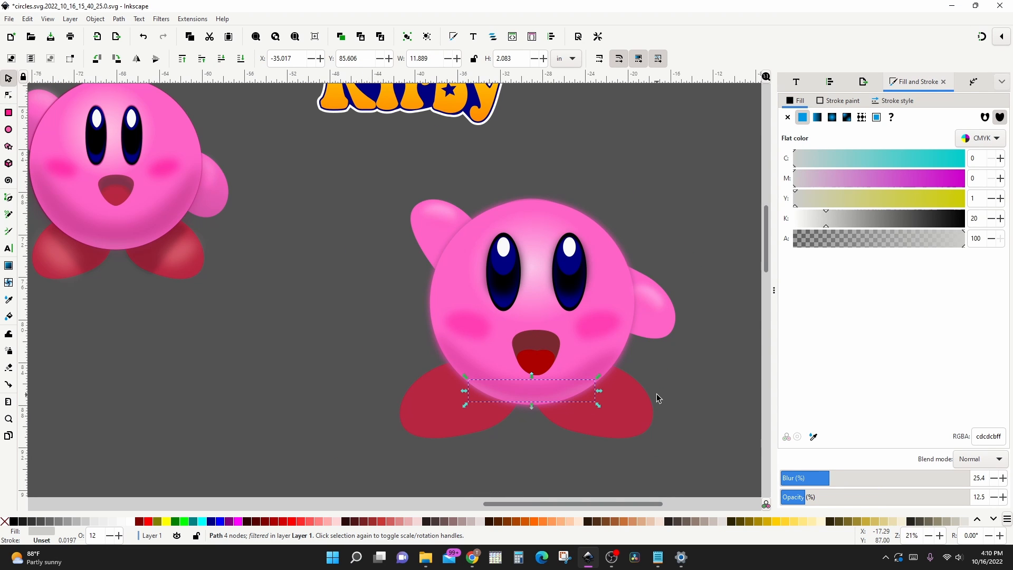
Raise the right foot to the front and draw a closed polygon over its inner half with the Pen tool
left_click(626, 405)
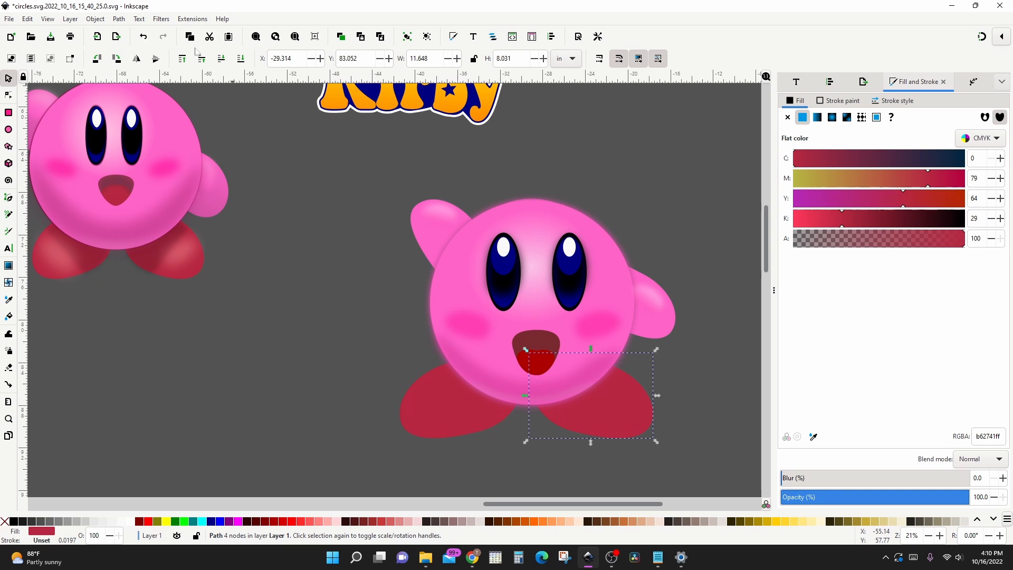
left_click(182, 58)
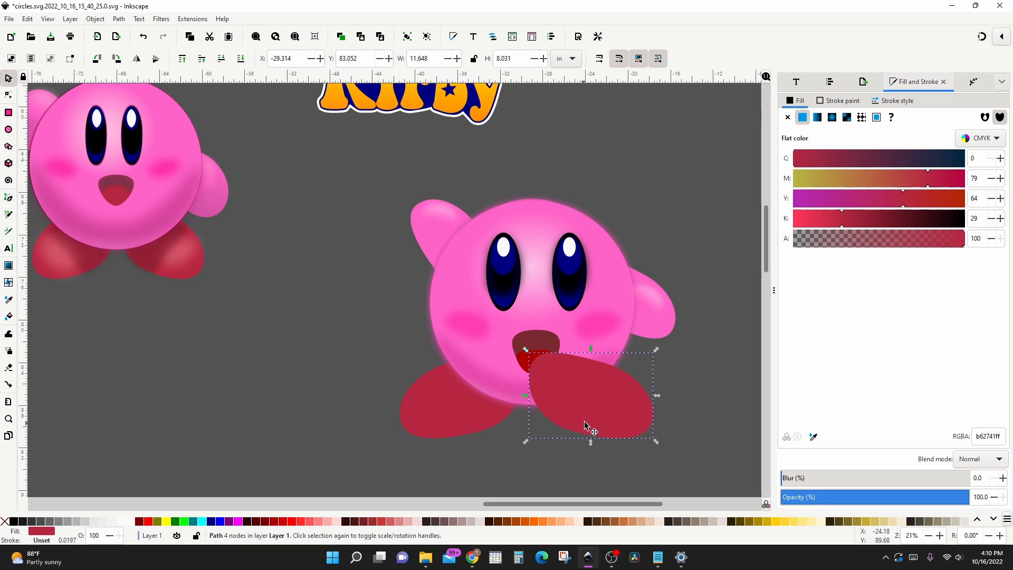
left_click(9, 198)
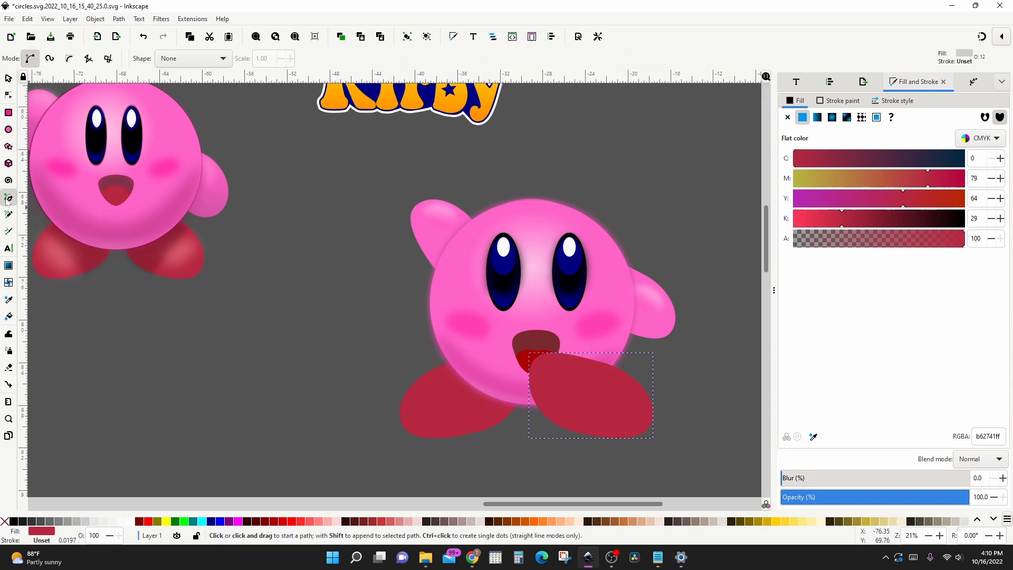
left_click(545, 353)
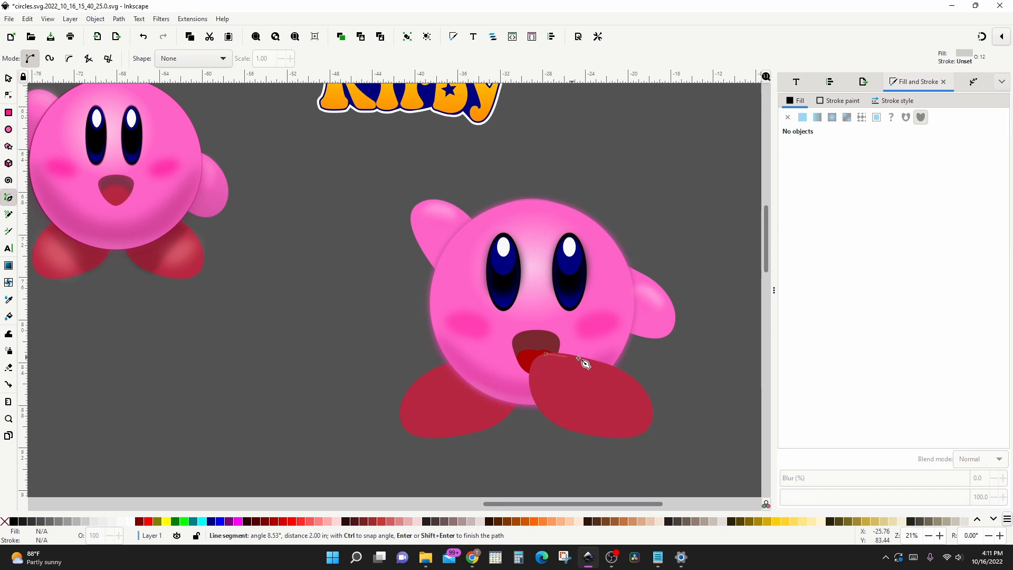
left_click(621, 371)
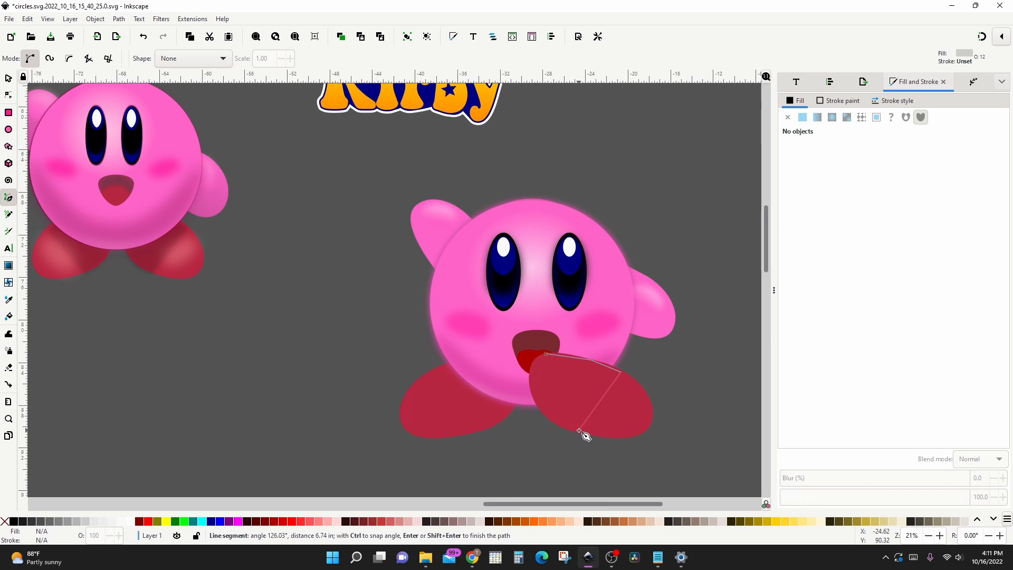
left_click_drag(580, 432, 552, 419)
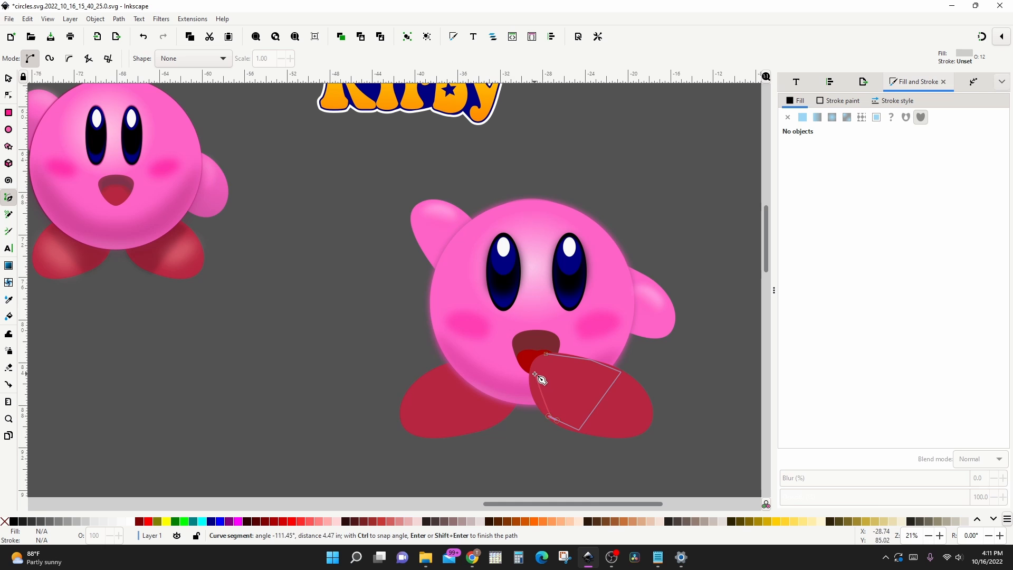
left_click(546, 354)
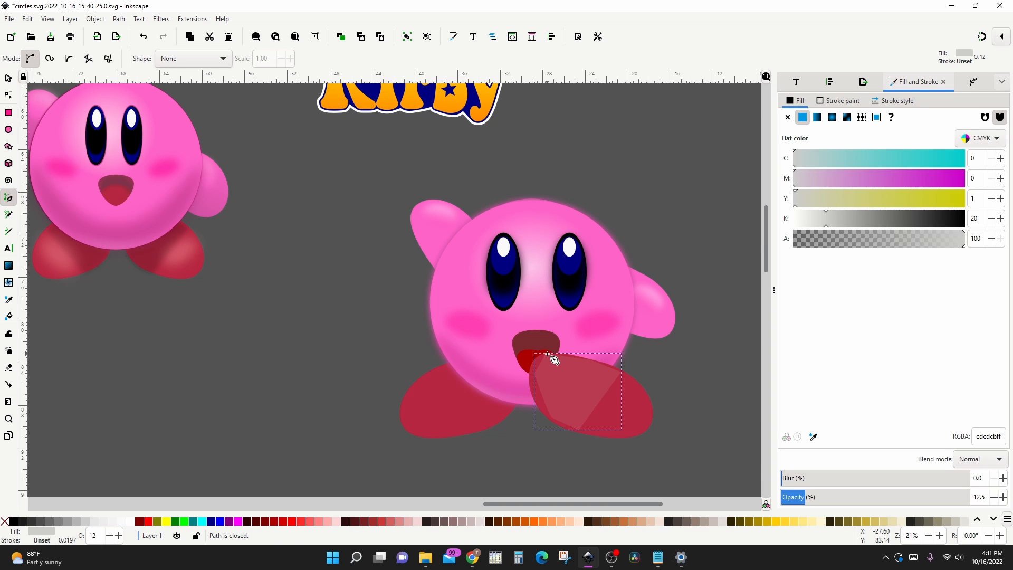
Set the polygon over the right foot to 100% opacity and darken its fill to 58% black
left_click_drag(801, 497, 971, 497)
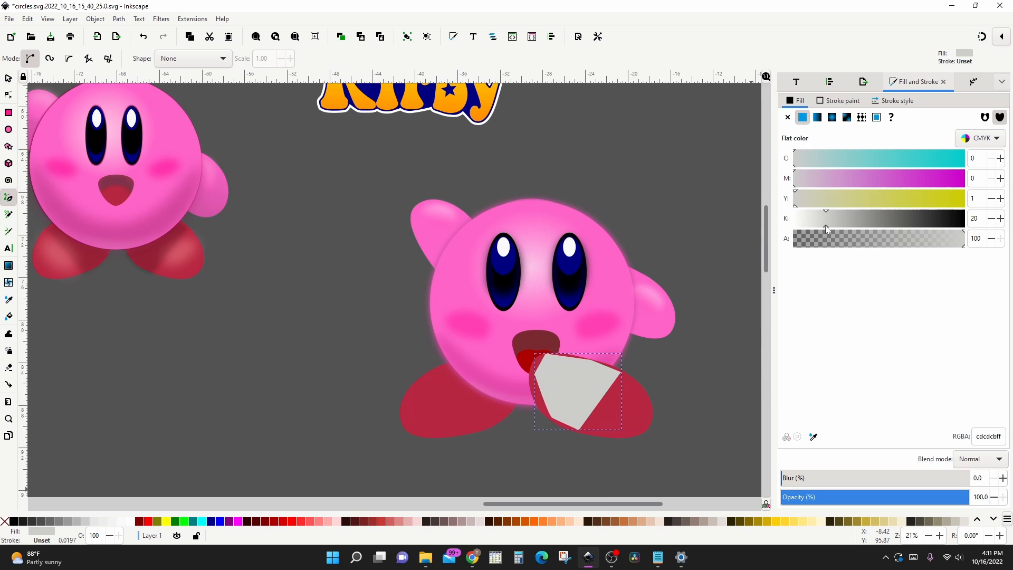
mouse_move(822, 228)
left_mouse_down()
mouse_move(889, 223)
mouse_move(869, 221)
left_mouse_up()
left_click_drag(889, 222, 892, 224)
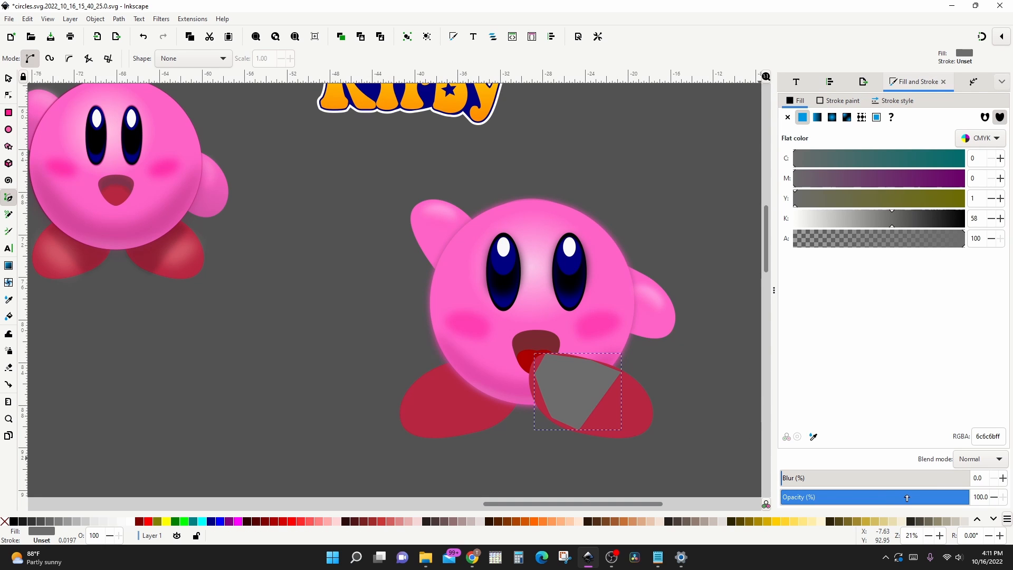
Blur the grey polygon over the right foot by 32.1% and lower its opacity to 21.1%
left_click(906, 497)
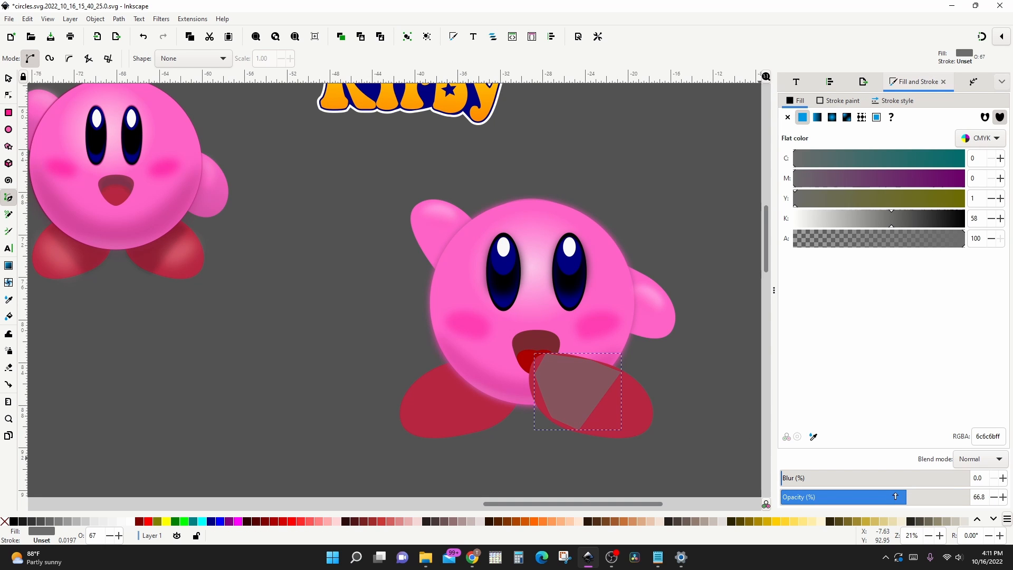
left_click(895, 496)
left_click(873, 502)
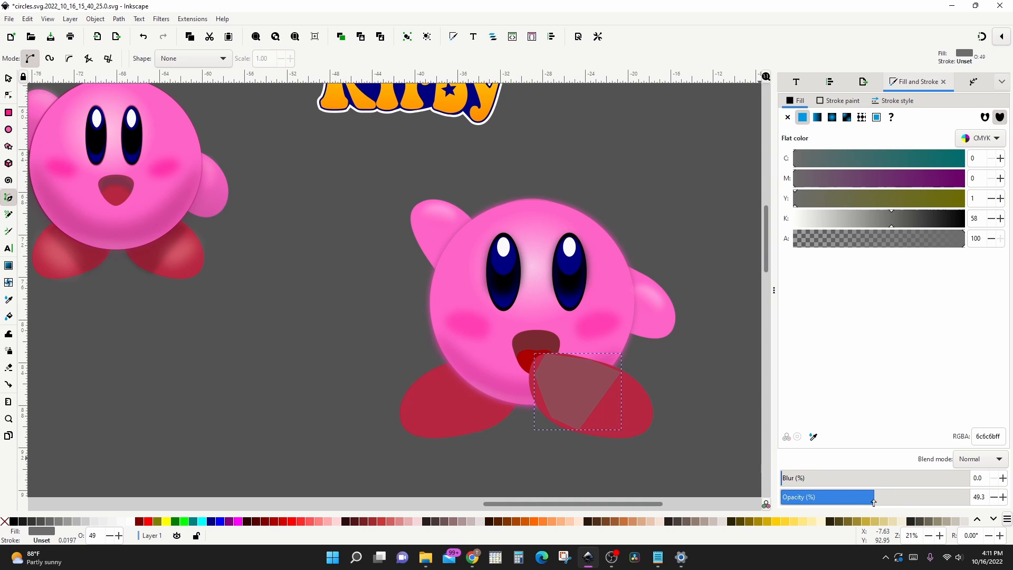
left_click(840, 478)
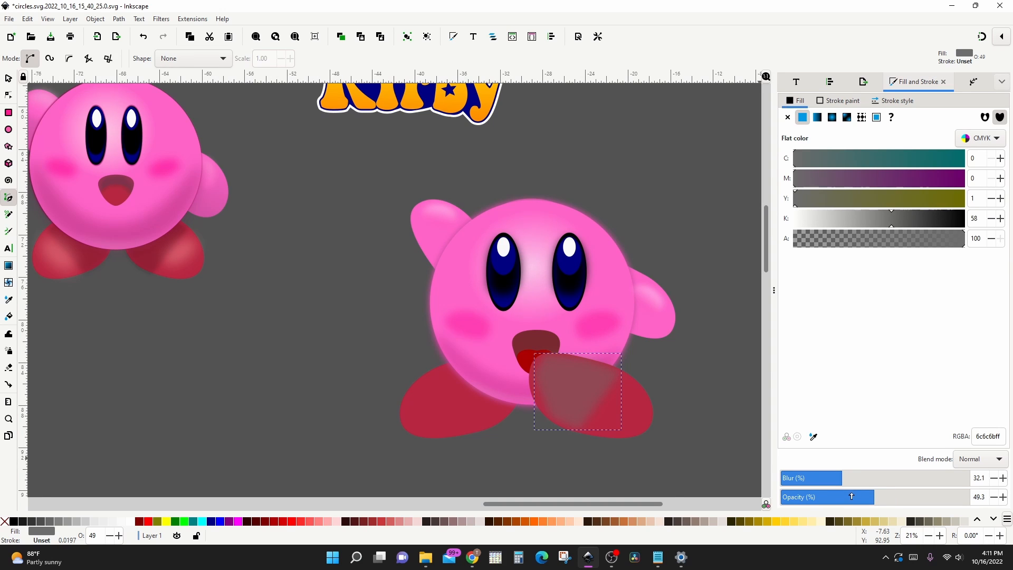
left_click(850, 496)
left_click(833, 497)
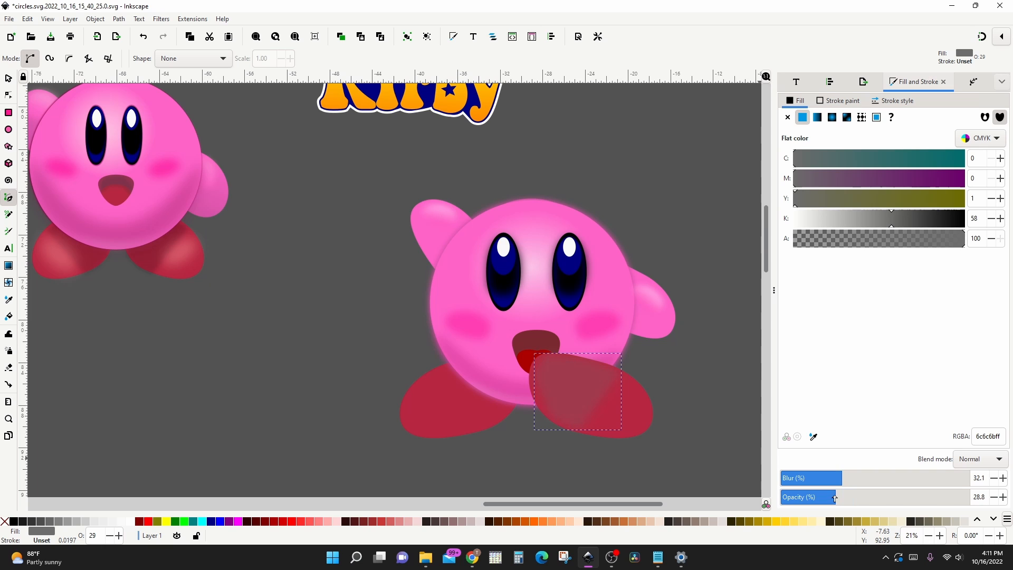
left_click(811, 499)
Send the right foot and its shading polygon together to the back, behind the body
key("s")
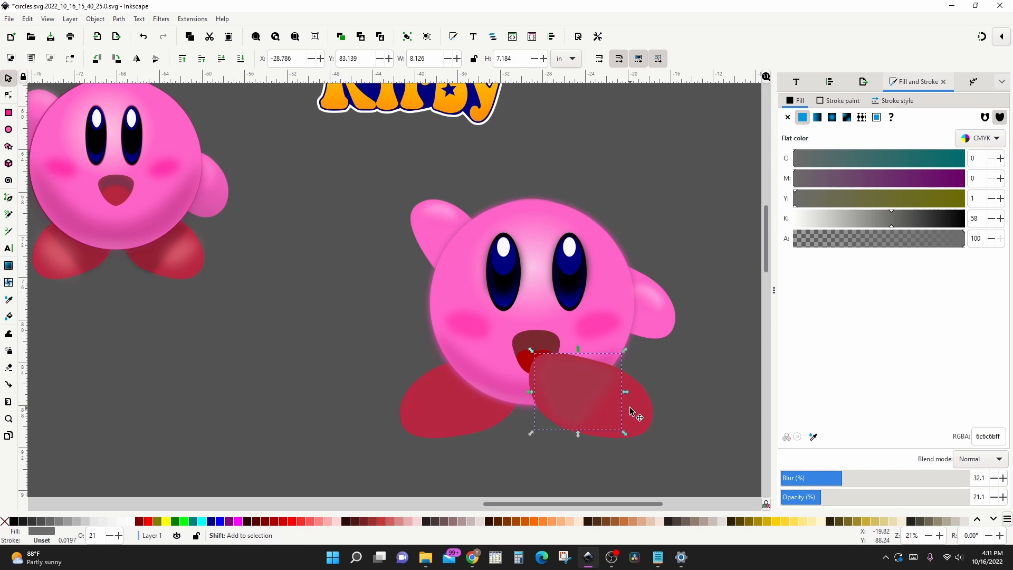
left_click(630, 408, "shift")
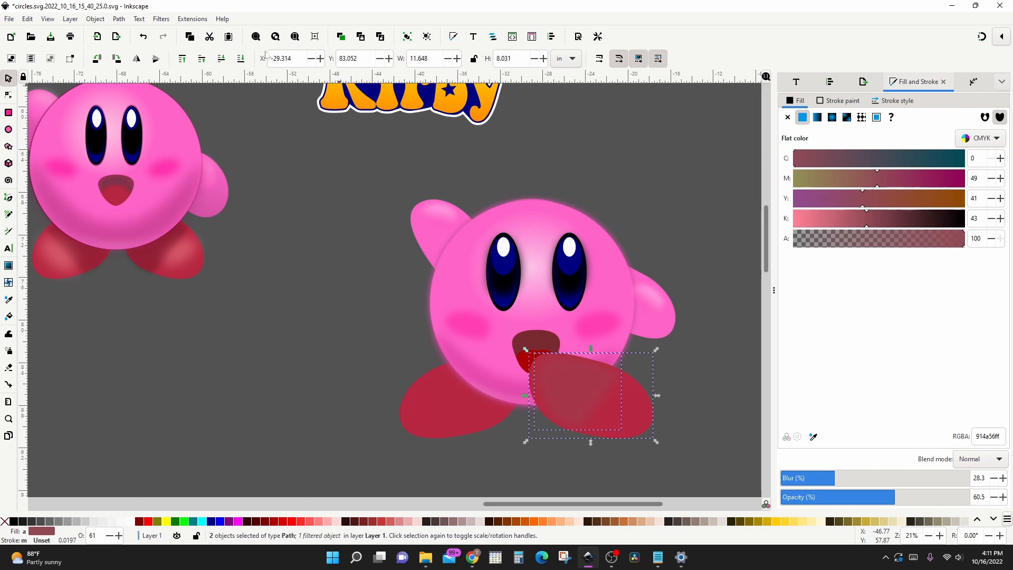
left_click(241, 59)
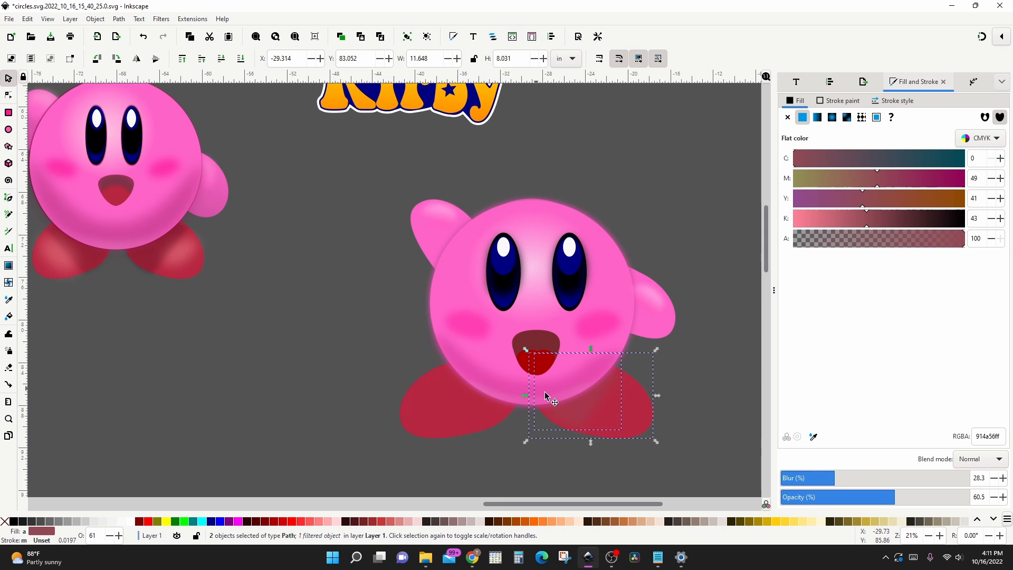
left_click(674, 376)
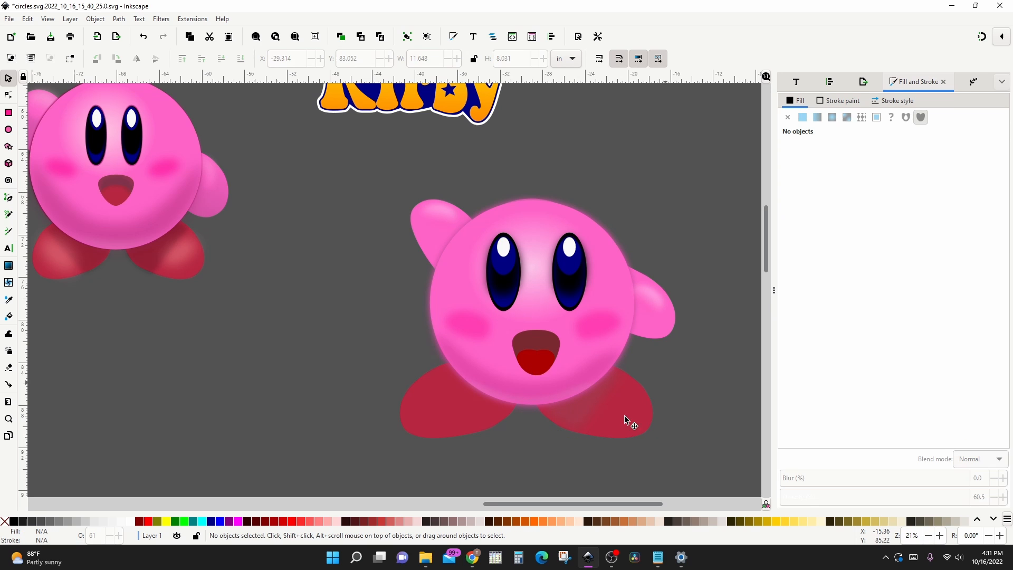
Rotate the right foot's shading polygon slightly clockwise and set its opacity to 32.1% and blur to 27.1%
left_click(577, 411)
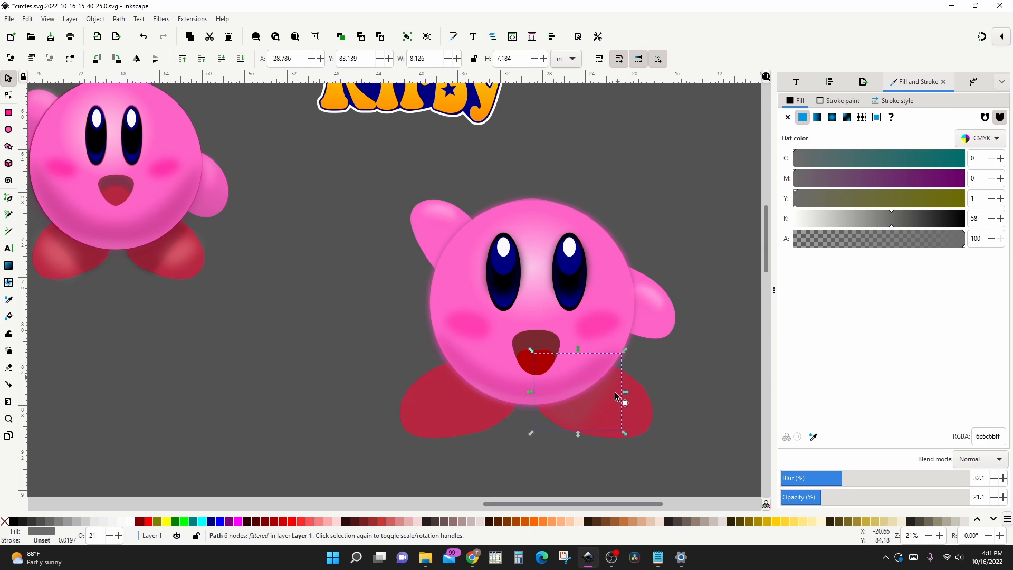
left_click(581, 409)
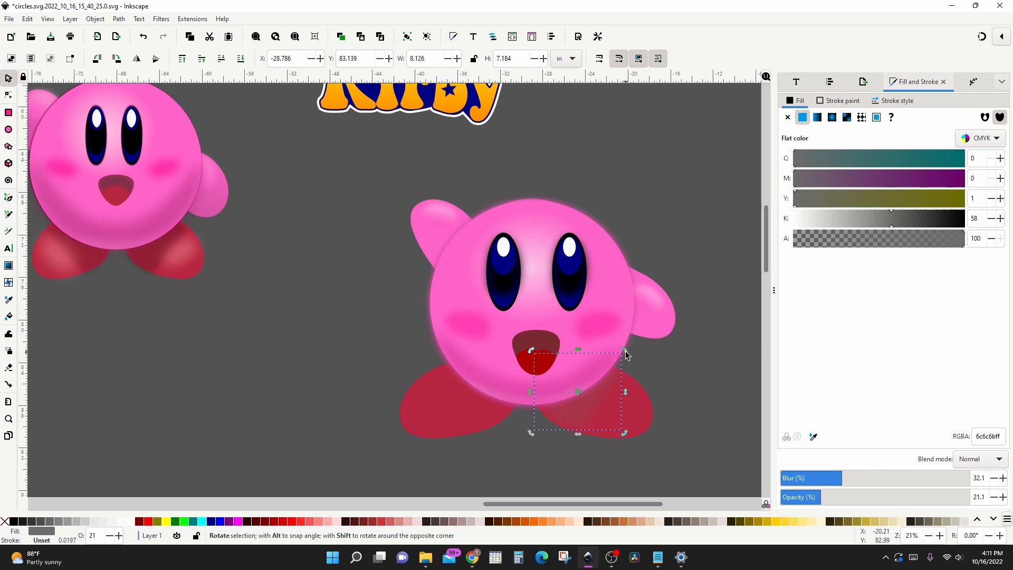
left_click_drag(626, 355, 641, 360)
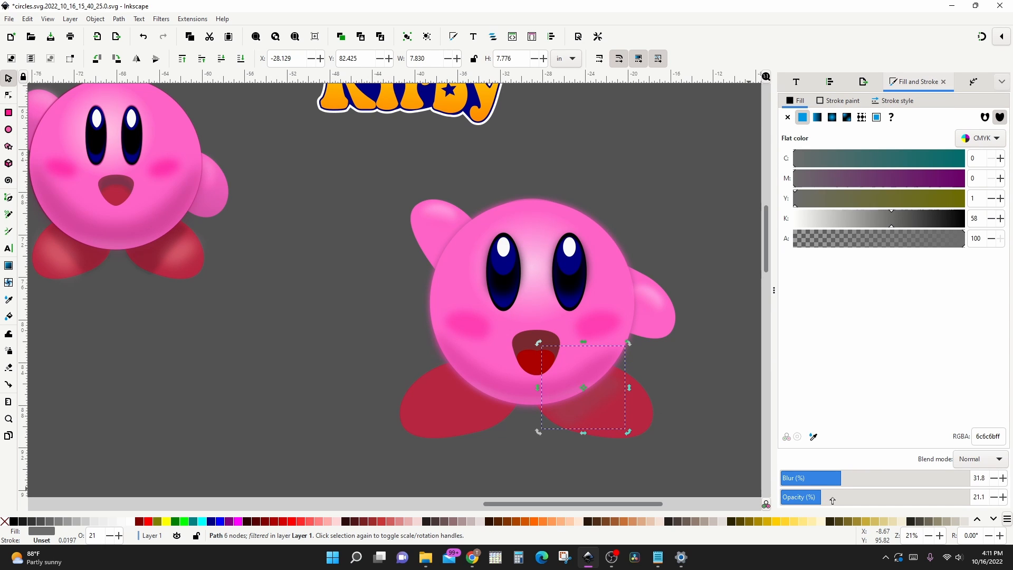
left_click_drag(833, 500, 840, 495)
left_click(831, 477)
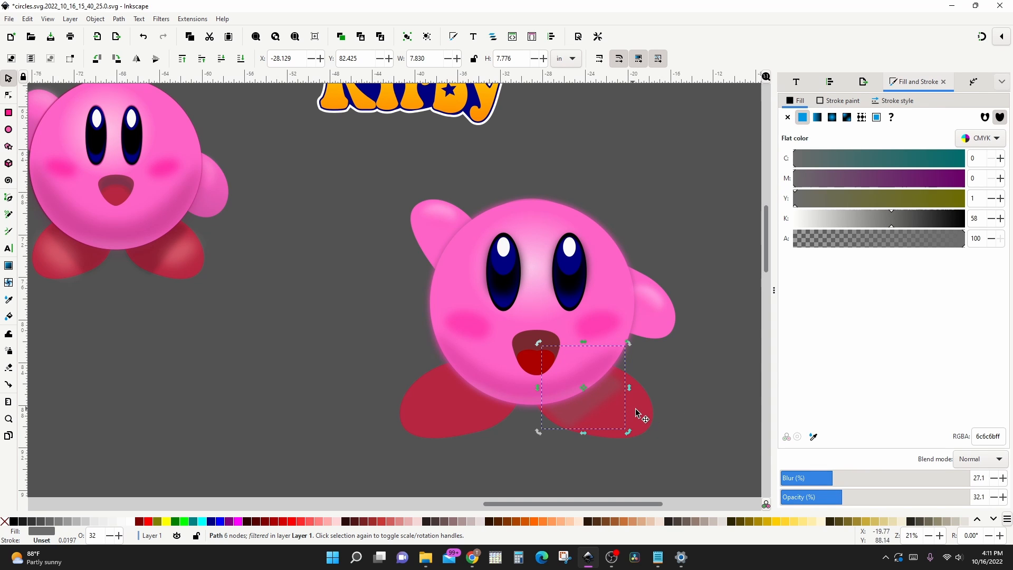
Move the shading polygon's right, lower-left and upper nodes outward so it covers more of the right foot
left_click(607, 402)
left_click(9, 95)
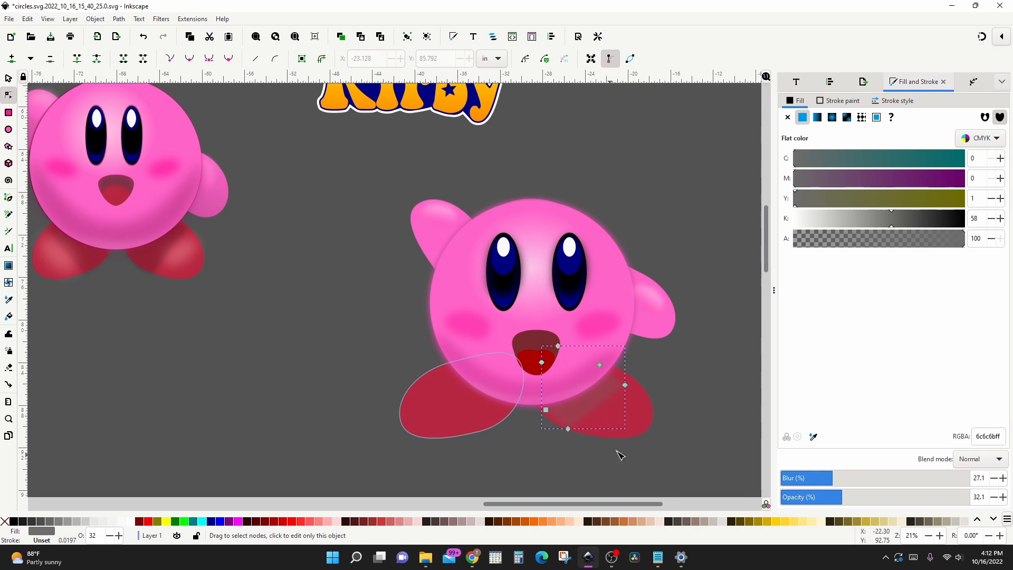
left_click_drag(625, 385, 631, 380)
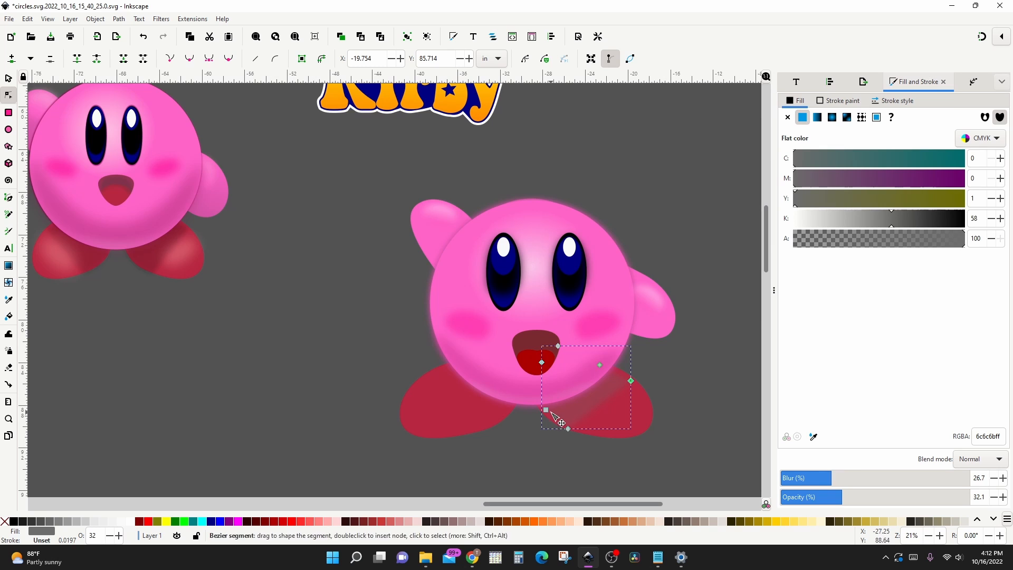
left_click_drag(546, 410, 546, 414)
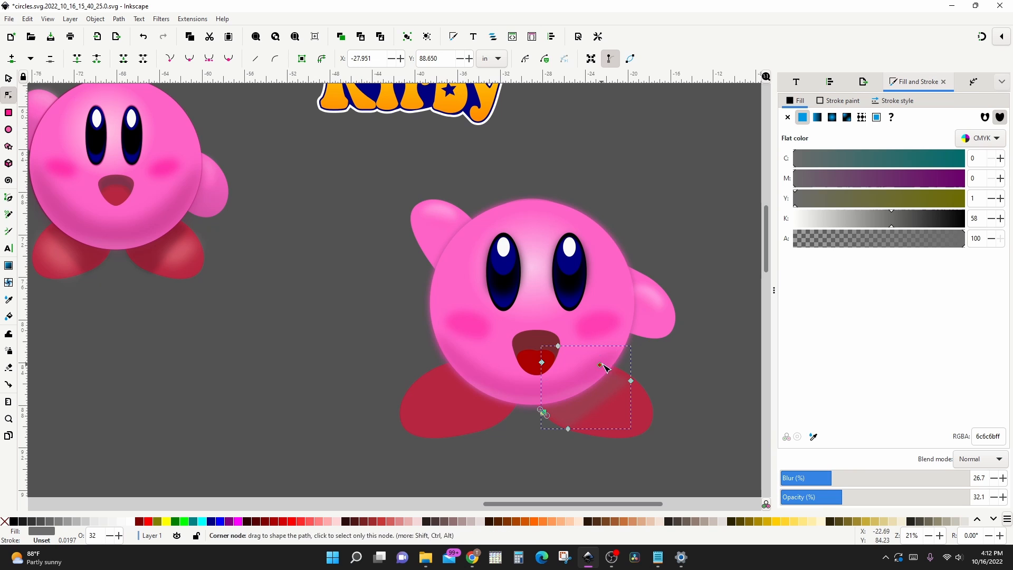
left_click_drag(600, 364, 621, 371)
Set the right foot shading's blur to 33.5% and darken its fill to 84% black
key("s")
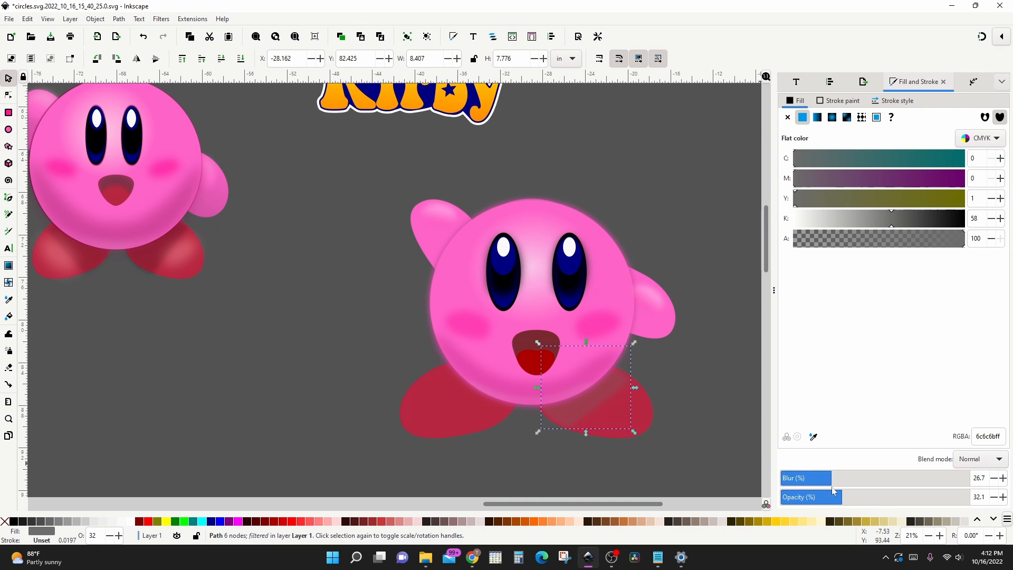
left_click(843, 478)
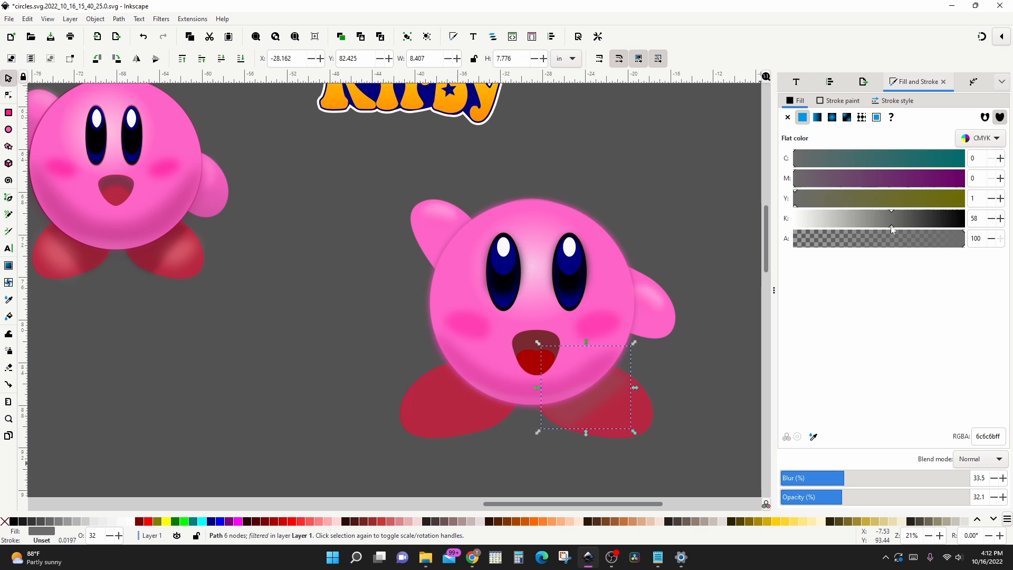
left_click_drag(878, 223, 938, 211)
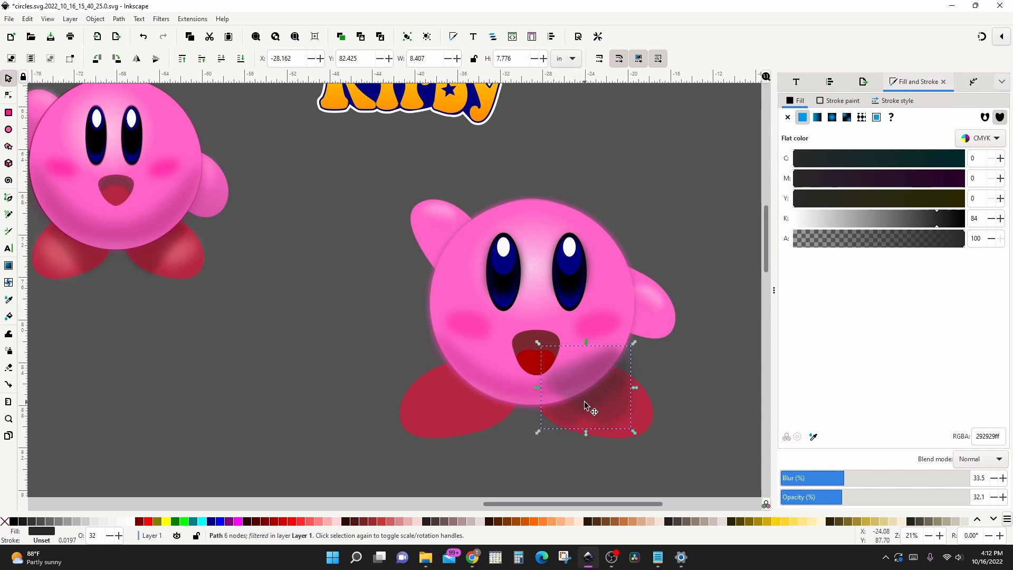
Place a mirrored copy of the dark shading on the left foot, stacked above the foot but behind the body
left_click_drag(580, 406, 463, 401)
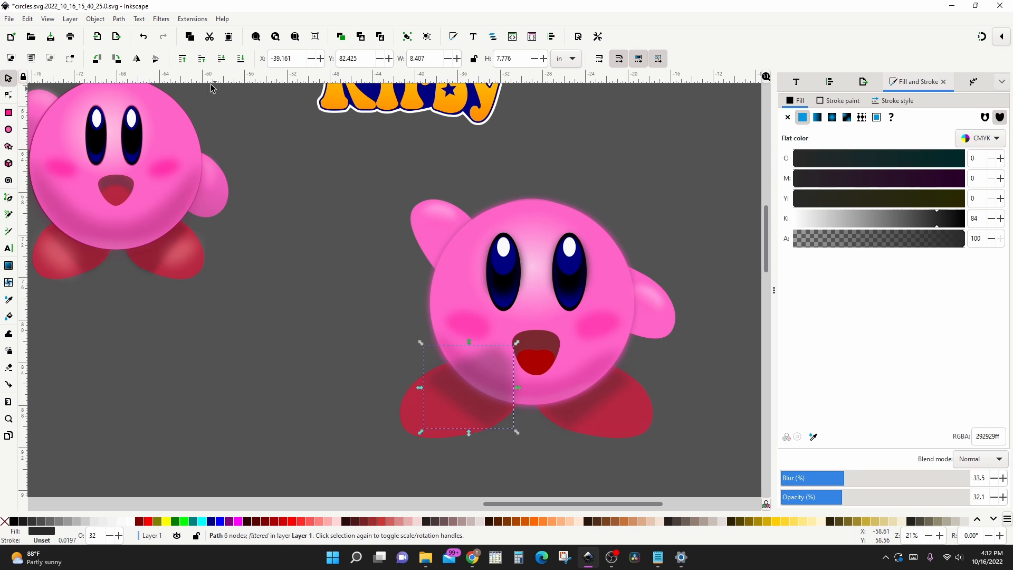
left_click(240, 59)
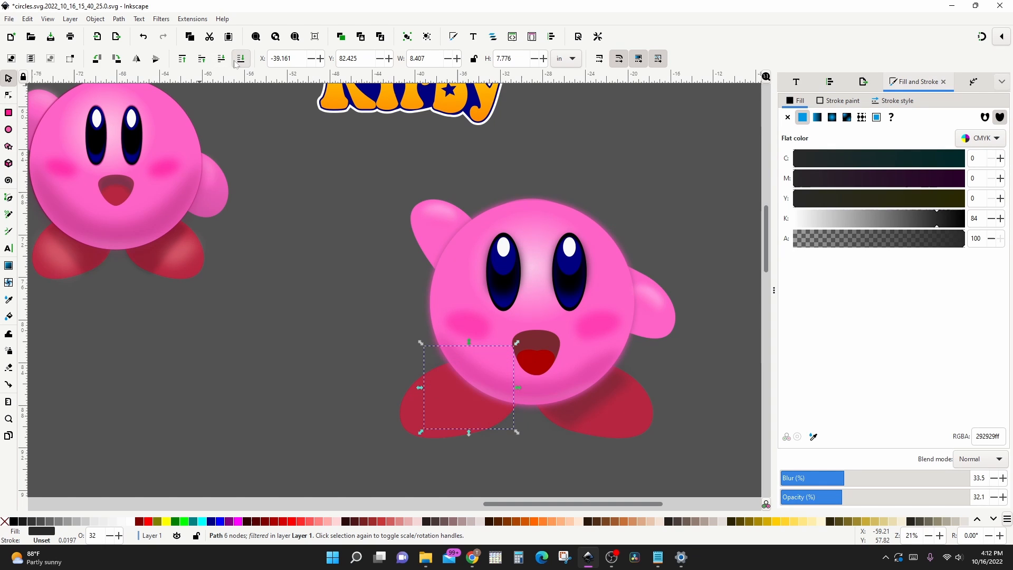
left_click(206, 60)
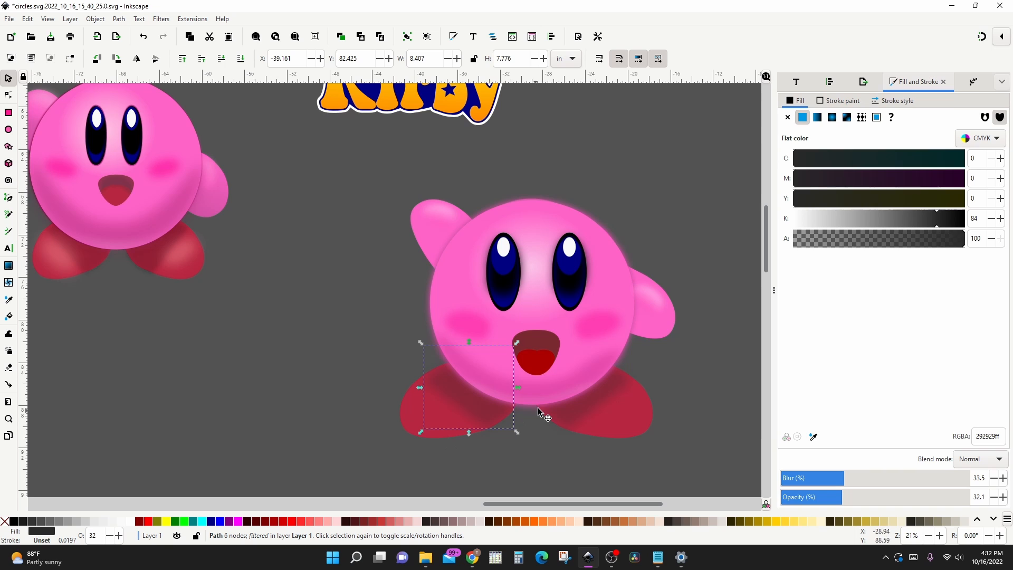
Copy the right arm's highlight onto the right foot and recolour its first gradient stop to 2% magenta and 0% yellow
left_click(656, 296)
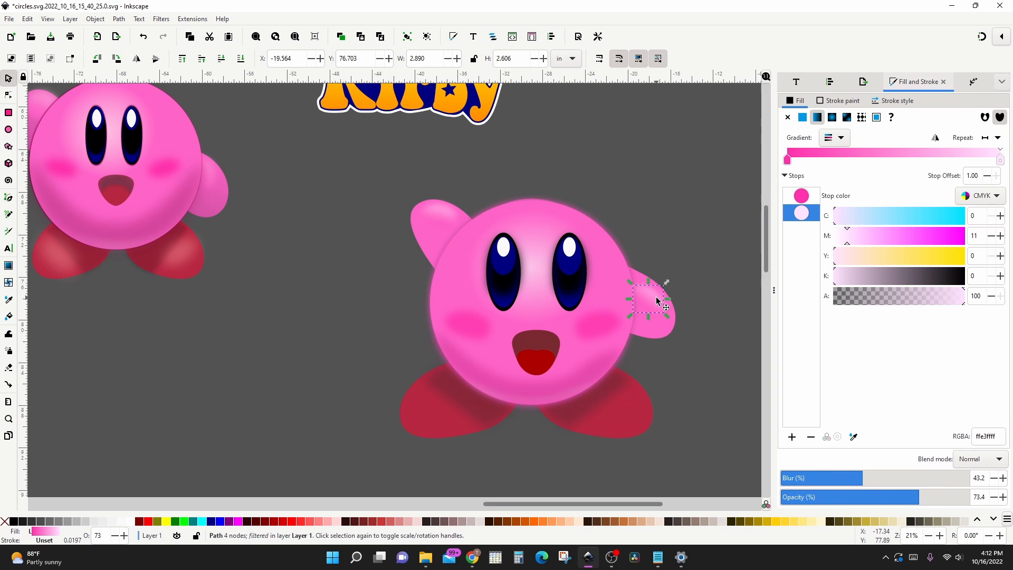
key("ctrl")
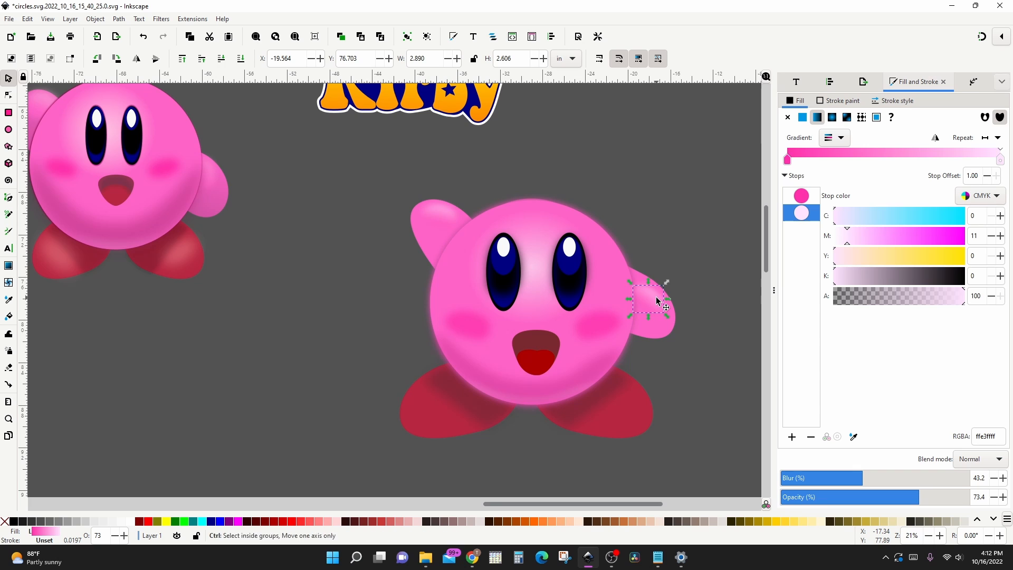
left_click_drag(656, 300, 630, 415)
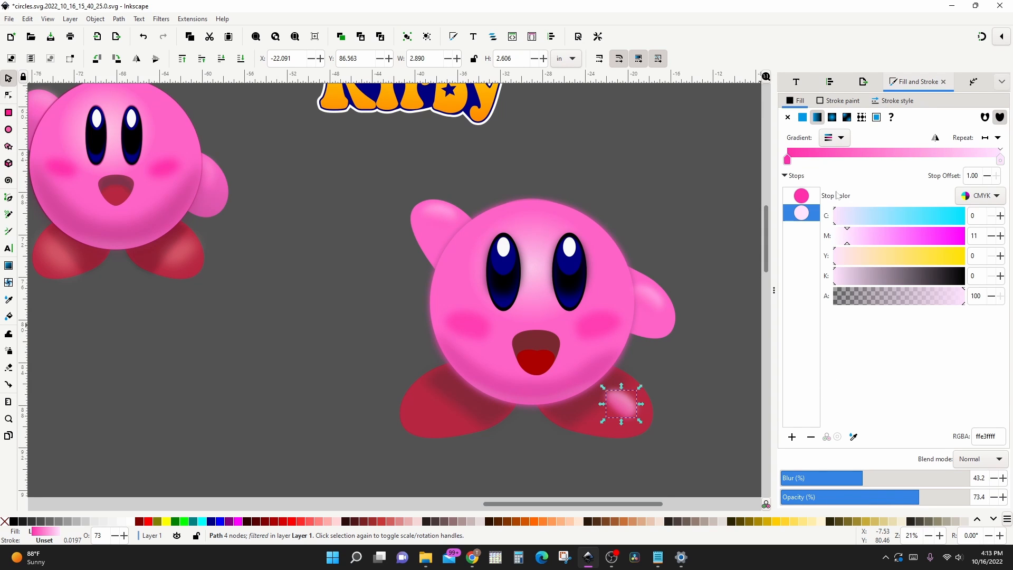
left_click(786, 158)
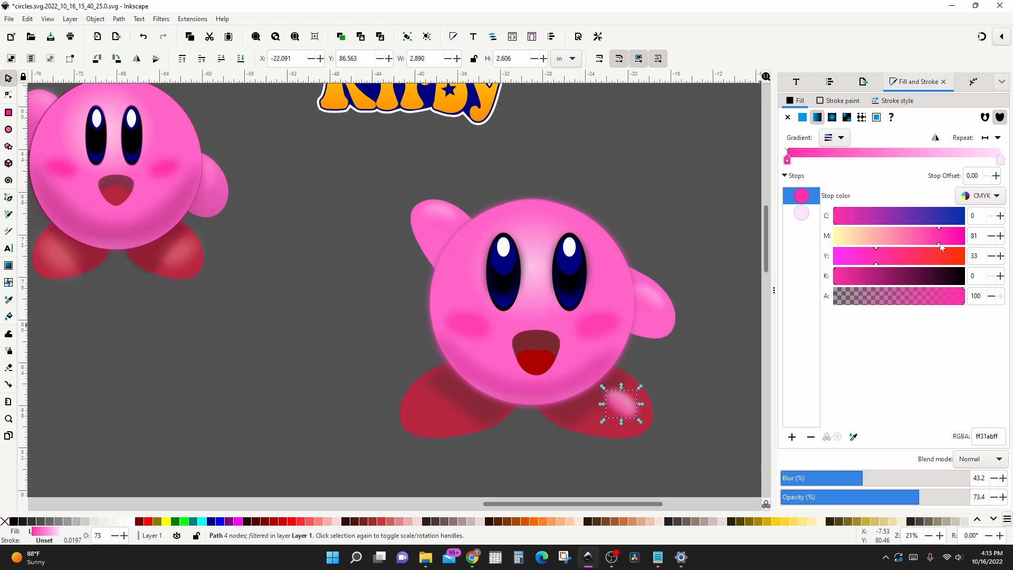
left_click_drag(942, 246, 835, 242)
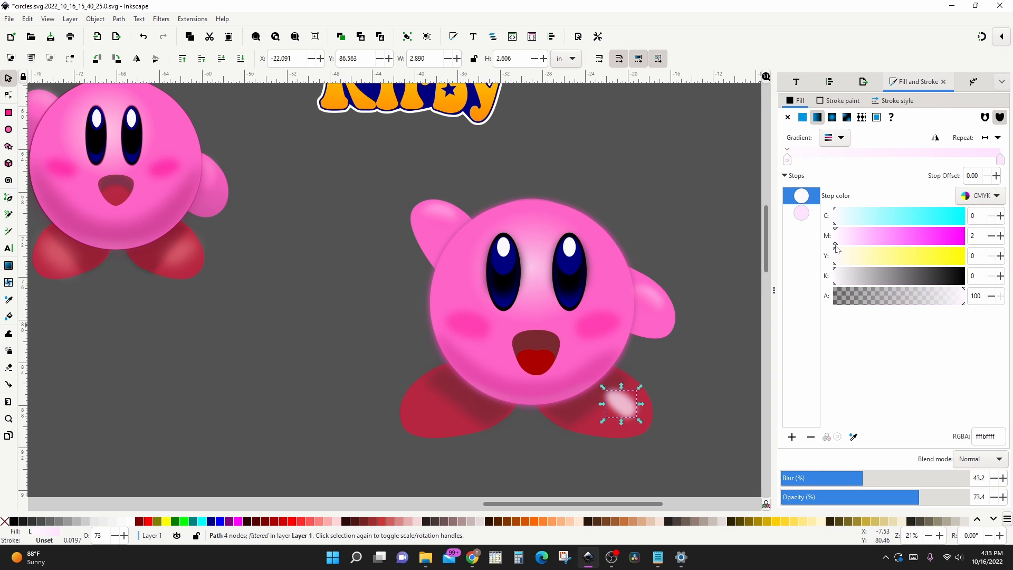
Rotate the right foot's highlight clockwise to slant along the shading edge and lower its opacity to 36.6%
left_click(641, 424)
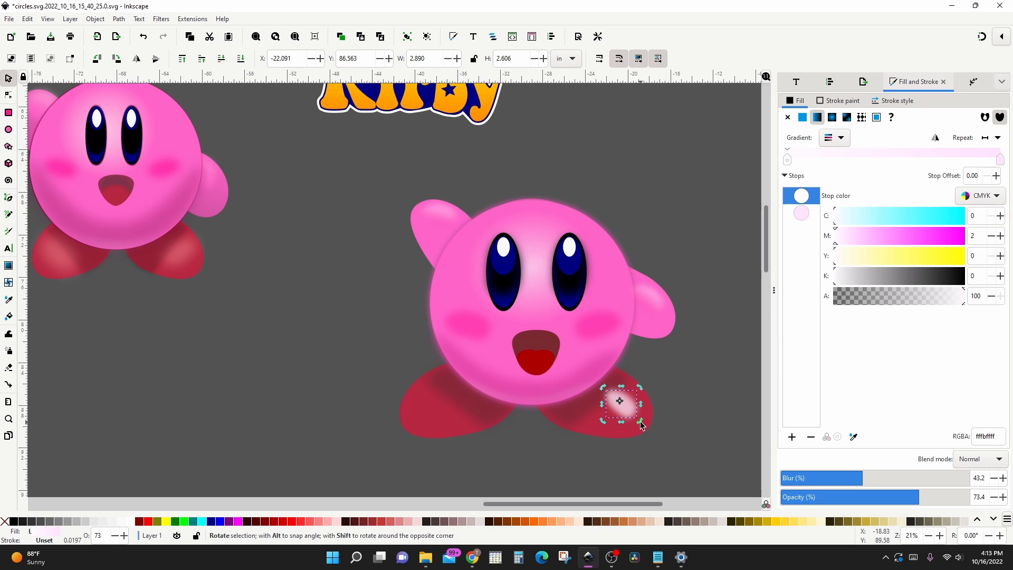
left_click_drag(641, 424, 611, 416)
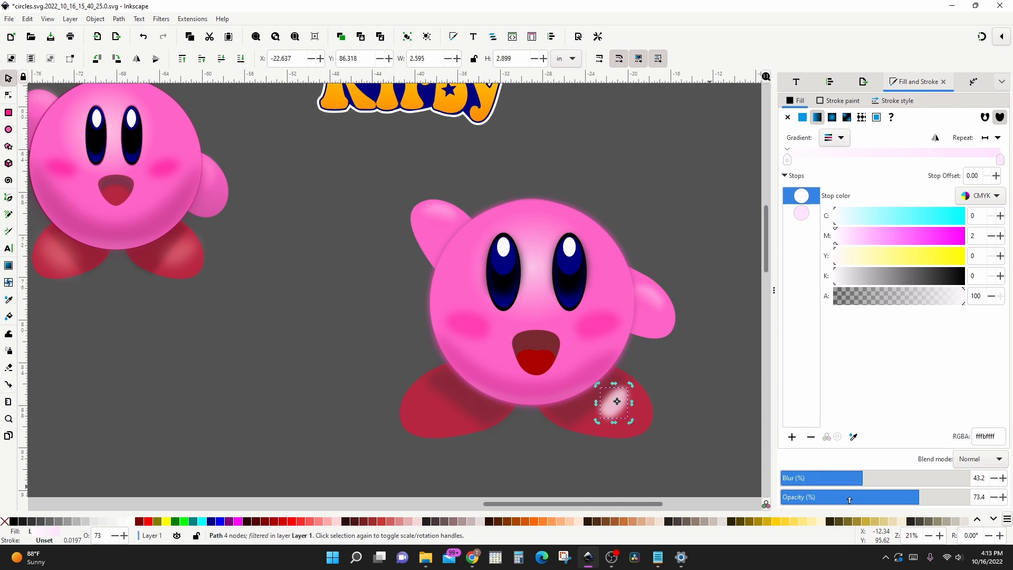
left_click(849, 499)
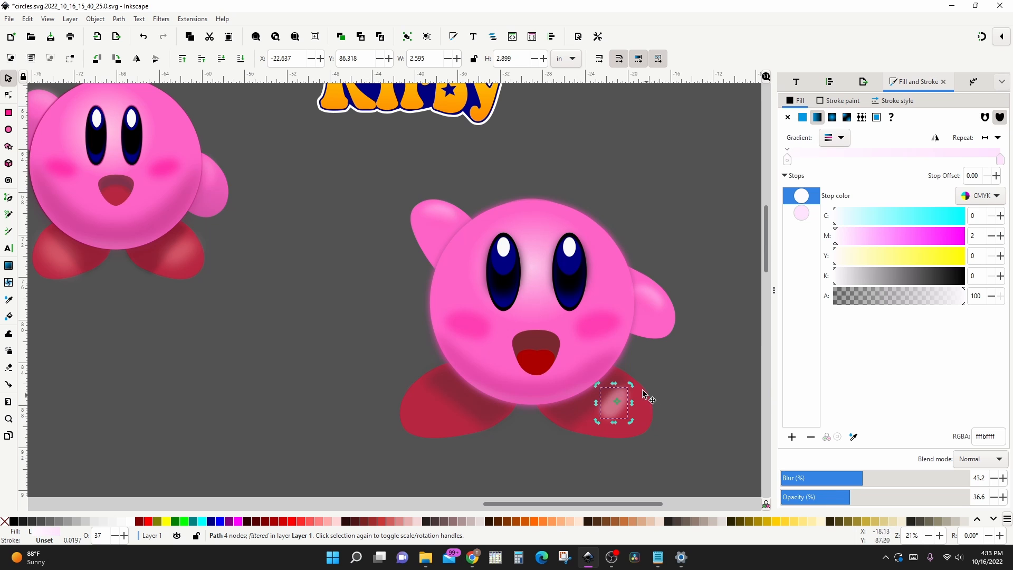
Reshape the foot highlight by its nodes to about 4.5 by 3.2 in, widening it across the right foot's outer half
left_click(9, 95)
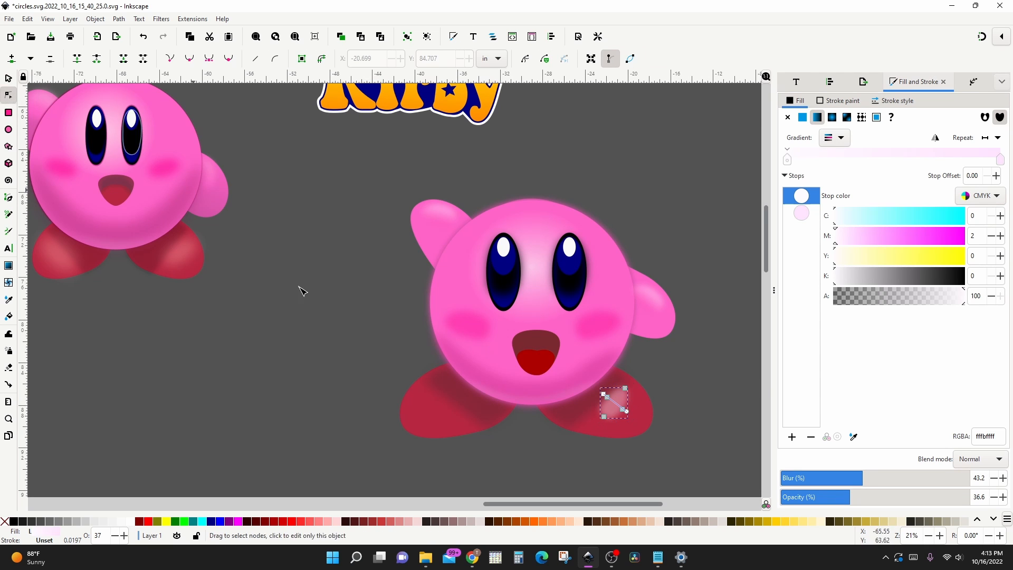
left_click_drag(625, 389, 634, 383)
left_click_drag(600, 415, 637, 413)
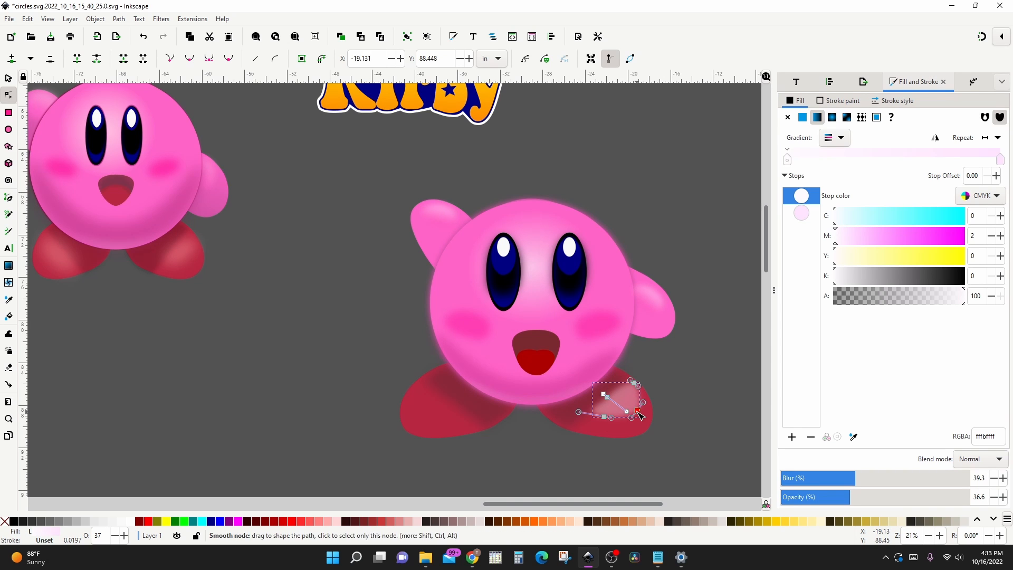
Lower the right foot highlight's opacity to 26% and increase its blur to 52.1%
key("s")
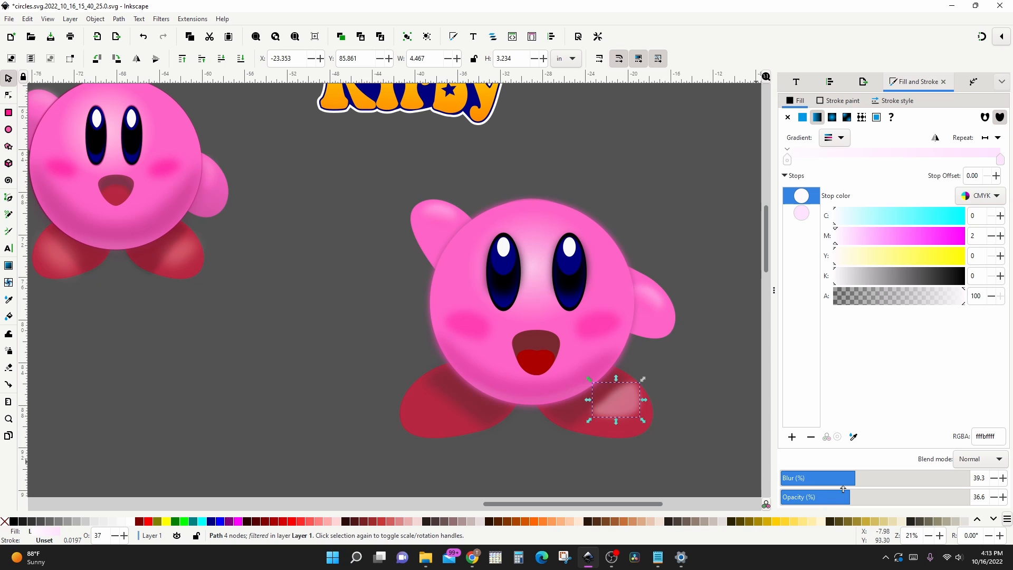
left_click(829, 497)
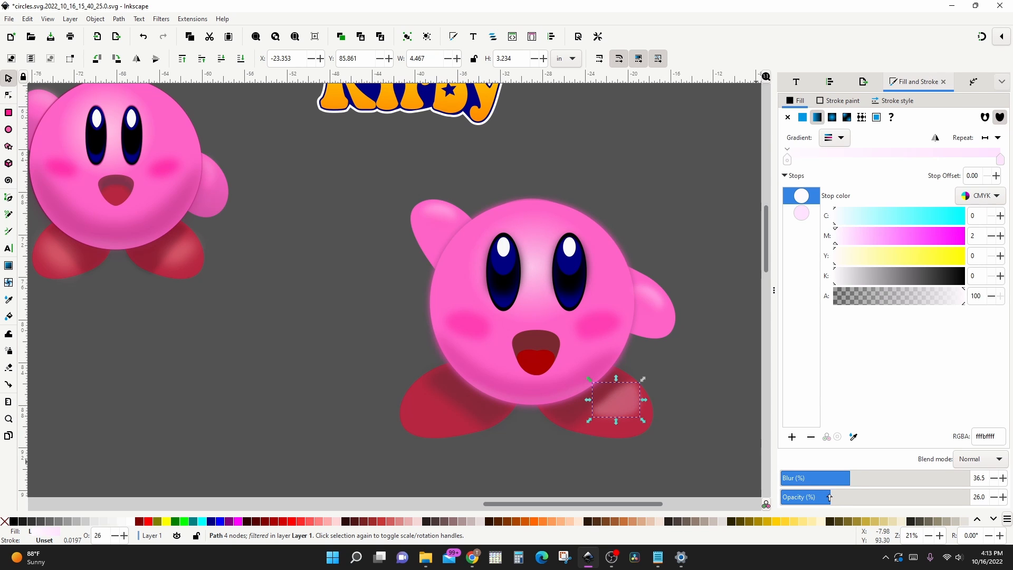
left_click(875, 478)
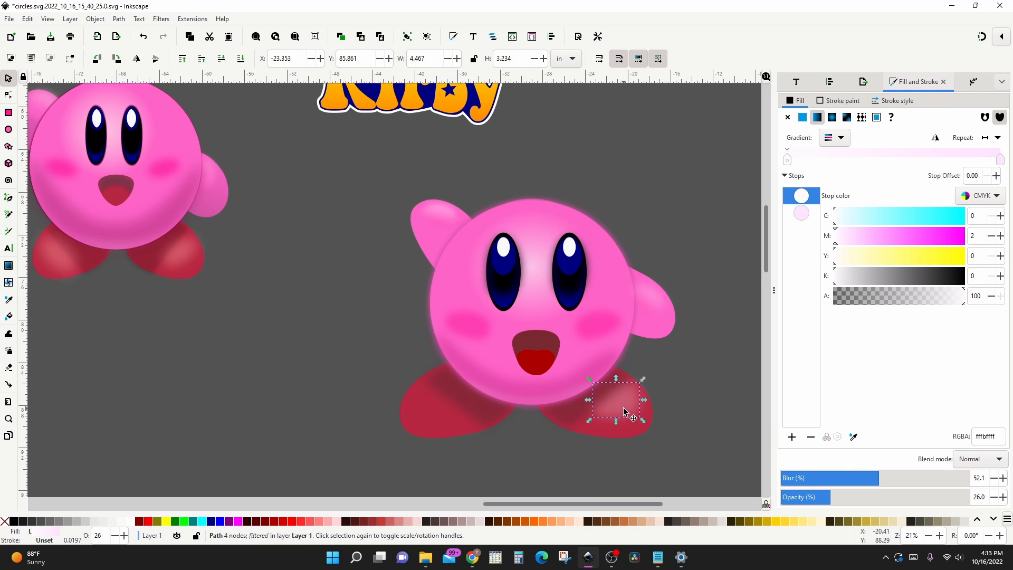
Duplicate the right foot's highlight, flip the copy horizontally and place it on the left foot's outer half
key("ctrl+d")
key("h")
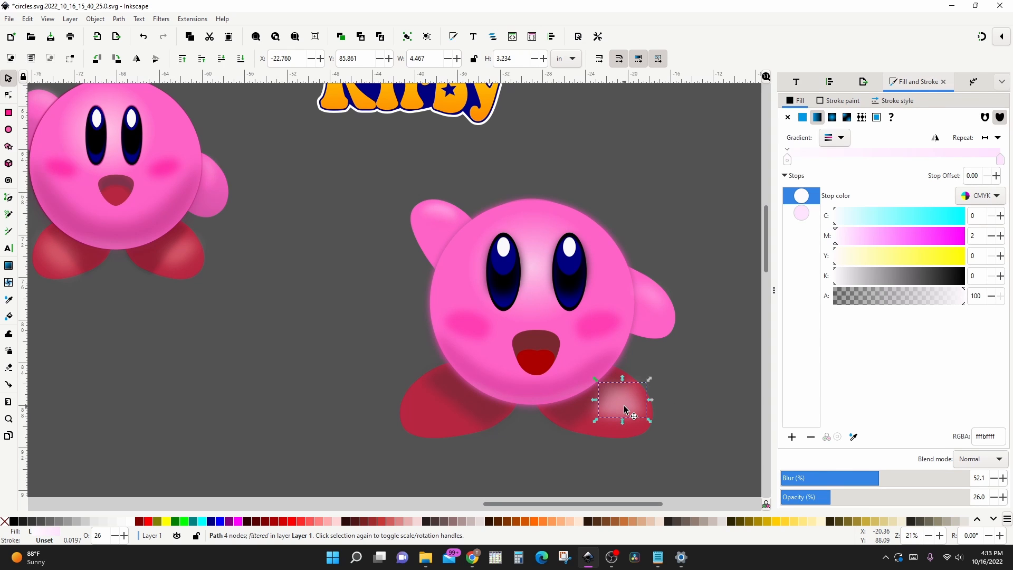
left_click_drag(615, 403, 435, 435)
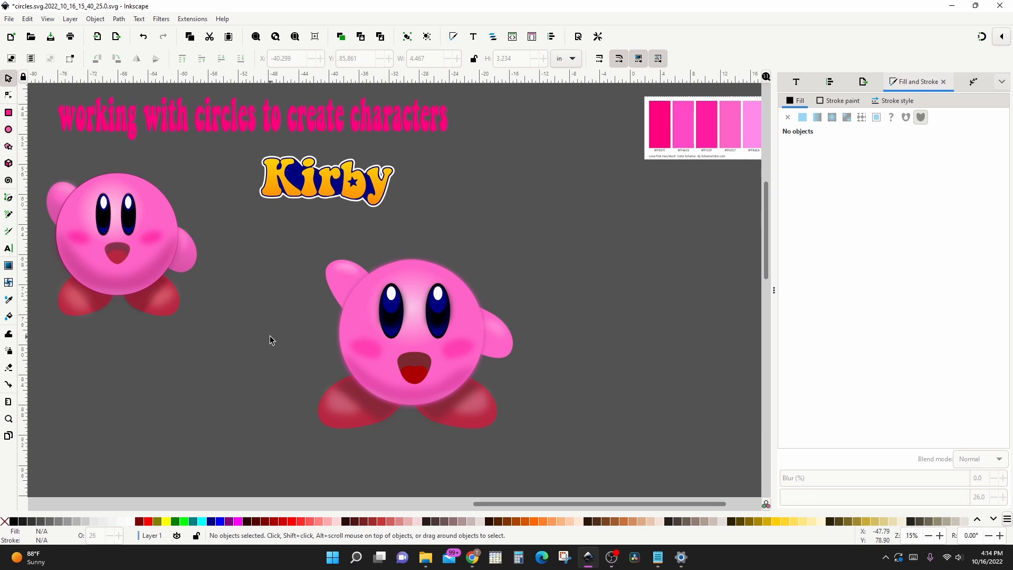
Move the five-colour palette image below the Kirby artwork closer to the orange reference face, above the empty drawing area
scroll(270, 339, "down", 5)
scroll(270, 334, "down", 14)
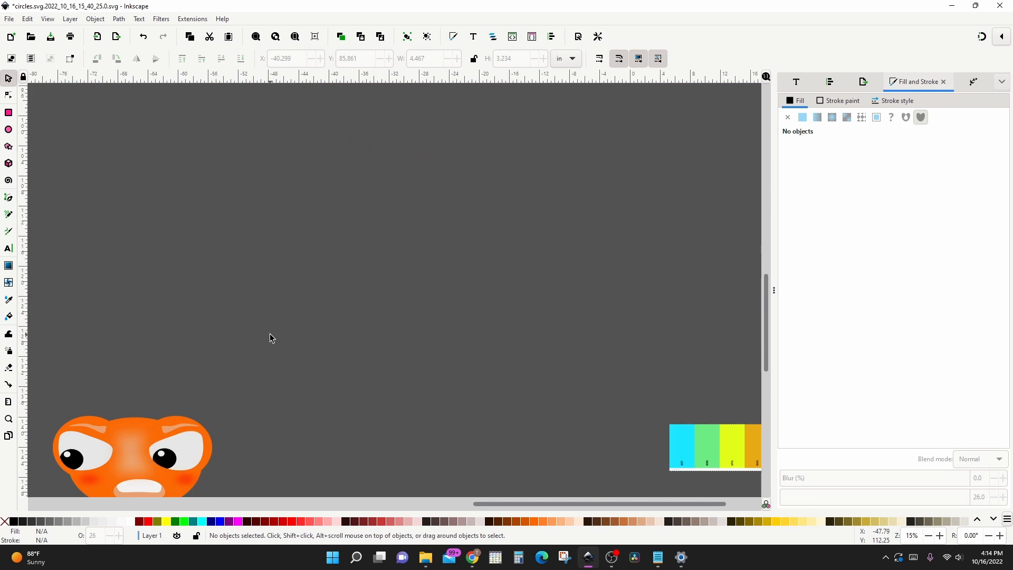
scroll(268, 334, "down", 4)
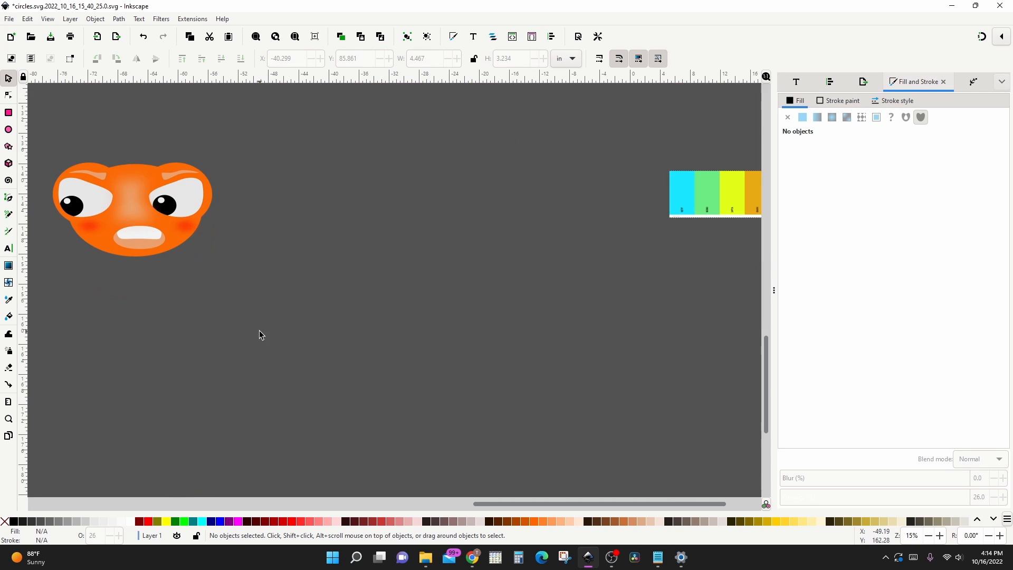
mouse_move(689, 198)
left_mouse_down()
mouse_move(593, 153)
mouse_move(604, 146)
left_mouse_up()
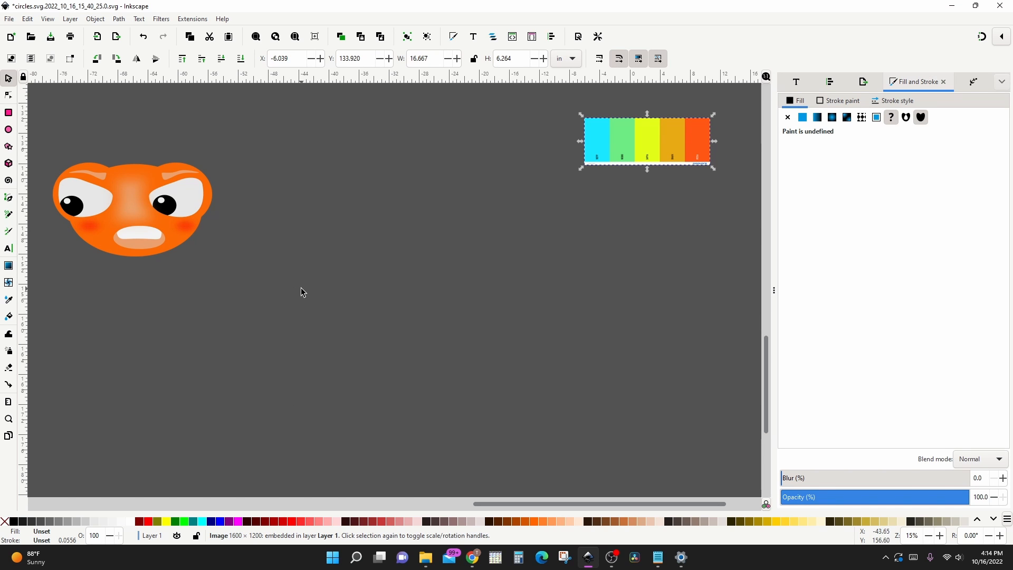
Draw a wide ellipse about 25.8 by 16 in for the head and place it between the reference face and the palette
key("e")
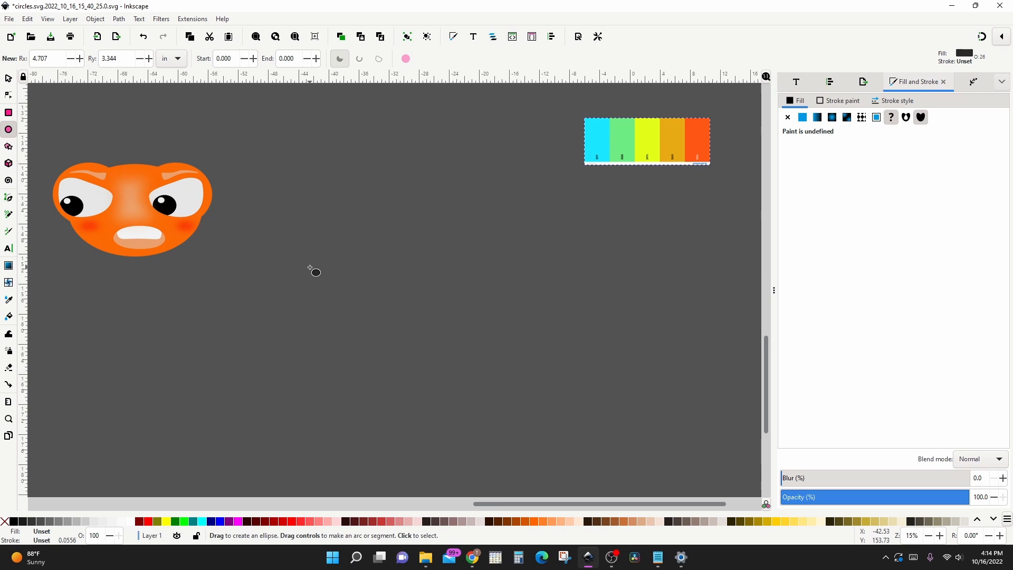
left_click_drag(311, 268, 393, 330)
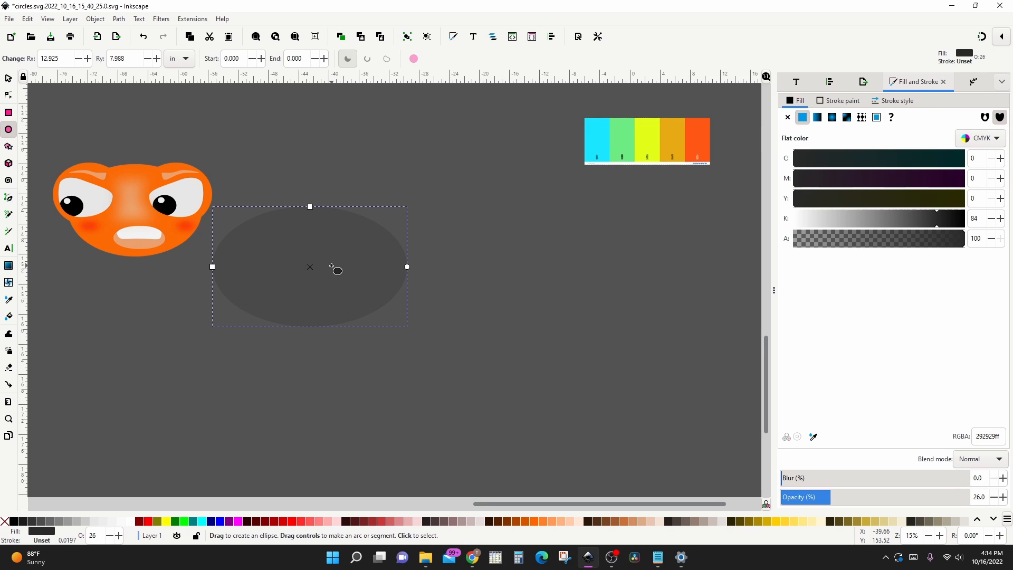
key("s")
left_click_drag(331, 266, 415, 283)
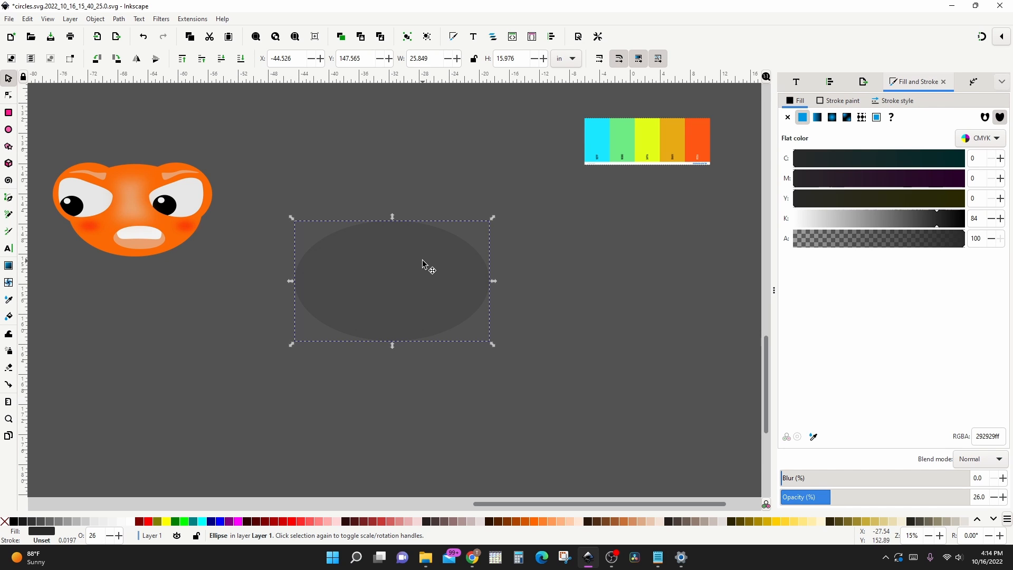
Fill the head ellipse with the palette's orange-red ff5714 and raise its opacity to 100%
key("d")
left_click(705, 140)
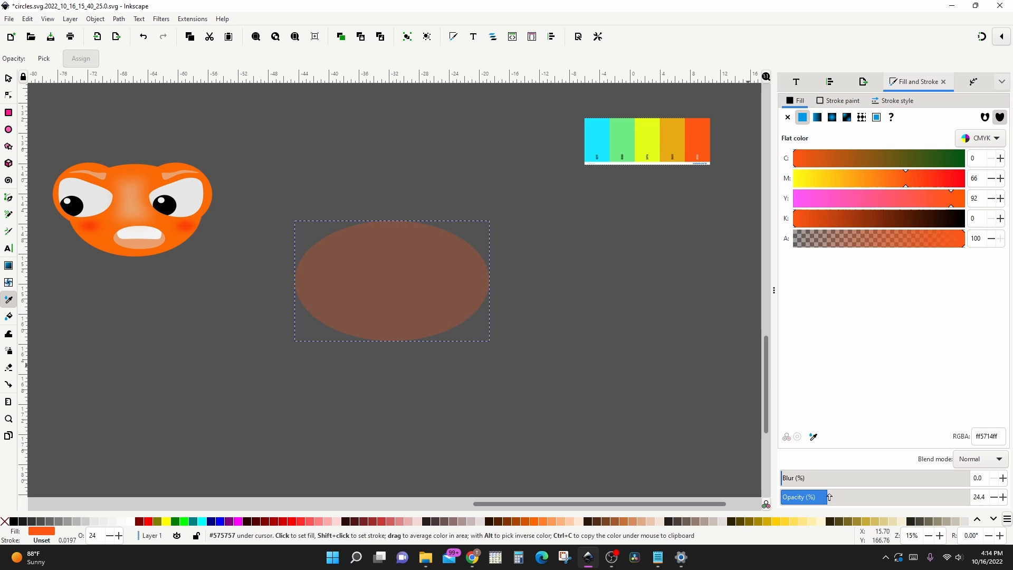
left_click_drag(827, 494, 997, 491)
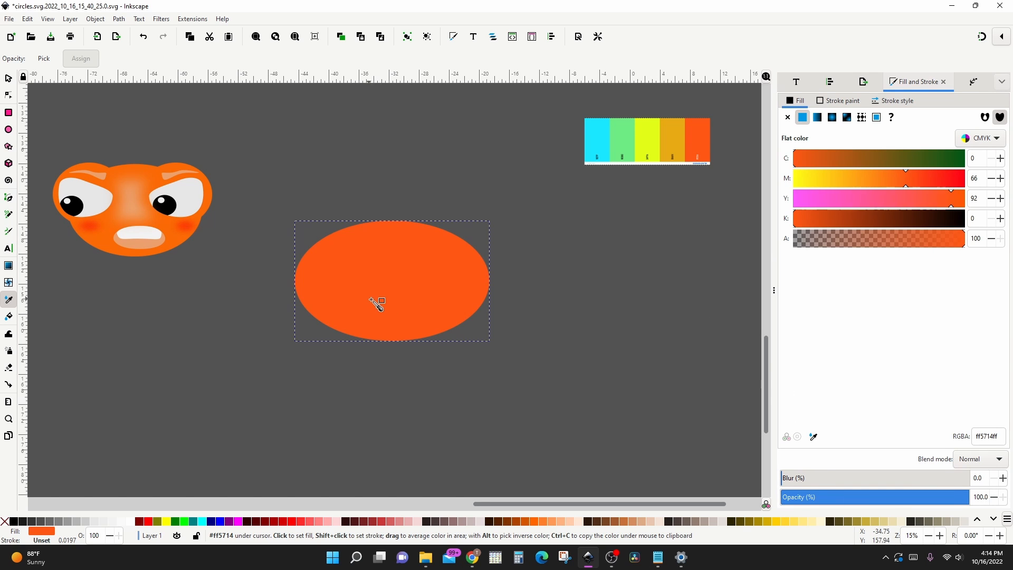
key("s")
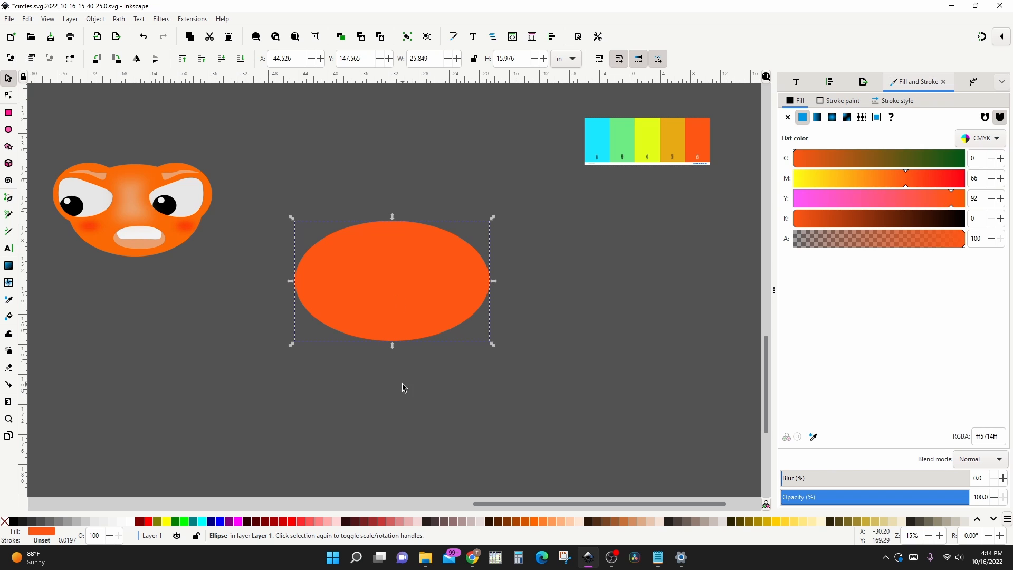
Draw a circle about 13 in across in the same orange and place it over the head's upper right edge
key("e")
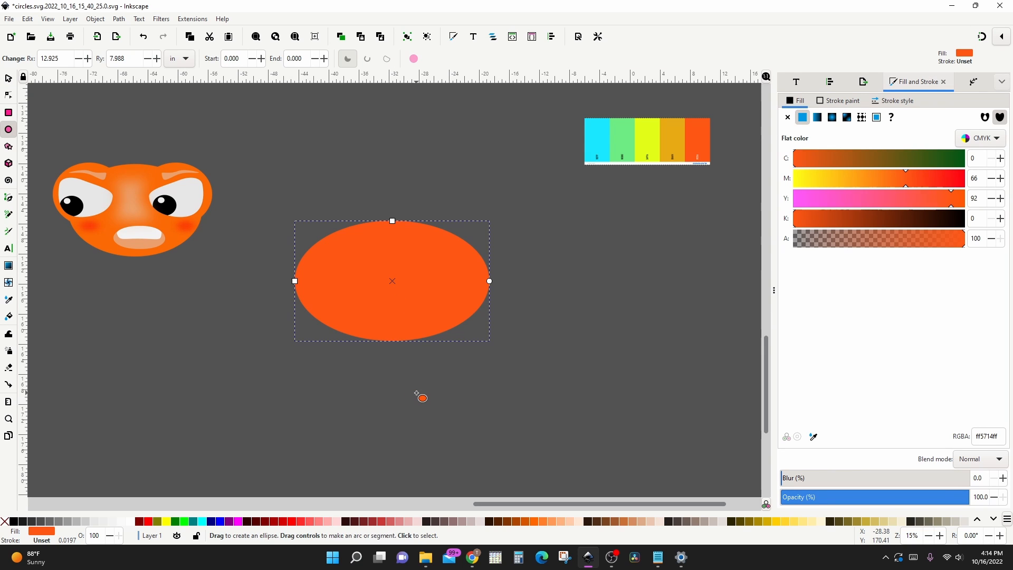
left_click_drag(417, 393, 461, 434)
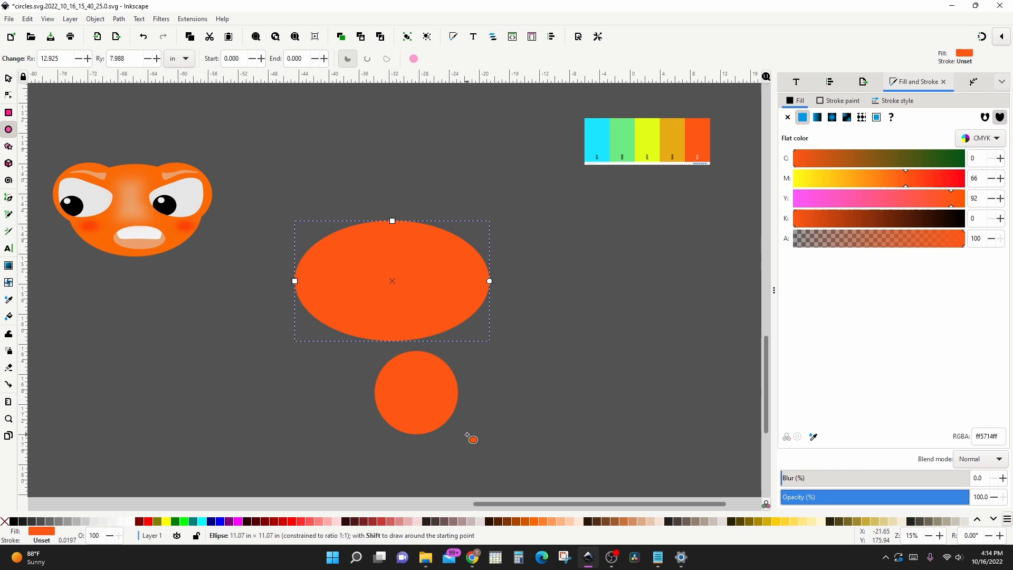
left_click_drag(467, 435, 473, 442)
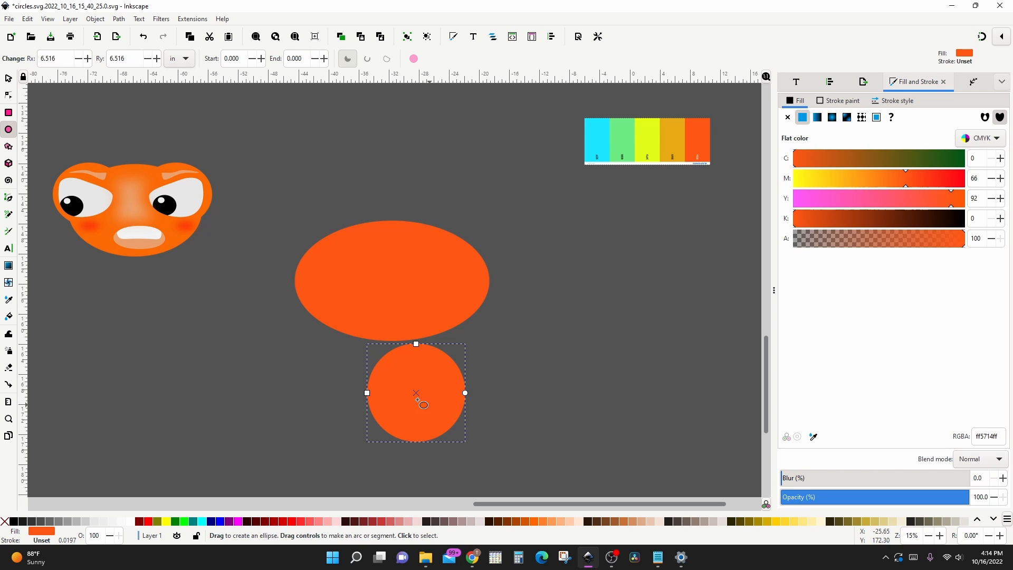
key("s")
left_click_drag(414, 406, 447, 272)
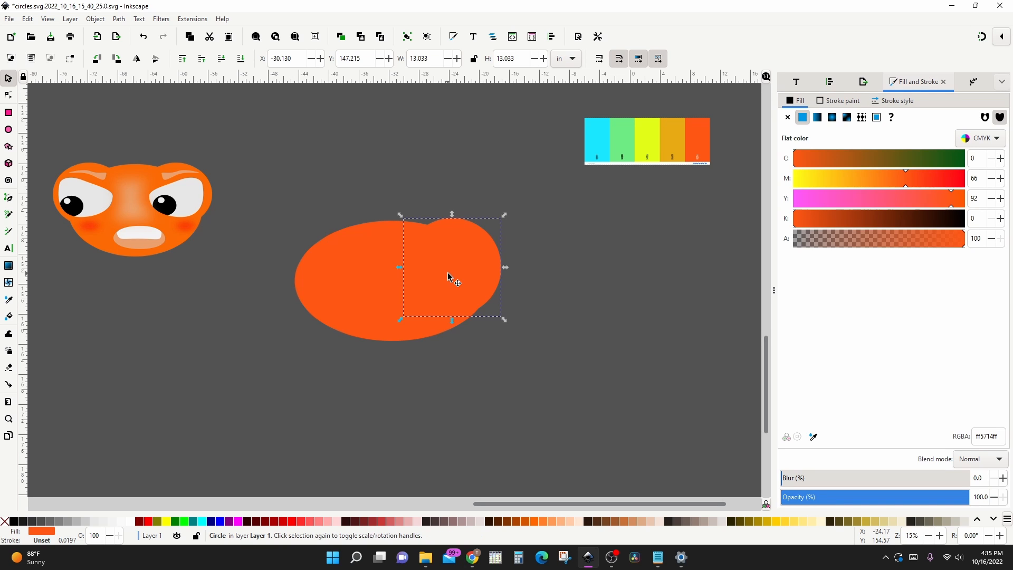
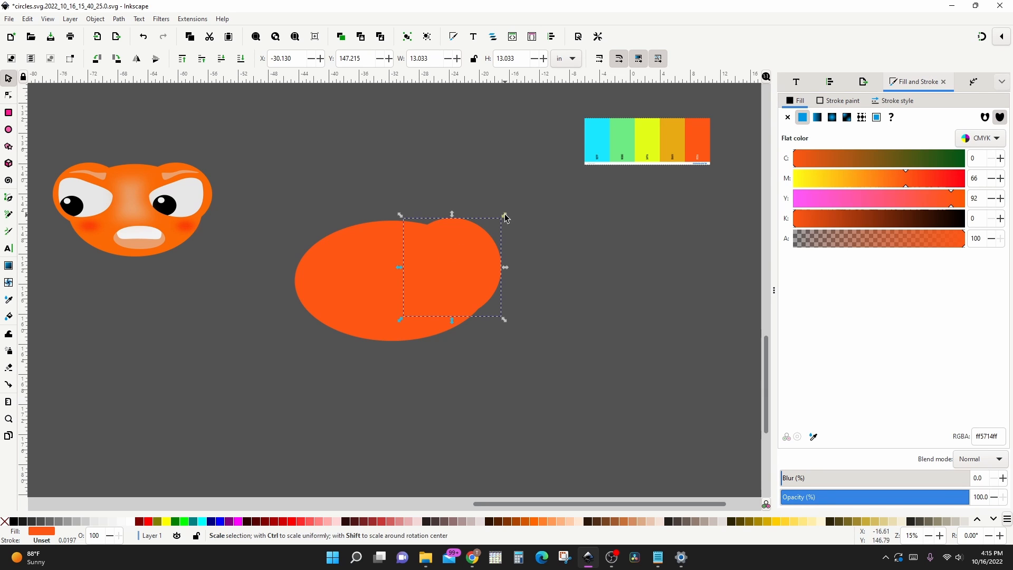
Add a concentric copy of the eye circle about 10.8 in across, fill it with 5% grey and nudge it slightly right
left_click_drag(504, 217, 496, 223)
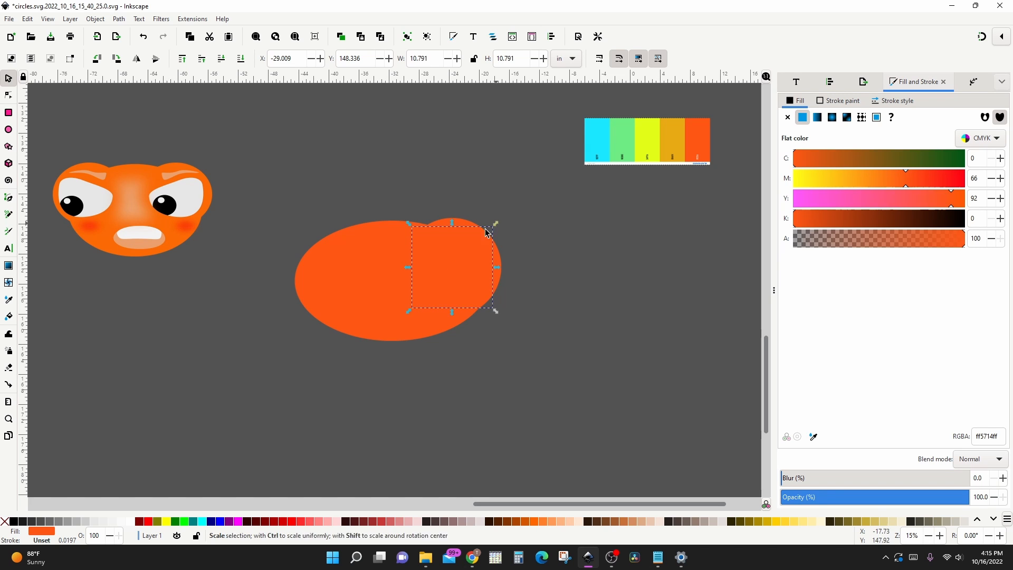
left_click(113, 522)
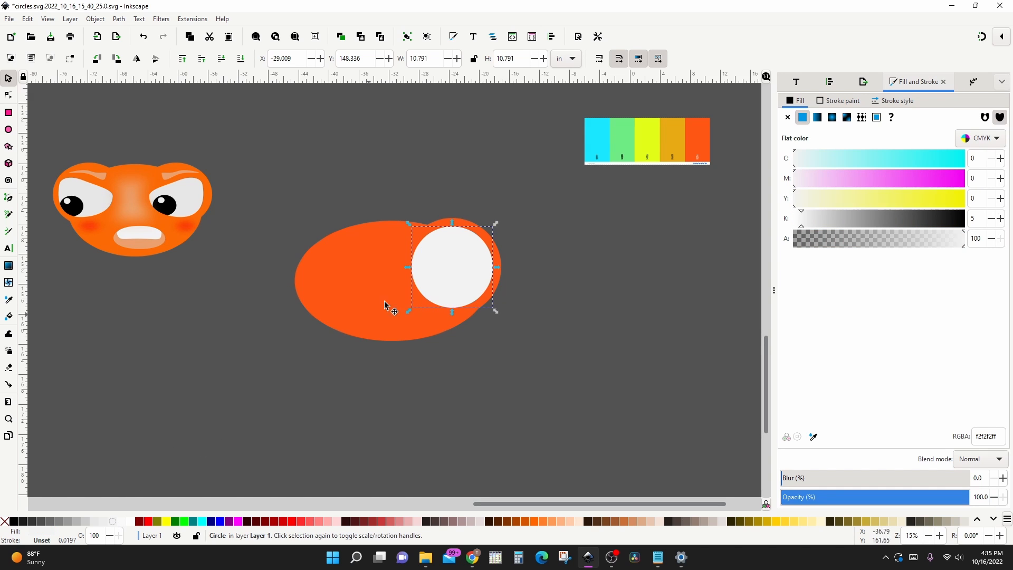
key("alt+Right")
key("alt+Right")
key("alt+Right")
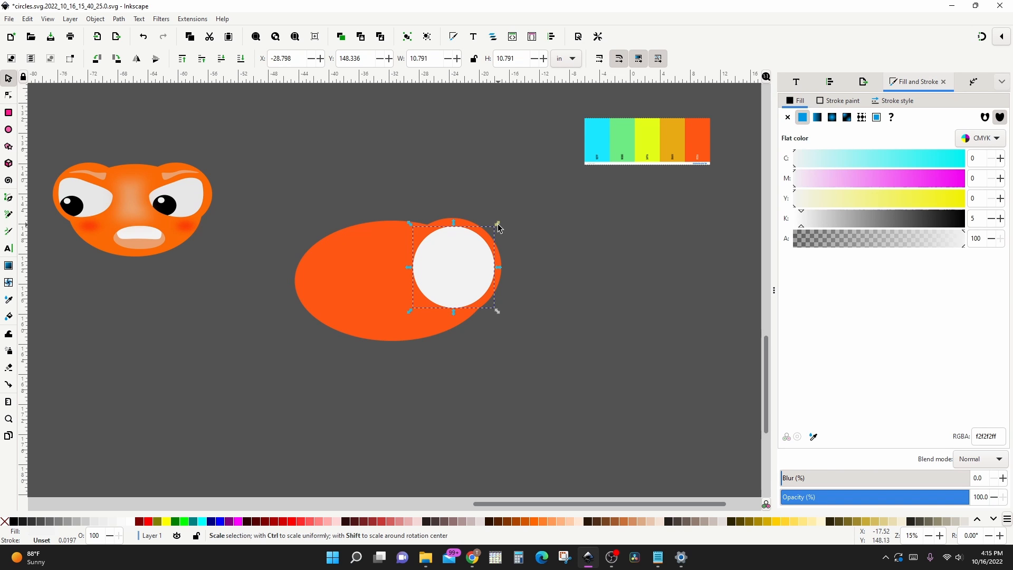
Copy the white eye circle as a centred black pupil about 4.2 in across
left_click_drag(498, 226, 482, 243)
left_click(28, 521)
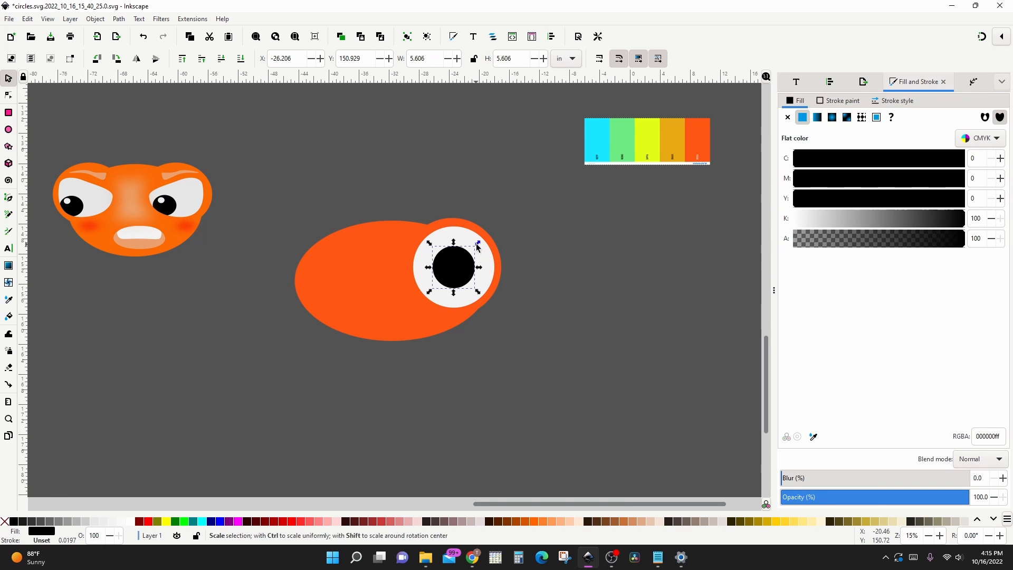
left_click_drag(478, 244, 470, 249)
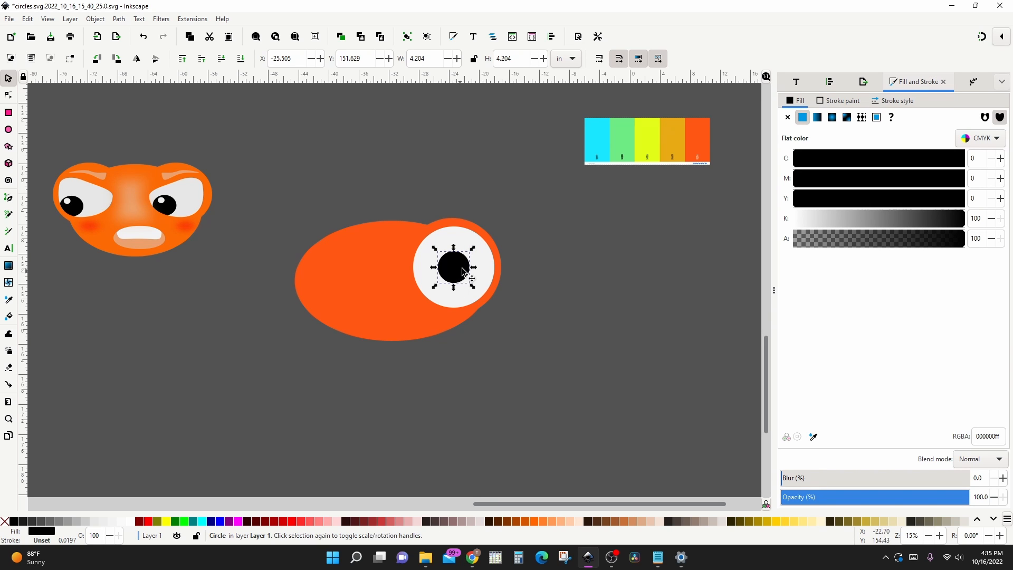
Copy the pupil as a light grey ececec glint about 1.2 in across and place it at the pupil's upper left
left_click_drag(472, 247, 462, 255)
left_click(108, 522)
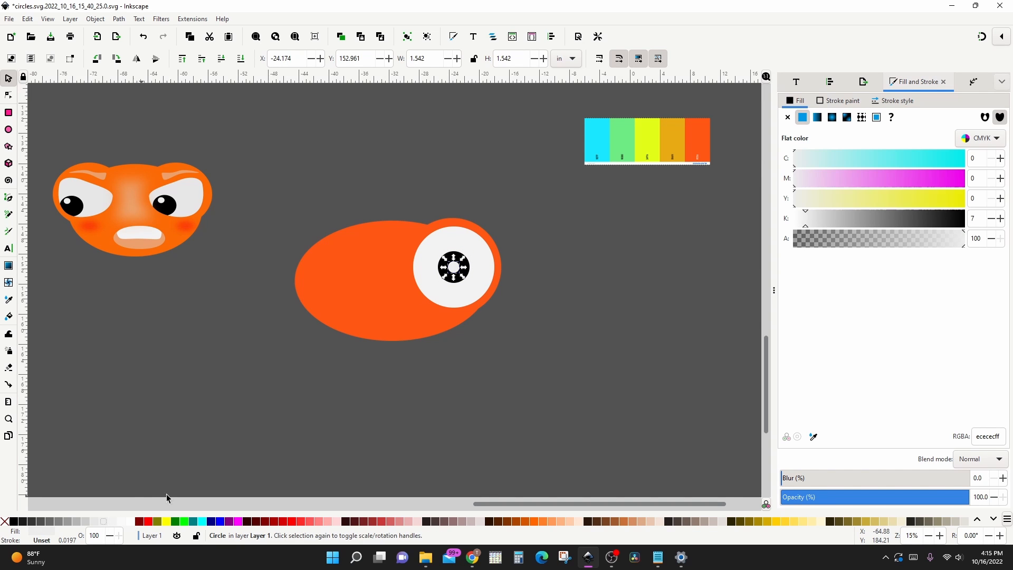
scroll(467, 299, "up", 2)
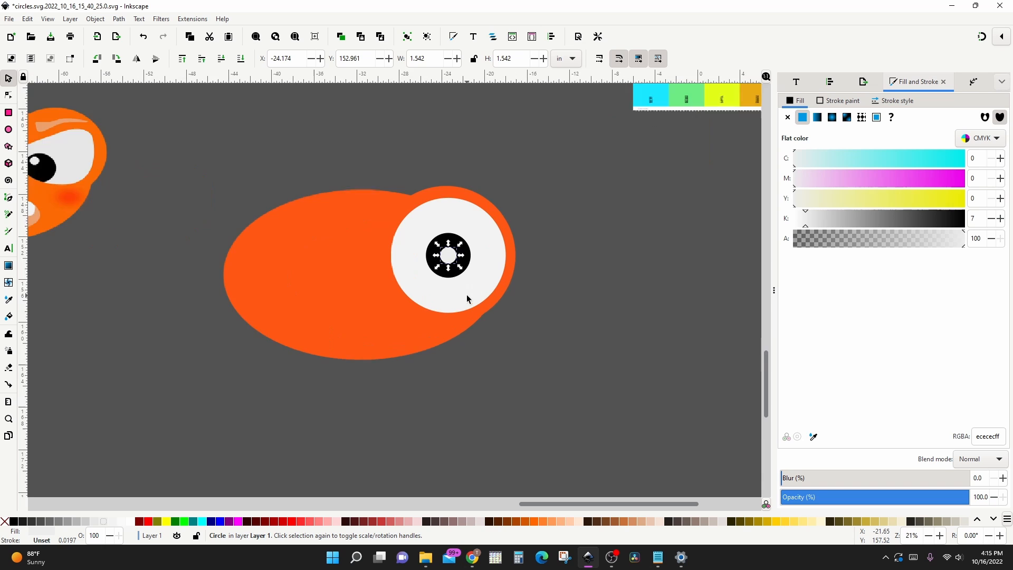
left_click_drag(456, 227, 435, 223)
scroll(428, 305, "down", 2)
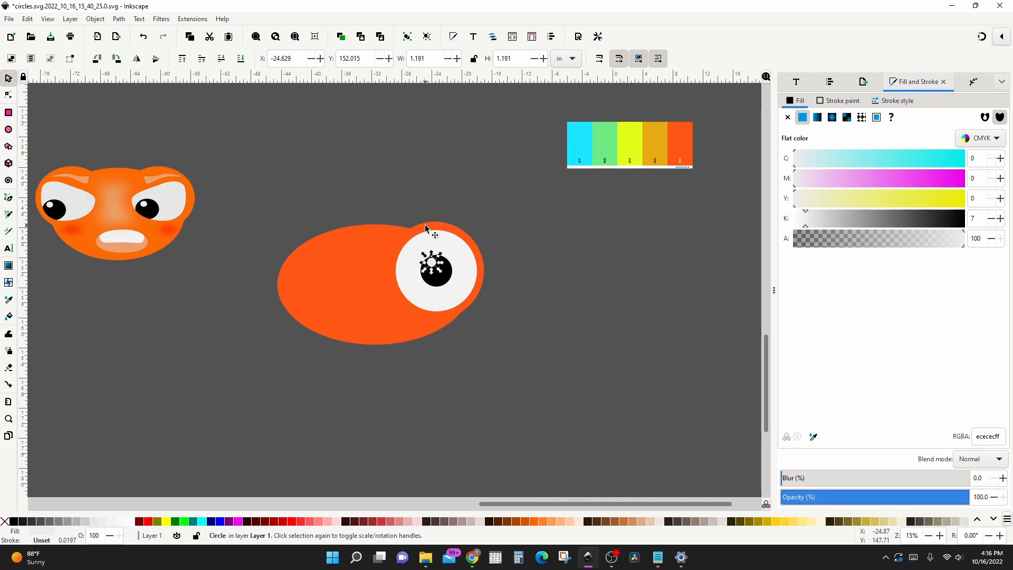
Duplicate the right eye's four circles, flip the copy horizontally and place it on the head's left side
left_click(436, 223)
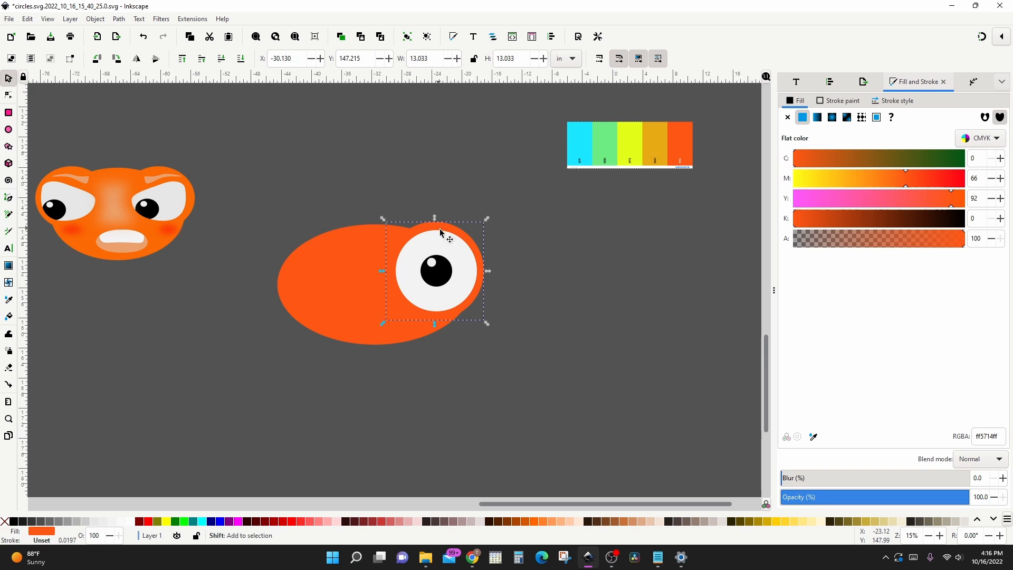
left_click(446, 247, "shift")
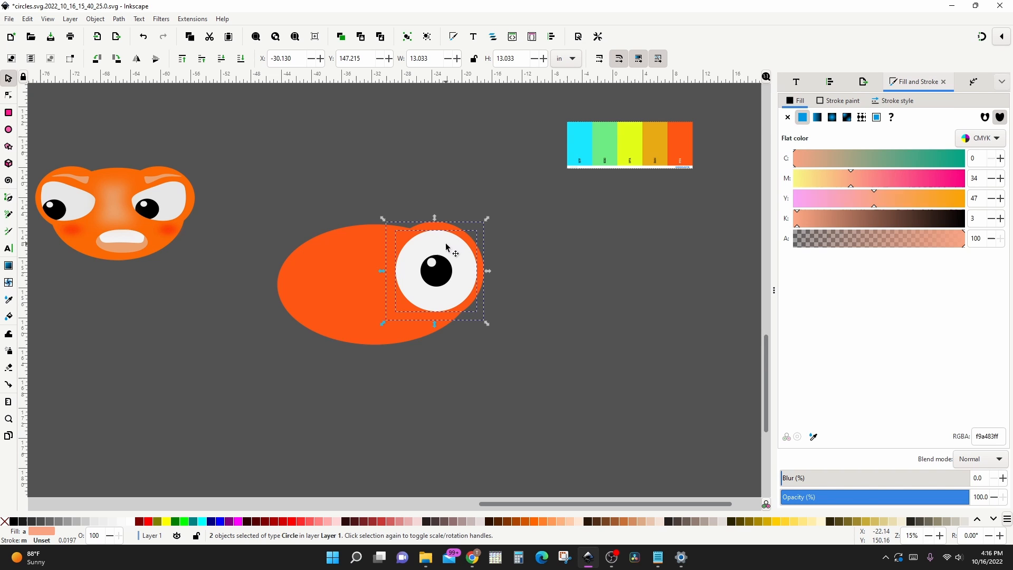
left_click(437, 275, "shift")
left_click(433, 266, "shift")
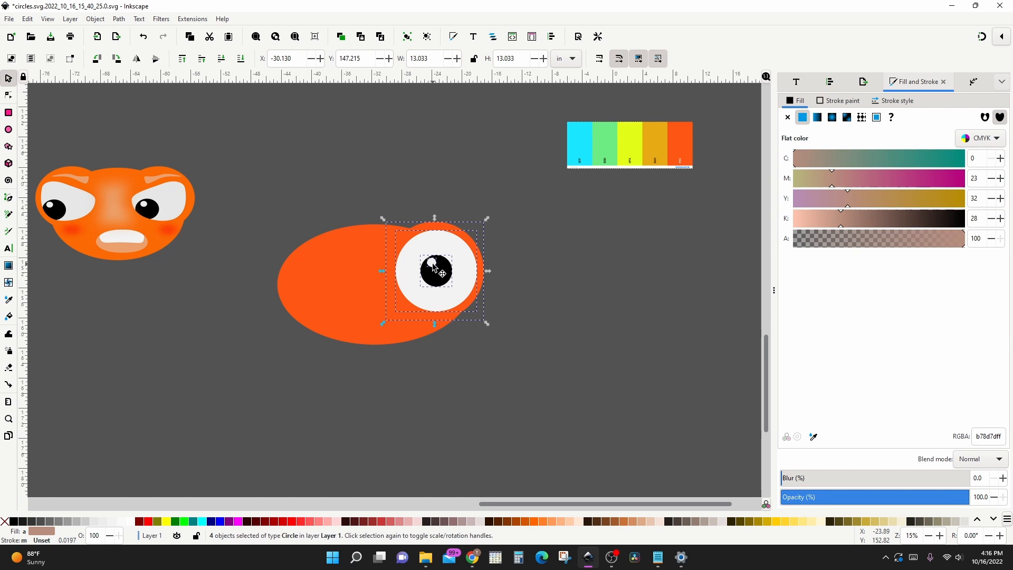
key("h")
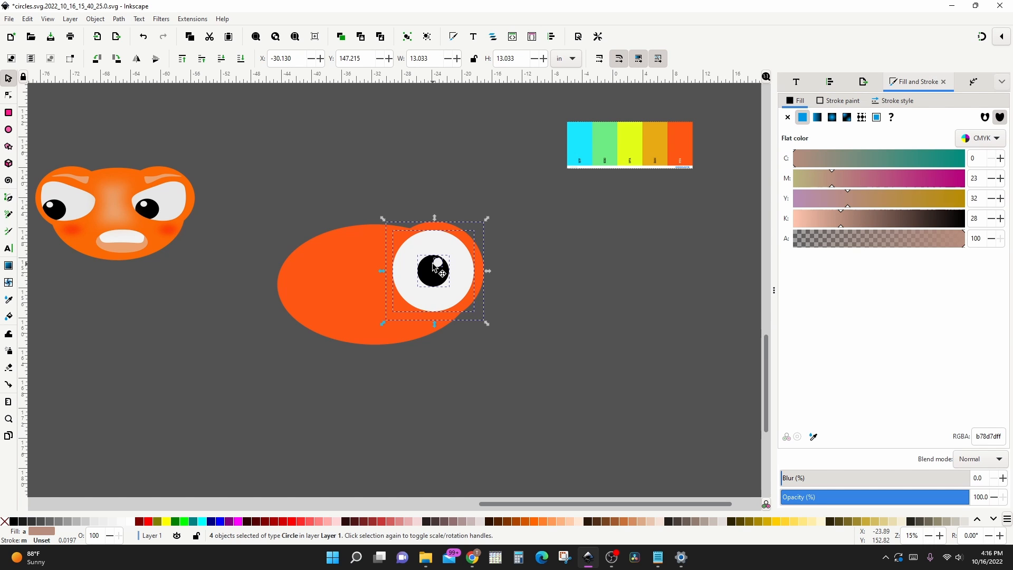
left_click_drag(433, 266, 298, 281)
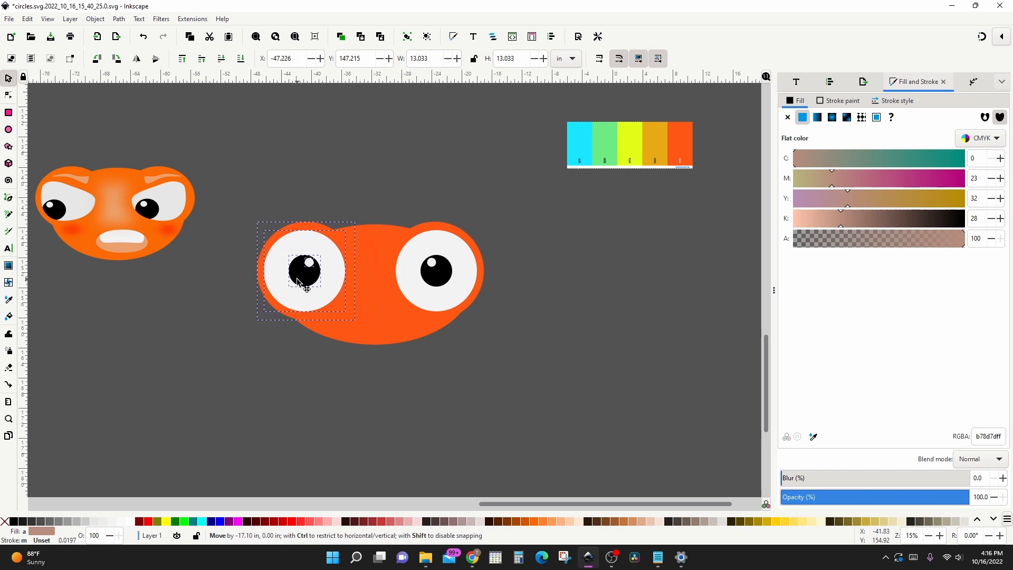
Draw a flat ellipse about 14.8 by 4.3 in beside the head and fill it with 48% magenta, 72% yellow and 9% black
key("e")
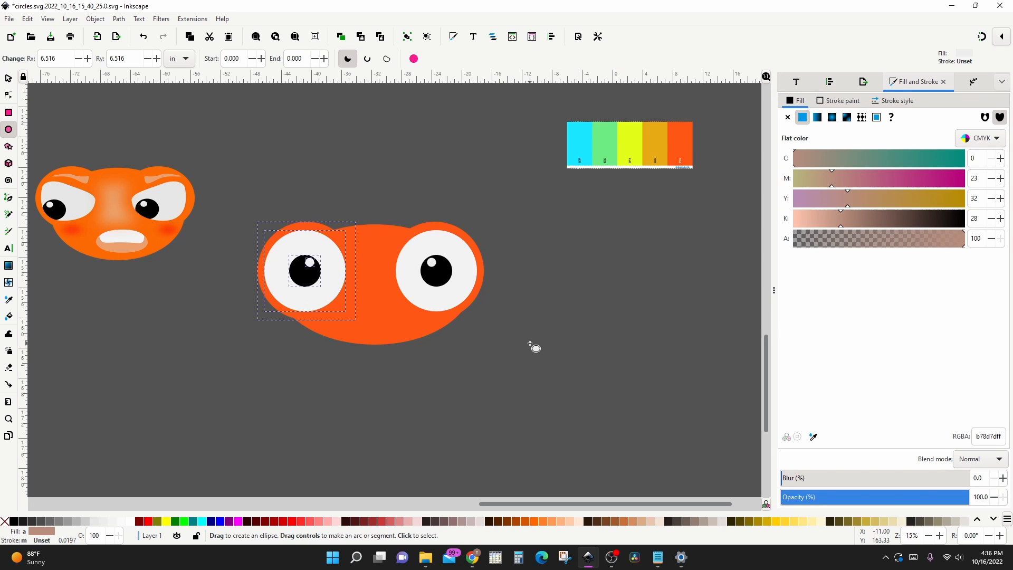
left_click_drag(487, 363, 598, 395)
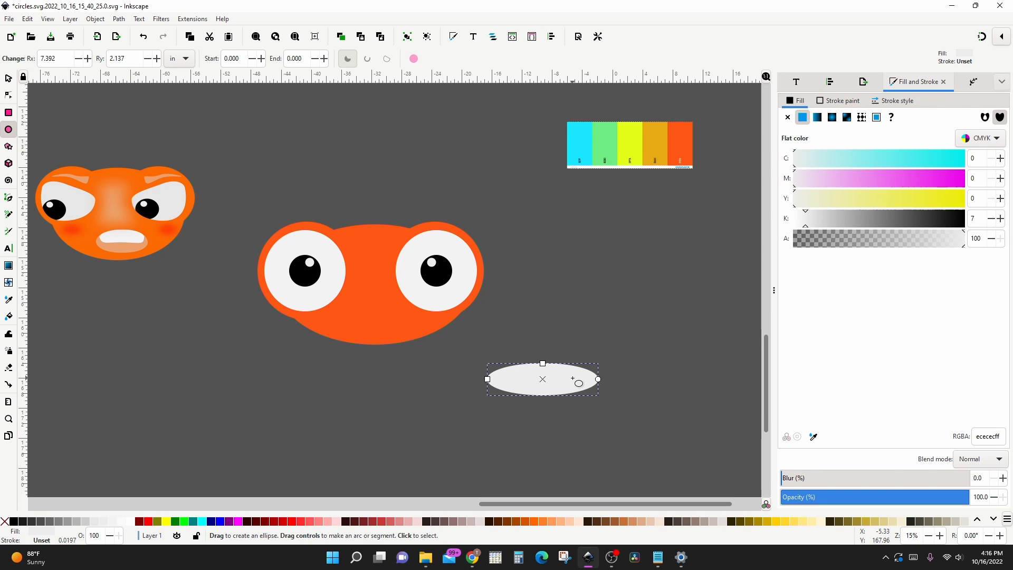
key("d")
left_click(654, 150)
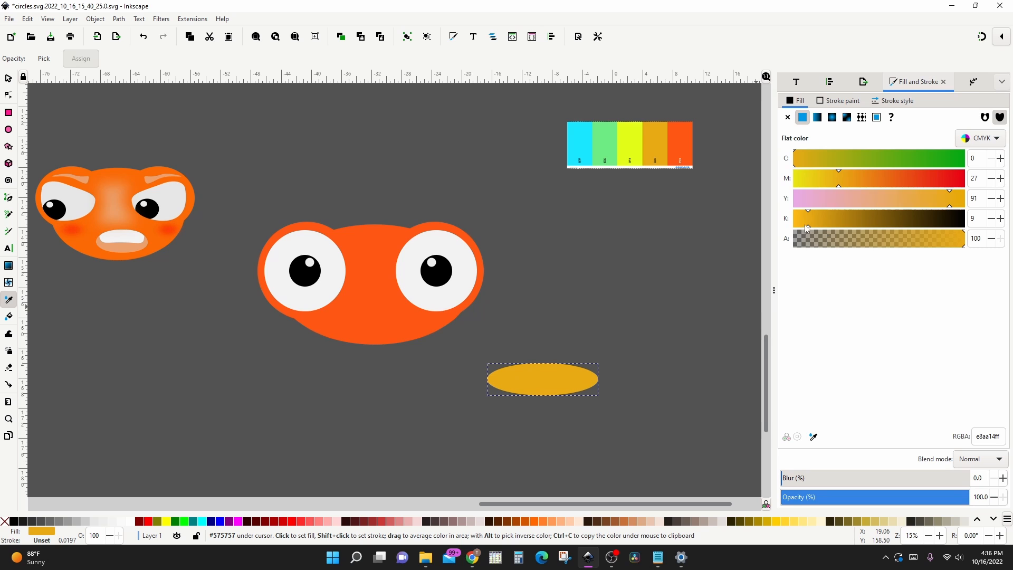
left_click_drag(837, 185, 901, 184)
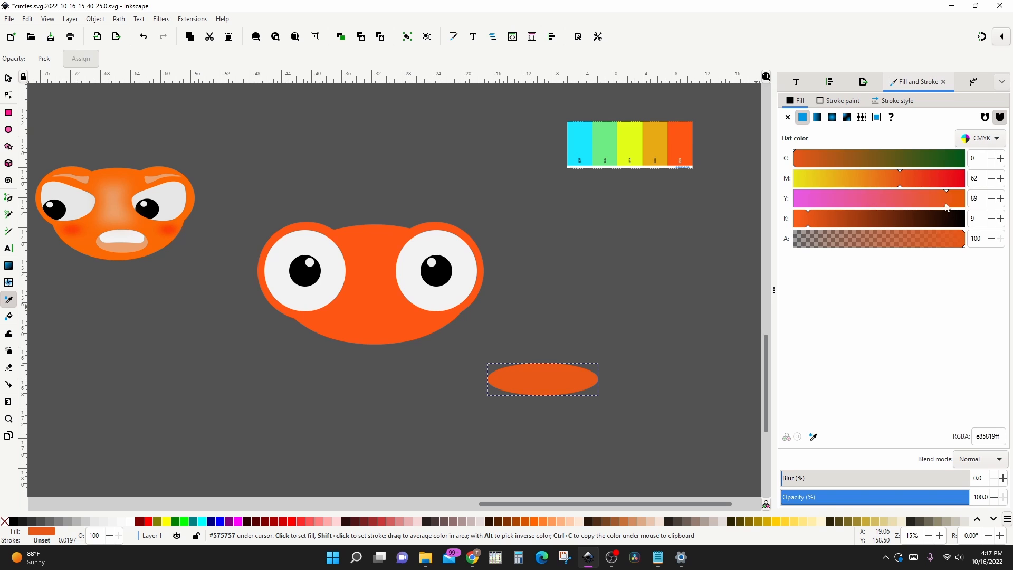
left_click_drag(931, 204, 878, 184)
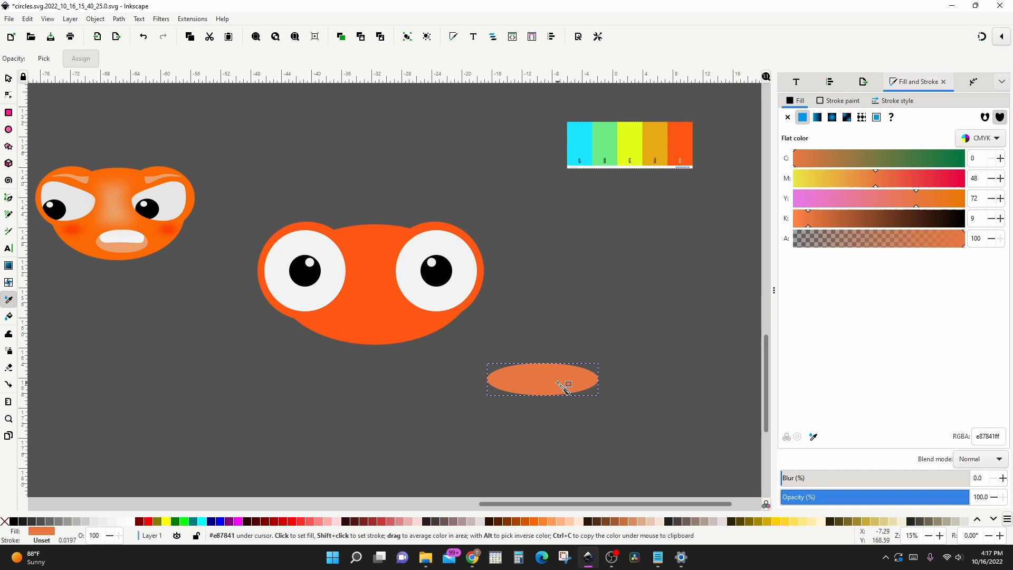
Place the flat ellipse below the eyes as the mouth, scaled down to about 11.6 by 3.3 in
key("s")
left_click_drag(563, 386, 378, 325)
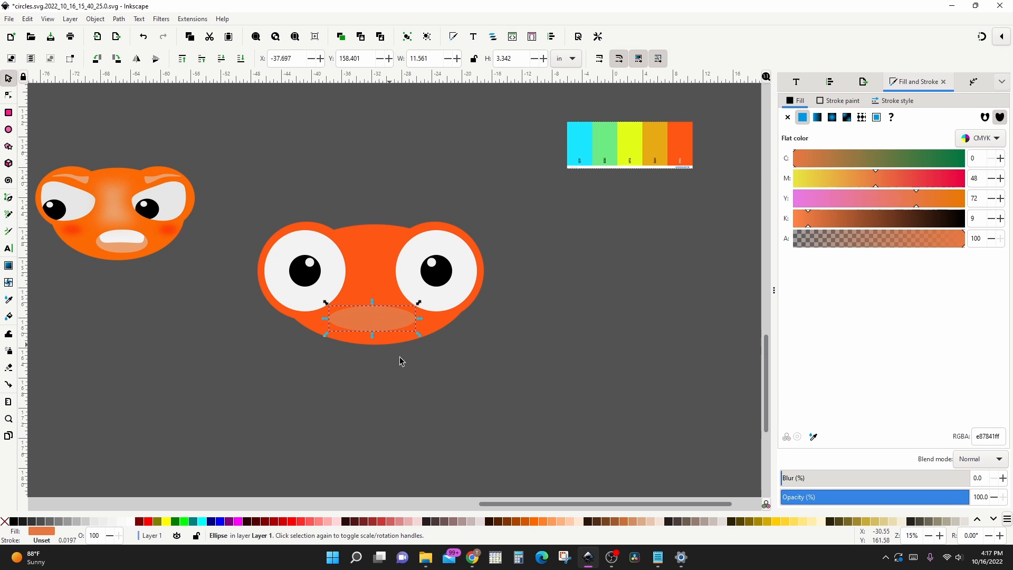
Copy the mouth ellipse scaled to about 9.9 by 2.9 in, fill it with 5% black and nudge it up inside the mouth
scroll(401, 362, "up", 1, "ctrl")
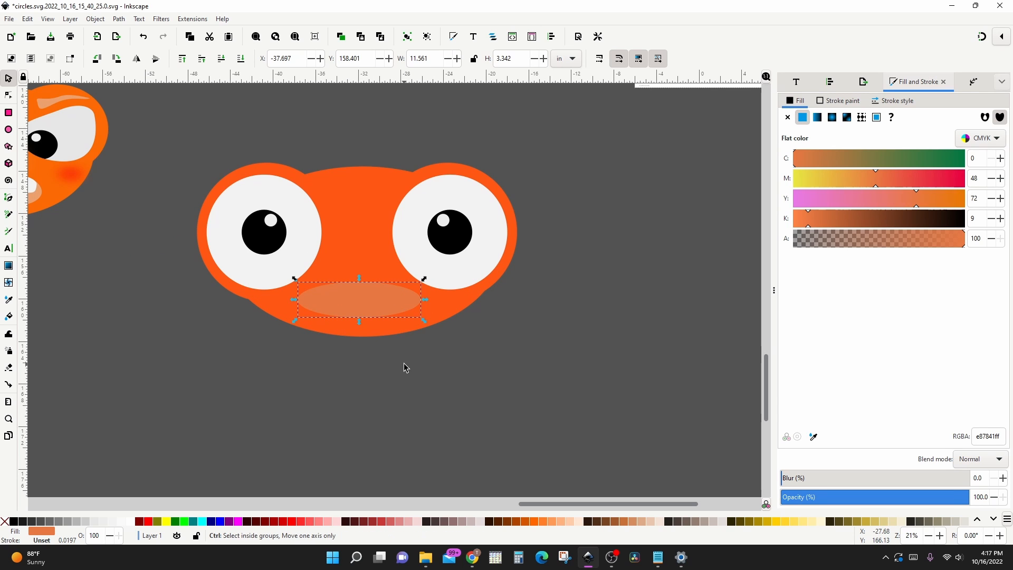
scroll(380, 363, "up", 1, "ctrl")
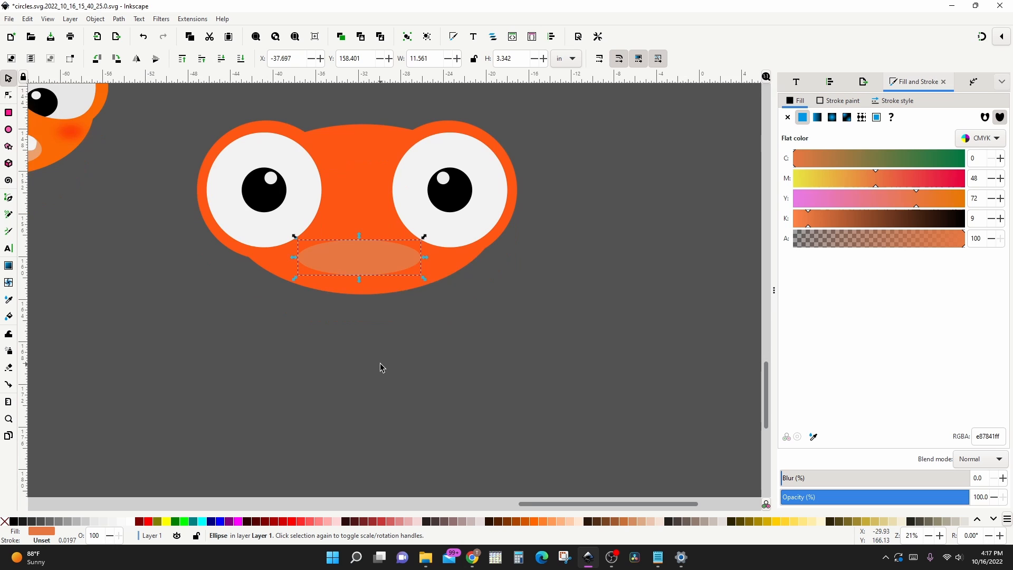
scroll(380, 363, "down", 1, "ctrl")
scroll(374, 363, "up", 2)
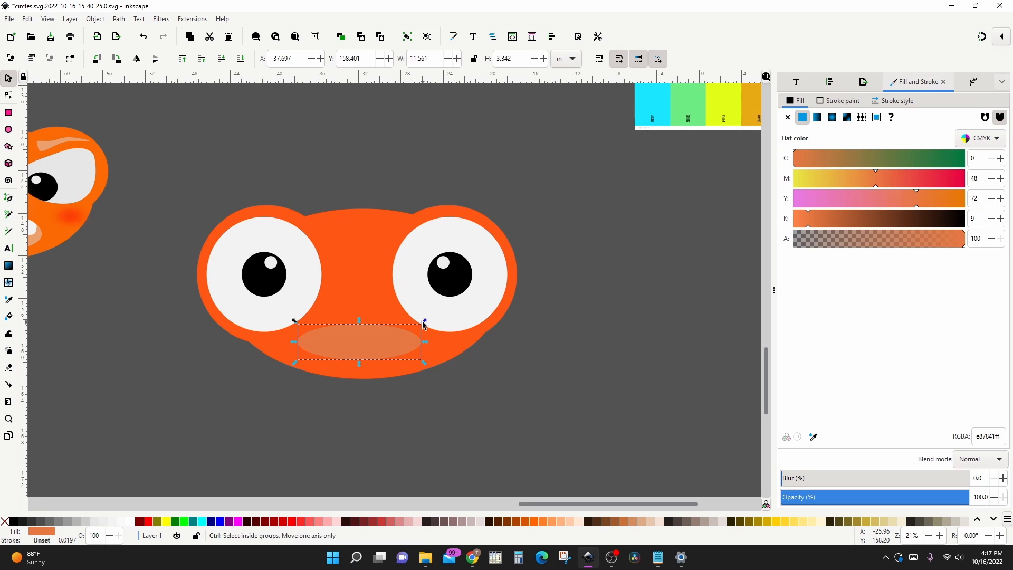
left_click_drag(422, 324, 414, 323)
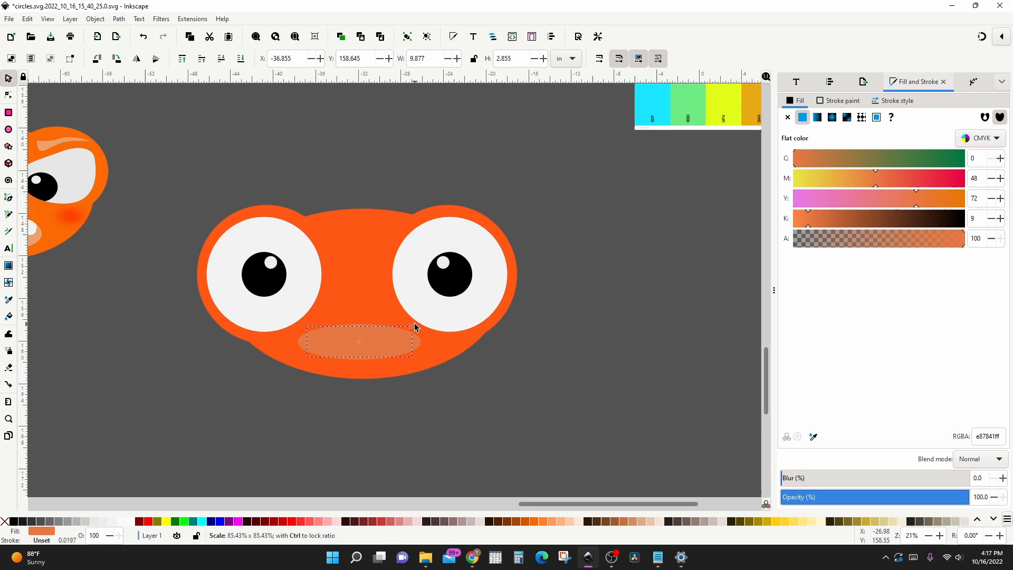
left_click(112, 521)
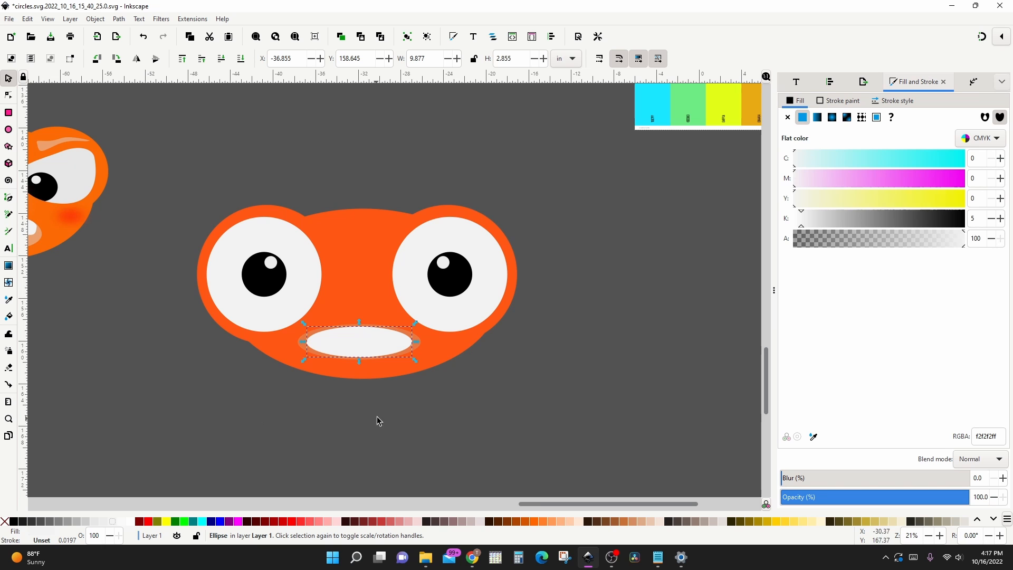
scroll(396, 388, "up", 2)
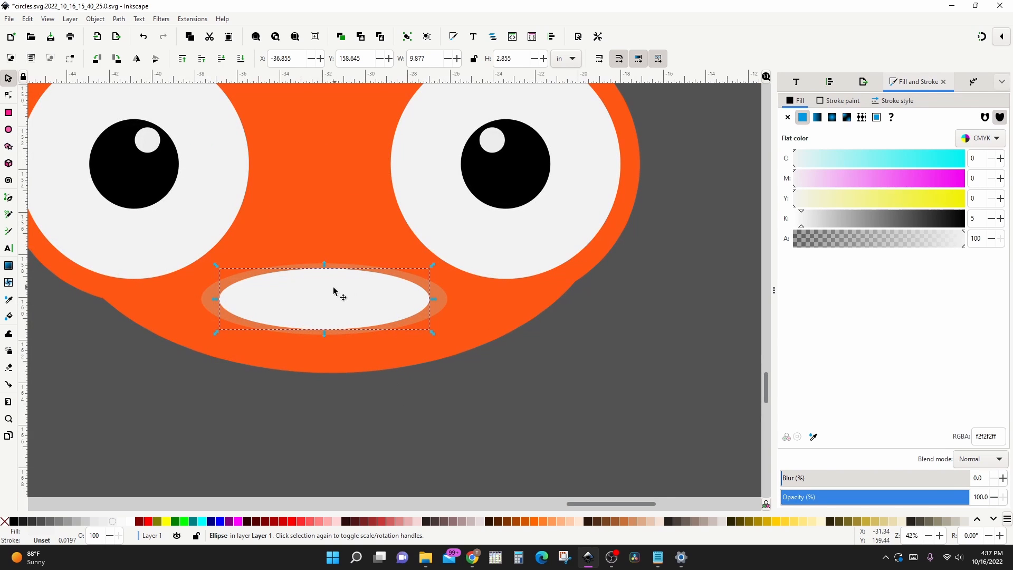
left_click_drag(328, 287, 328, 281)
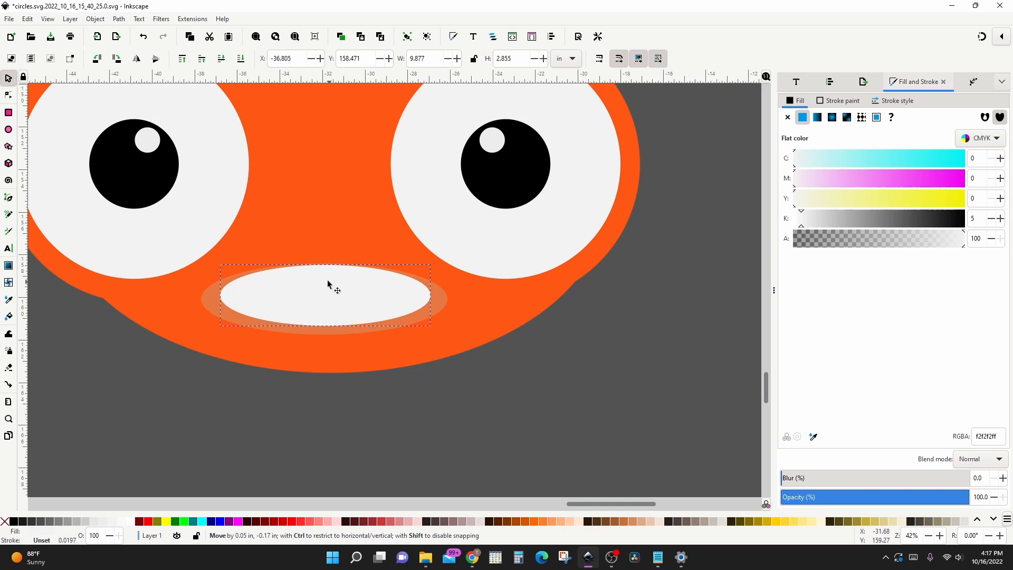
Convert the light inner mouth ellipse to a path and reshape its nodes into a flatter, blunt-ended row of teeth
key("shift+ctrl+c")
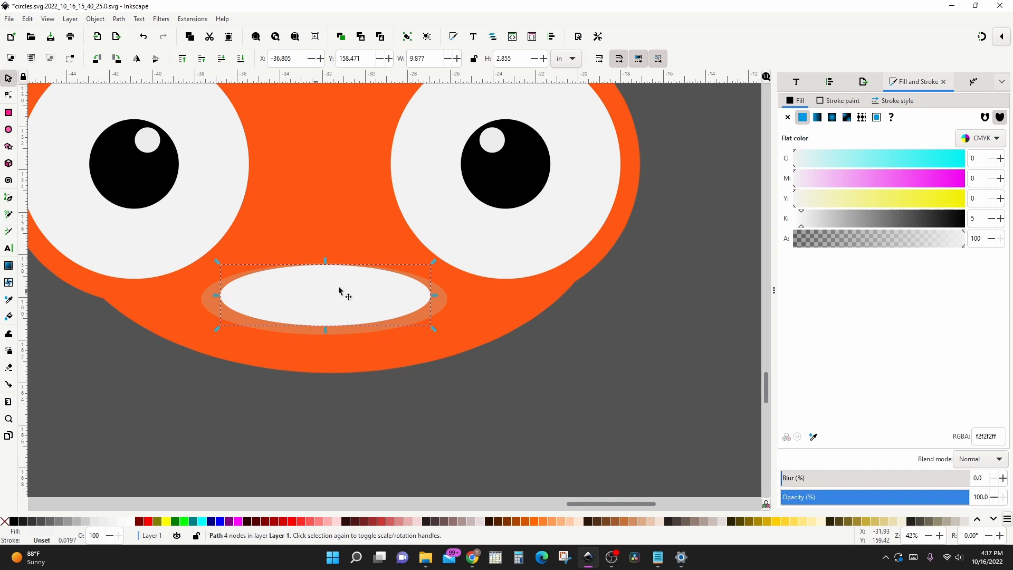
key("n")
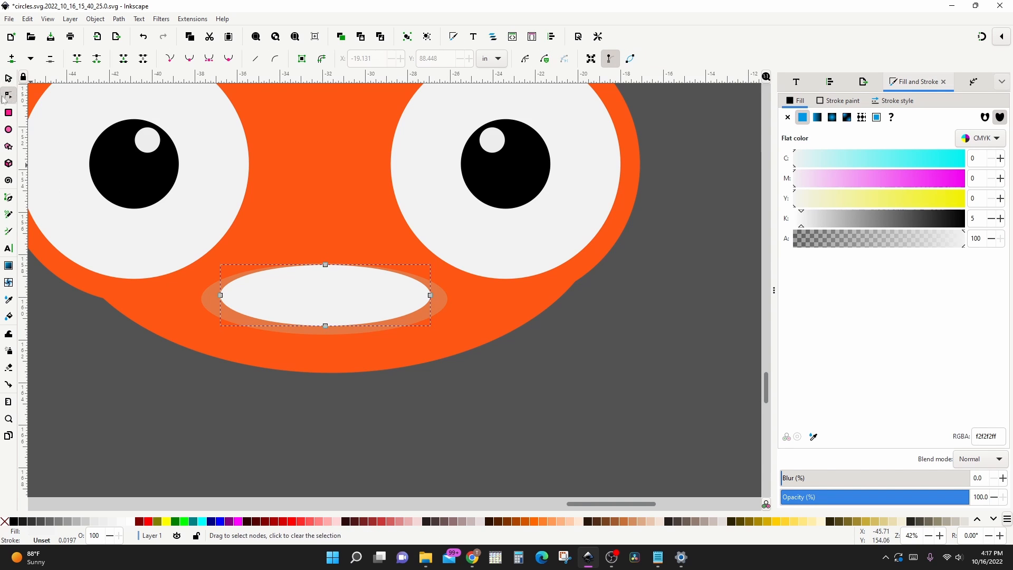
mouse_move(430, 296)
left_mouse_down()
mouse_move(435, 278)
mouse_move(437, 288)
left_mouse_up()
left_click_drag(221, 296, 219, 280)
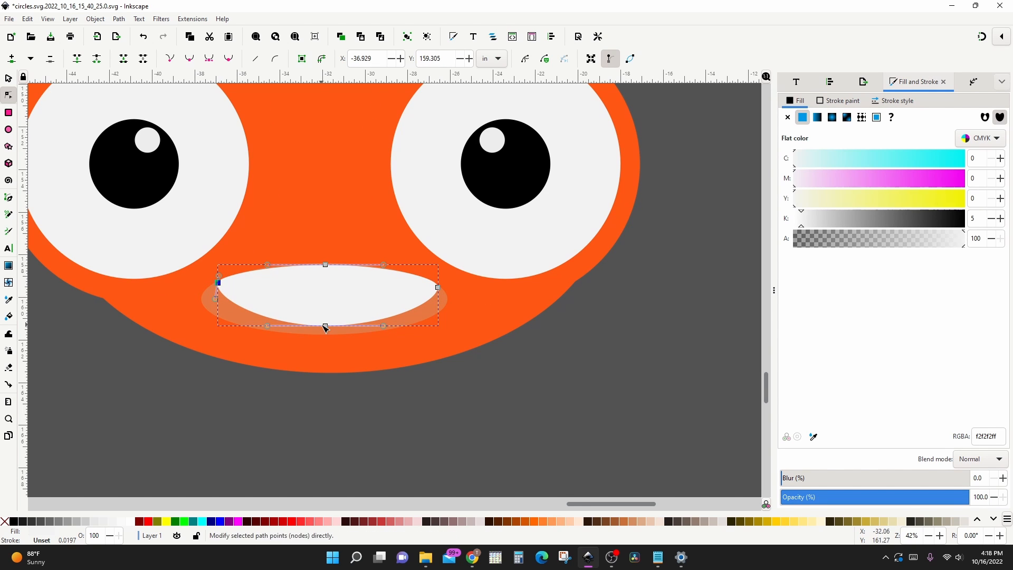
left_click_drag(326, 325, 324, 309)
left_click_drag(438, 286, 426, 284)
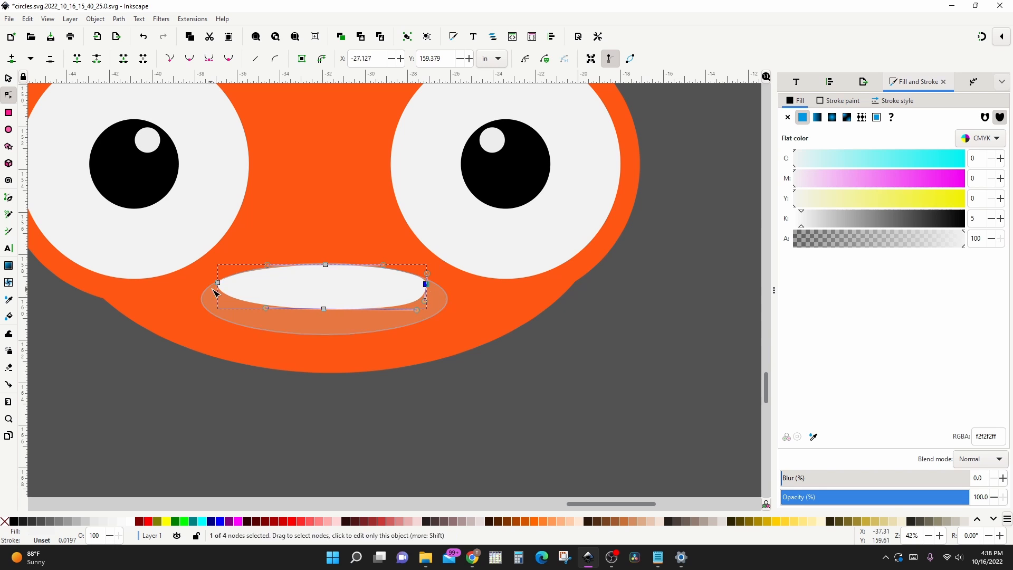
left_click_drag(218, 282, 237, 309)
left_click_drag(426, 285, 427, 315)
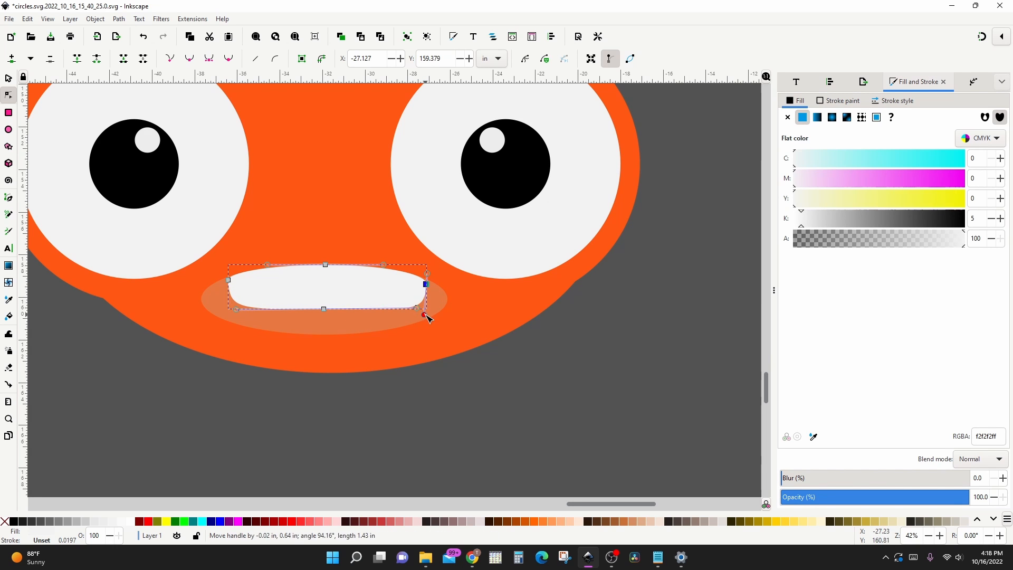
Draw a tall thin ellipse about 3.2 by 22.2 in to the left below the head and convert it to a path
scroll(265, 365, "down", 3)
left_click_drag(139, 373, 264, 365)
key("s")
left_click(263, 364)
key("e")
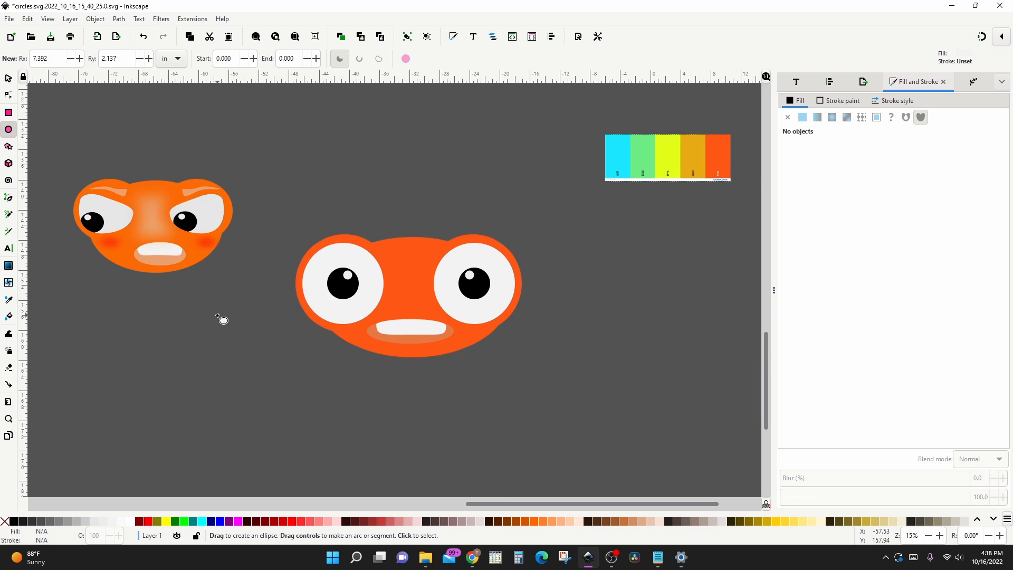
left_click_drag(224, 317, 248, 484)
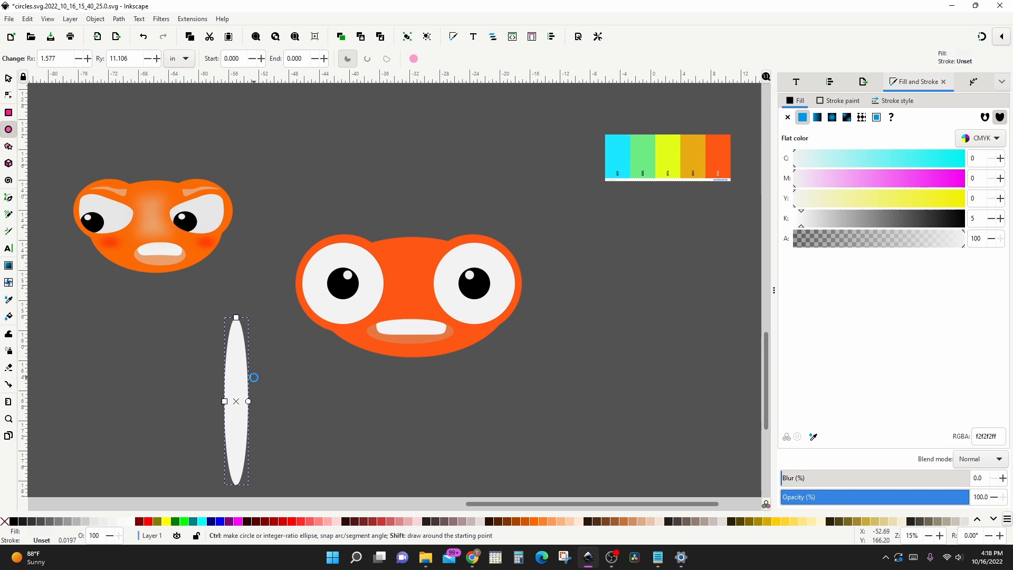
key("shift+alt+d")
key("n")
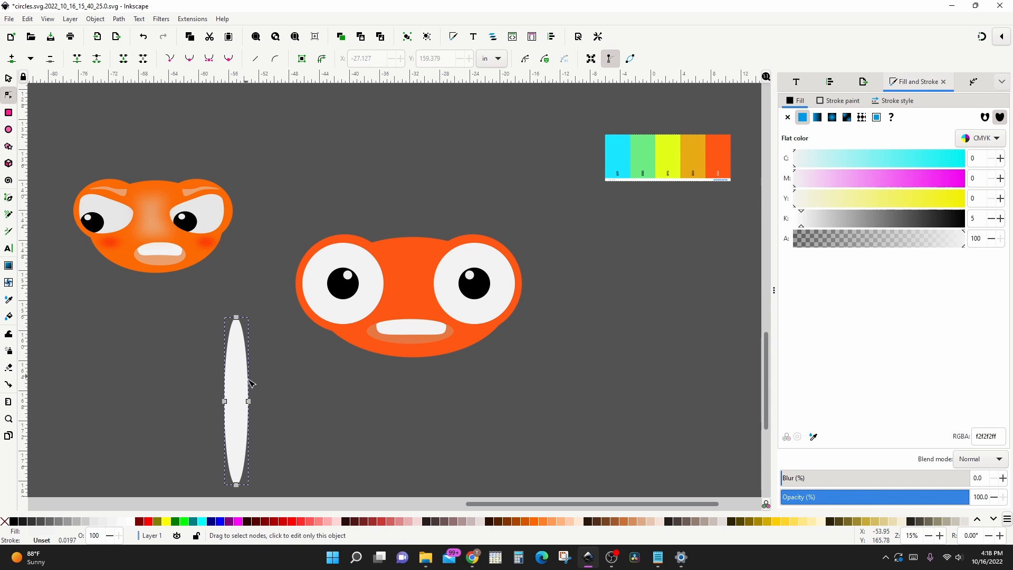
scroll(252, 412, "down", 2)
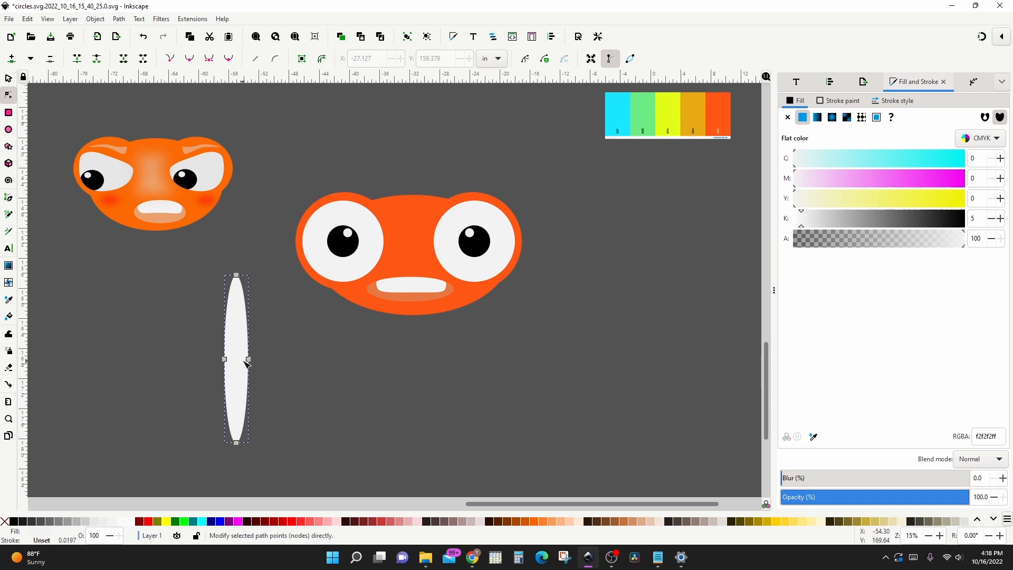
Bend the thin ellipse into a curved antenna stalk, pulling its upper end to the left and offsetting its side nodes
left_click_drag(244, 355, 232, 354)
left_click_drag(236, 274, 181, 282)
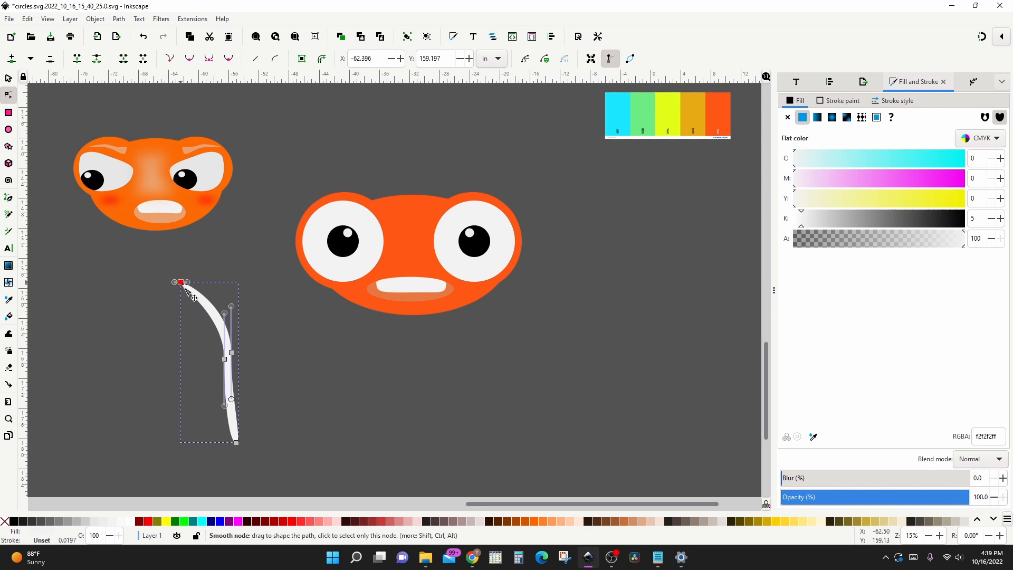
left_click_drag(231, 352, 226, 333)
mouse_move(226, 378)
left_mouse_down()
mouse_move(233, 356)
mouse_move(233, 394)
left_mouse_up()
left_click_drag(231, 440, 233, 401)
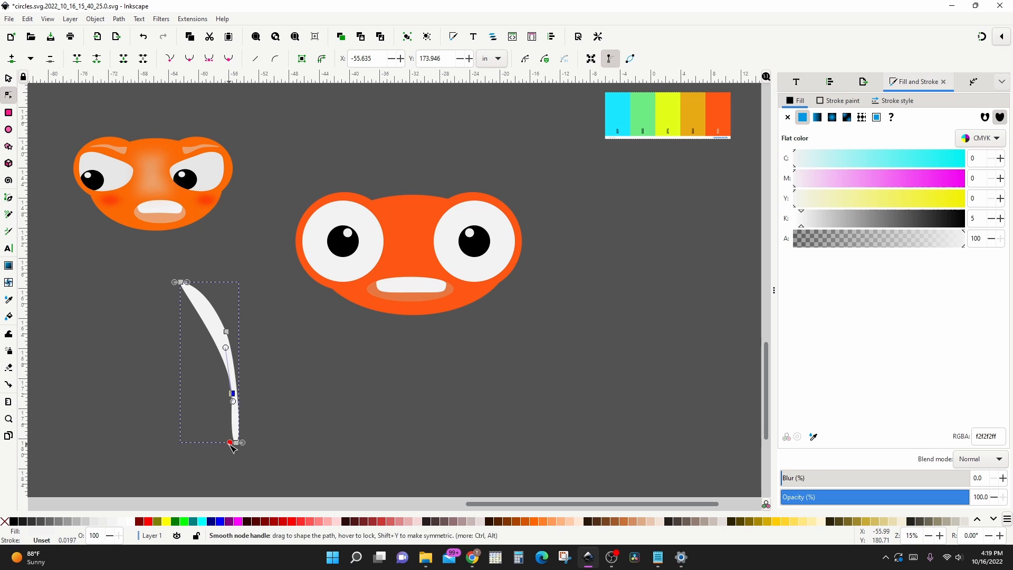
Sharpen the stalk's lower end and lower side node into cusps and move the upper side node inward
left_click(237, 442, "ctrl")
left_click(236, 442, "ctrl")
left_click(236, 442, "ctrl")
left_click_drag(210, 444, 243, 394)
left_click_drag(263, 439, 232, 403)
left_click(232, 395, "ctrl")
left_click(233, 394, "ctrl")
left_click(232, 394, "ctrl")
left_click_drag(226, 332, 215, 320)
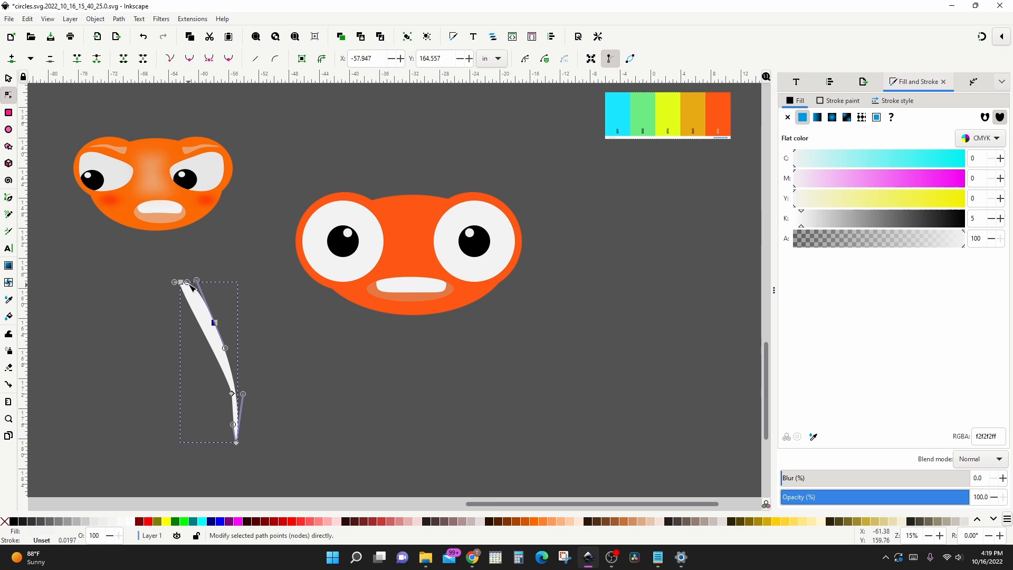
Make the stalk's upper tip a cusp and shift the upper side nodes to slim the bend
left_click_drag(189, 284, 216, 324)
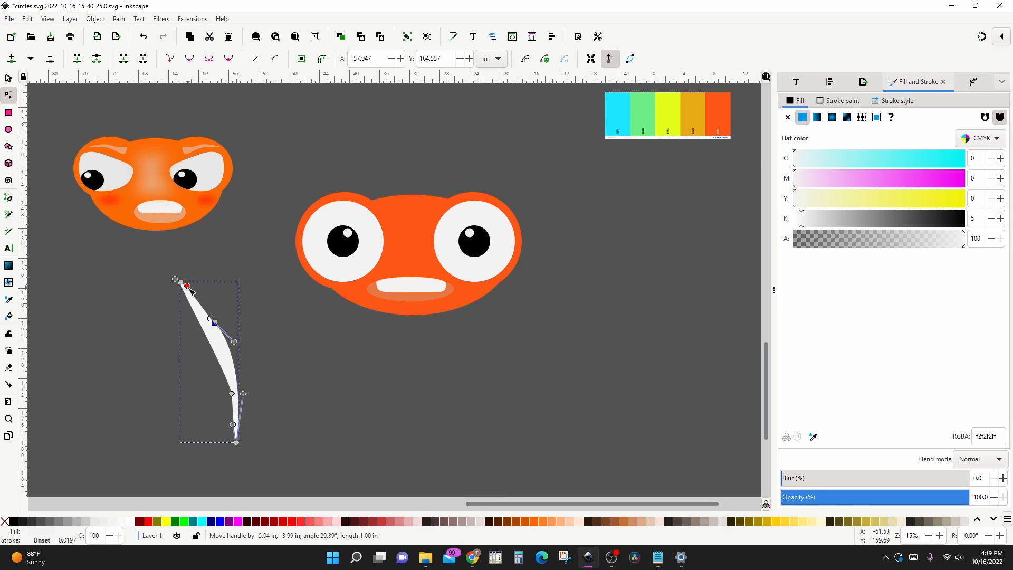
left_click_drag(187, 283, 226, 327)
left_click(181, 282)
left_click(169, 59)
left_click(214, 322, "ctrl")
left_click(215, 322, "ctrl")
left_click(214, 322, "ctrl")
Pull out the handles at the stalk's base to round it and thicken the stalk along its outer side
left_click_drag(232, 394, 234, 393)
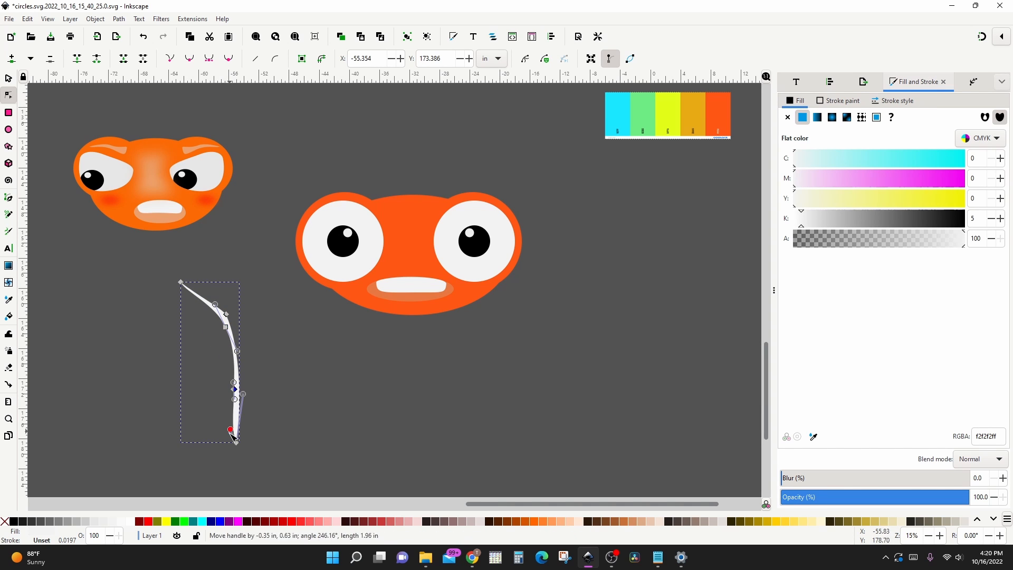
left_click_drag(230, 430, 225, 443)
left_click_drag(243, 394, 254, 443)
left_click_drag(226, 315, 244, 333)
key("s")
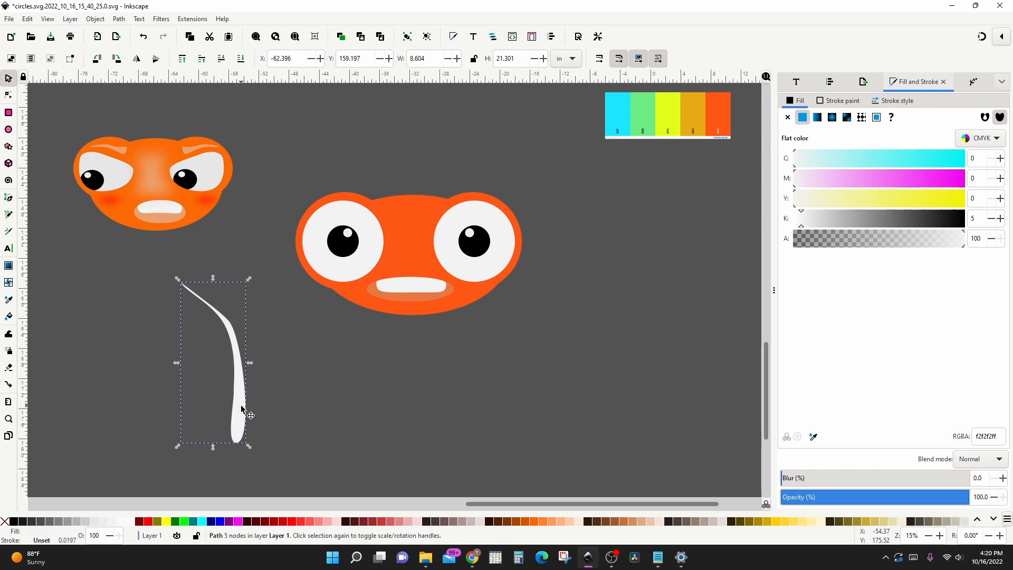
Place the stalk's base on top of the head beside the left eye and rotate the stalk outward to the left
left_click_drag(241, 406, 390, 176)
scroll(389, 246, "up", 1)
scroll(384, 246, "down", 2)
left_click(386, 214)
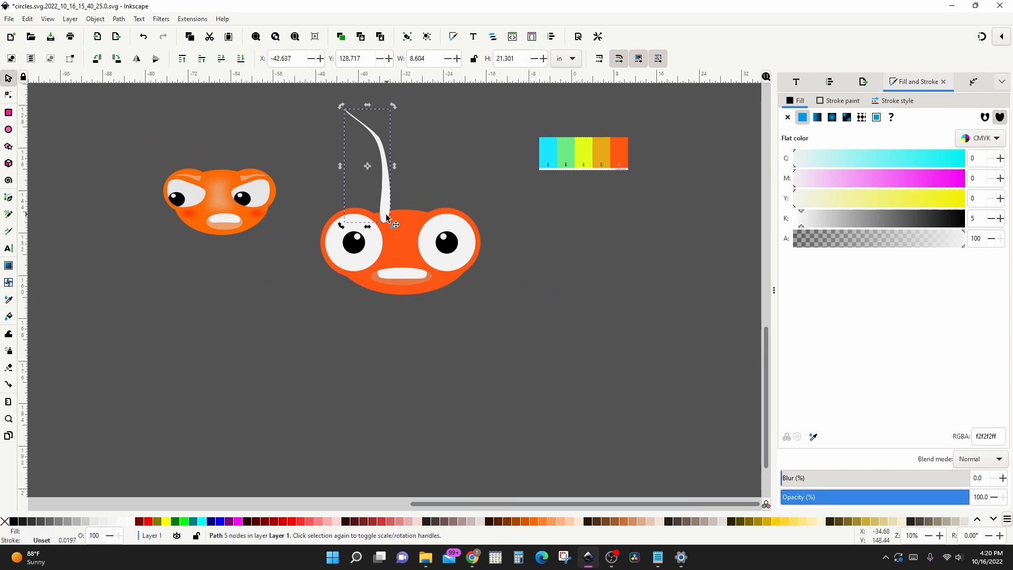
left_click_drag(392, 224, 378, 197)
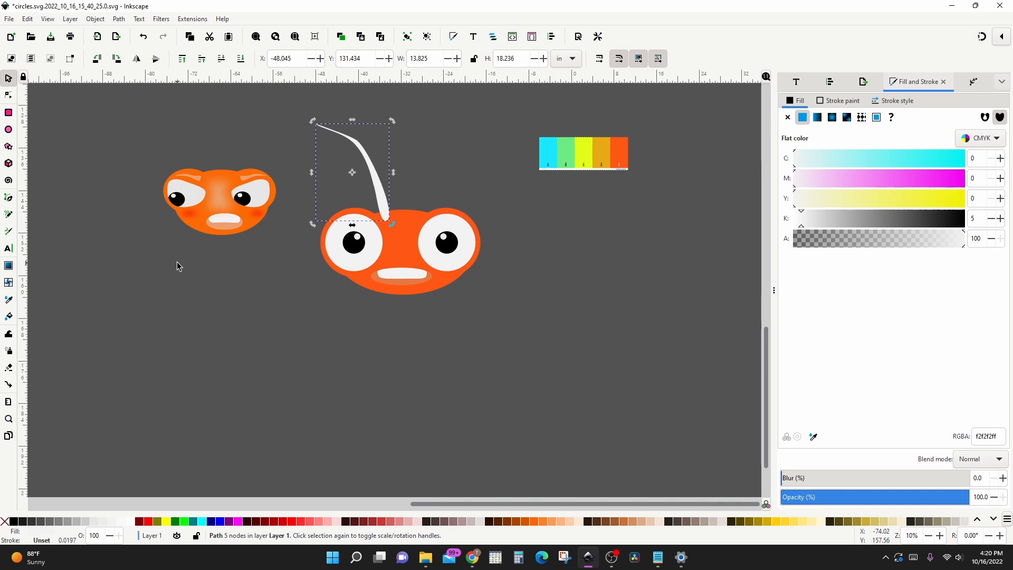
Draw a circle about 6.1 in across at the stalk's tip and fill it with the head's orange ff5714
key("e")
mouse_move(178, 274)
left_mouse_down()
mouse_move(219, 311)
mouse_move(302, 116)
mouse_move(322, 123)
left_mouse_up()
key("d")
left_click(397, 237)
key("s")
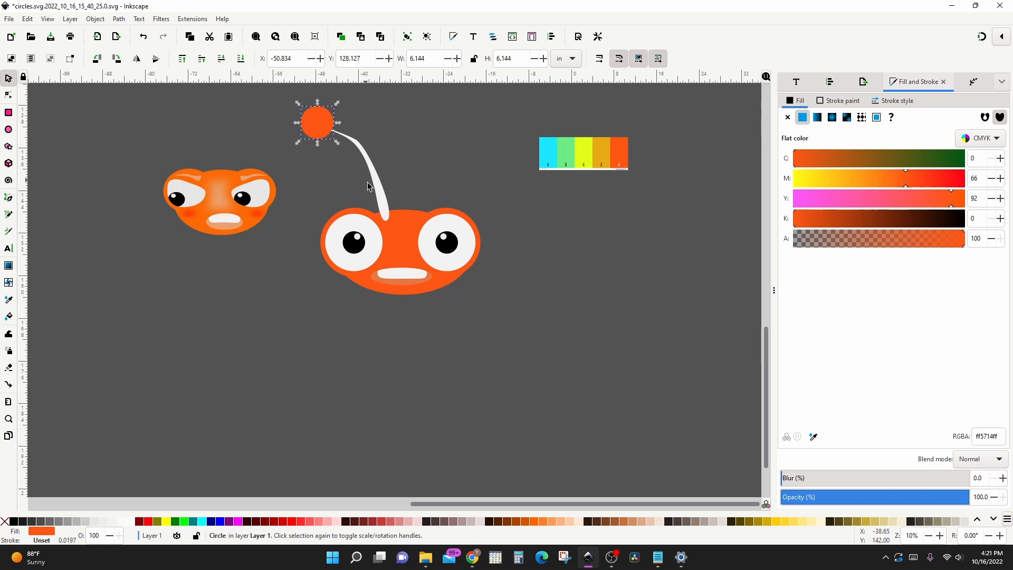
Fill the antenna stalk with the head's orange ff5714
left_click(378, 190)
key("d")
left_click(393, 222)
key("s")
Duplicate the antenna's stalk and ball together, flip the copy horizontally and place it above the right eye
left_click(312, 114, "shift")
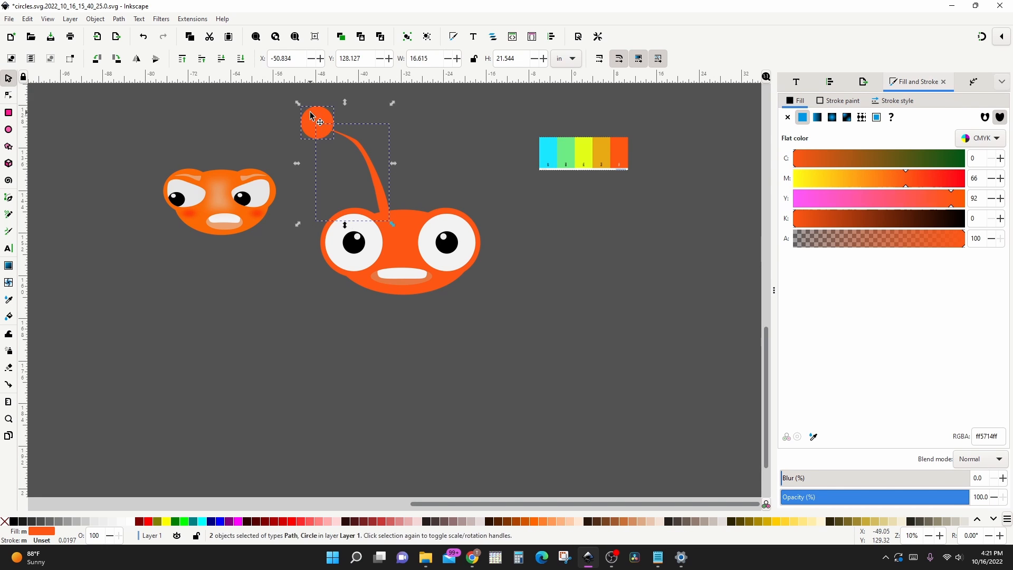
key("ctrl+d")
key("h")
left_click_drag(326, 149, 456, 183)
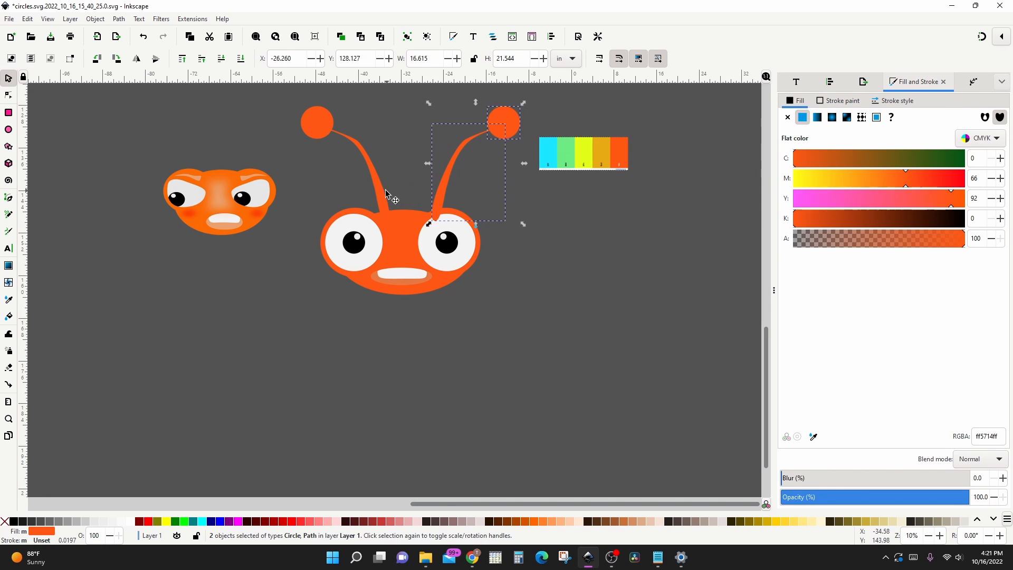
Rotate the left antenna further outward and set its base back against the top of the head
left_click_drag(278, 96, 276, 121)
left_click(240, 58)
left_click(302, 125)
left_click_drag(361, 167, 353, 175)
Rotate the right antenna's stalk and ball outward and lower them so the base meets the head
left_click(499, 125, "shift")
left_click(86, 149)
left_click(502, 125, "shift")
left_click(445, 188, "shift")
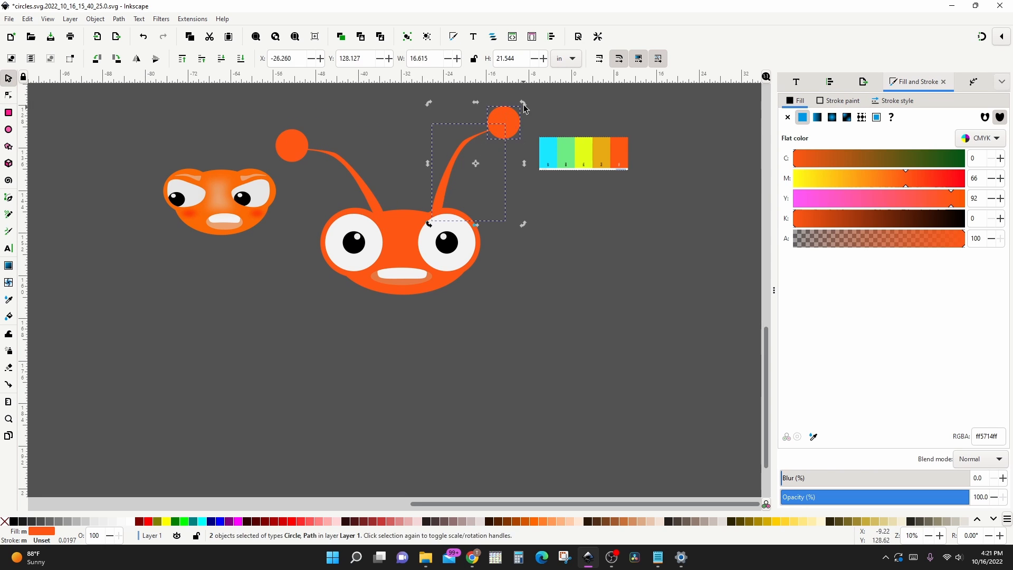
left_click_drag(523, 104, 540, 125)
left_click_drag(447, 167, 448, 191)
left_click(487, 181)
Move the color palette image away from the antennas and lift the left antenna's stalk and ball clear of the head
left_click_drag(583, 153, 685, 121)
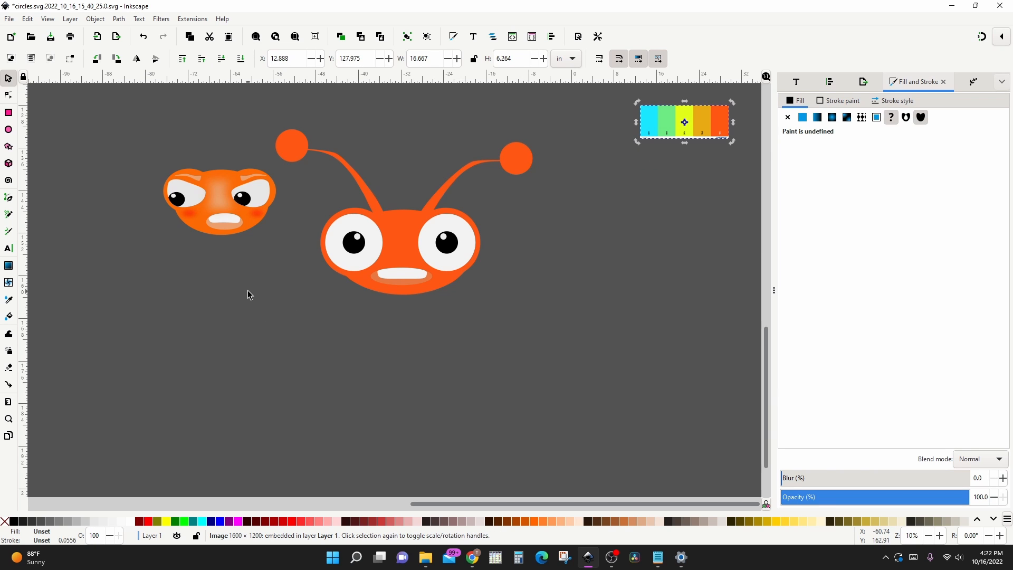
left_click(357, 164)
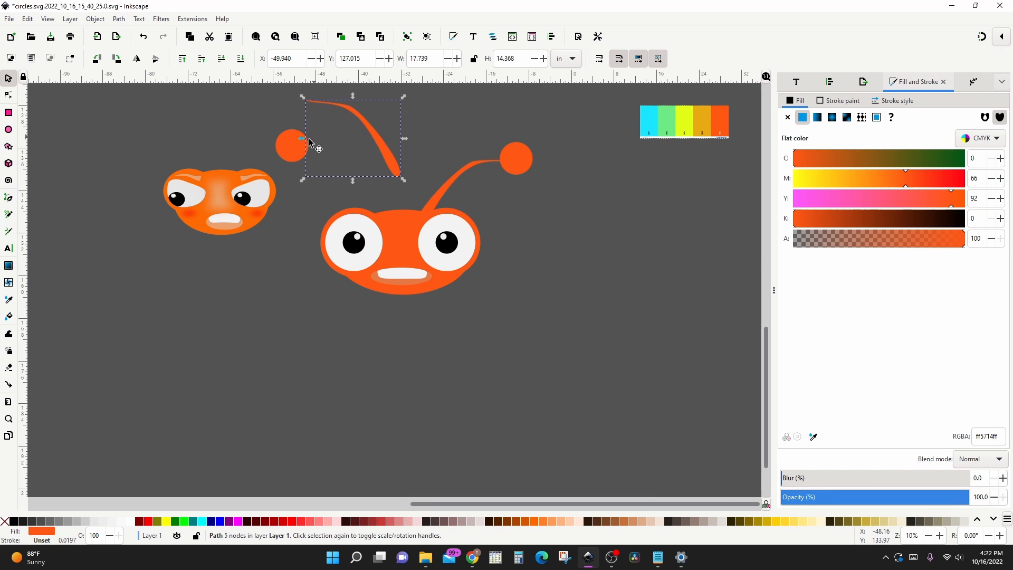
left_click_drag(293, 145, 308, 100)
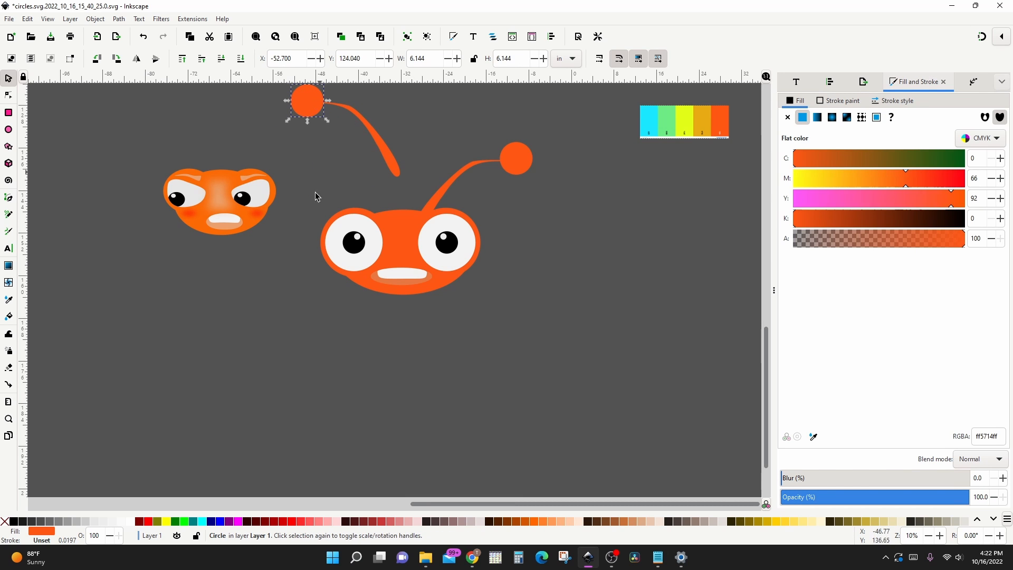
Draw an orange ellipse with radii of about 3.87 by 3.72 in below the face and convert it to a path
key("e")
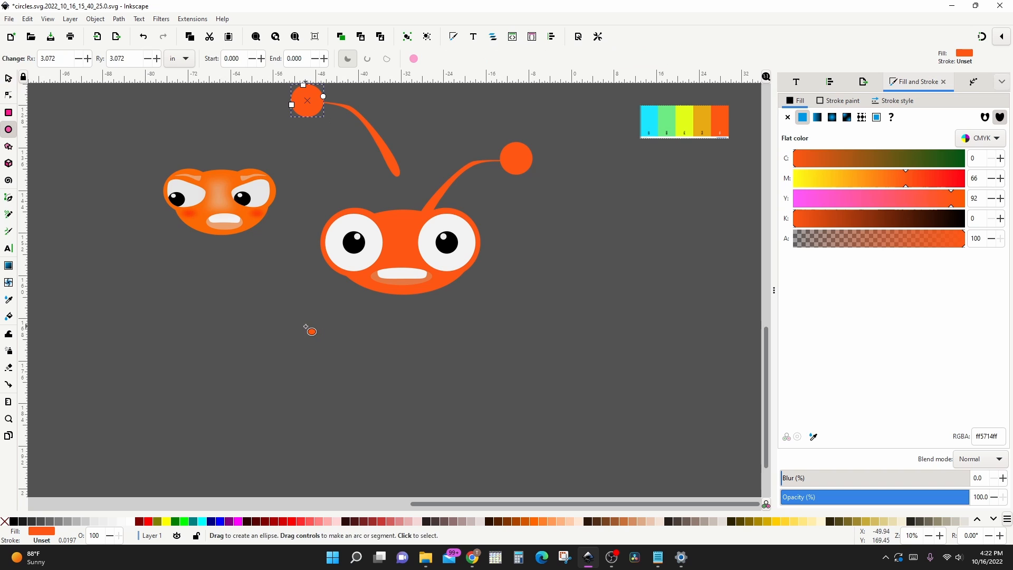
left_click_drag(306, 328, 347, 365)
key("shift+ctrl+c")
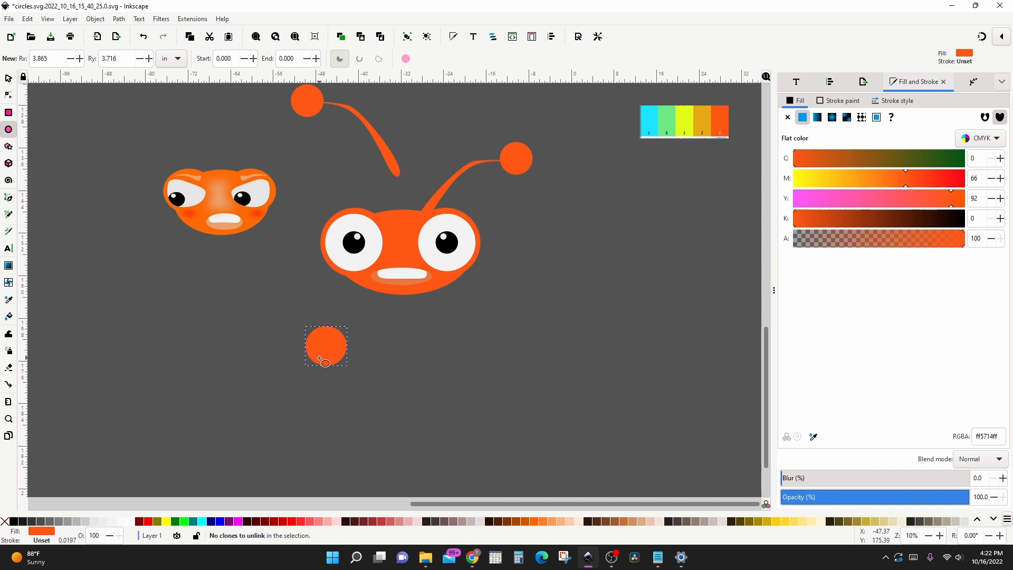
Reshape the path's nodes into a flat-bottomed eyebrow and place it above the left eye, scaled to about 6.6 in wide
key("n")
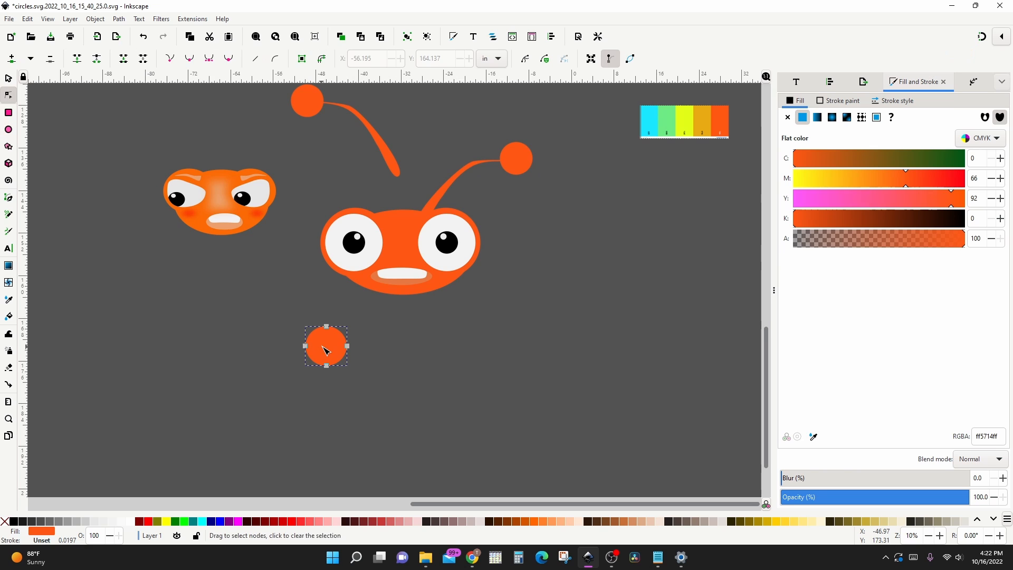
left_click_drag(344, 357, 346, 360)
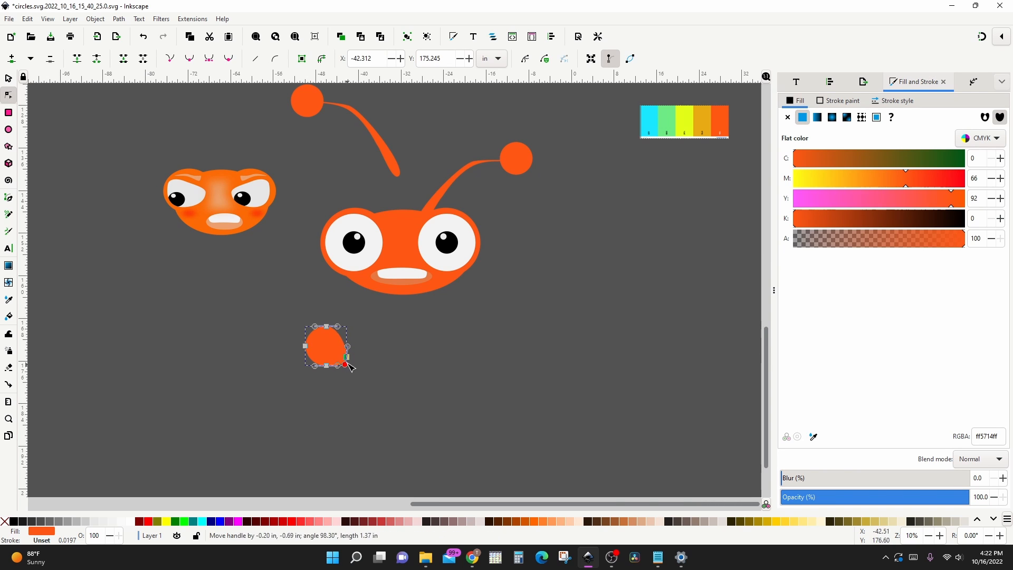
left_click_drag(306, 346, 291, 361)
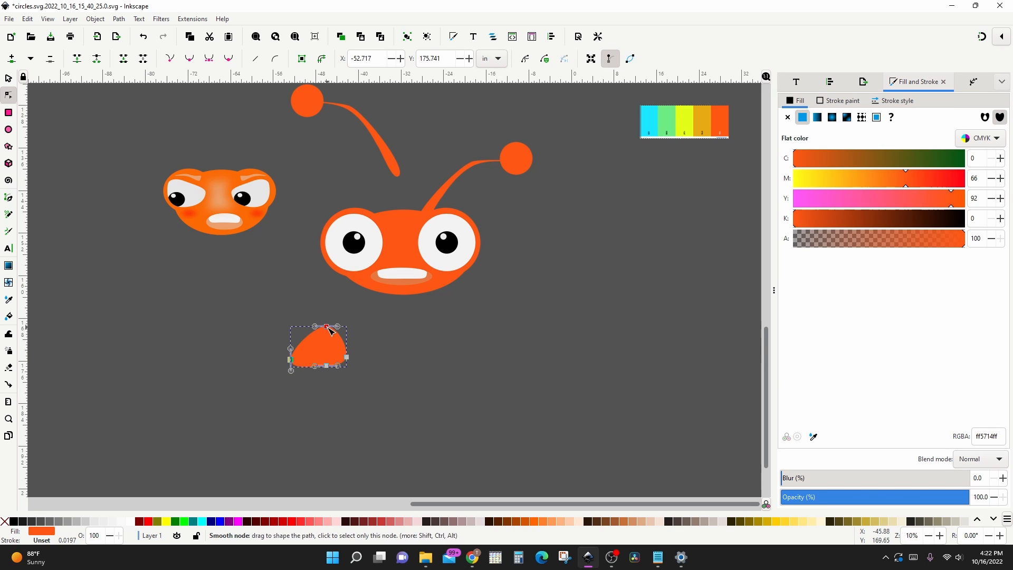
mouse_move(326, 327)
left_mouse_down()
mouse_move(321, 335)
mouse_move(344, 361)
mouse_move(327, 342)
left_mouse_up()
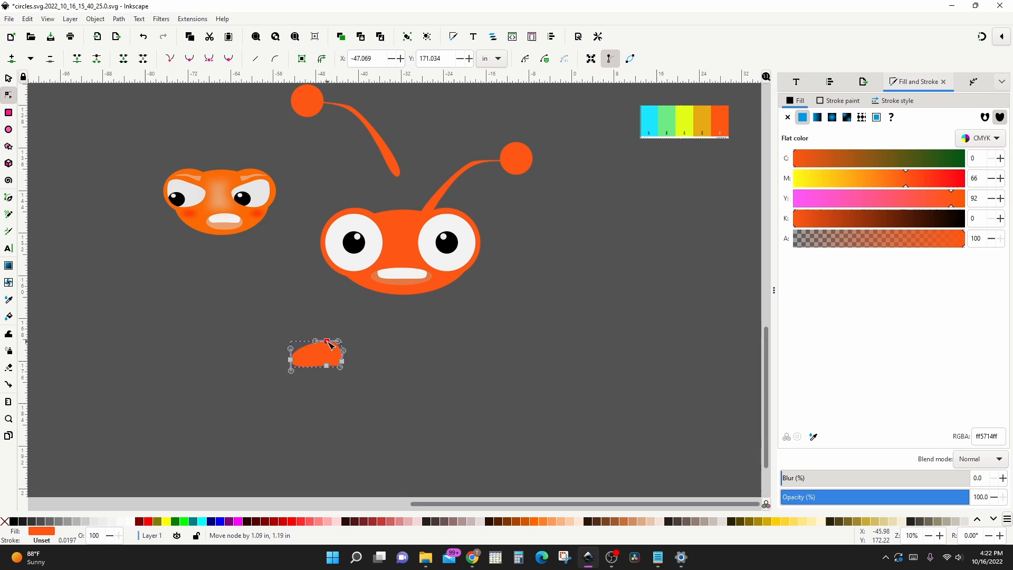
left_click(291, 360)
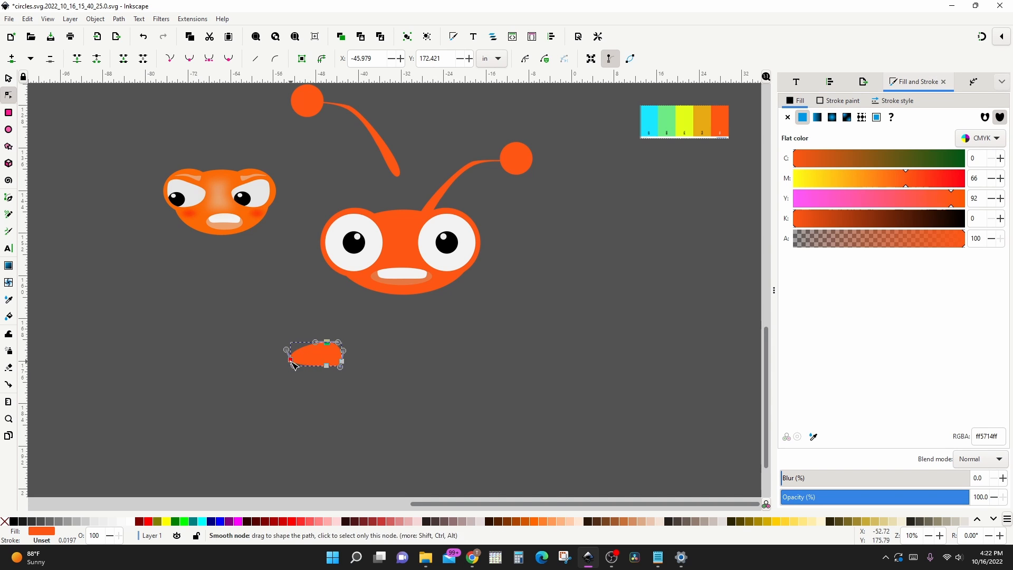
left_click_drag(291, 362, 296, 364)
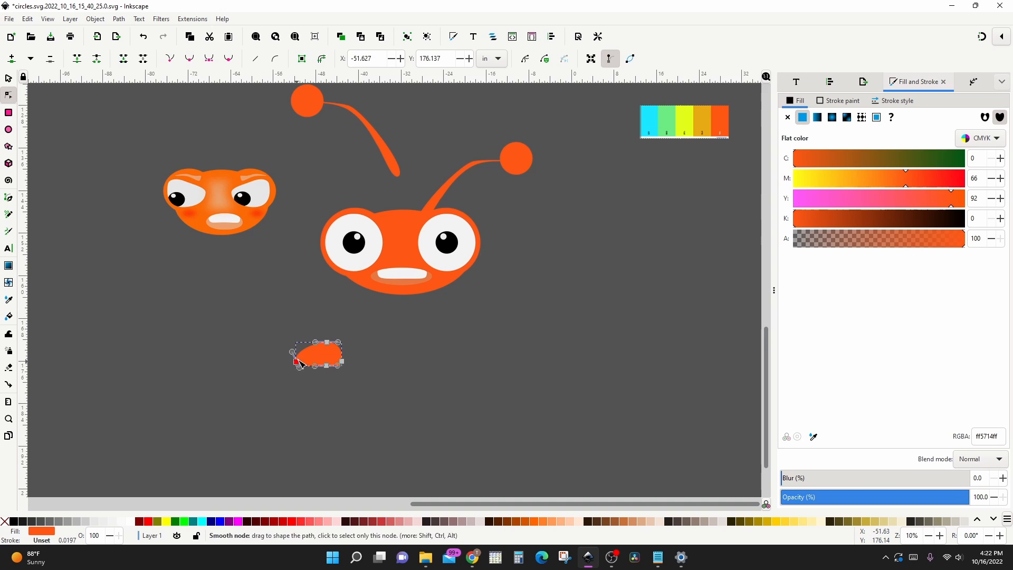
key("s")
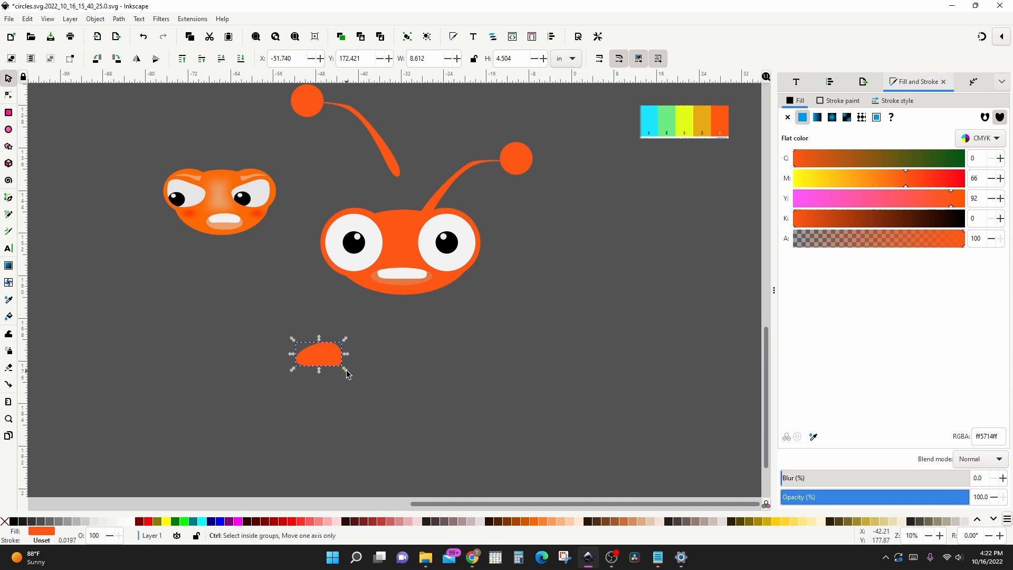
left_click_drag(345, 370, 353, 195)
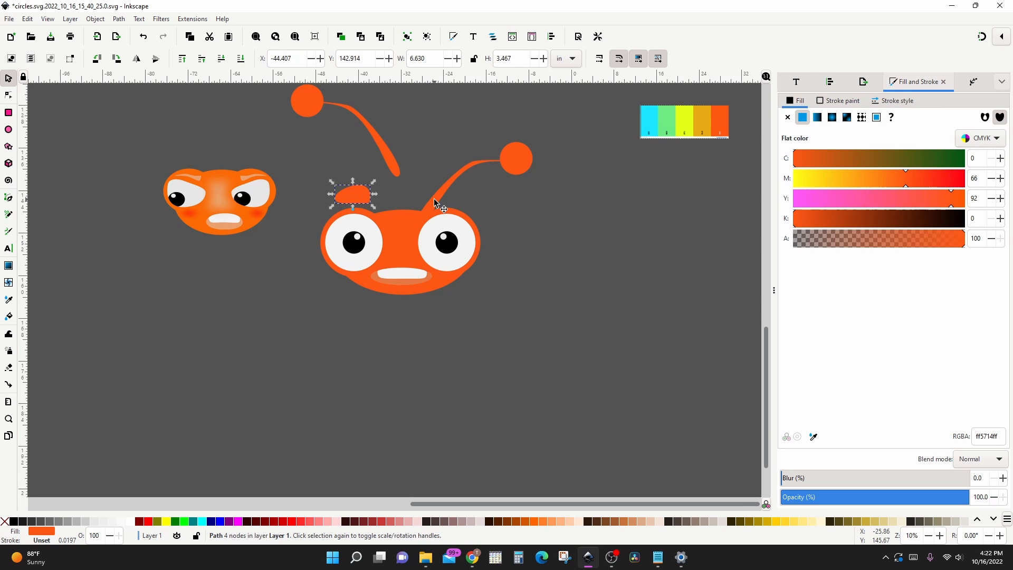
Move the right antenna's stalk and ball away from the head to clear the space above the right eye
left_click_drag(435, 198, 538, 195)
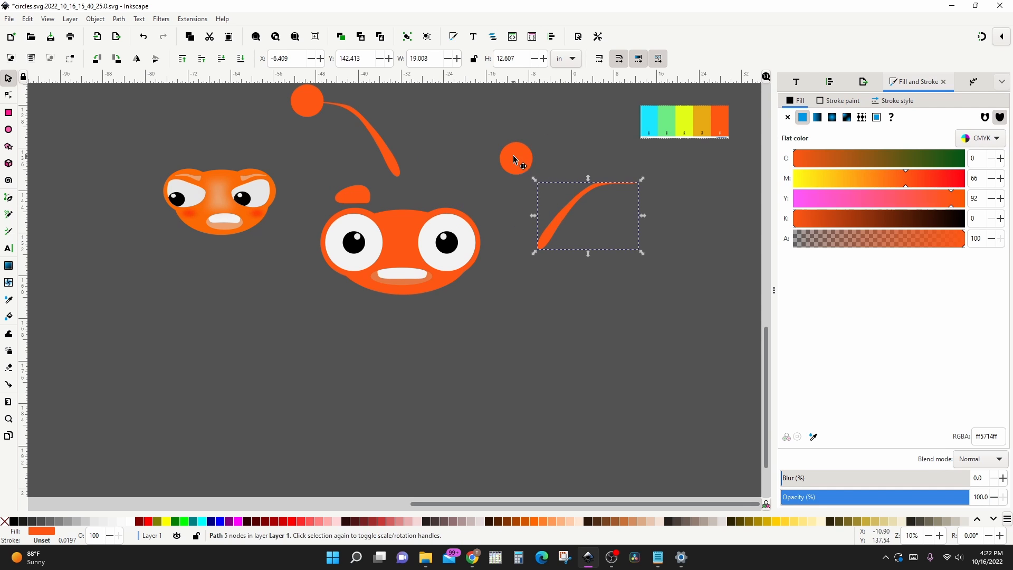
left_click_drag(515, 158, 625, 190)
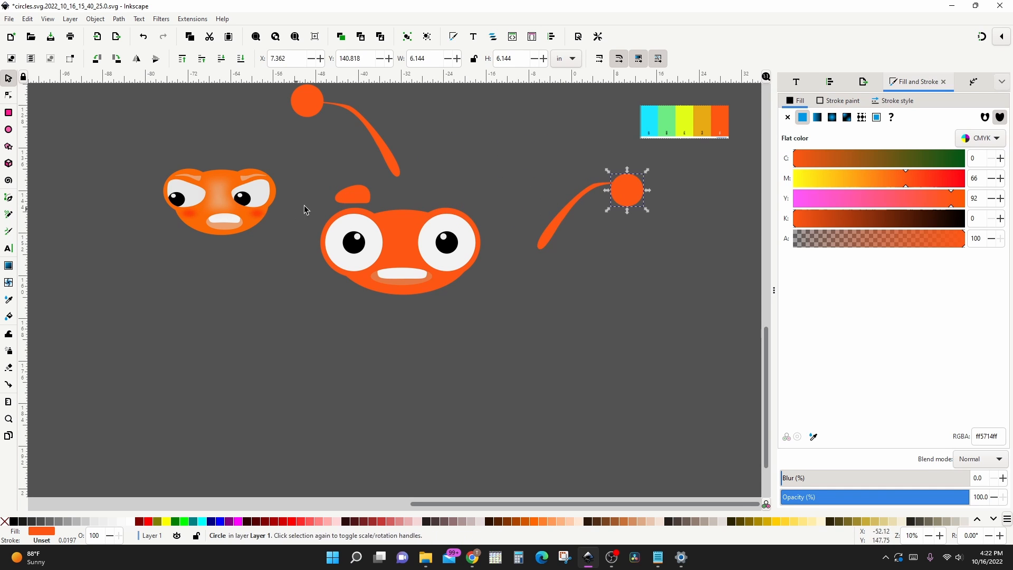
Tilt the left eyebrow inward and place a horizontally mirrored copy of it above the right eye
left_click(354, 196)
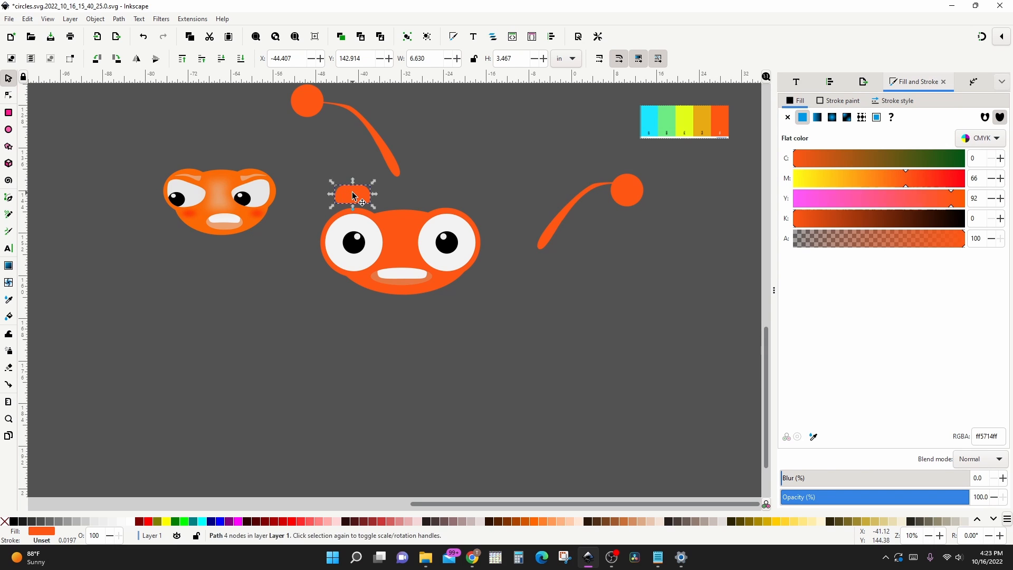
left_click_drag(353, 195, 427, 204)
left_click(362, 198)
left_click(362, 197)
left_click(313, 312)
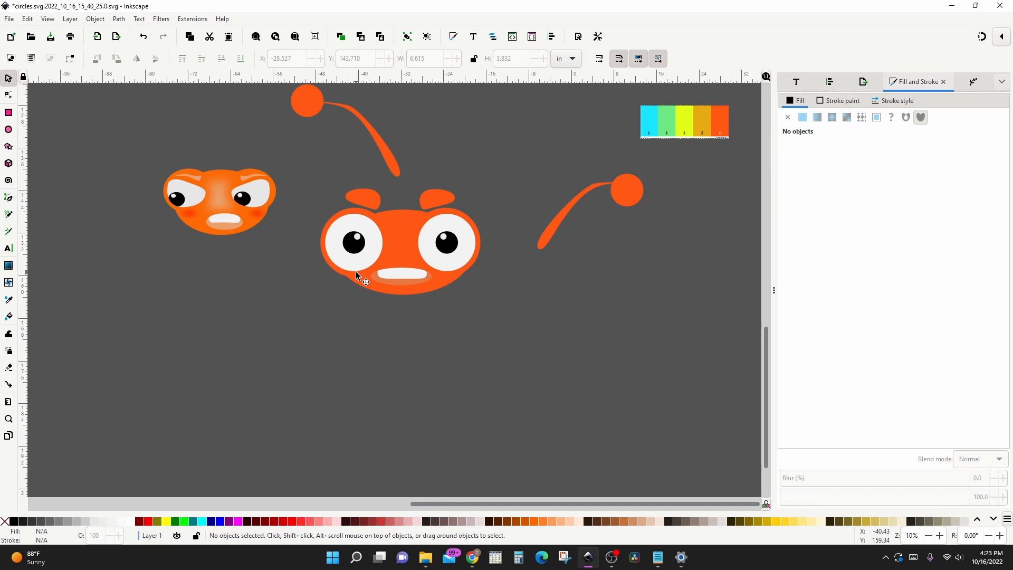
Lower the top node of the left eye's white and angle its handles so the upper edge slants down toward the nose
scroll(355, 271, "up", 1)
left_click(357, 201)
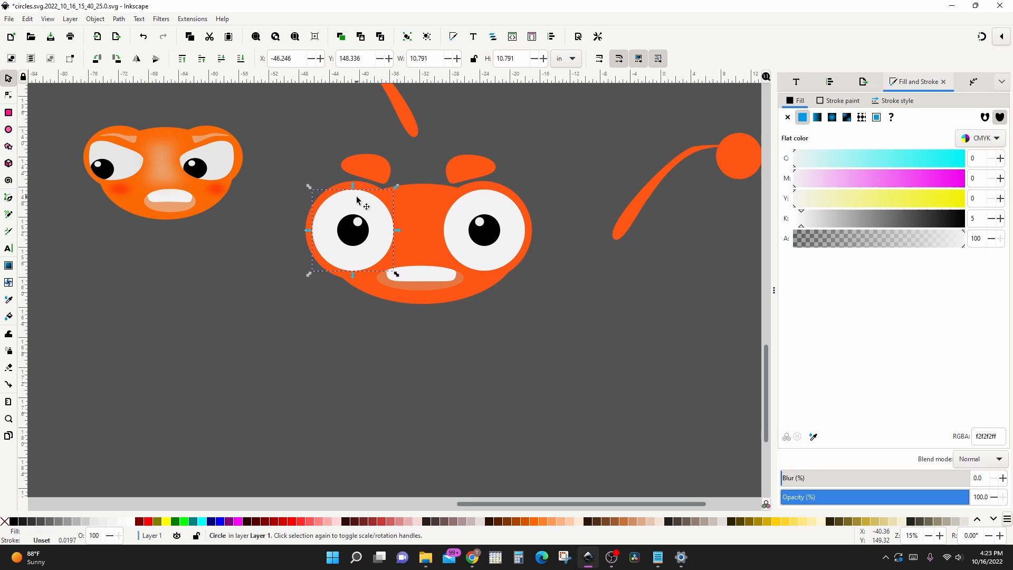
left_click(358, 205, "alt")
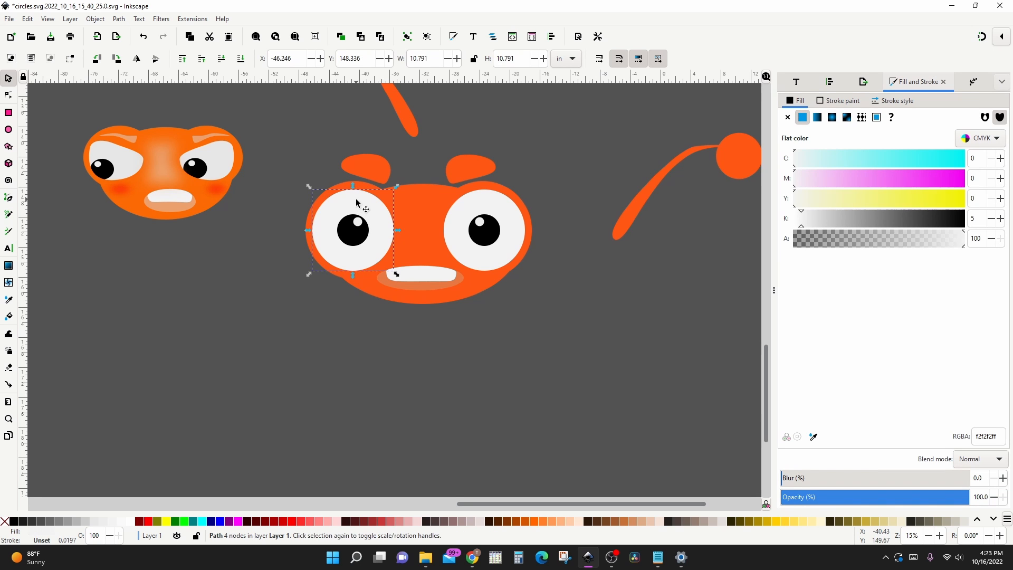
left_click(8, 95)
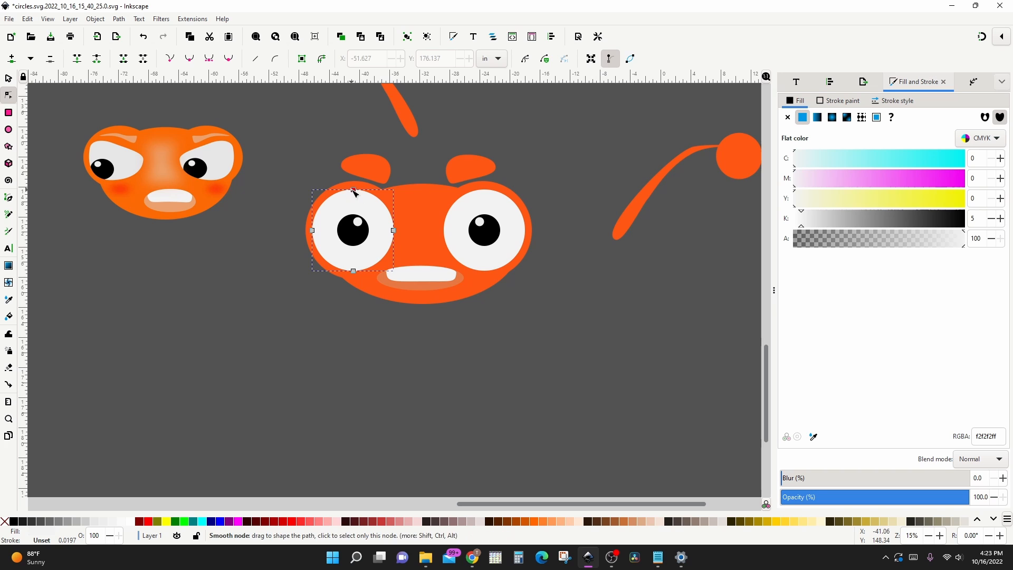
mouse_move(354, 191)
left_mouse_down()
mouse_move(350, 200)
mouse_move(396, 226)
mouse_move(318, 187)
mouse_move(352, 208)
left_mouse_up()
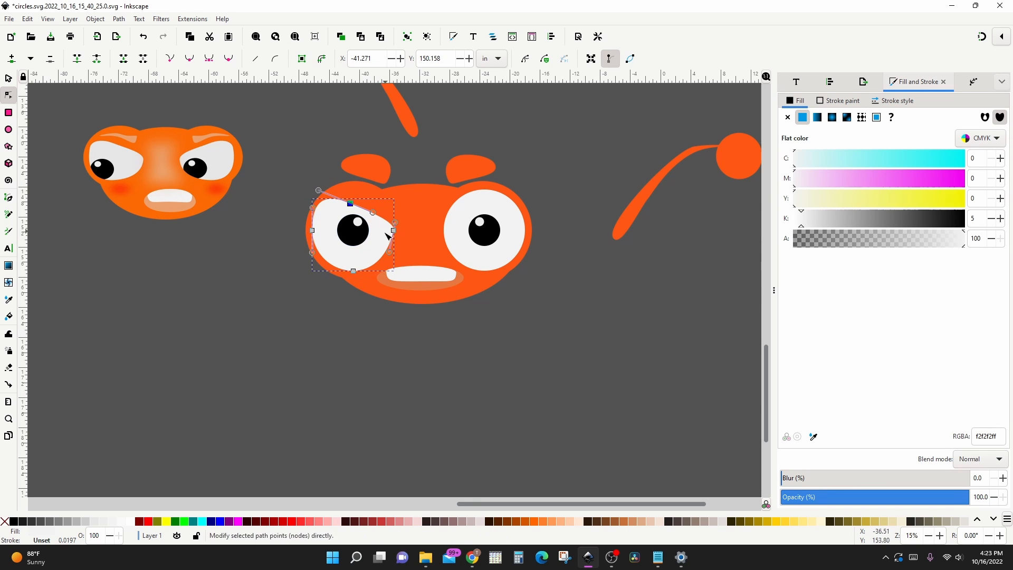
Move the left eye's pupil and highlight together up against the slanted edge near the eye's inner corner
key("s")
left_click_drag(277, 194, 356, 244)
left_click_drag(356, 242, 371, 241)
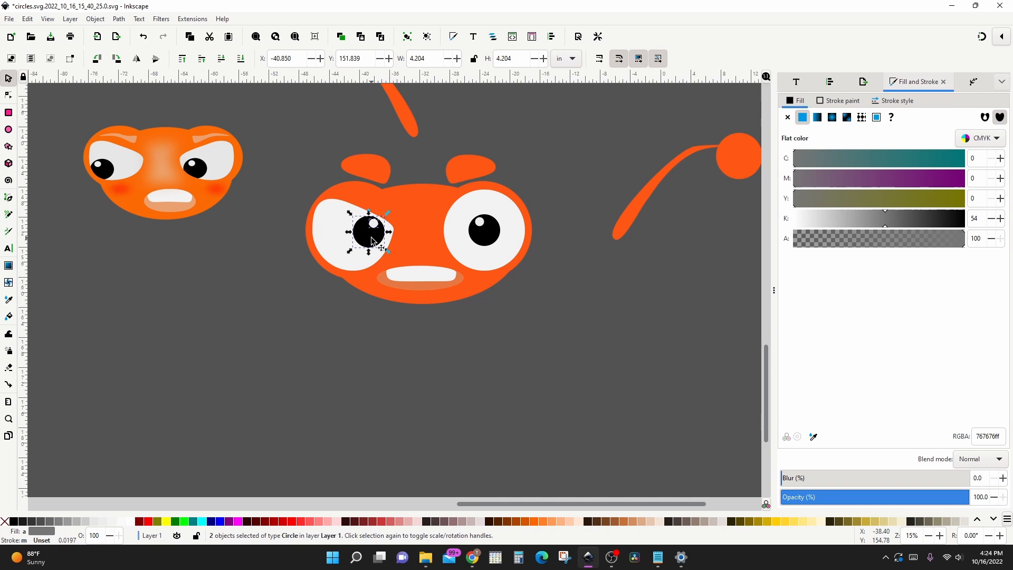
left_click_drag(359, 236, 369, 227)
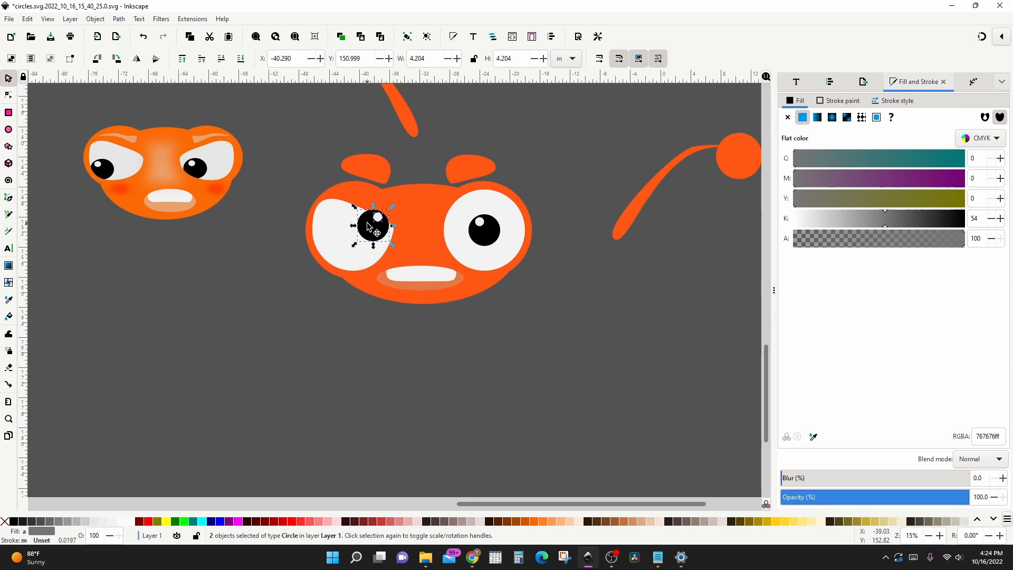
Raise a duplicate of the left eye's white to the top and intersect it with the black pupil to trim the overhang
left_click(328, 241)
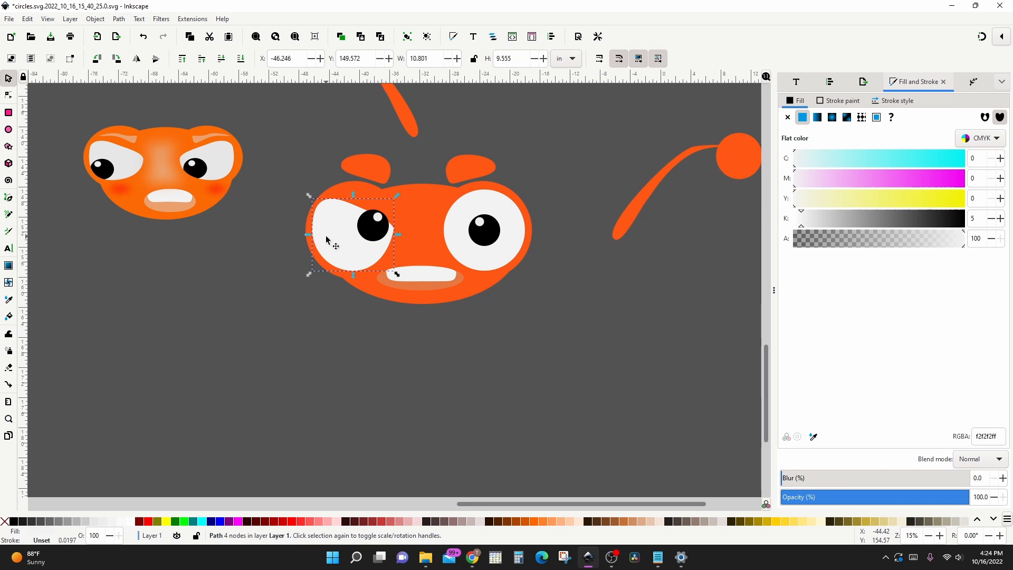
key("Home")
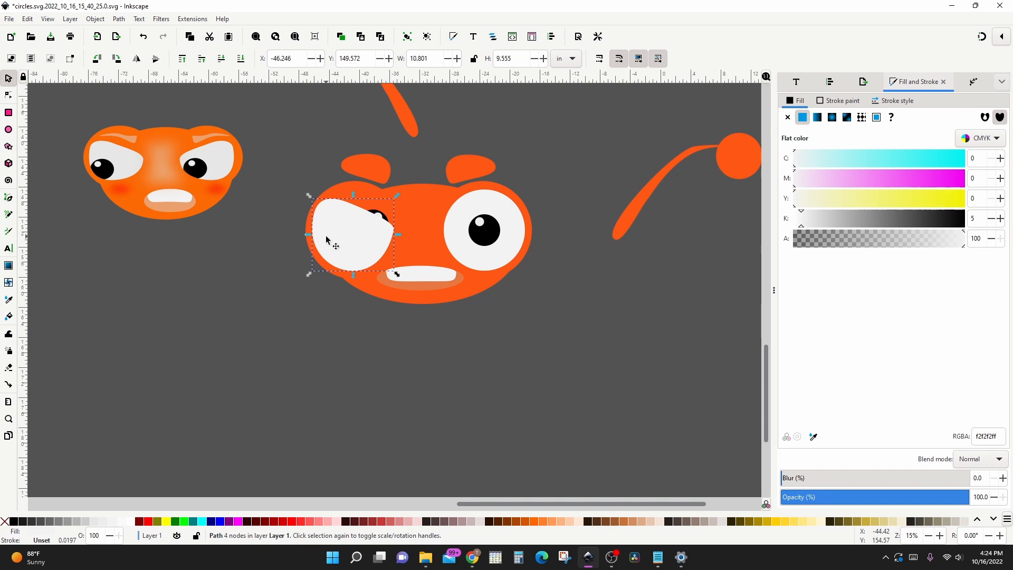
scroll(326, 239, "up", 3, "ctrl")
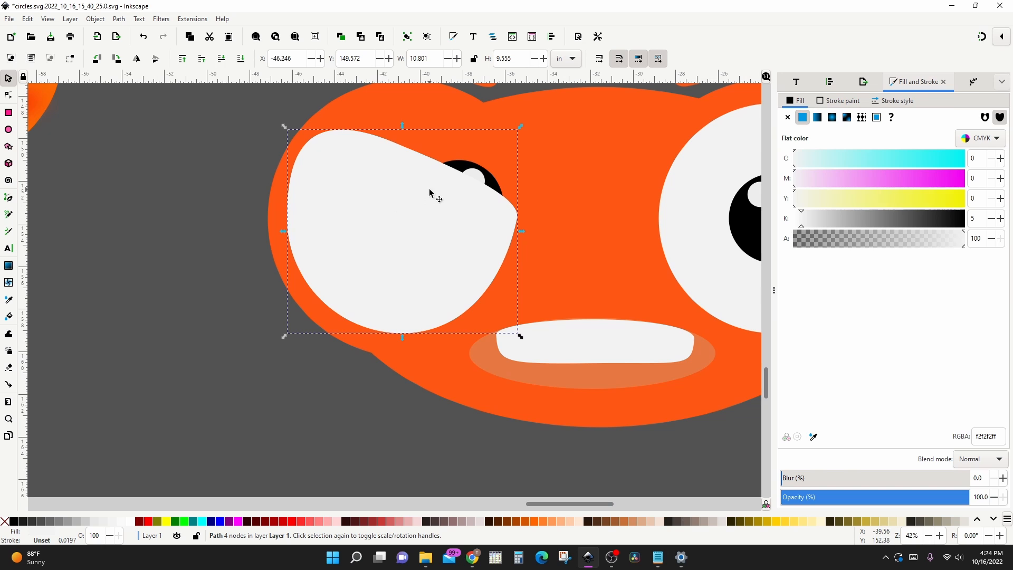
key("shift")
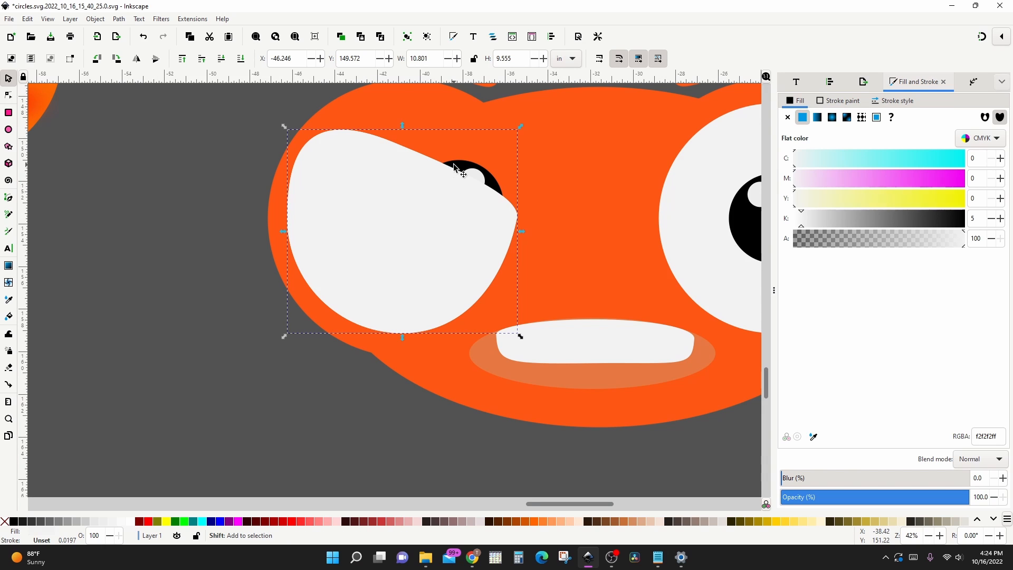
left_click(455, 166, "shift")
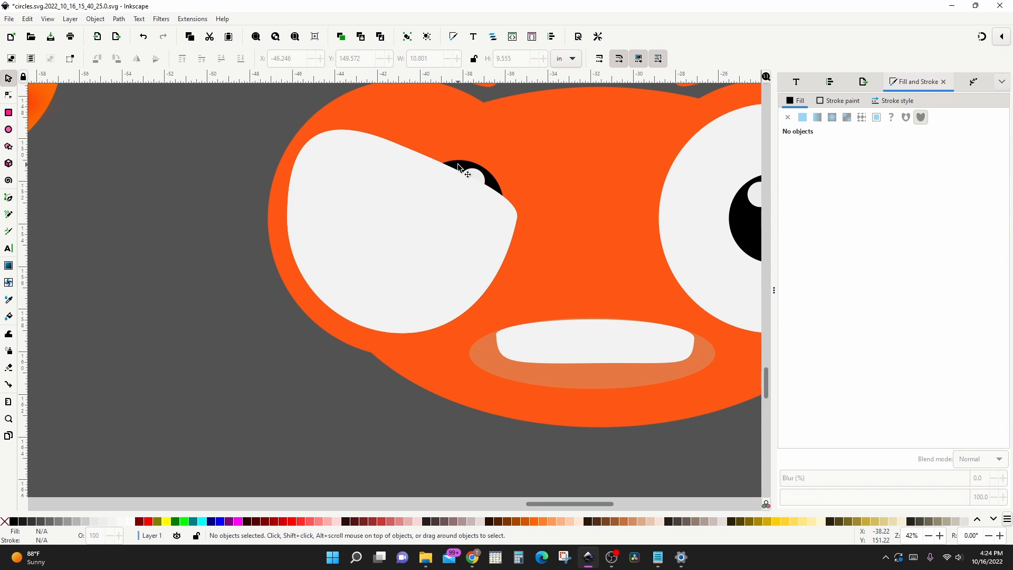
left_click(458, 167, "shift")
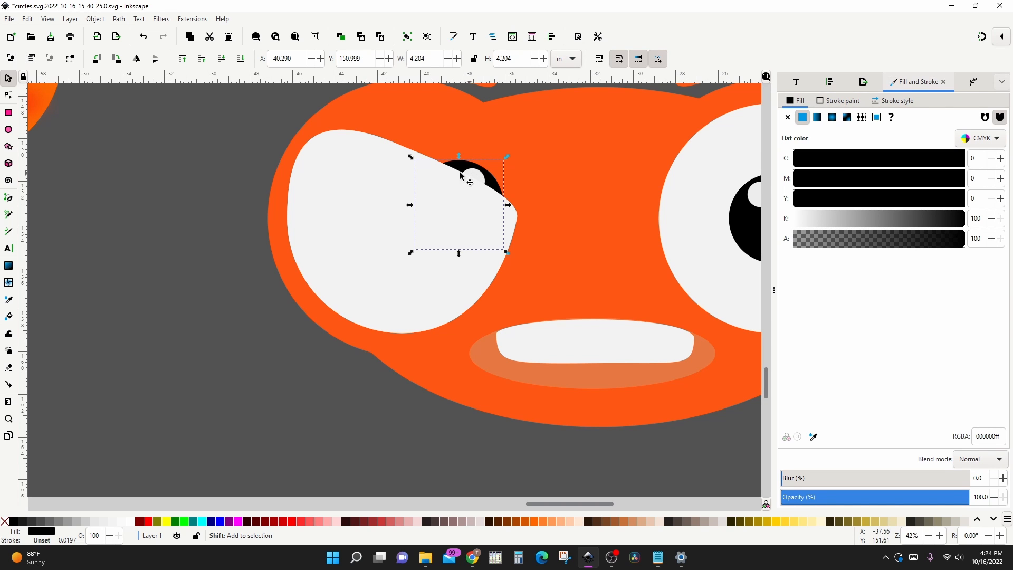
left_click(389, 186, "shift")
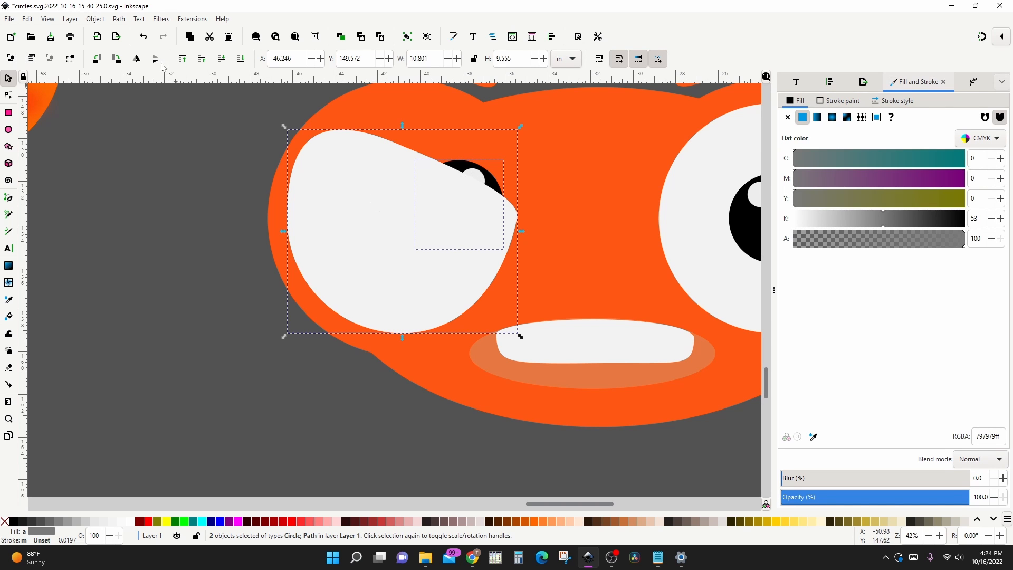
left_click(124, 22)
left_click(144, 93)
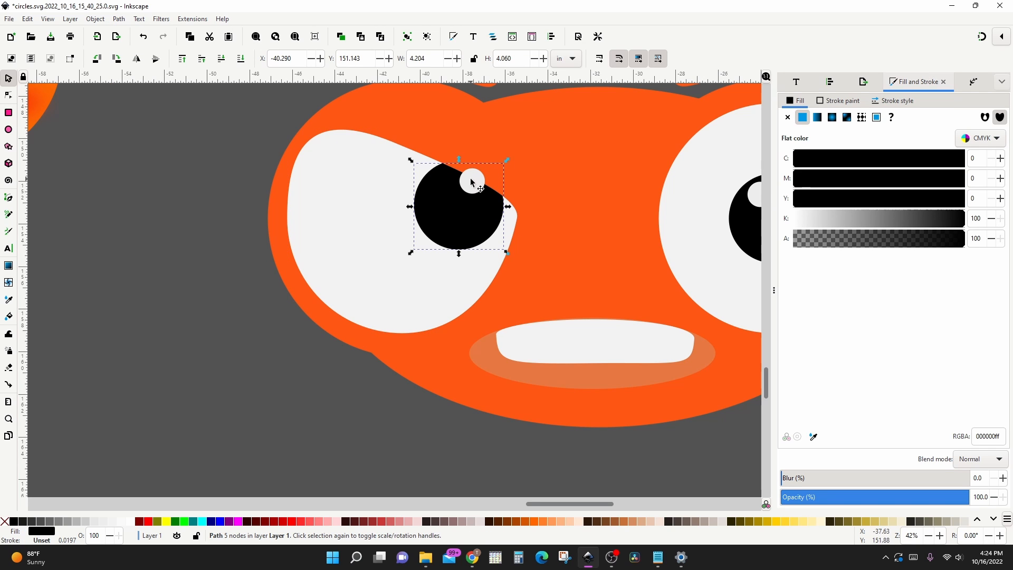
Move the left eye's highlight down toward the inner corner and trim it by intersecting it with a raised duplicate of the white
mouse_move(470, 177)
left_mouse_down()
mouse_move(449, 177)
mouse_move(480, 190)
left_mouse_up()
left_click(368, 227)
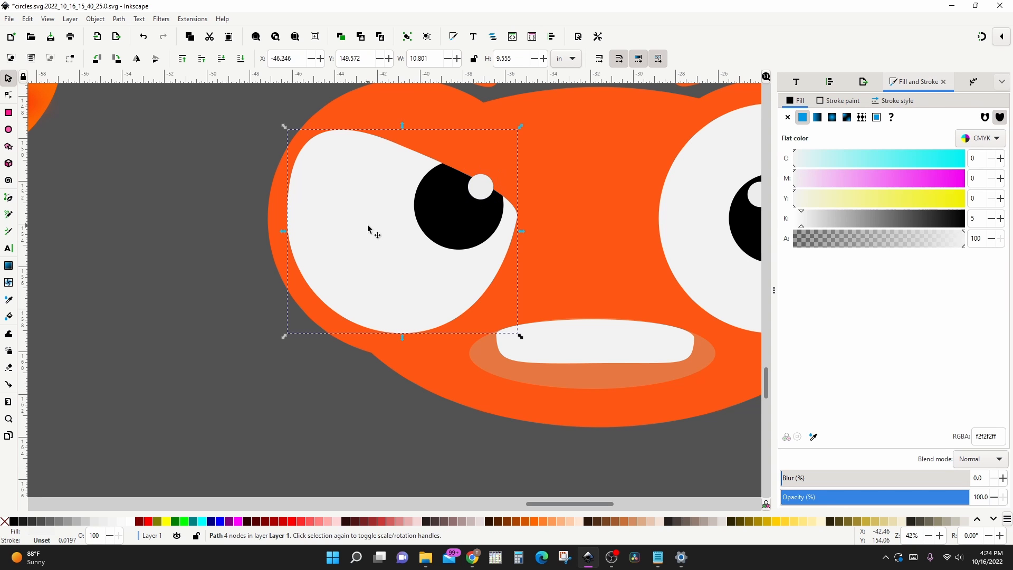
key("Home")
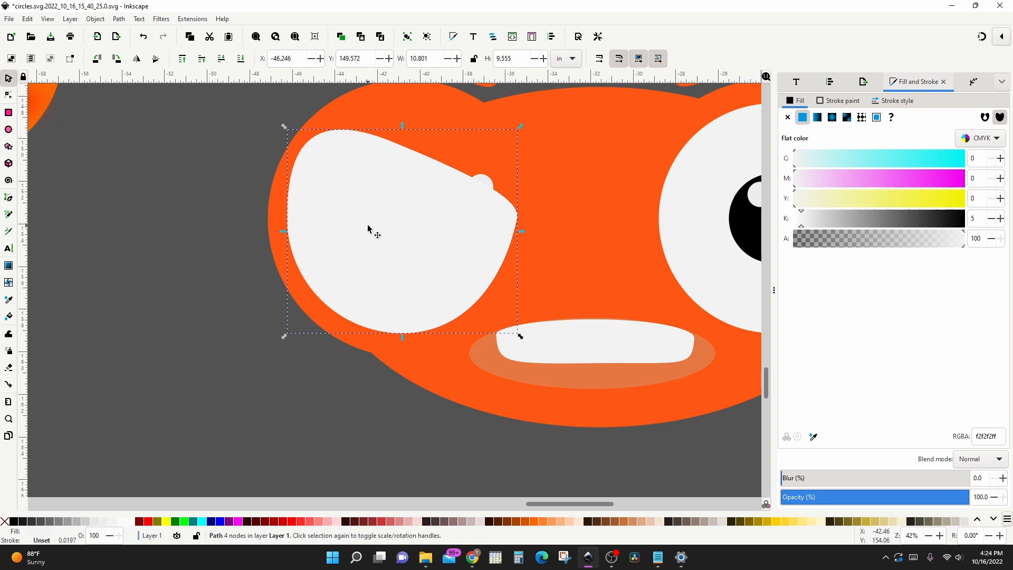
left_click(485, 182)
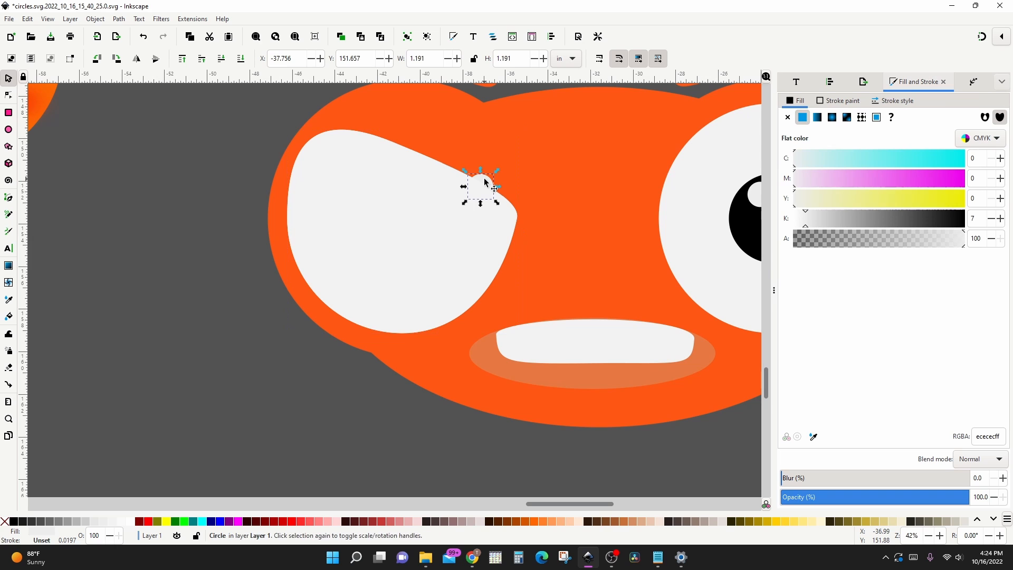
left_click(428, 205, "shift")
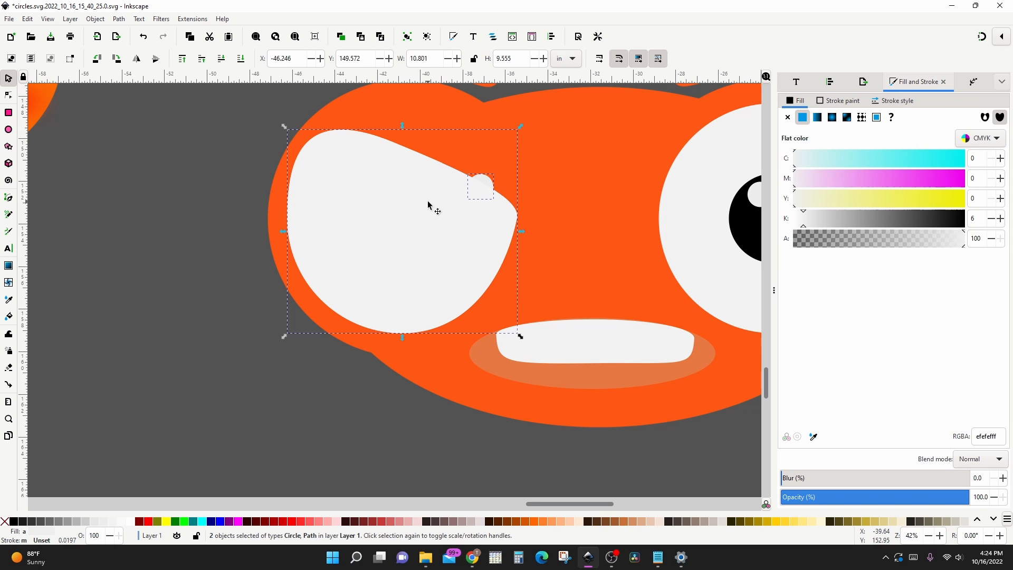
left_click(119, 18)
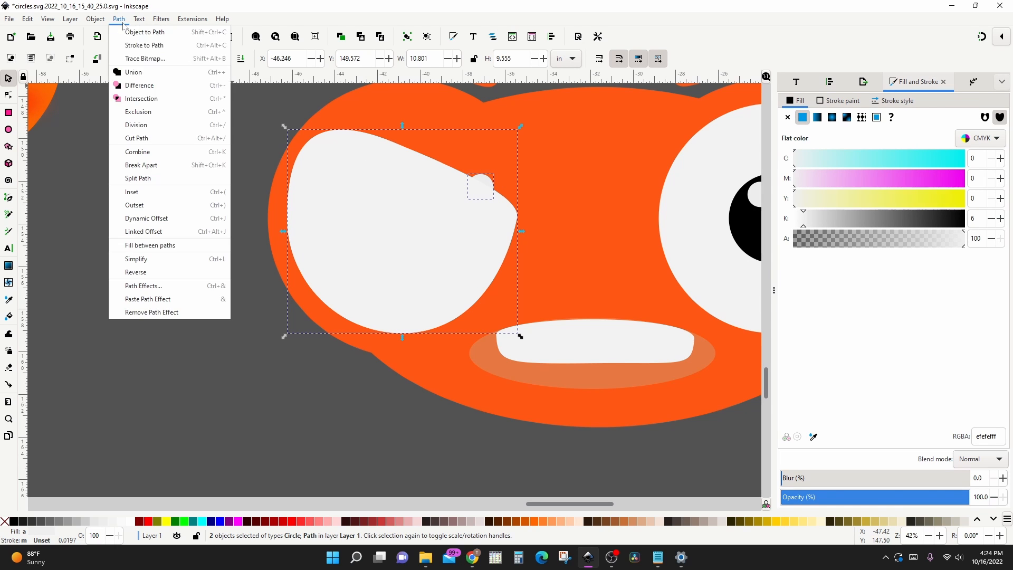
left_click(131, 98)
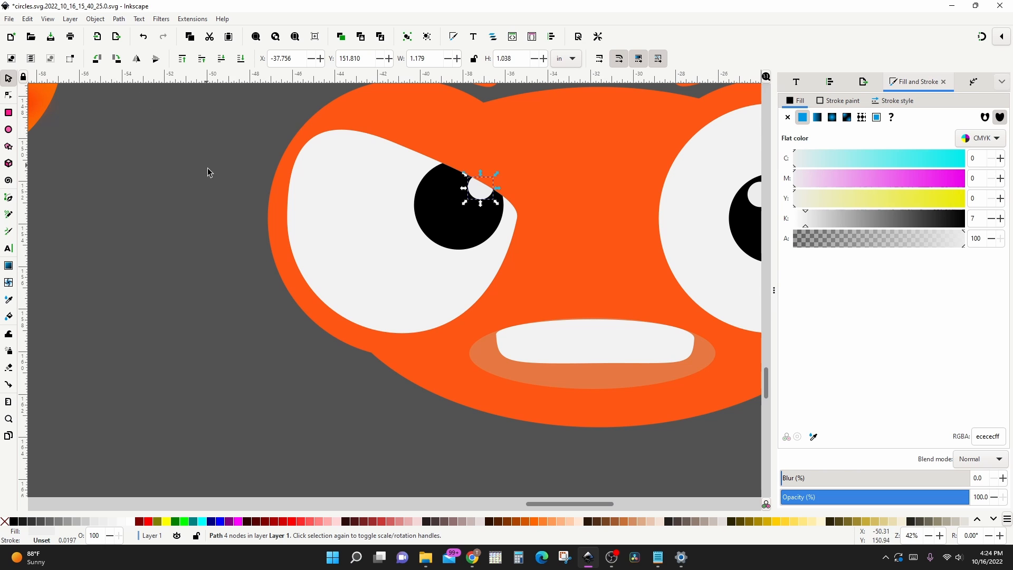
scroll(191, 236, "down", 1)
scroll(175, 221, "down", 1)
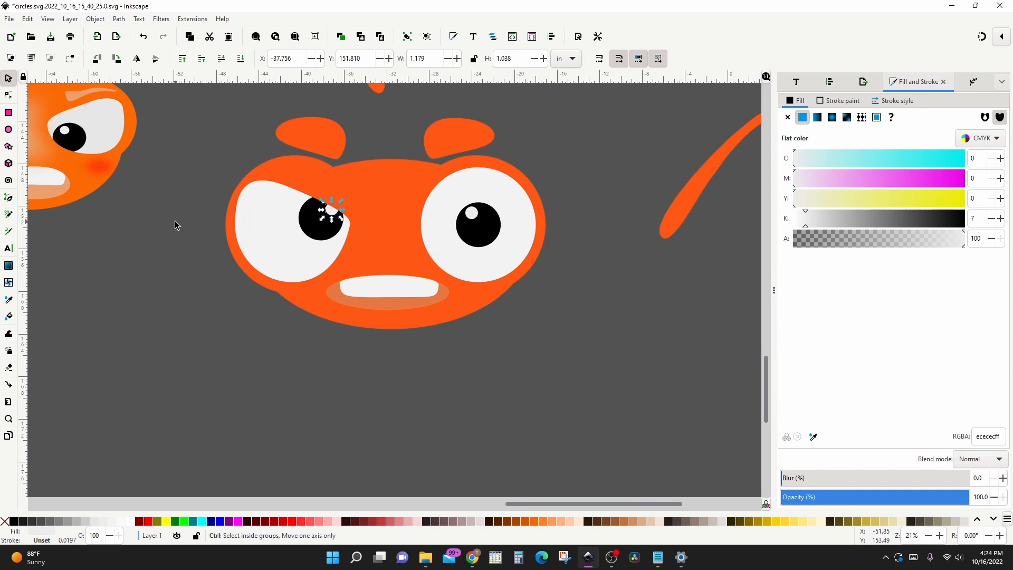
Duplicate the left eye's white, pupil and highlight together, flip the copy horizontally and move it clear of the round right eye
left_click(227, 157)
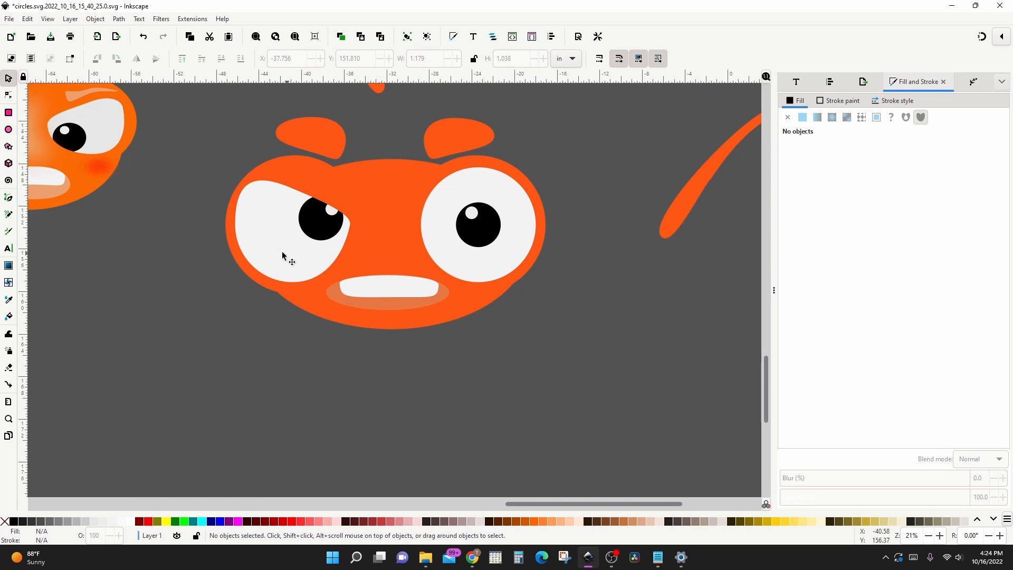
left_click_drag(194, 155, 362, 323)
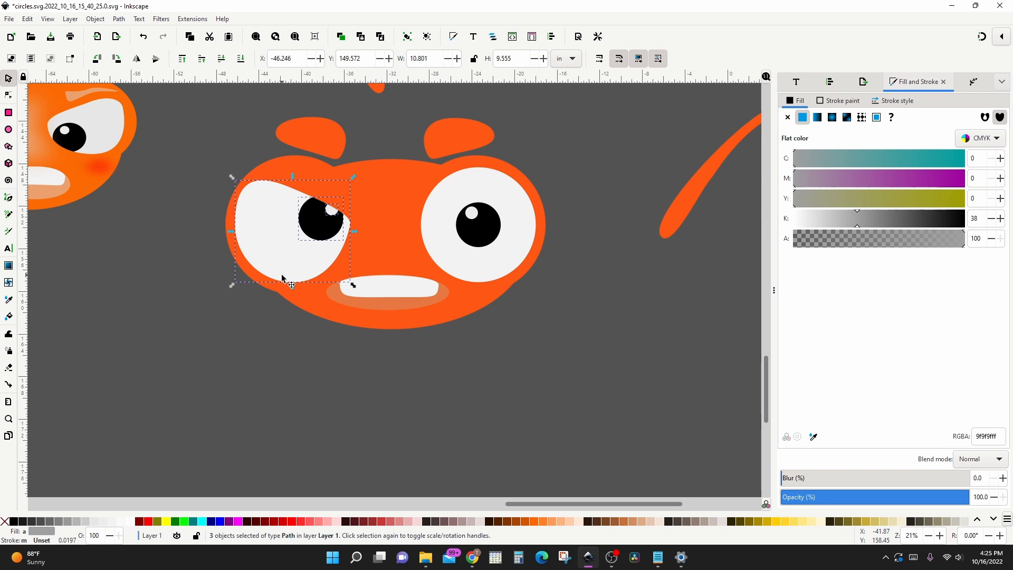
key("h")
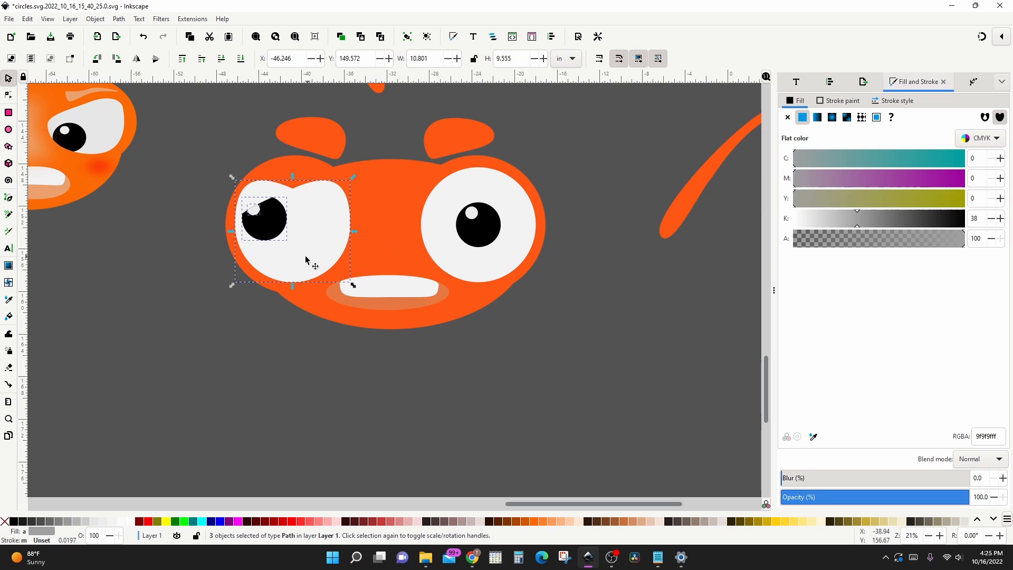
key("ctrl")
left_click_drag(295, 256, 352, 257)
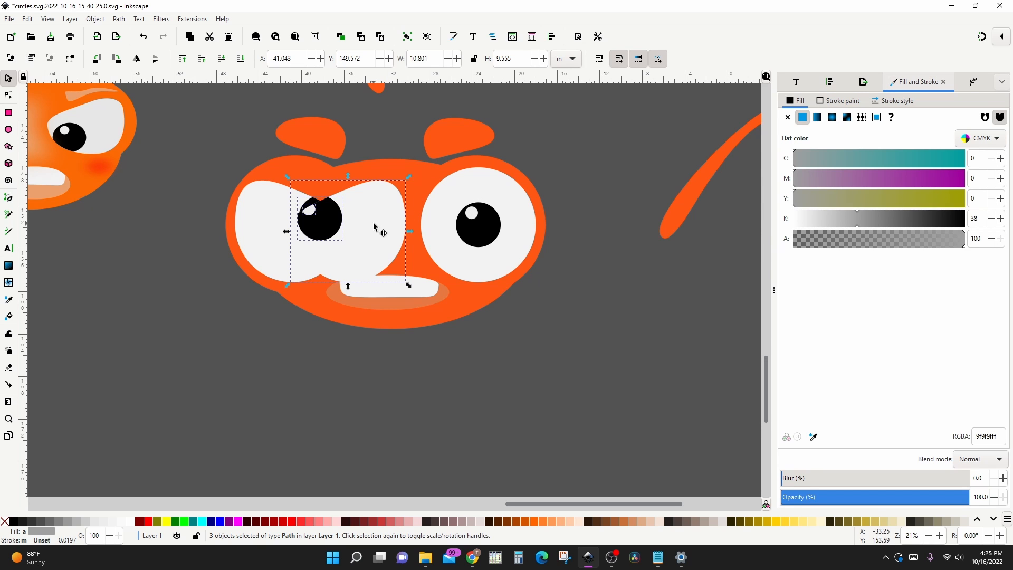
left_click_drag(374, 226, 235, 227)
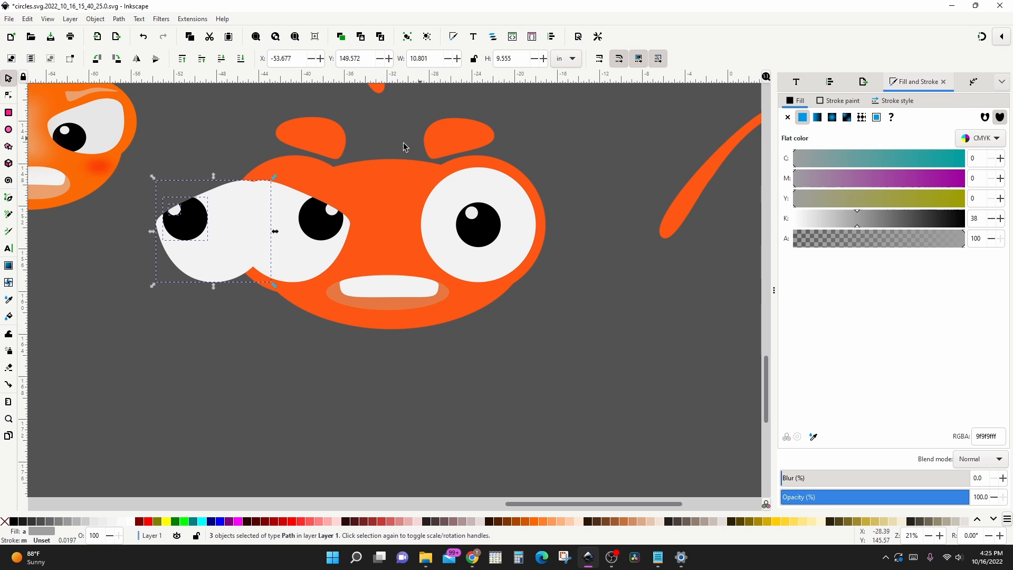
Delete the round right eye with its pupil and highlight, and move the mirrored slanted eye into its place
left_click_drag(387, 135, 568, 292)
key("Delete")
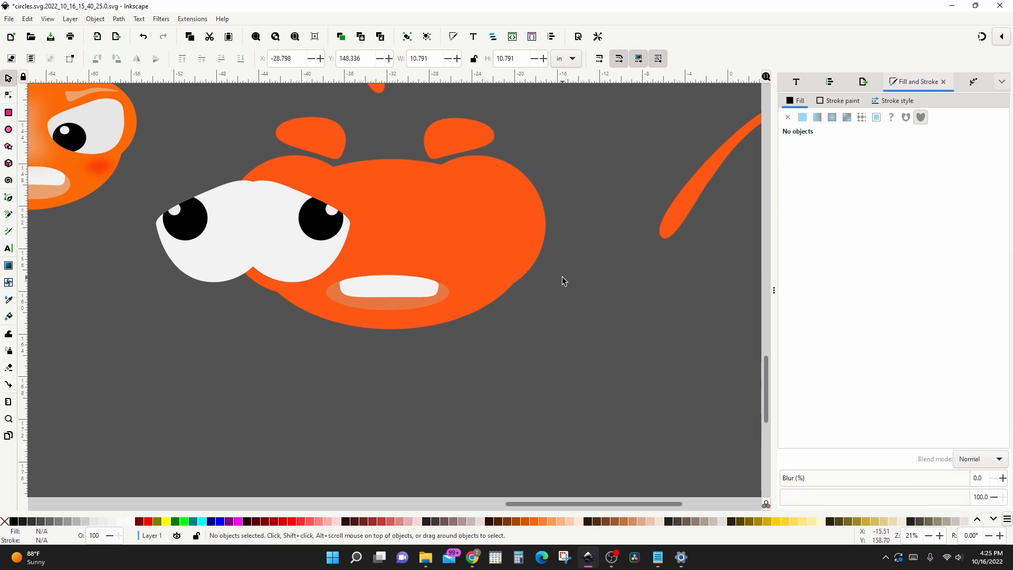
left_click_drag(122, 167, 501, 284)
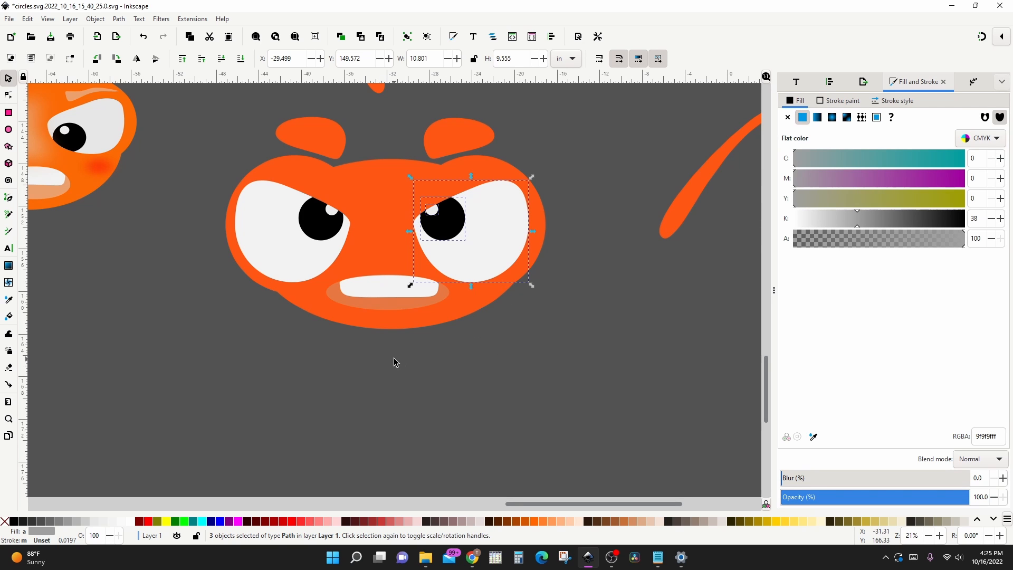
left_click(347, 354)
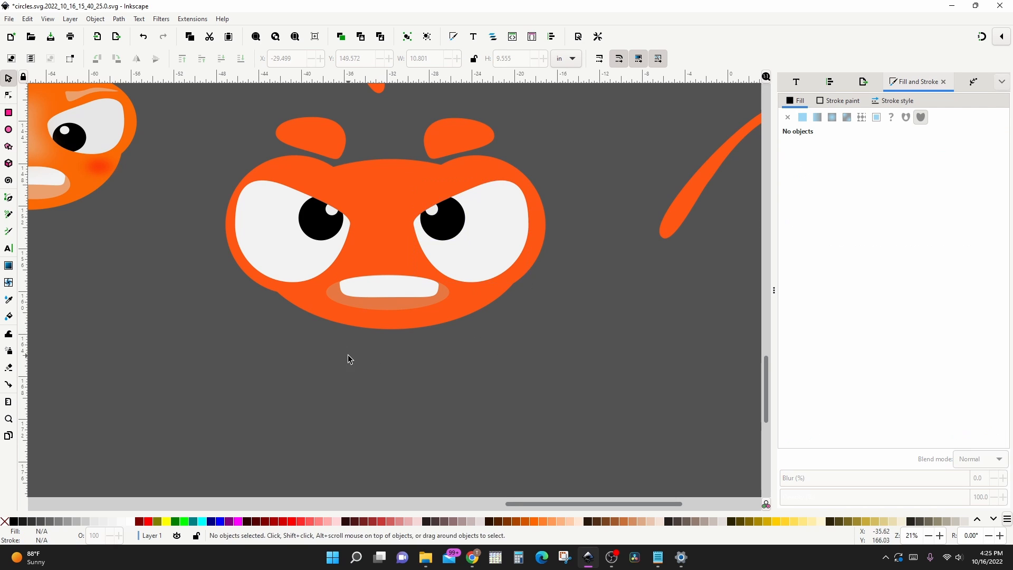
Select the stalk and ball of the antenna above the creature's left eyebrow together
scroll(347, 353, "down", 2)
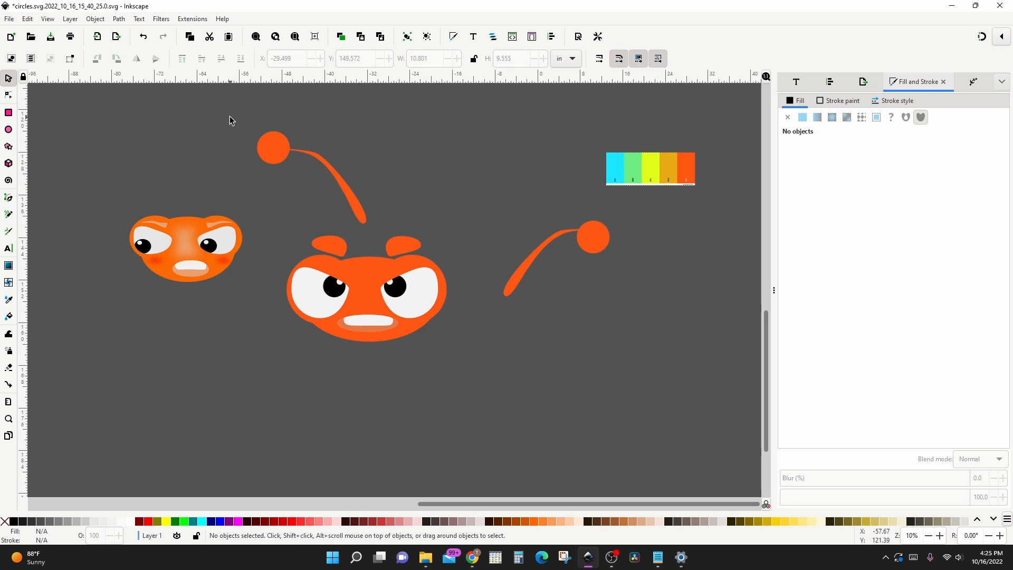
left_click_drag(229, 120, 391, 223)
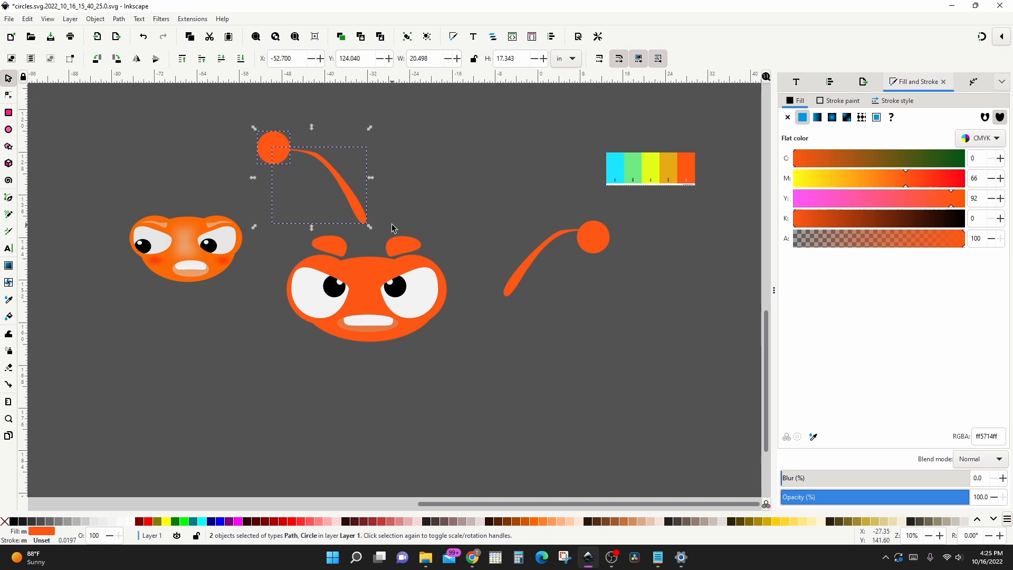